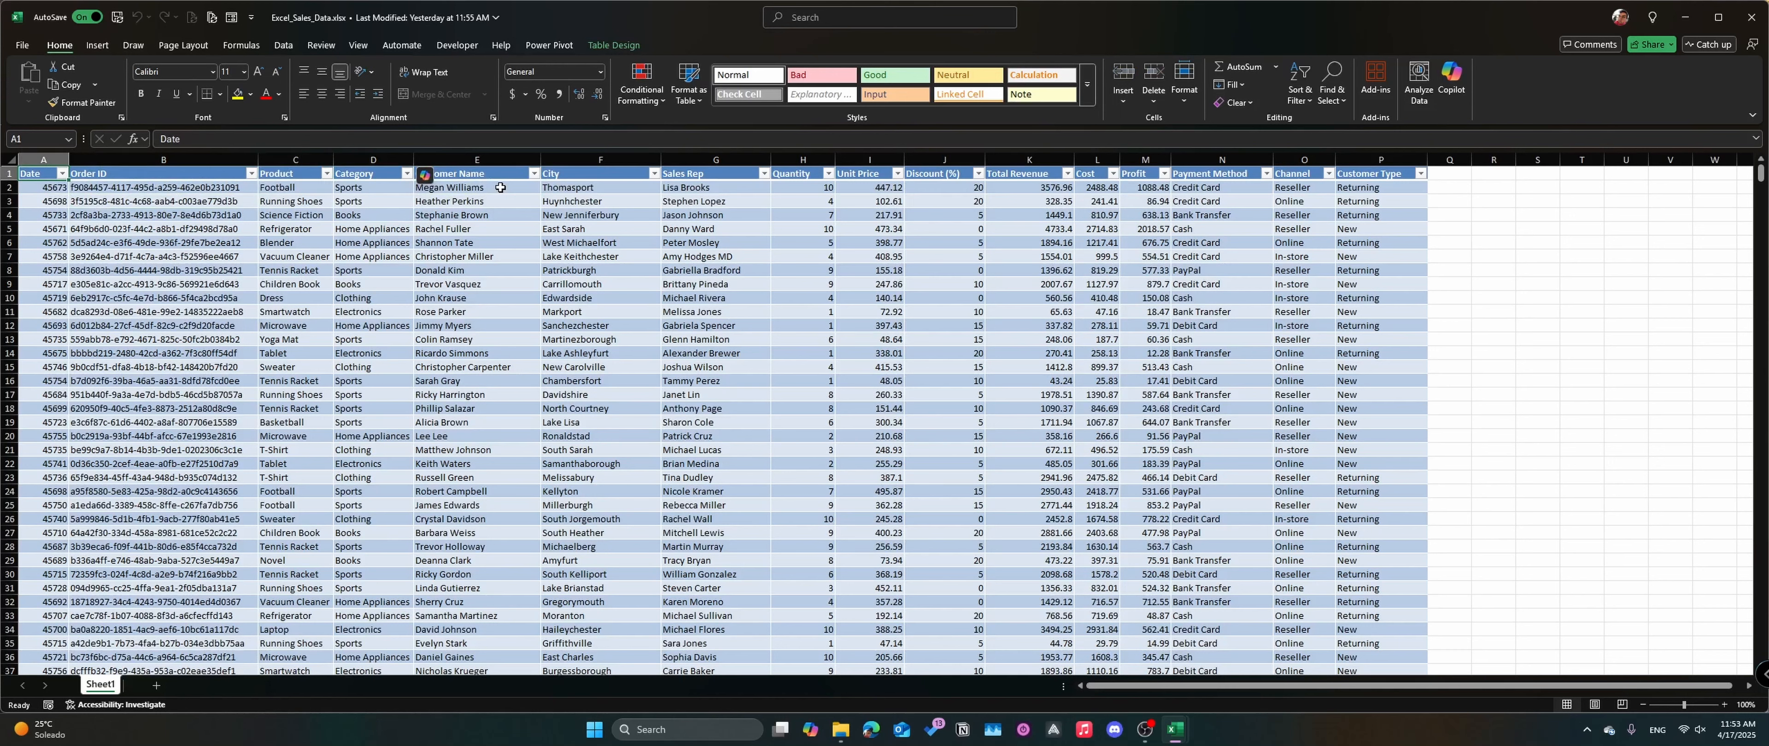
Step: Review the sales table's column headers from Date through Discount (%)
key(Right)
key(Right)
key(Right)
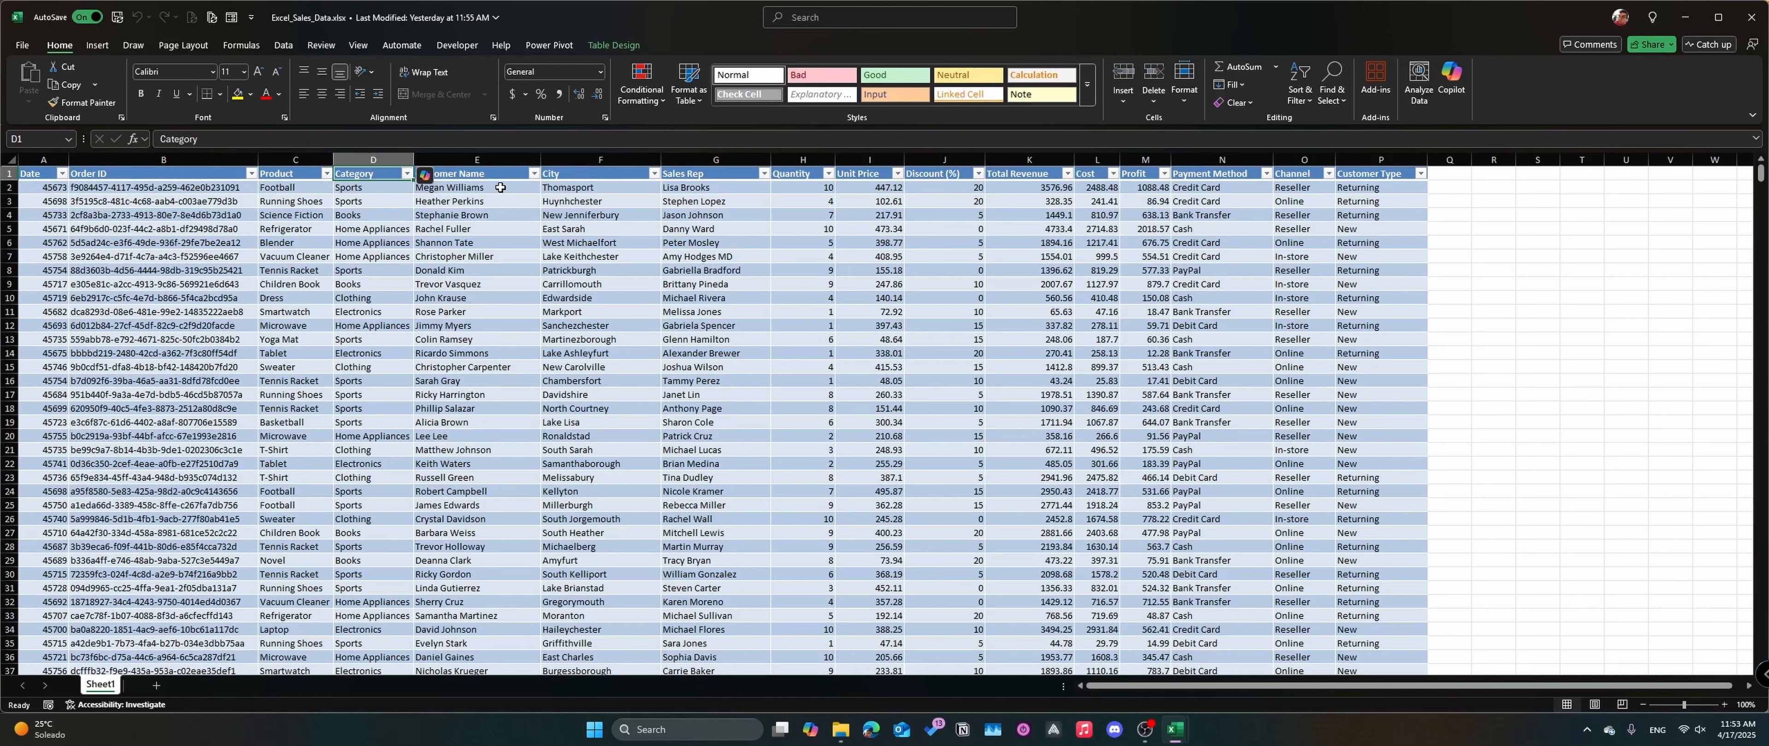
key(Right)
key(Right)
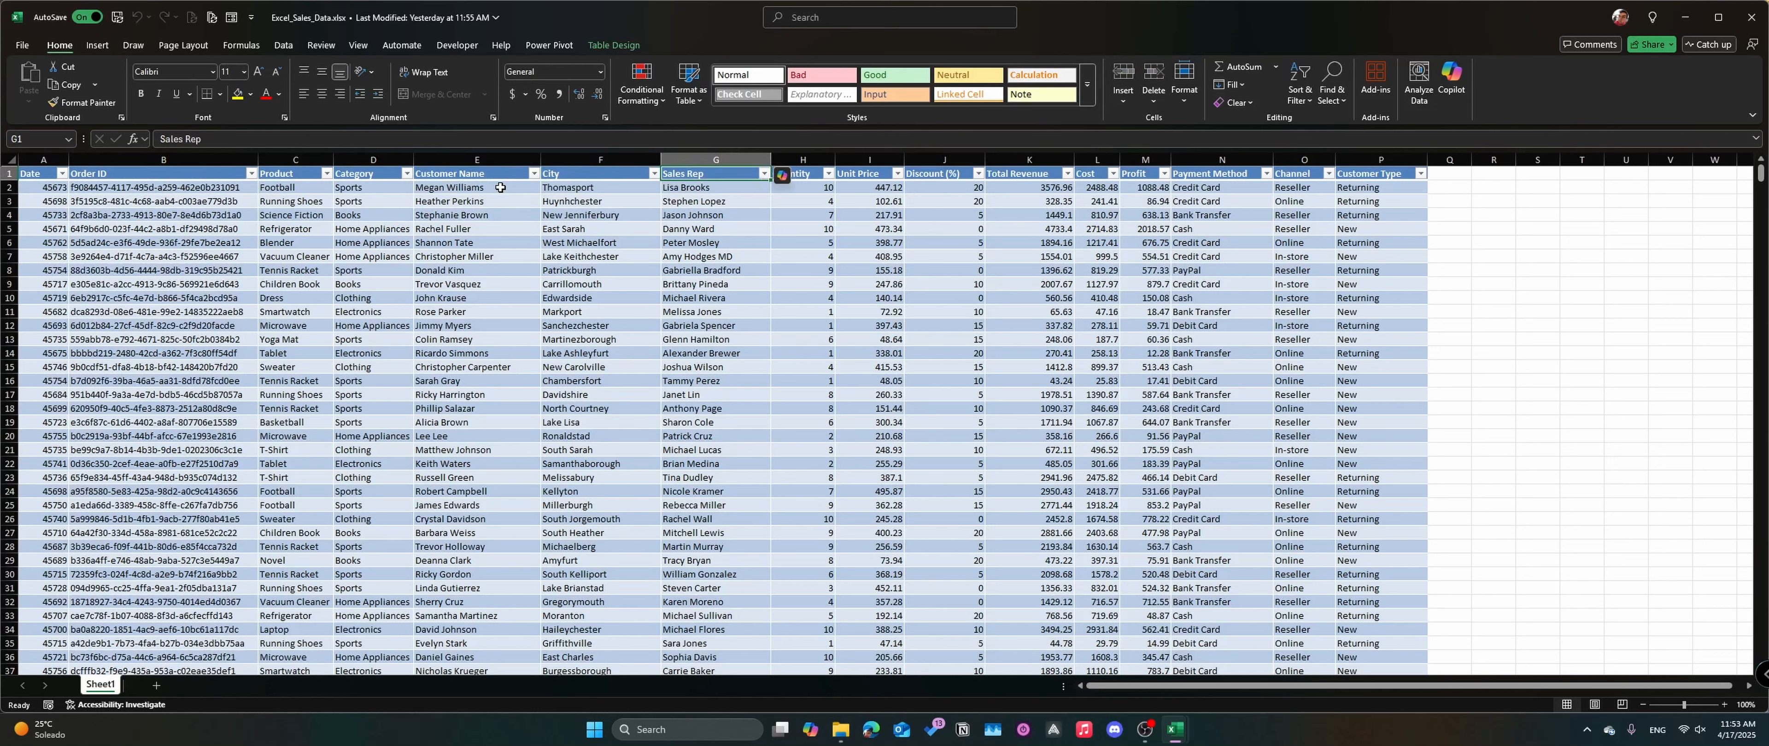
key(Right)
key(Right)
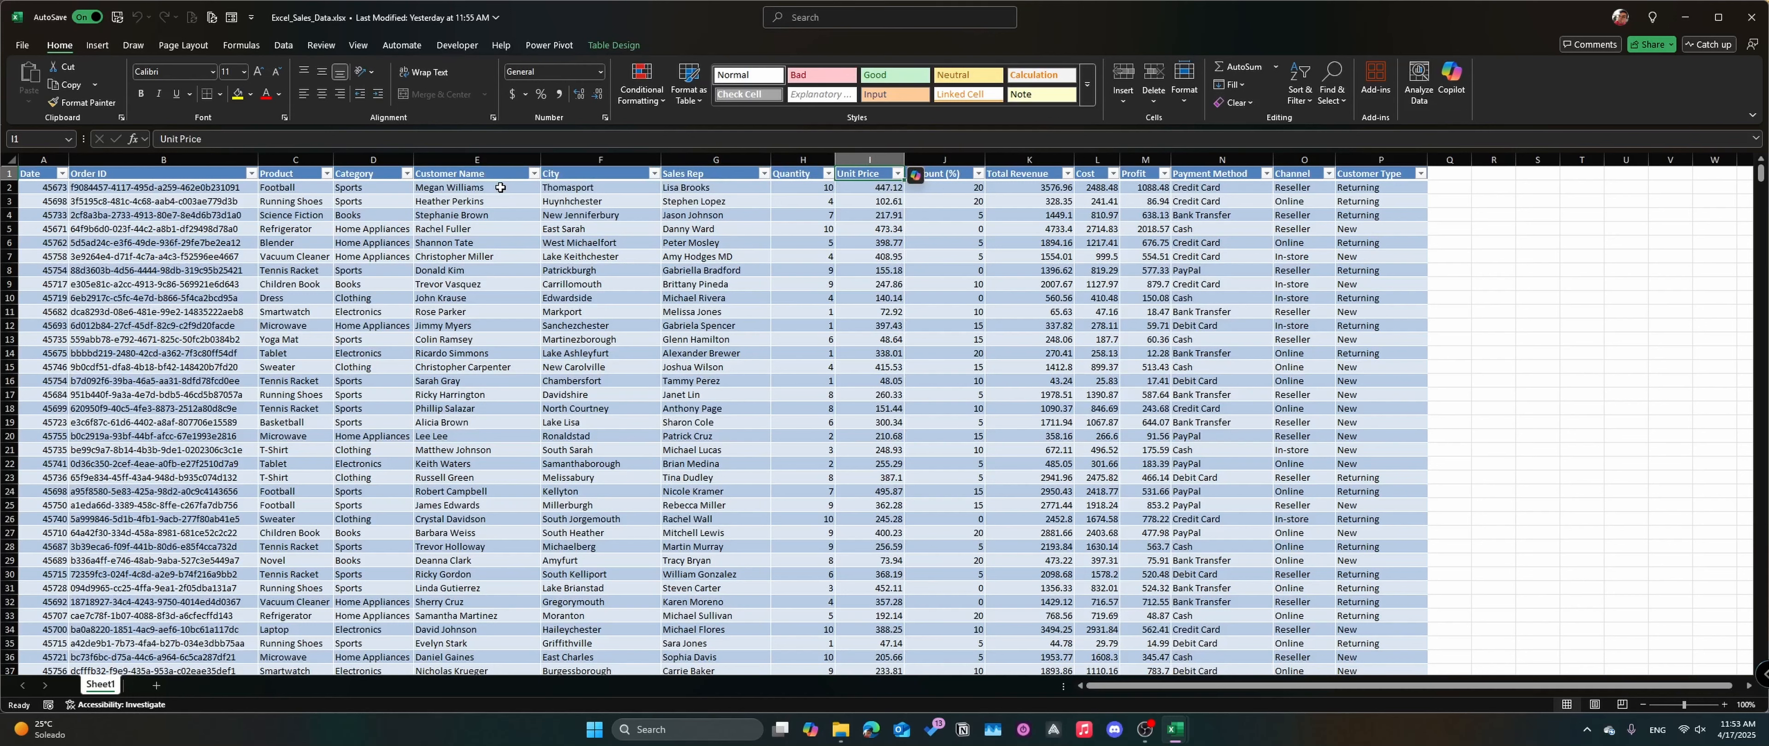
key(Right)
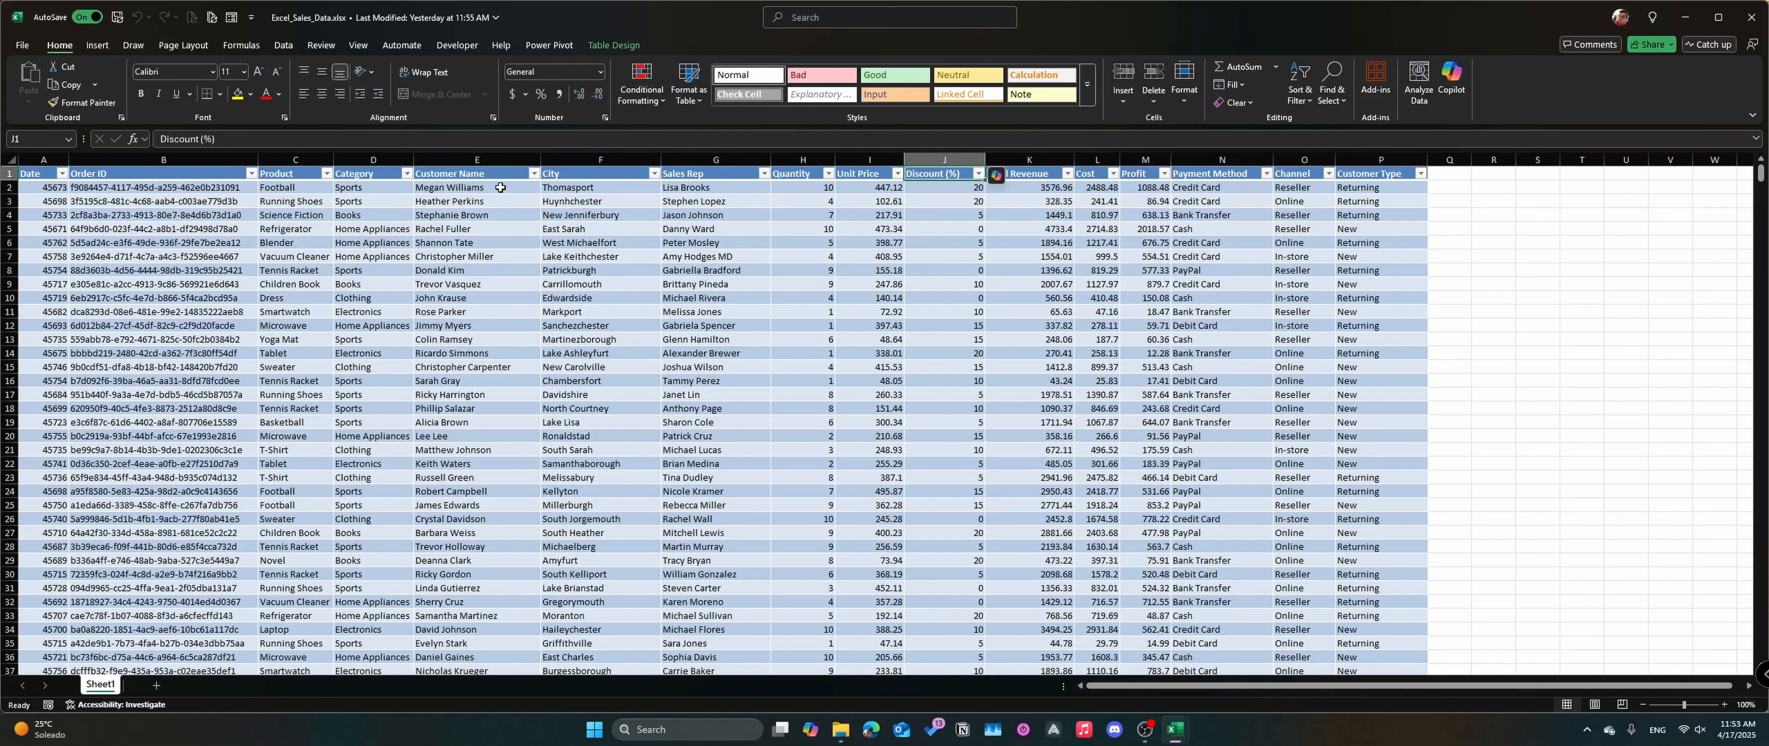
Step: Check how far the sales records extend by going to the table's last row and back to its header
click(753, 371)
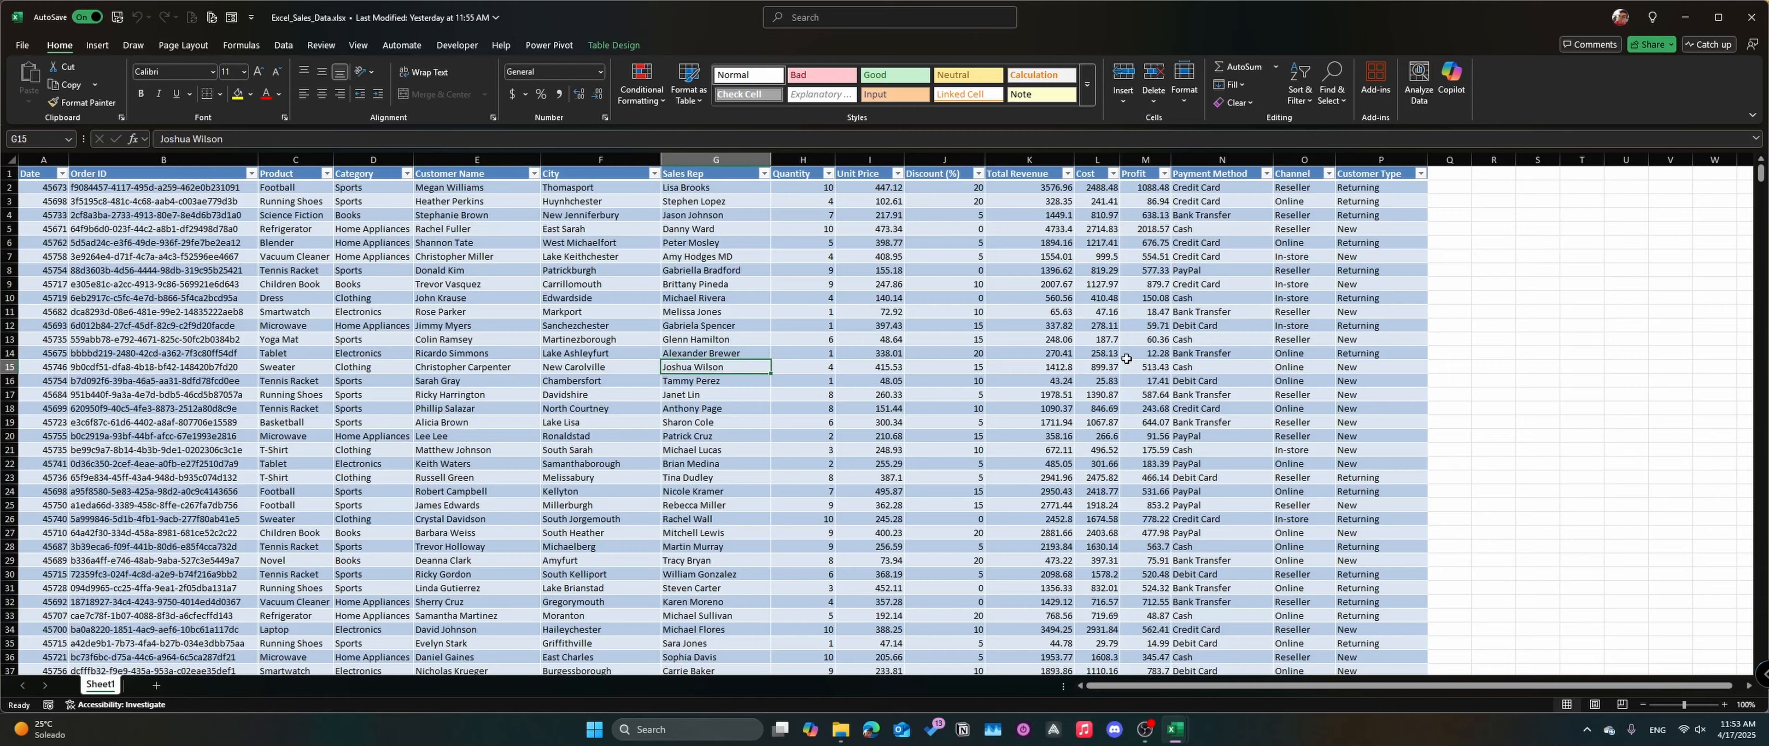
scroll(292, 553, down, 16)
click(622, 421)
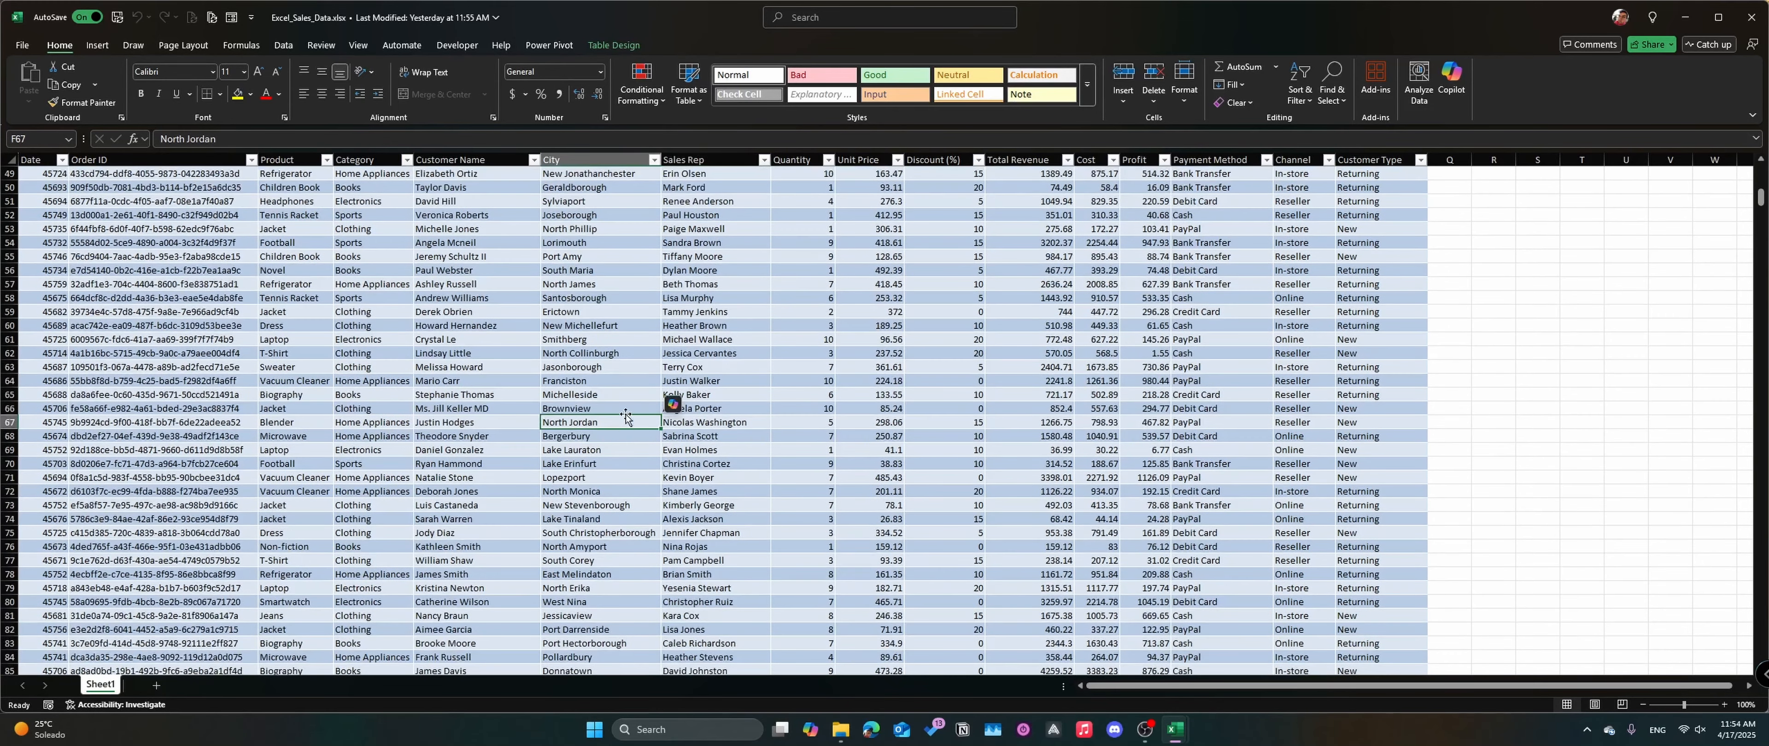
key(ctrl+Down)
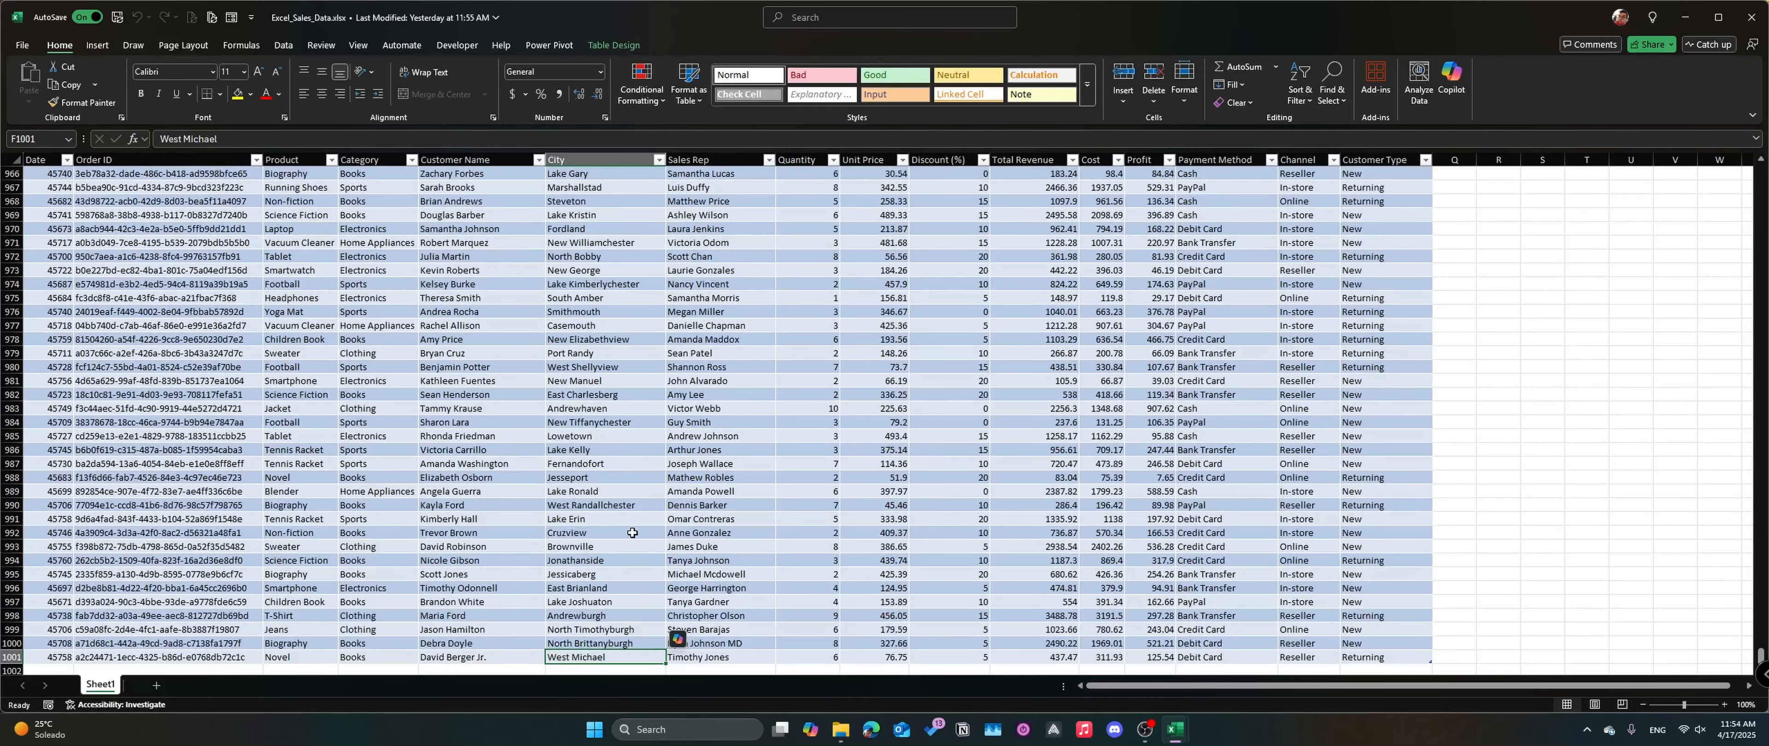
click(625, 507)
key(ctrl+Up)
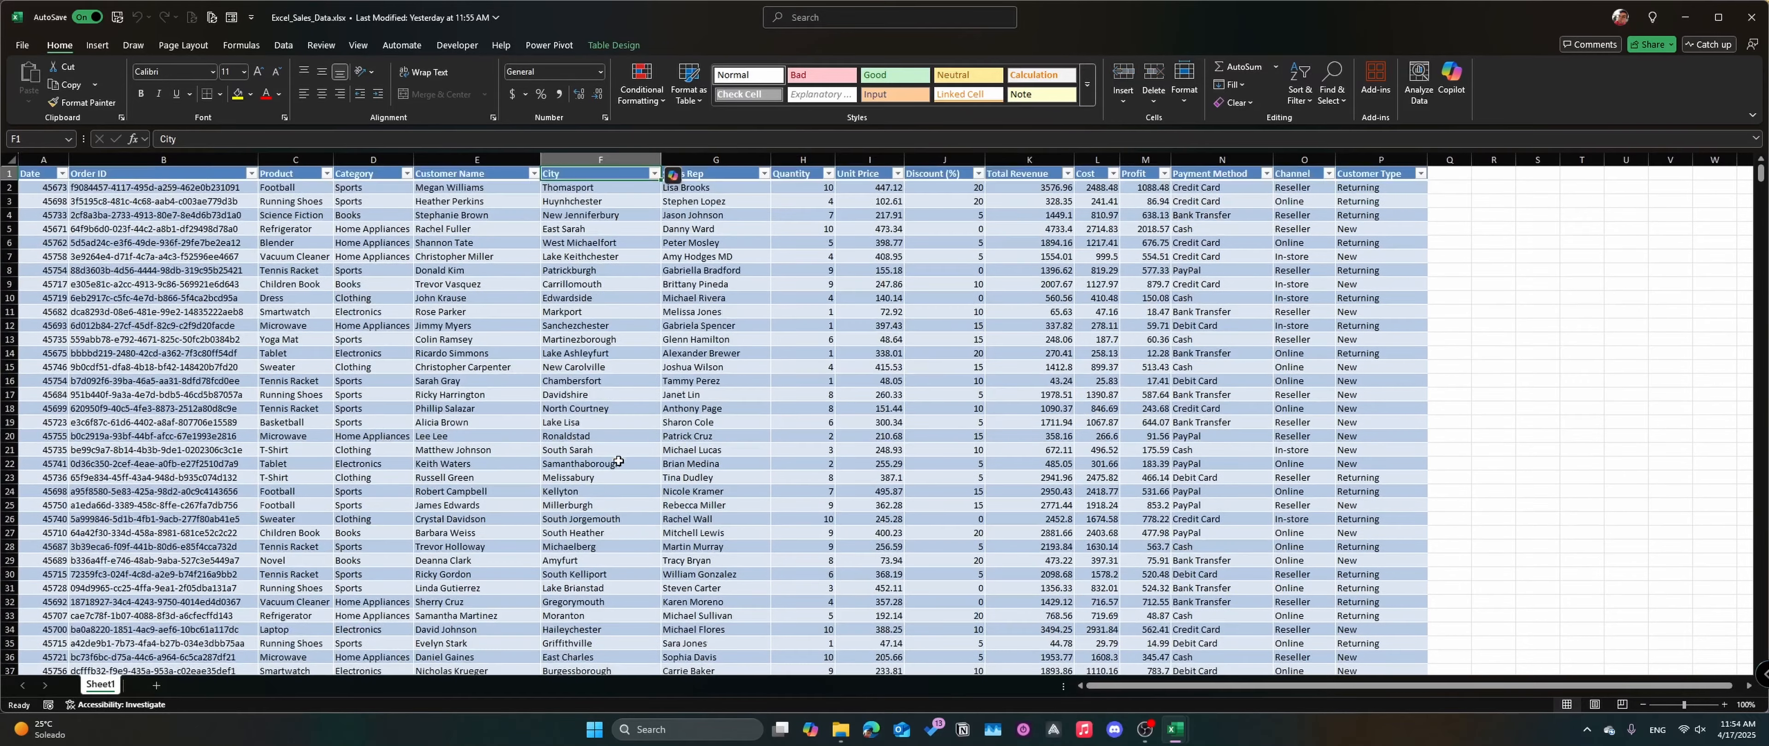
Step: Examine sample entries in the Customer Name, City, Category and Product columns
click(419, 313)
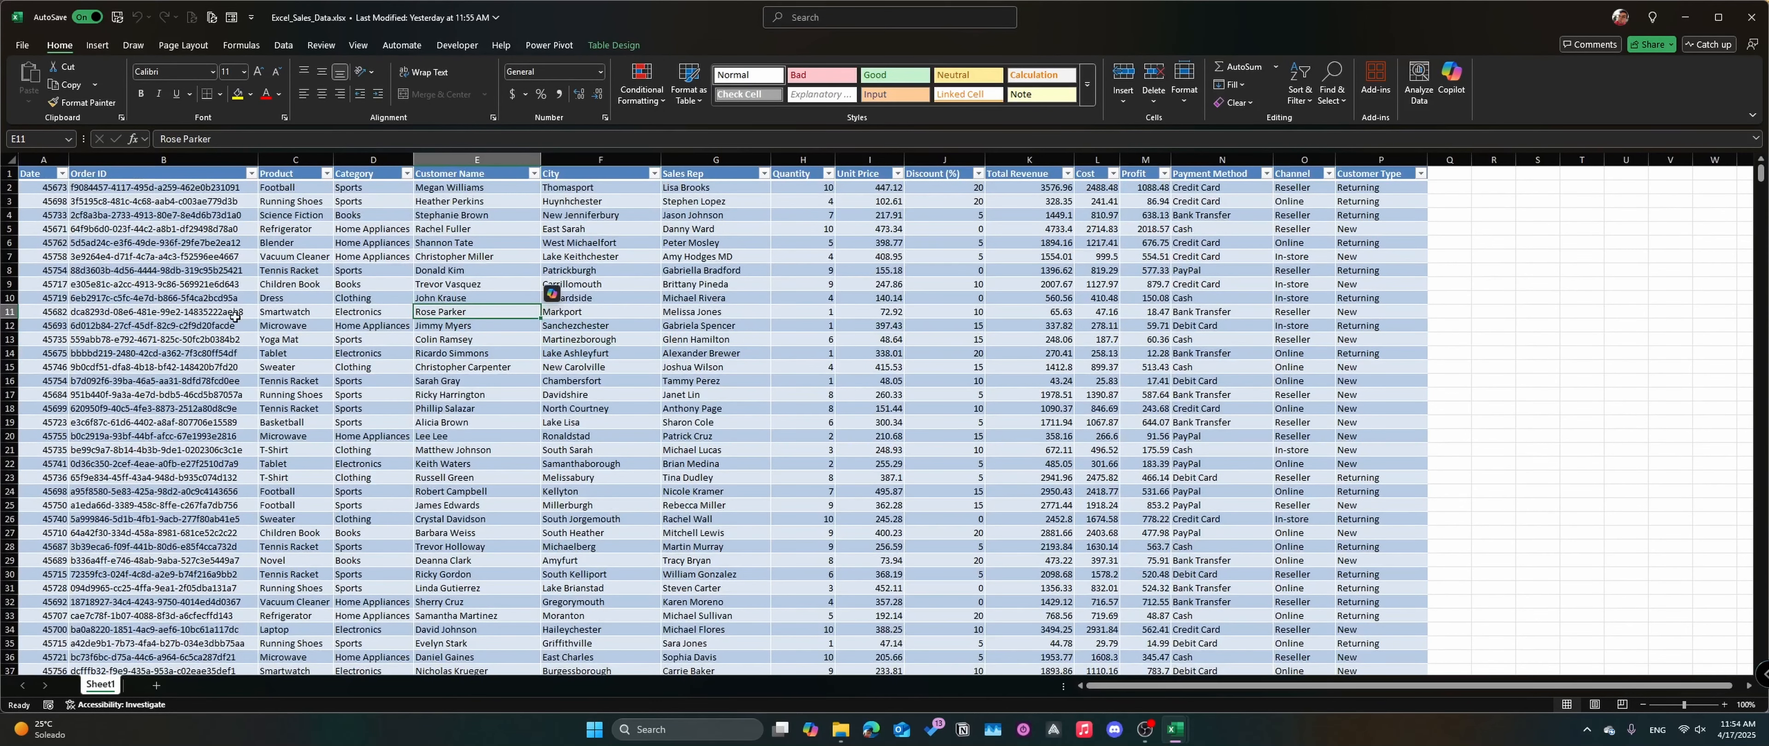
key(Right)
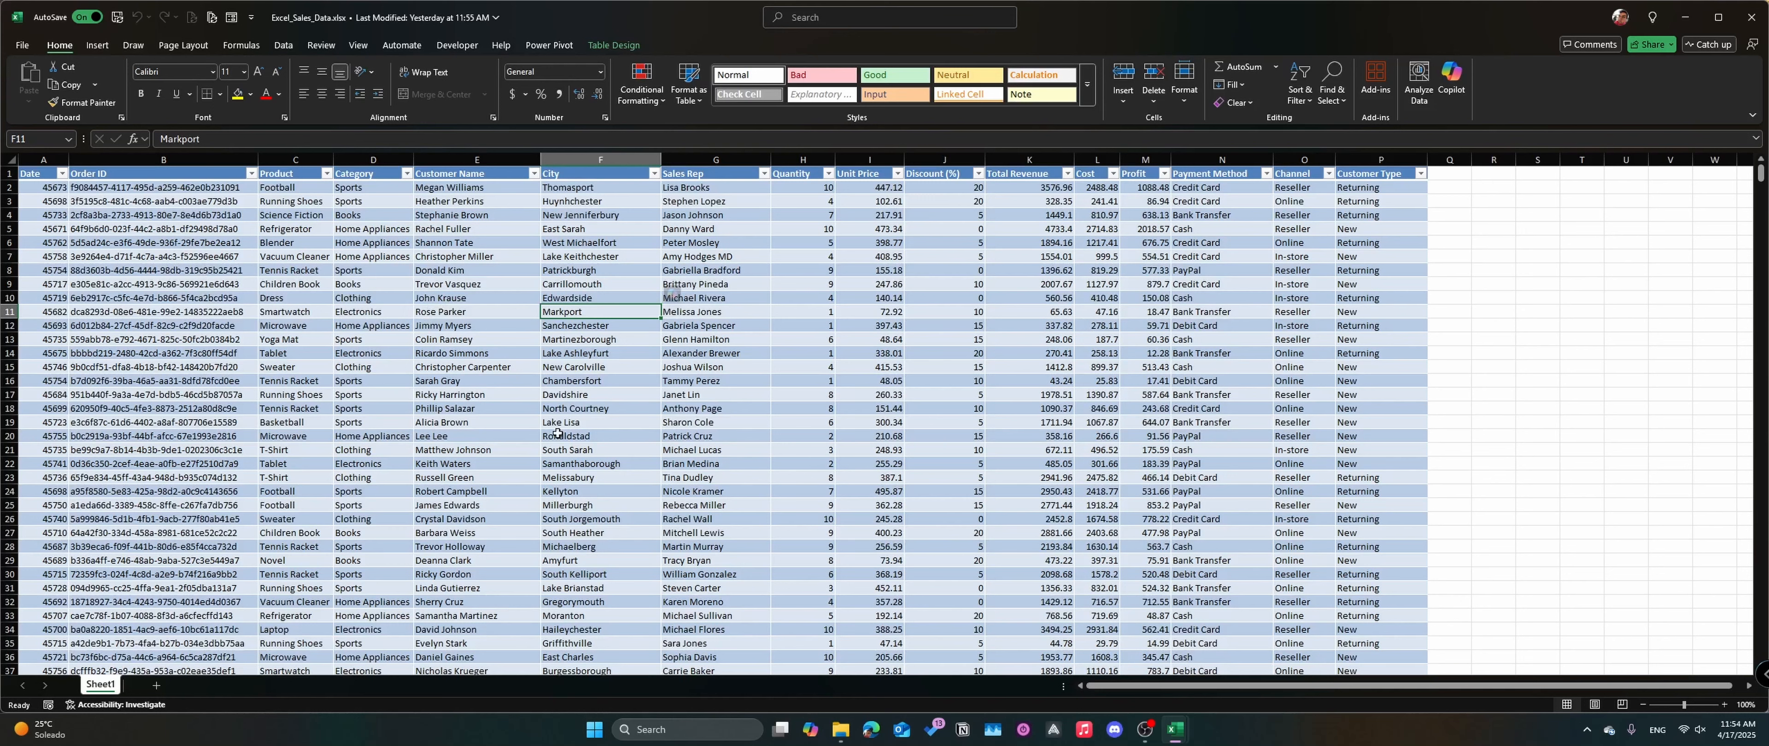
click(425, 377)
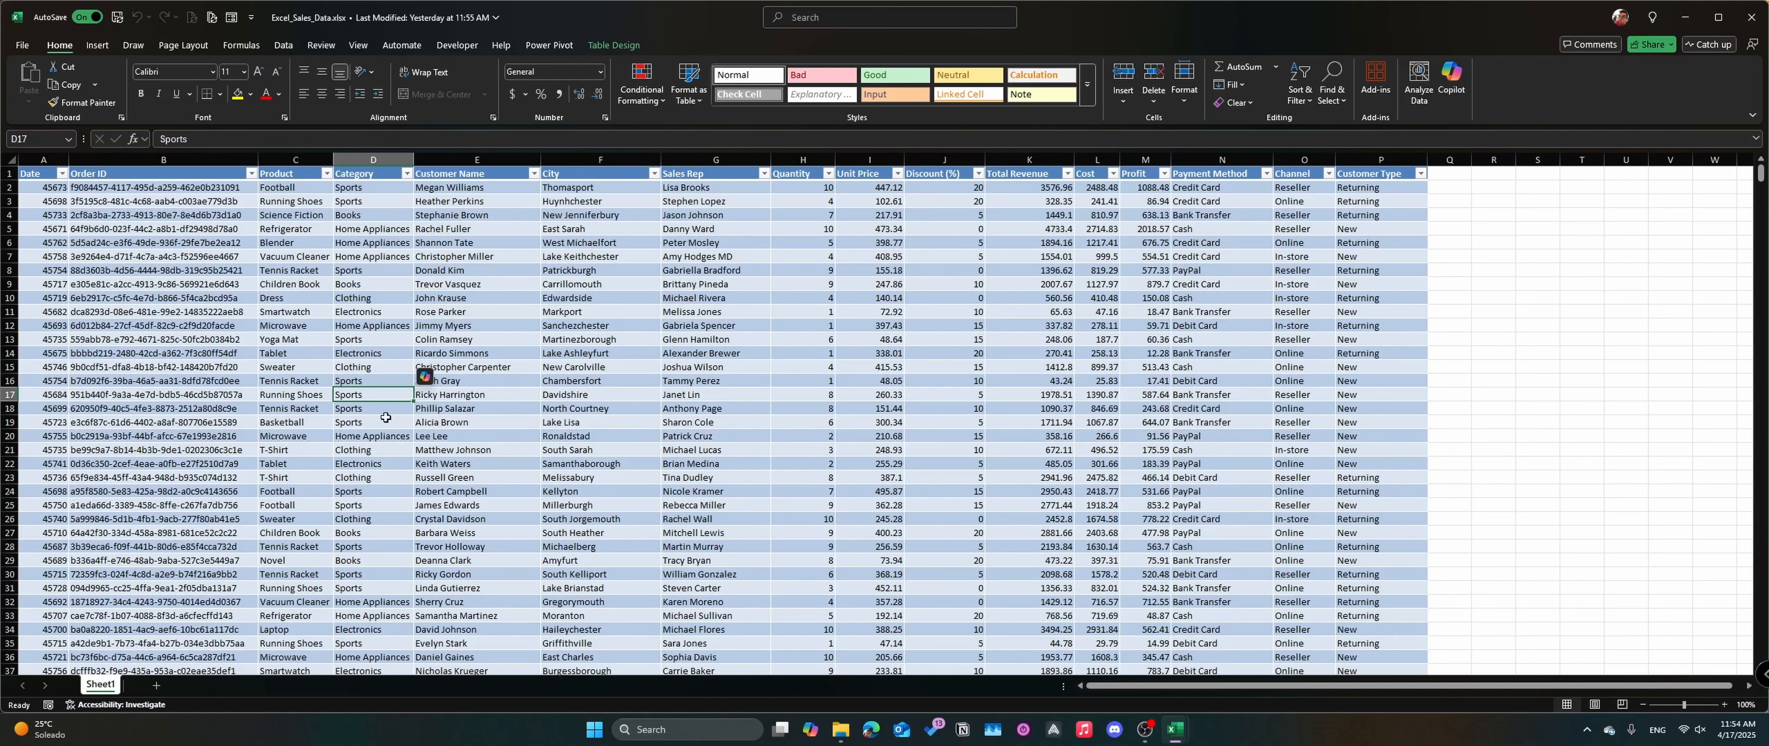
click(329, 369)
click(297, 275)
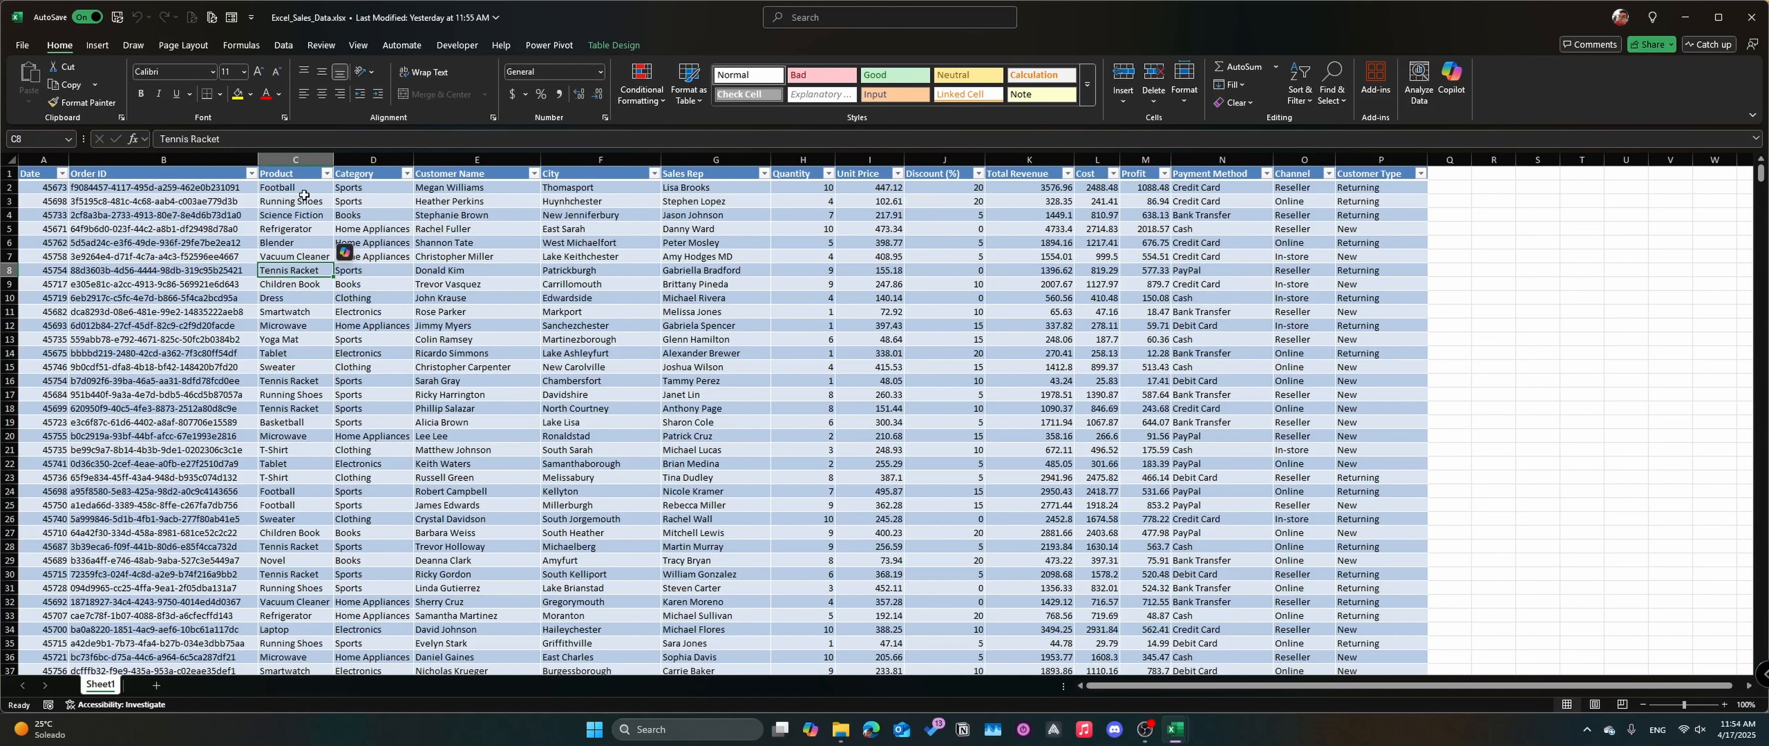
click(305, 192)
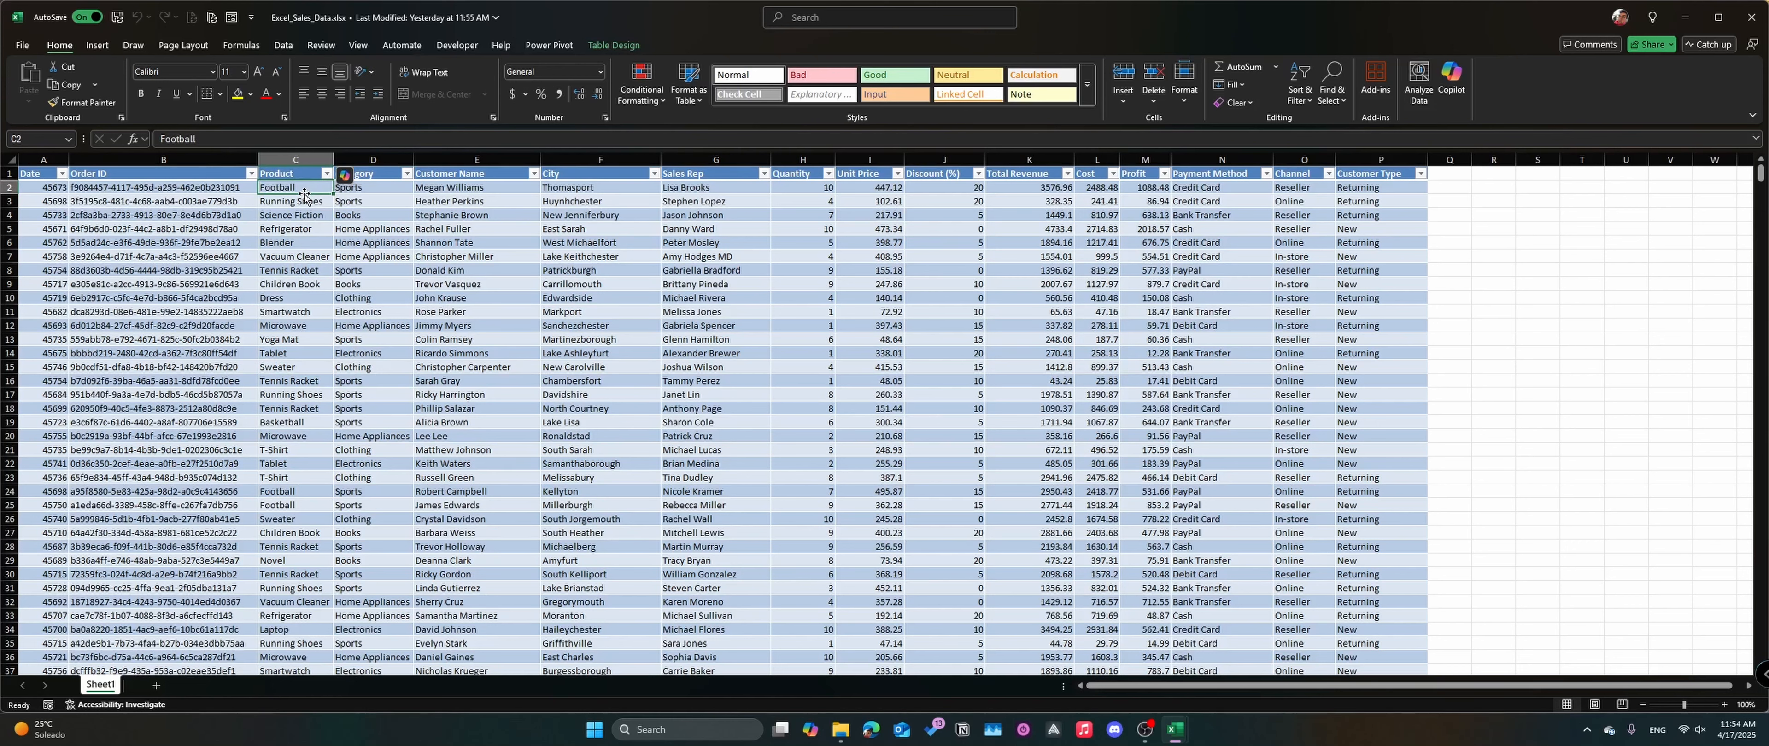
key(Right)
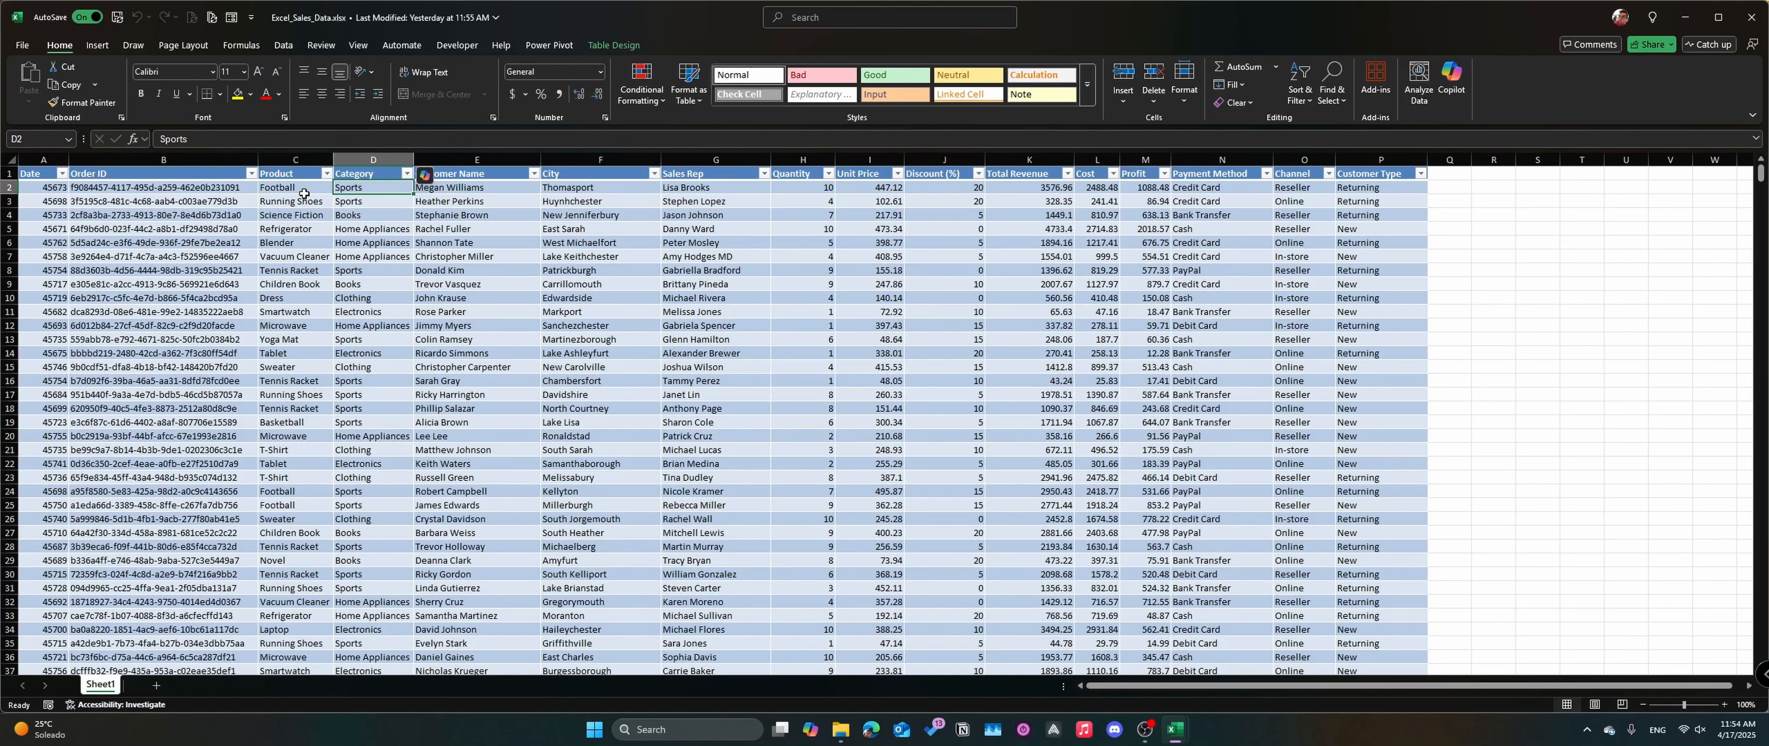
Step: Examine how the entries in the Date column are formatted across several groups of rows
click(56, 187)
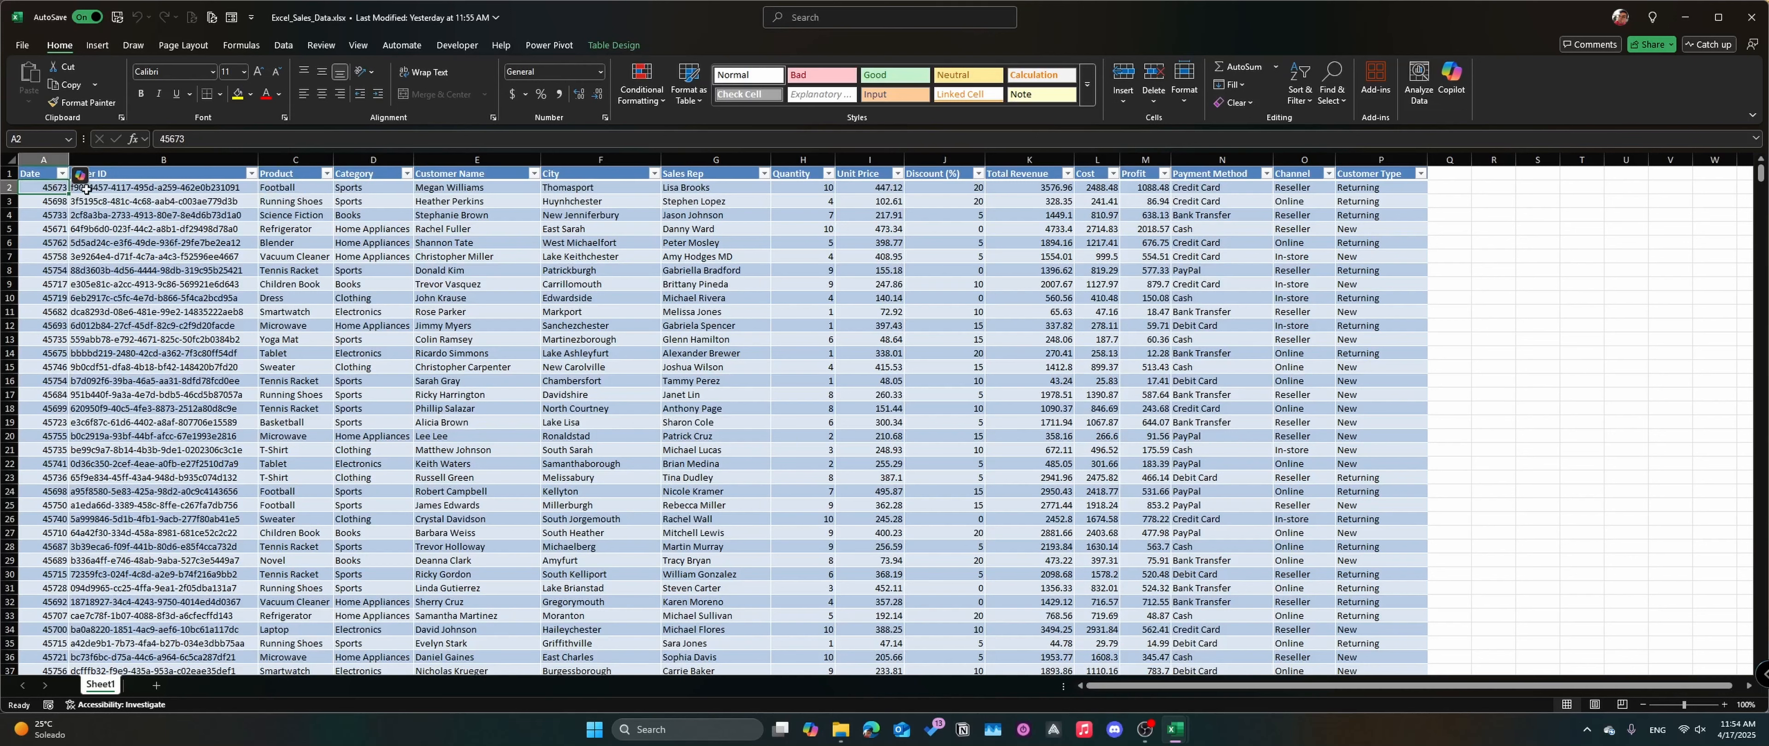
mouse_move(40, 187)
mouse_down()
mouse_move(41, 312)
mouse_move(33, 190)
mouse_up()
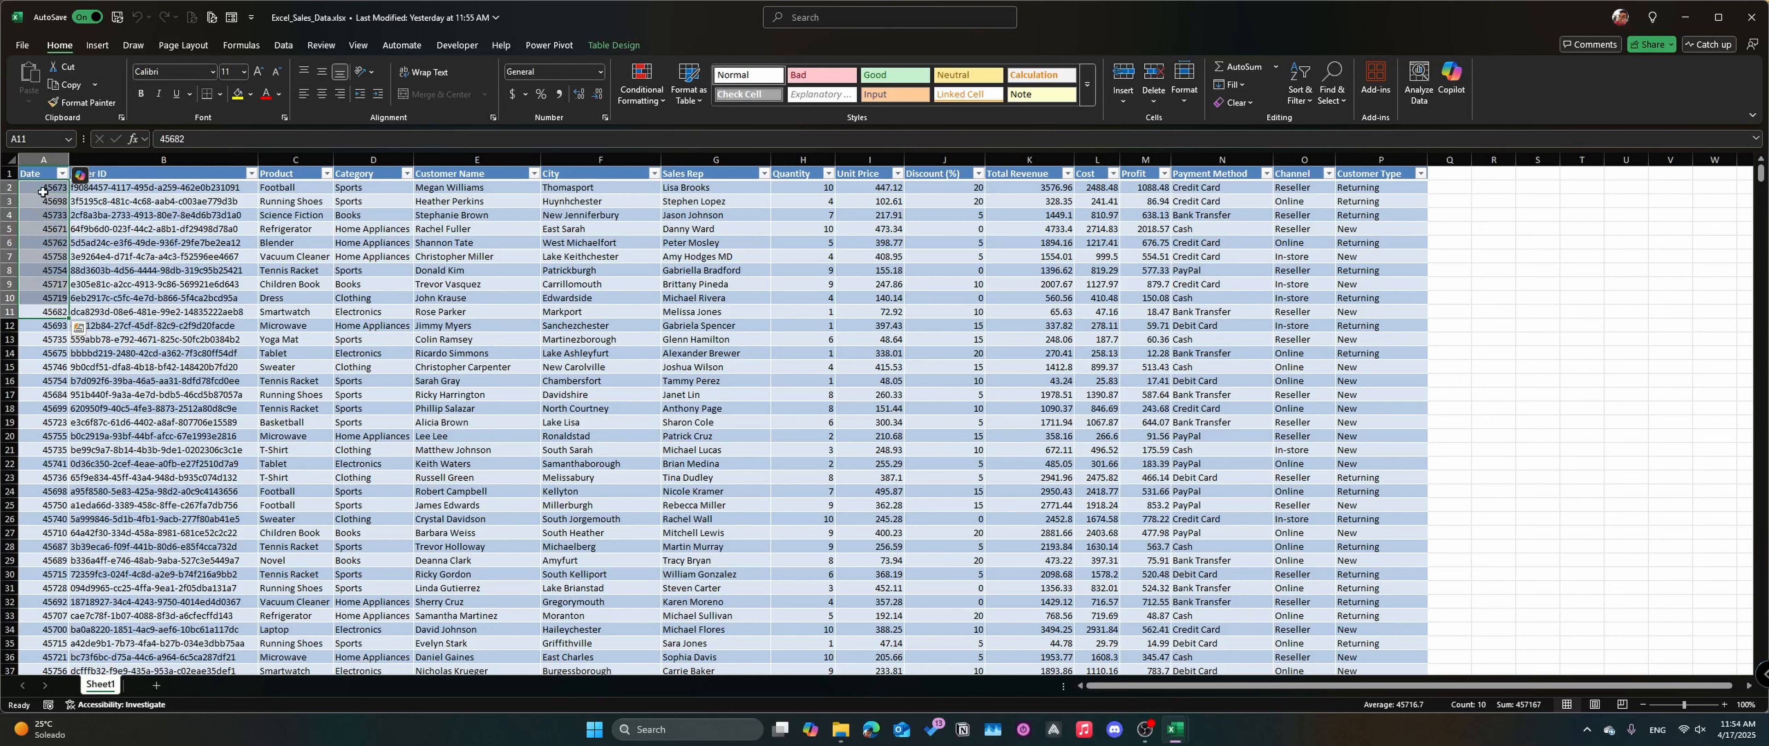
drag(55, 454, 54, 379)
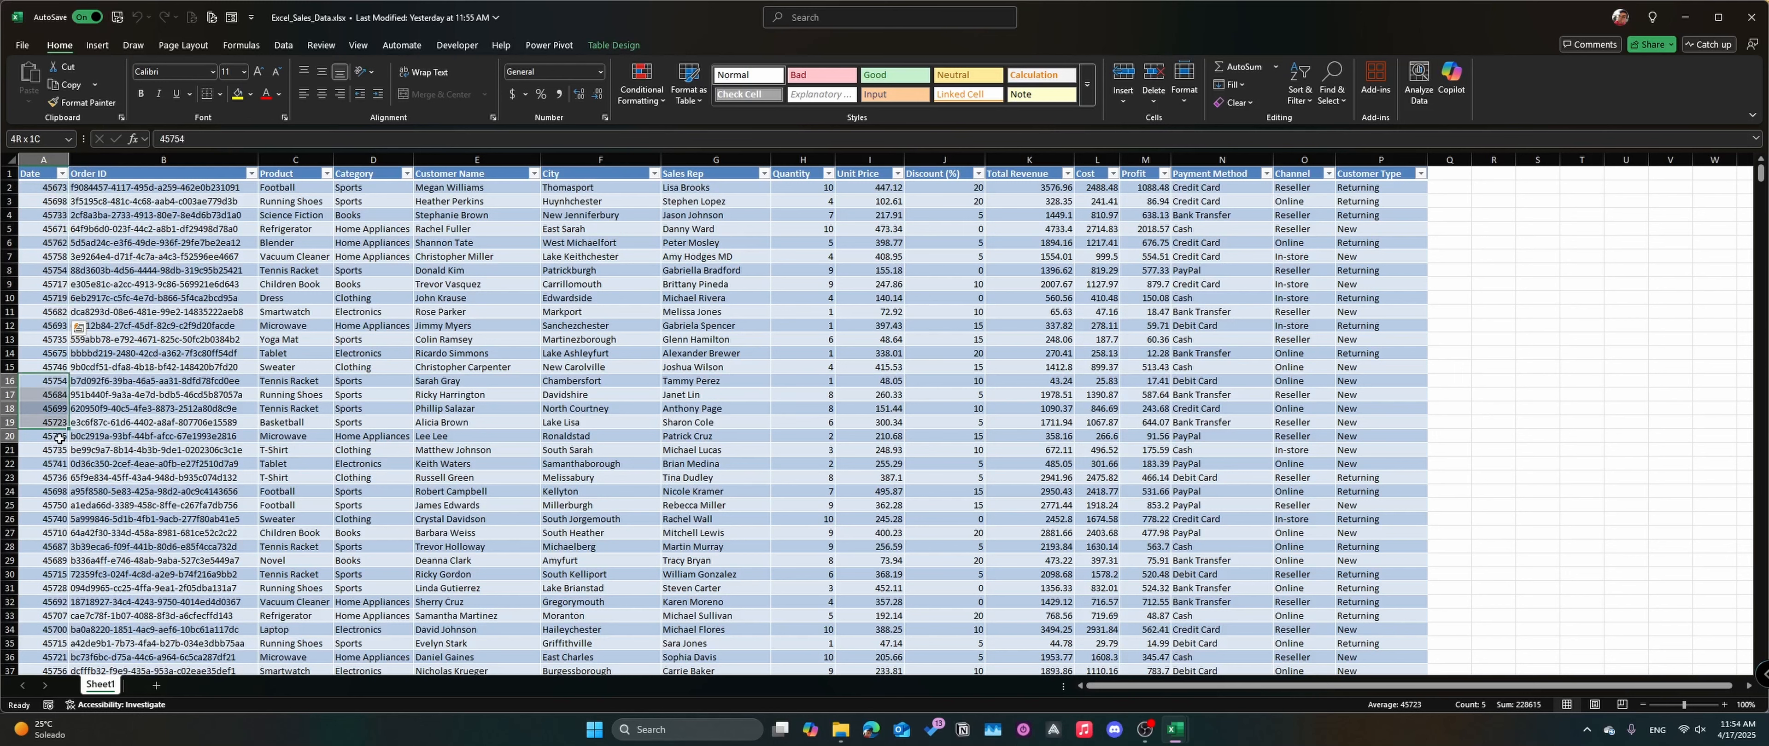
click(56, 291)
drag(56, 291, 55, 367)
drag(53, 478, 48, 574)
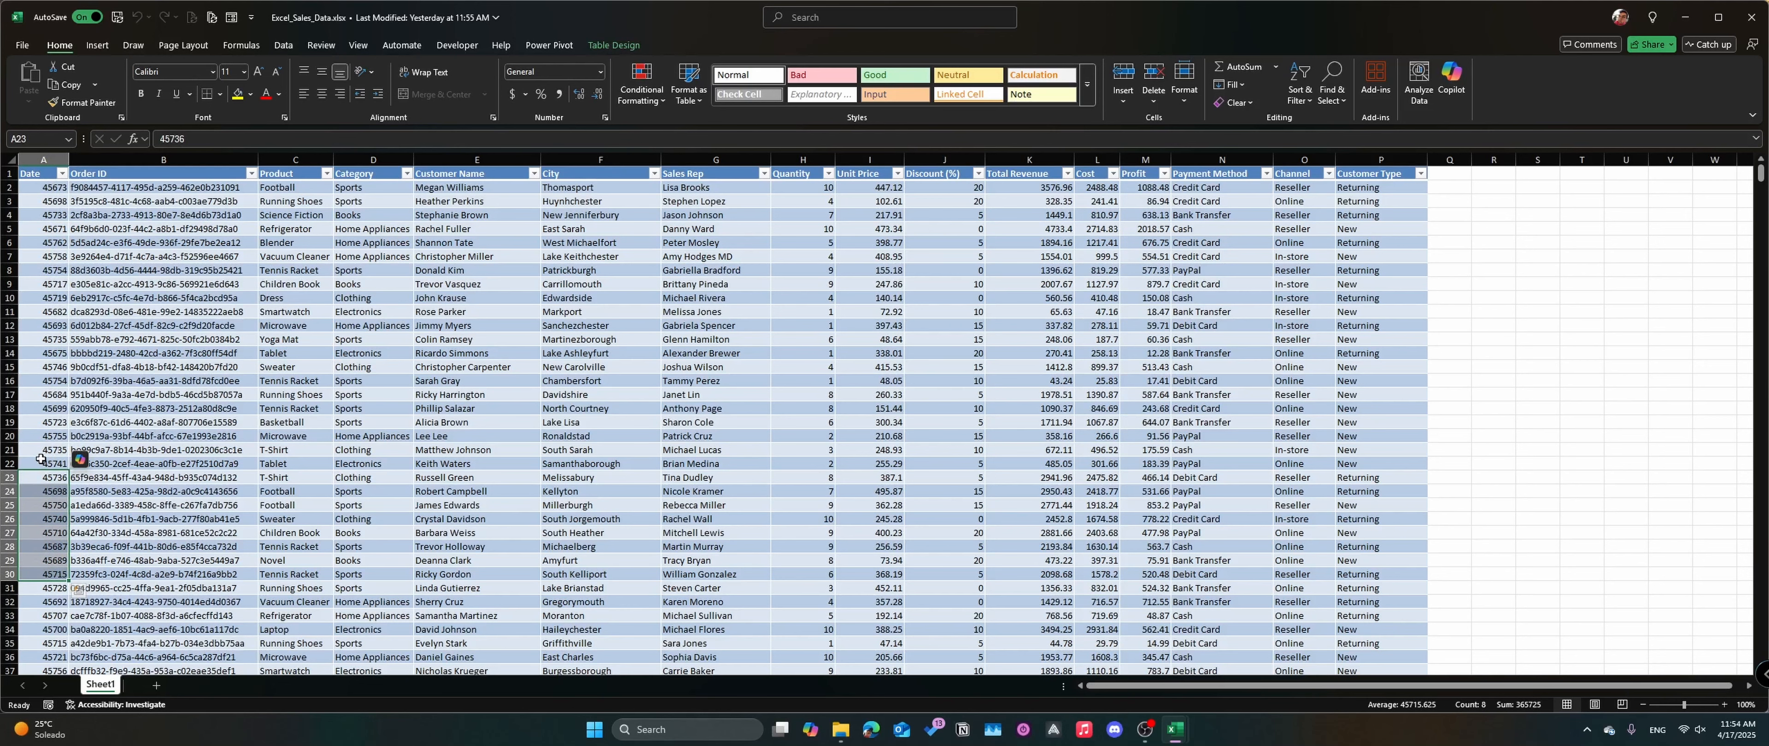
click(39, 338)
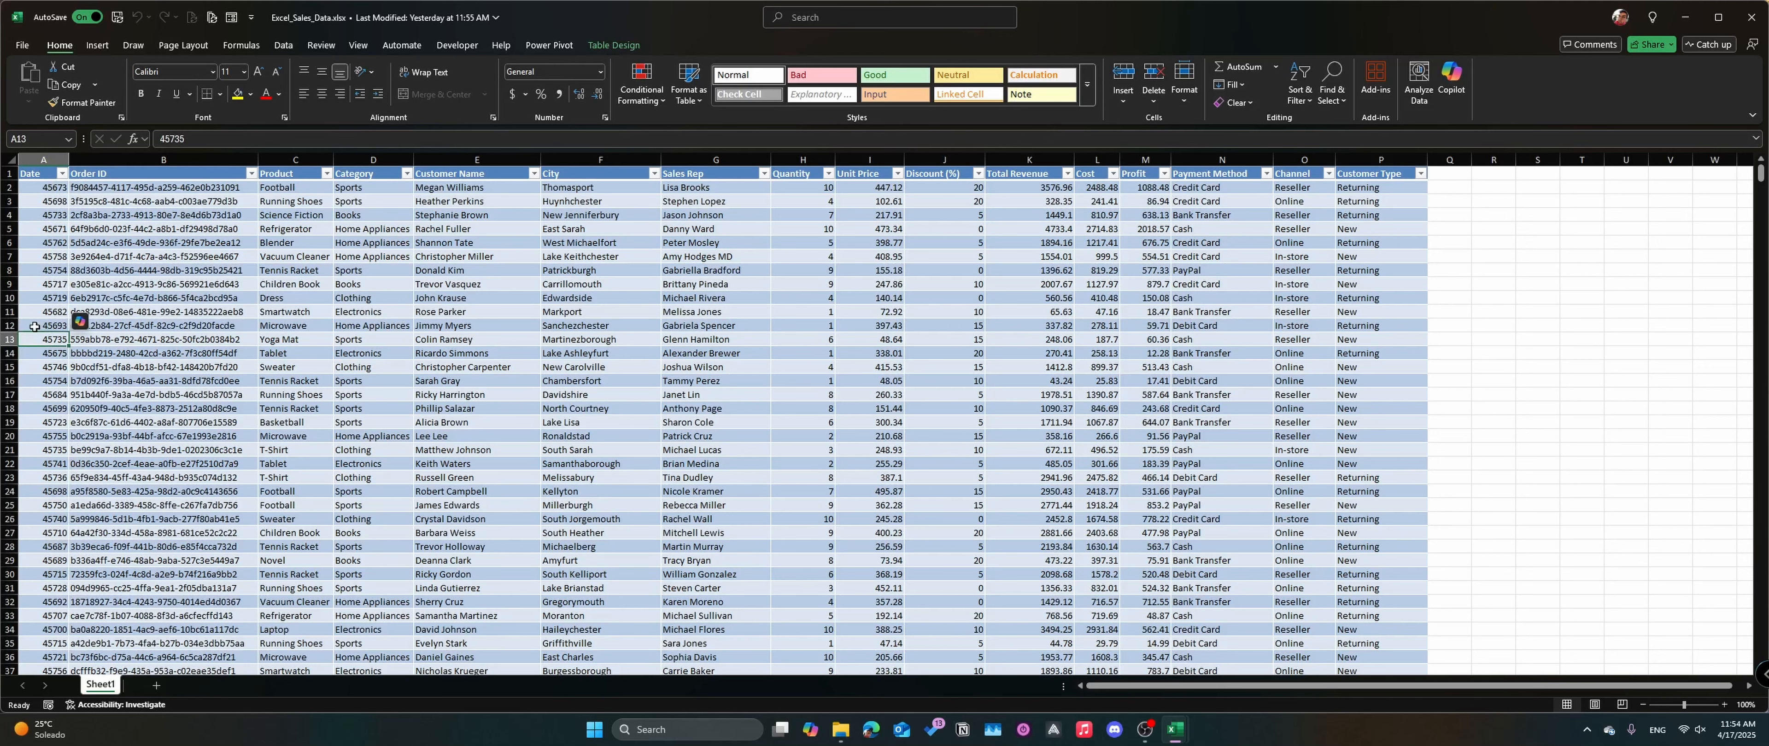
Step: Format all entries in the Date column as Short Date
click(42, 163)
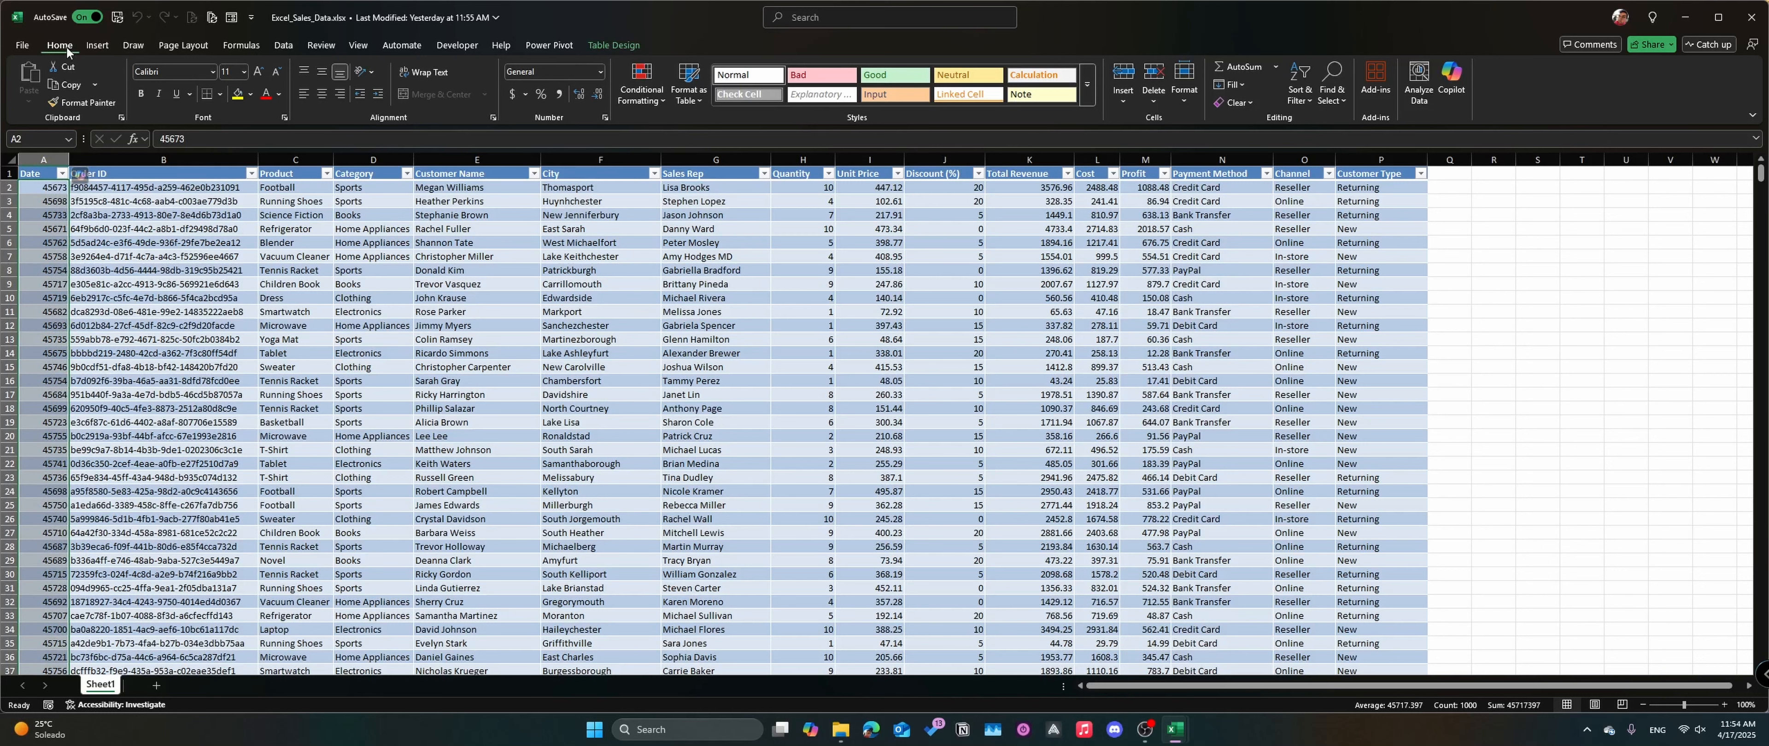
click(599, 73)
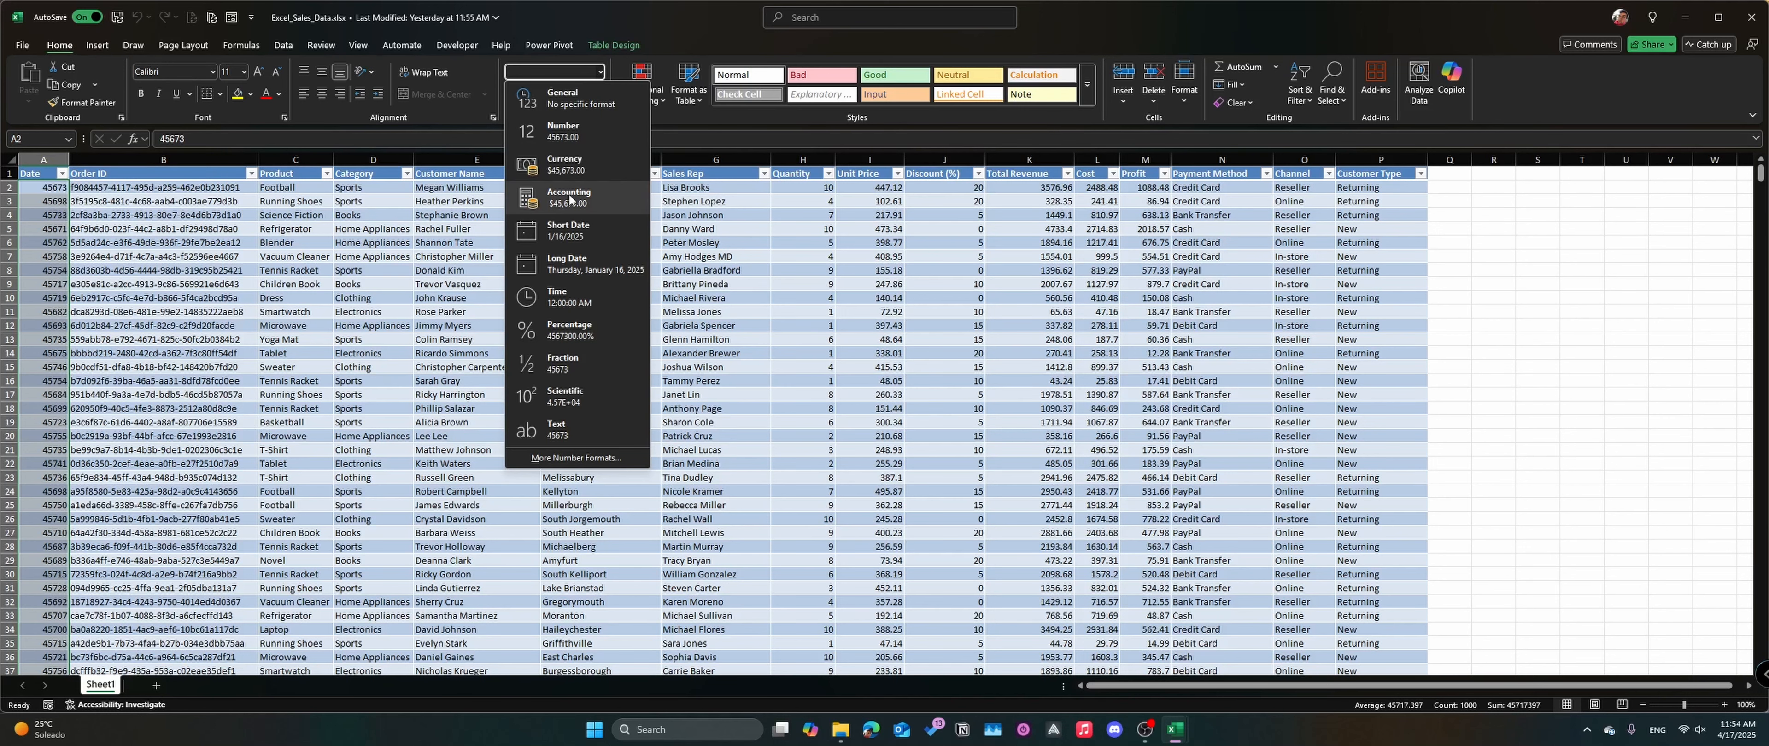
click(569, 231)
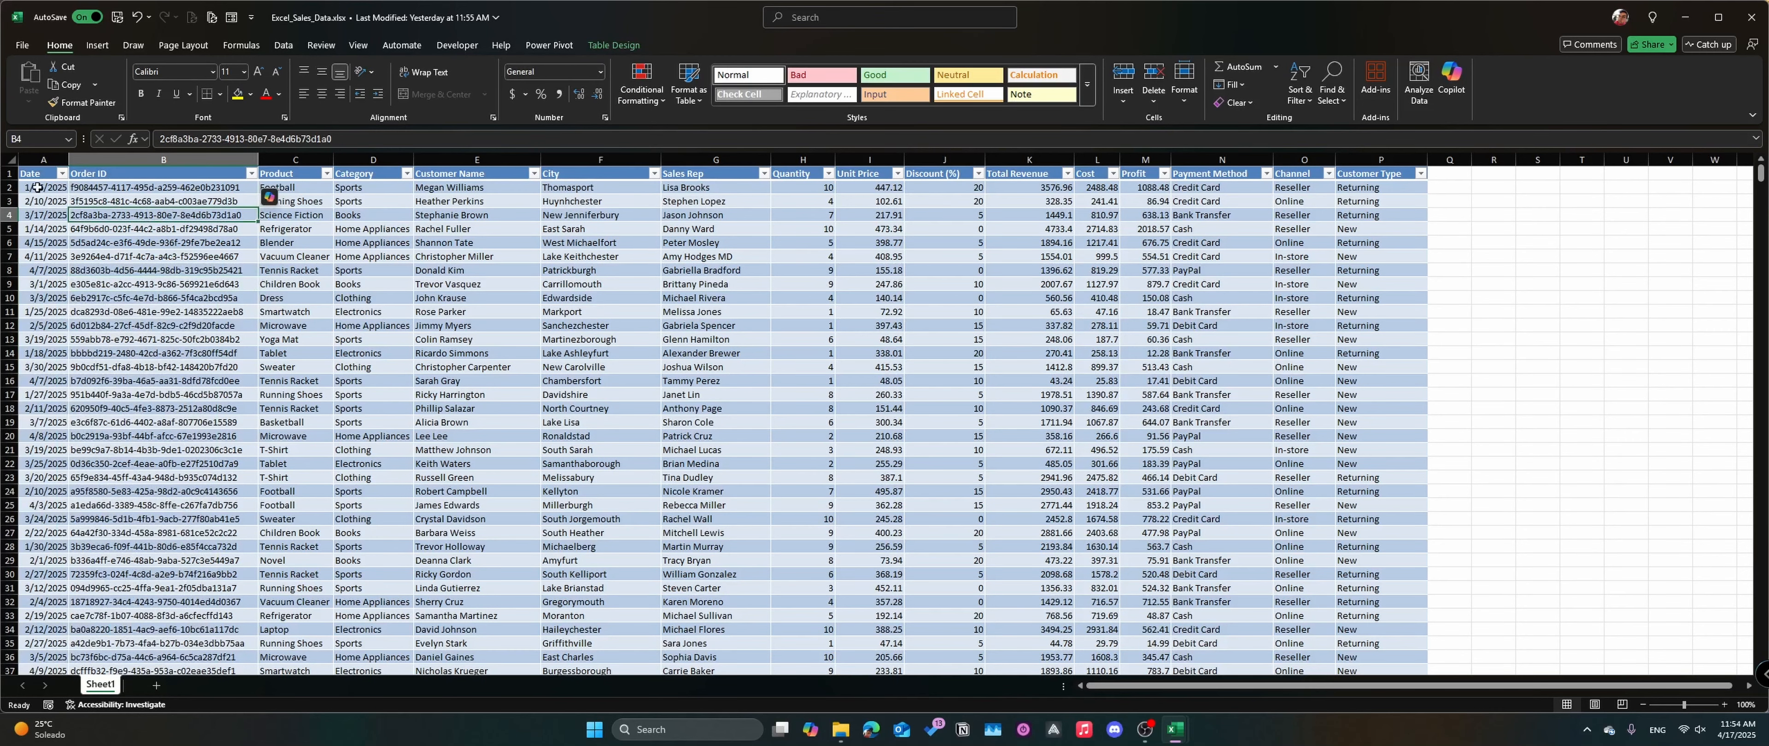
Step: Check the Date column's filter list for year and month grouping, and close it without filtering
click(63, 175)
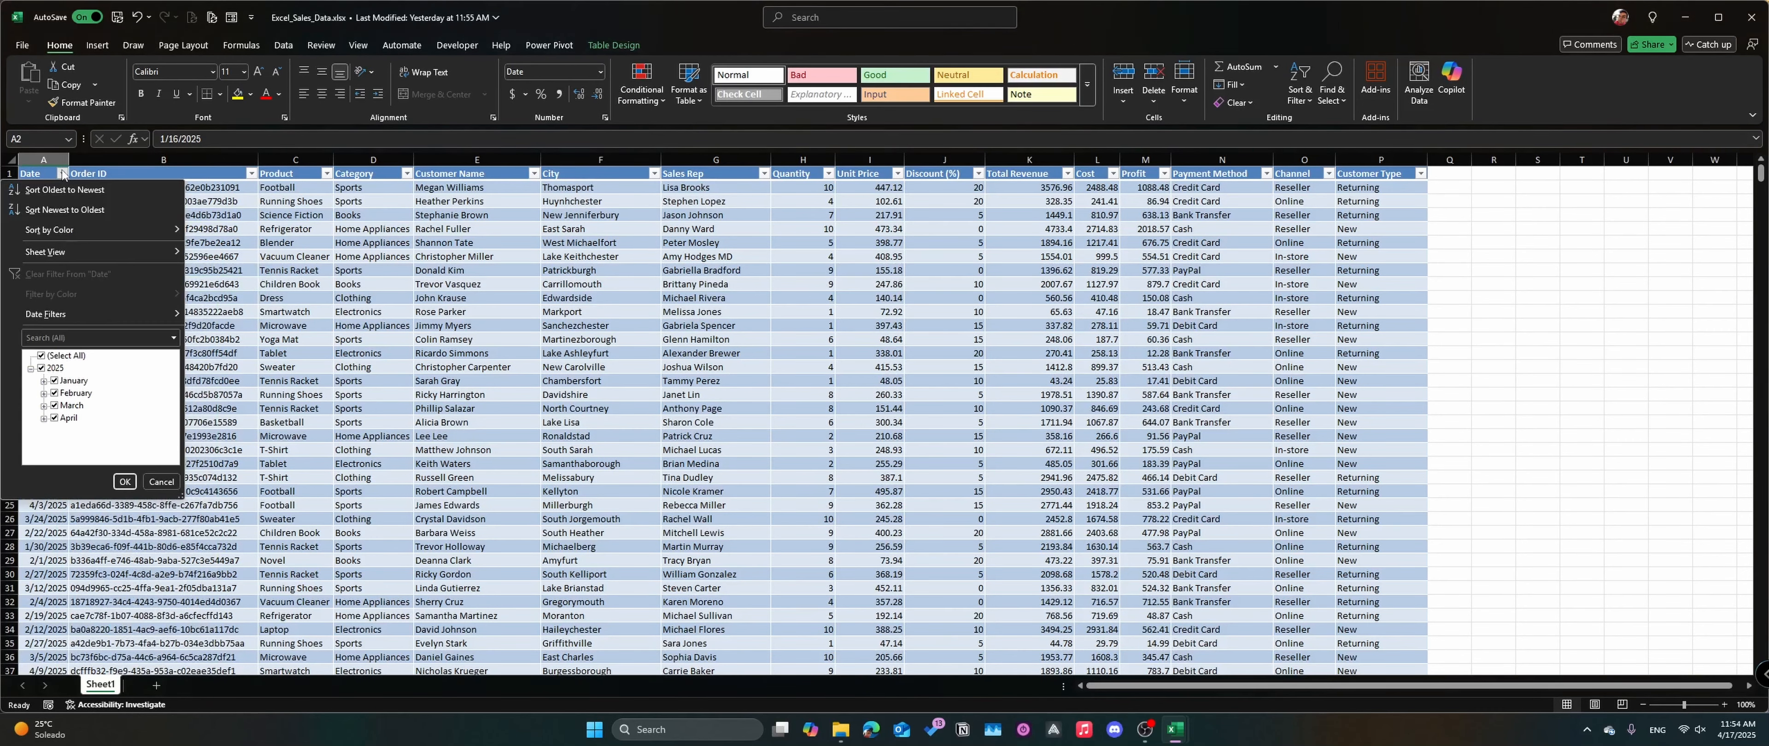
click(161, 482)
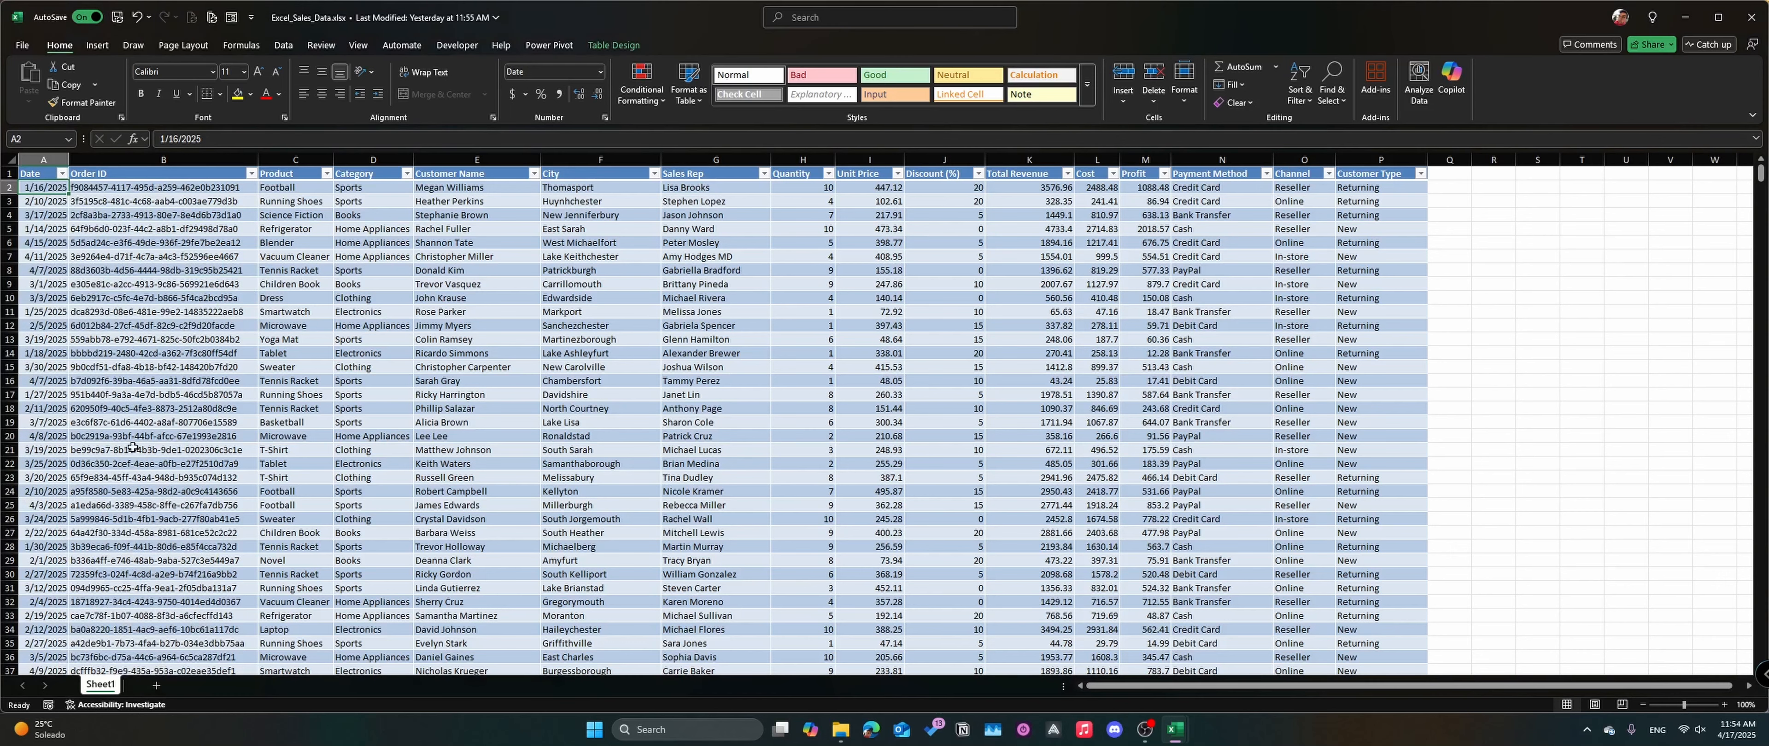
click(51, 421)
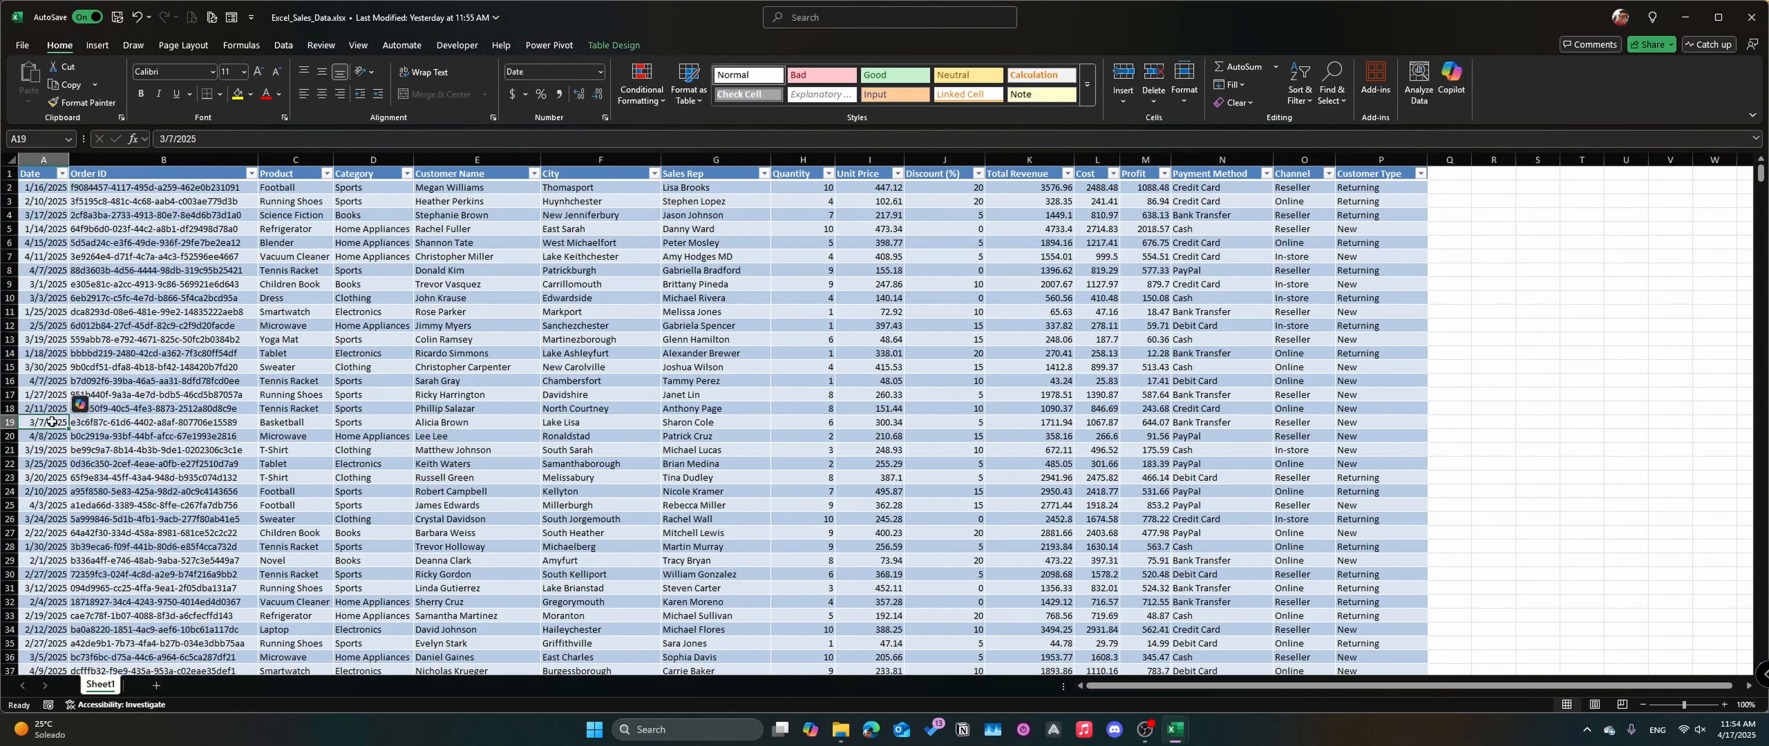
Step: Review the columns from Order ID through Quantity to check how their data is formatted
click(81, 343)
key(ctrl+Up)
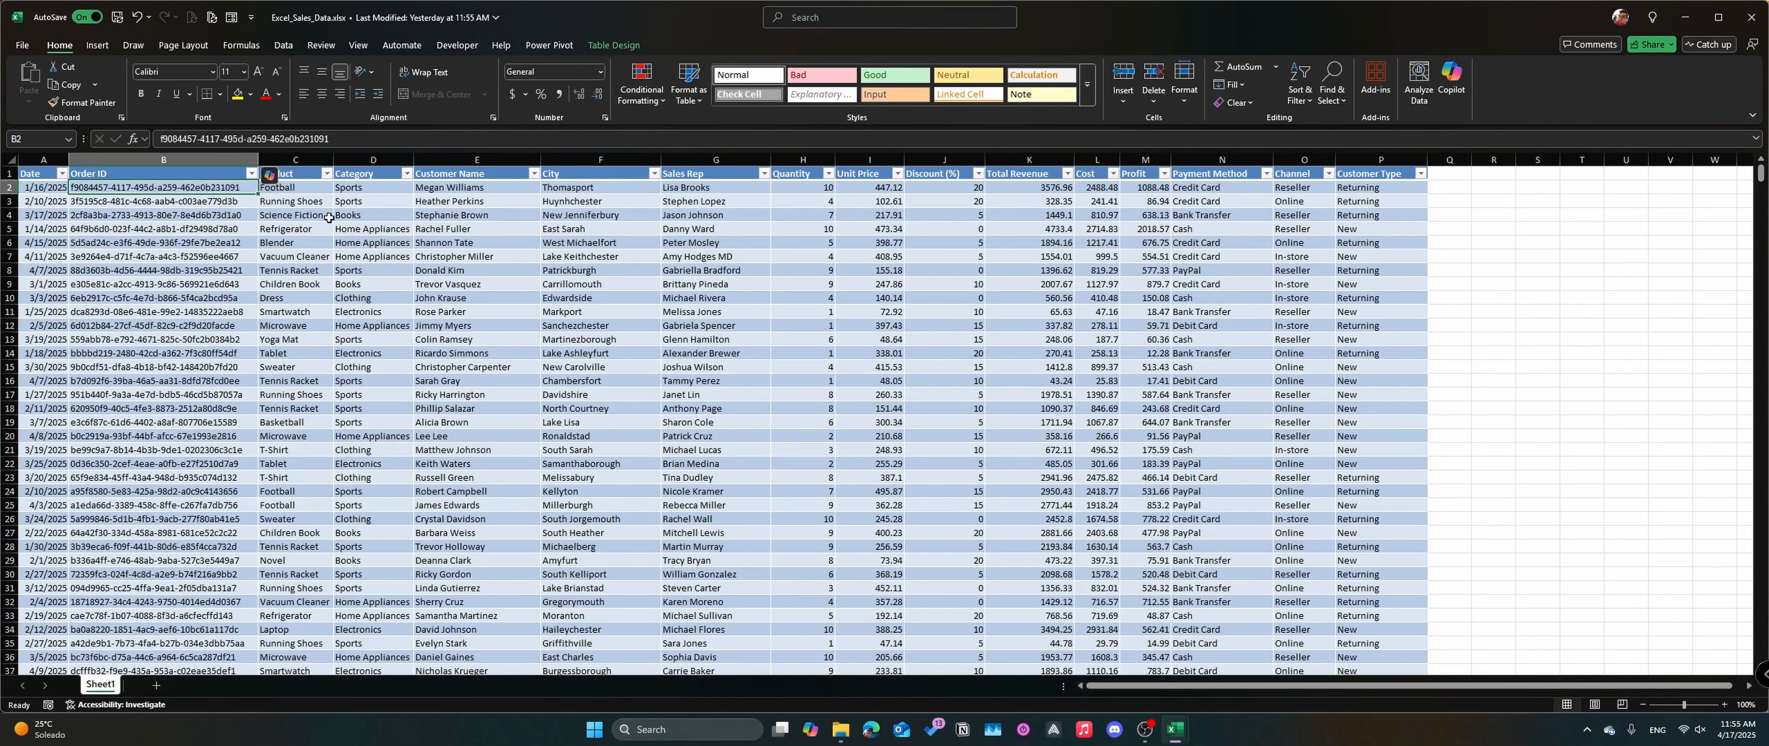
key(Right)
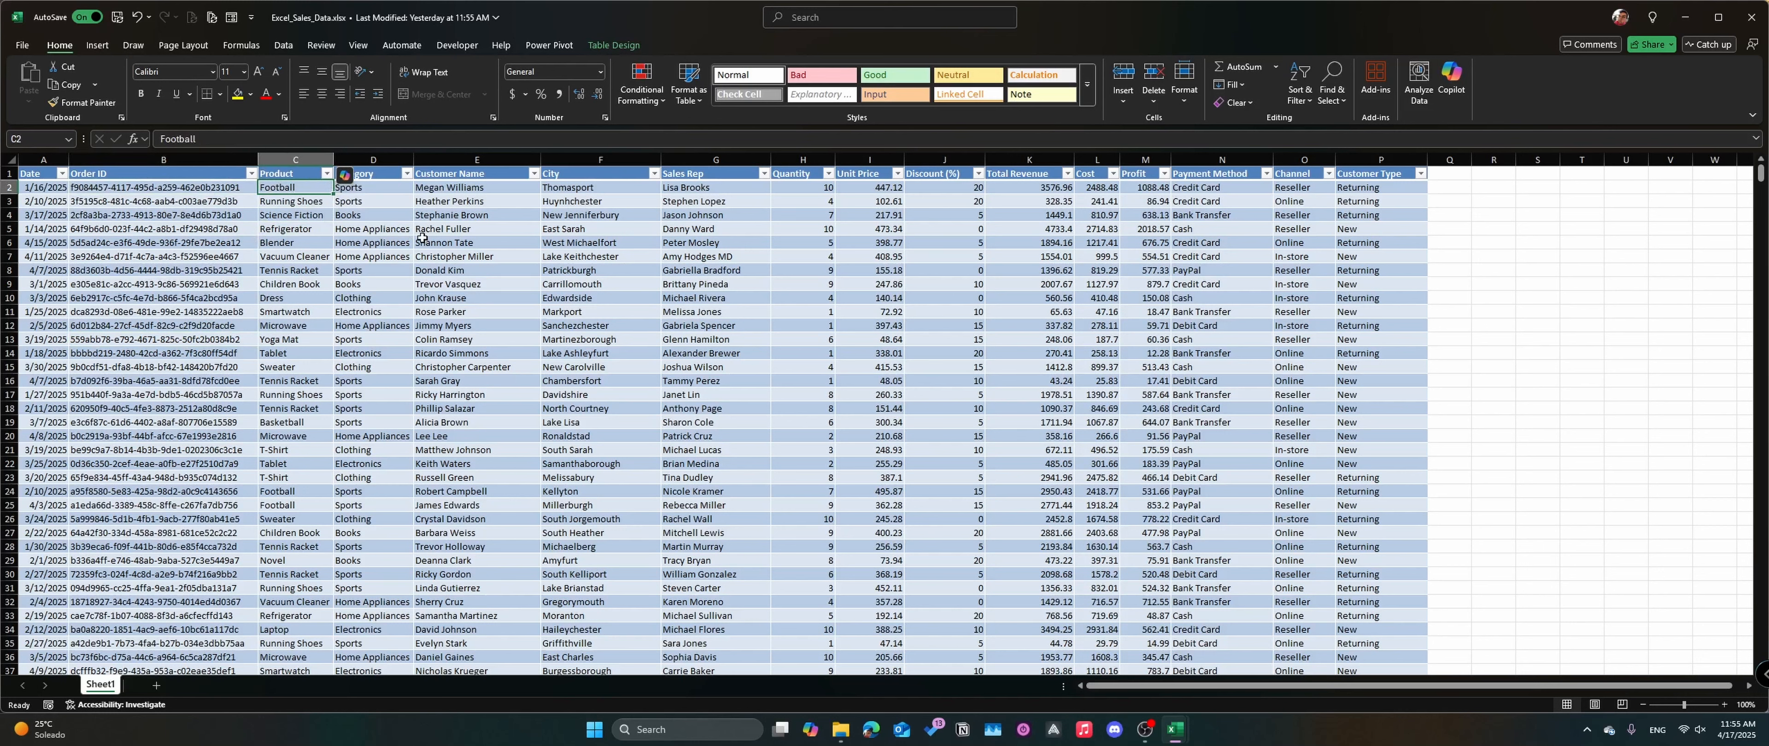
key(Right)
key(Right)
key(Right)
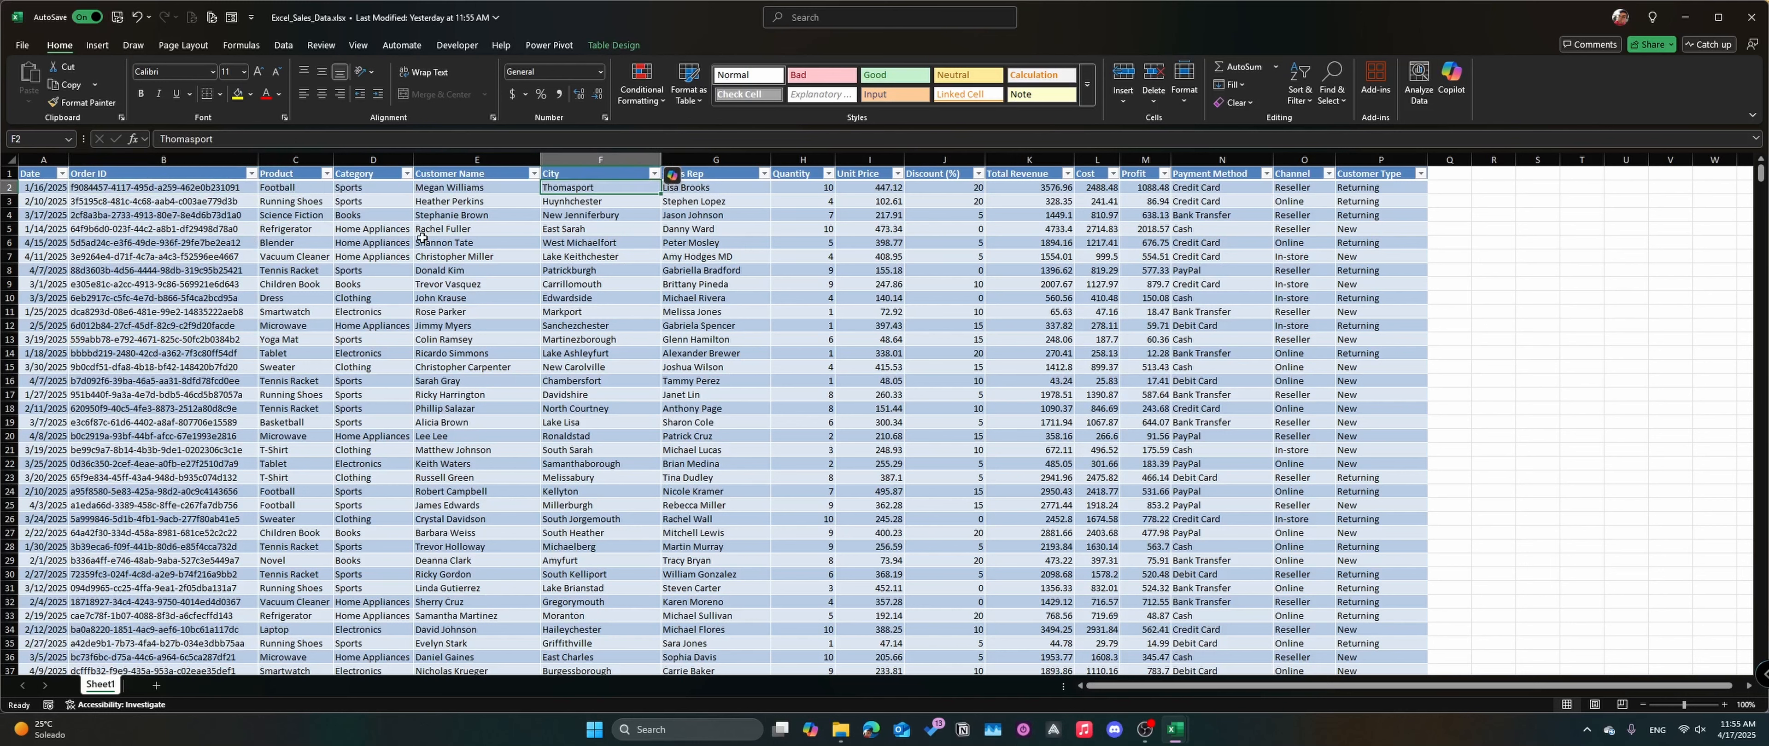
key(Up)
key(Right)
key(Right)
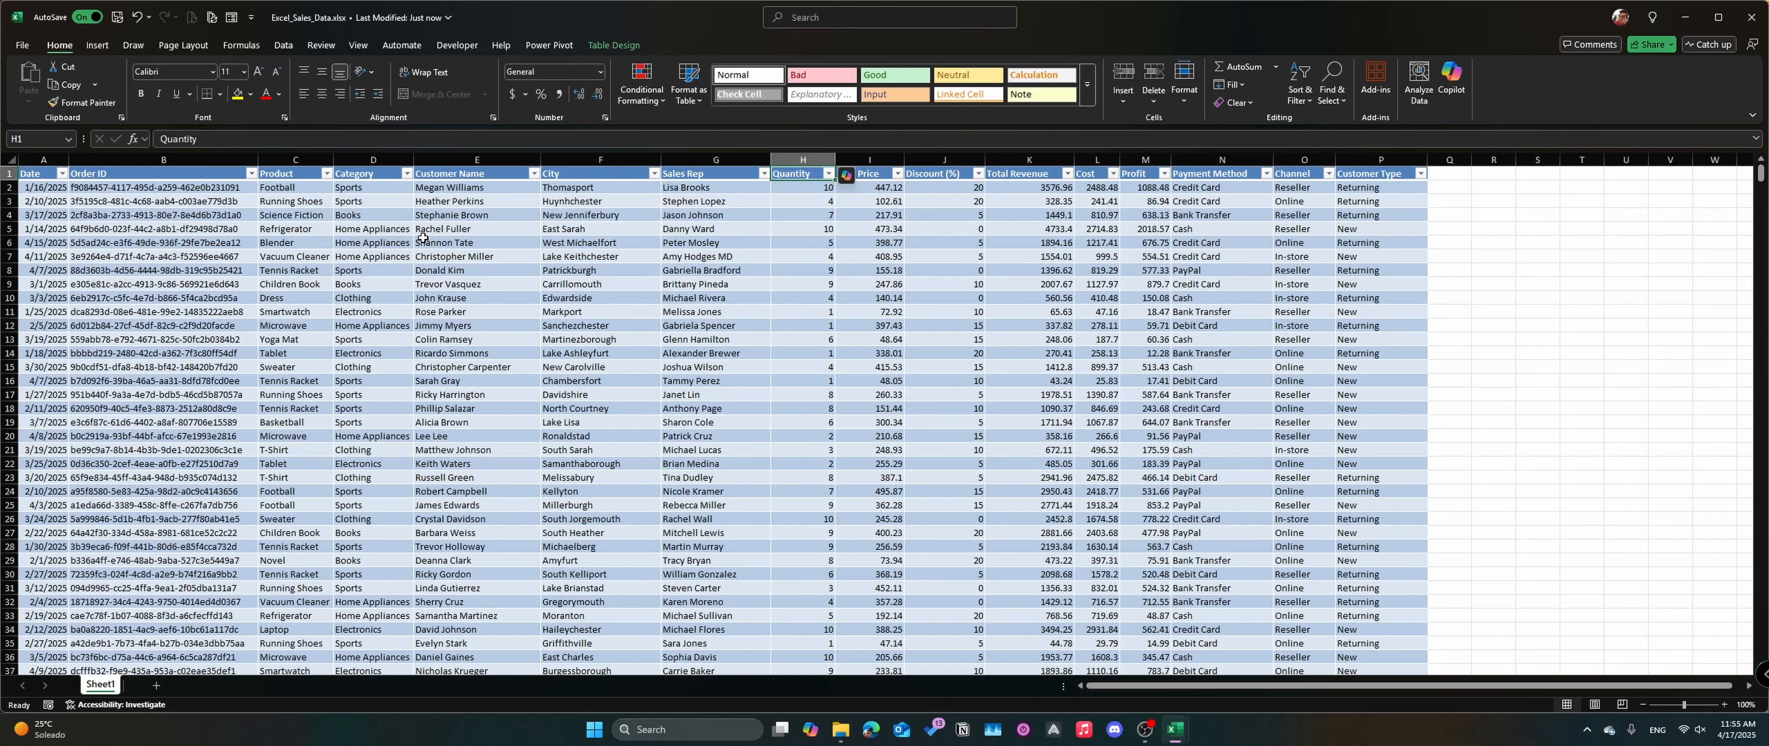
scroll(803, 285, down, 3)
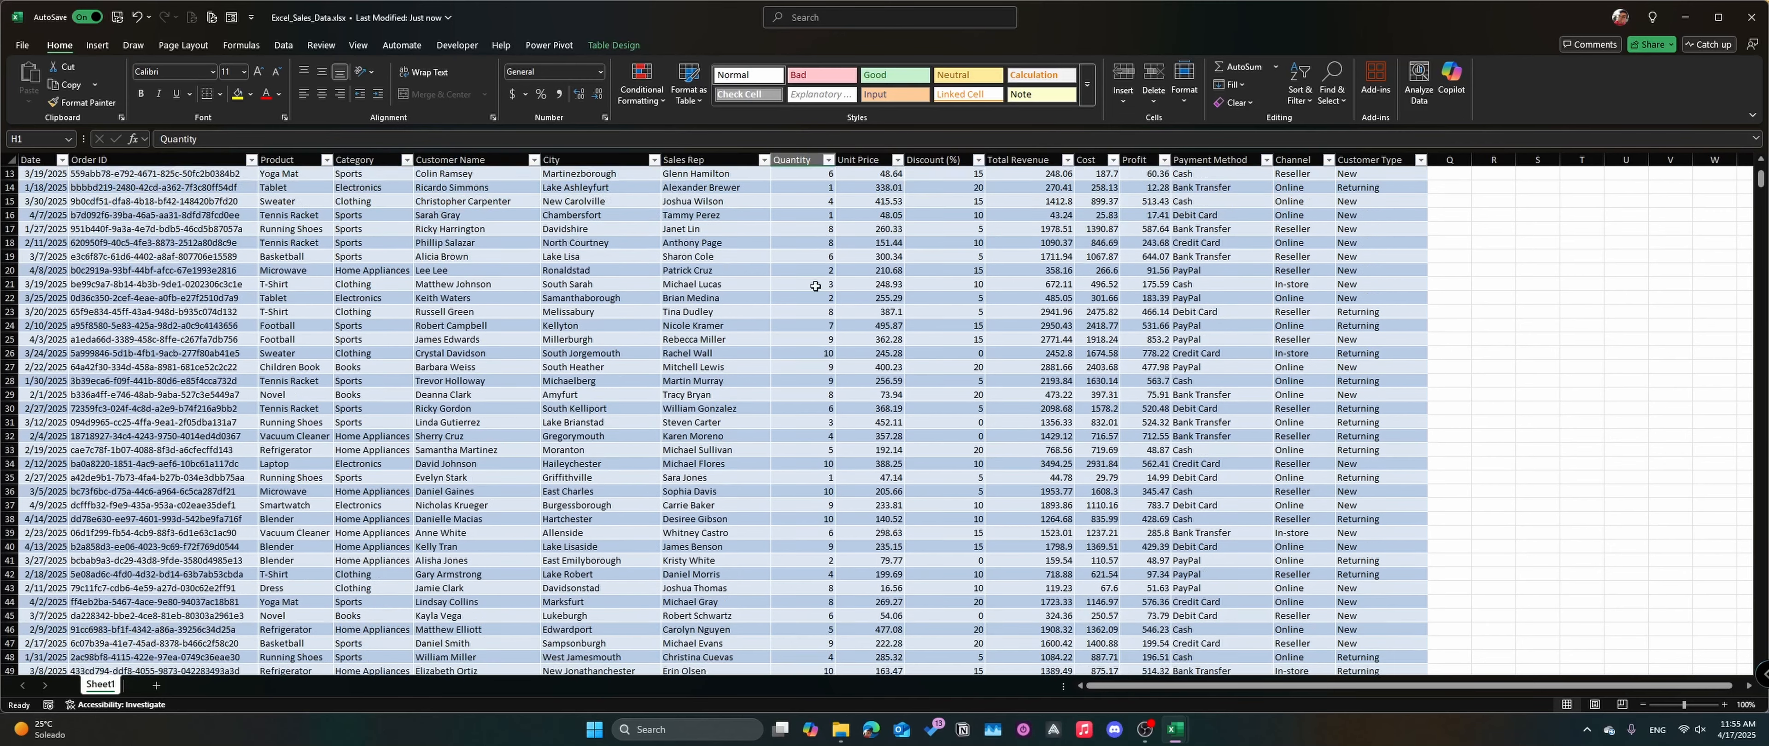
scroll(803, 285, up, 3)
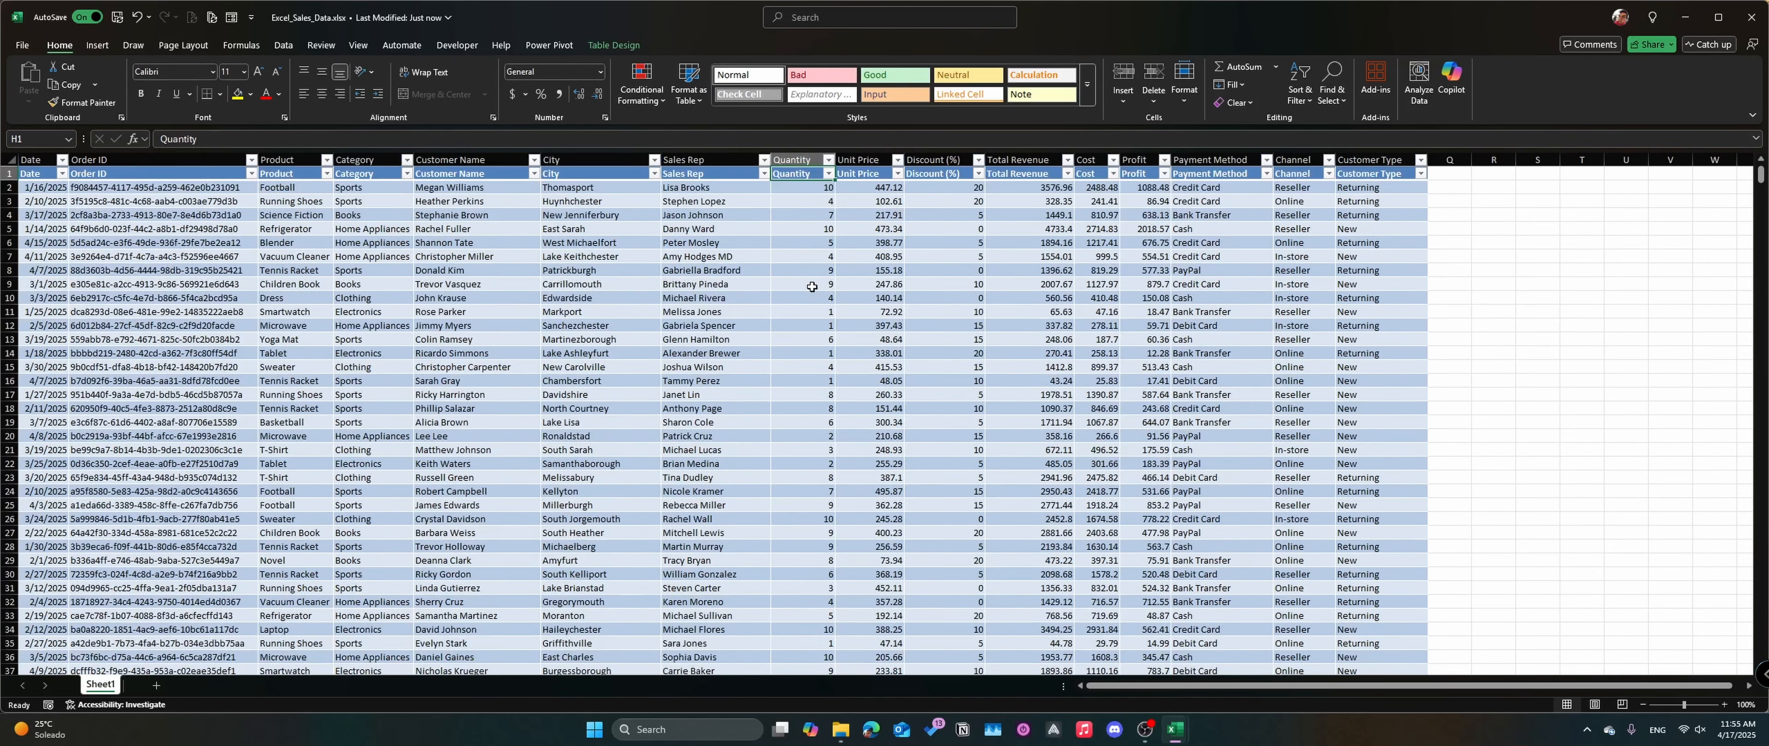
Step: Format all values in the Quantity column as Number with no decimal places
click(814, 171)
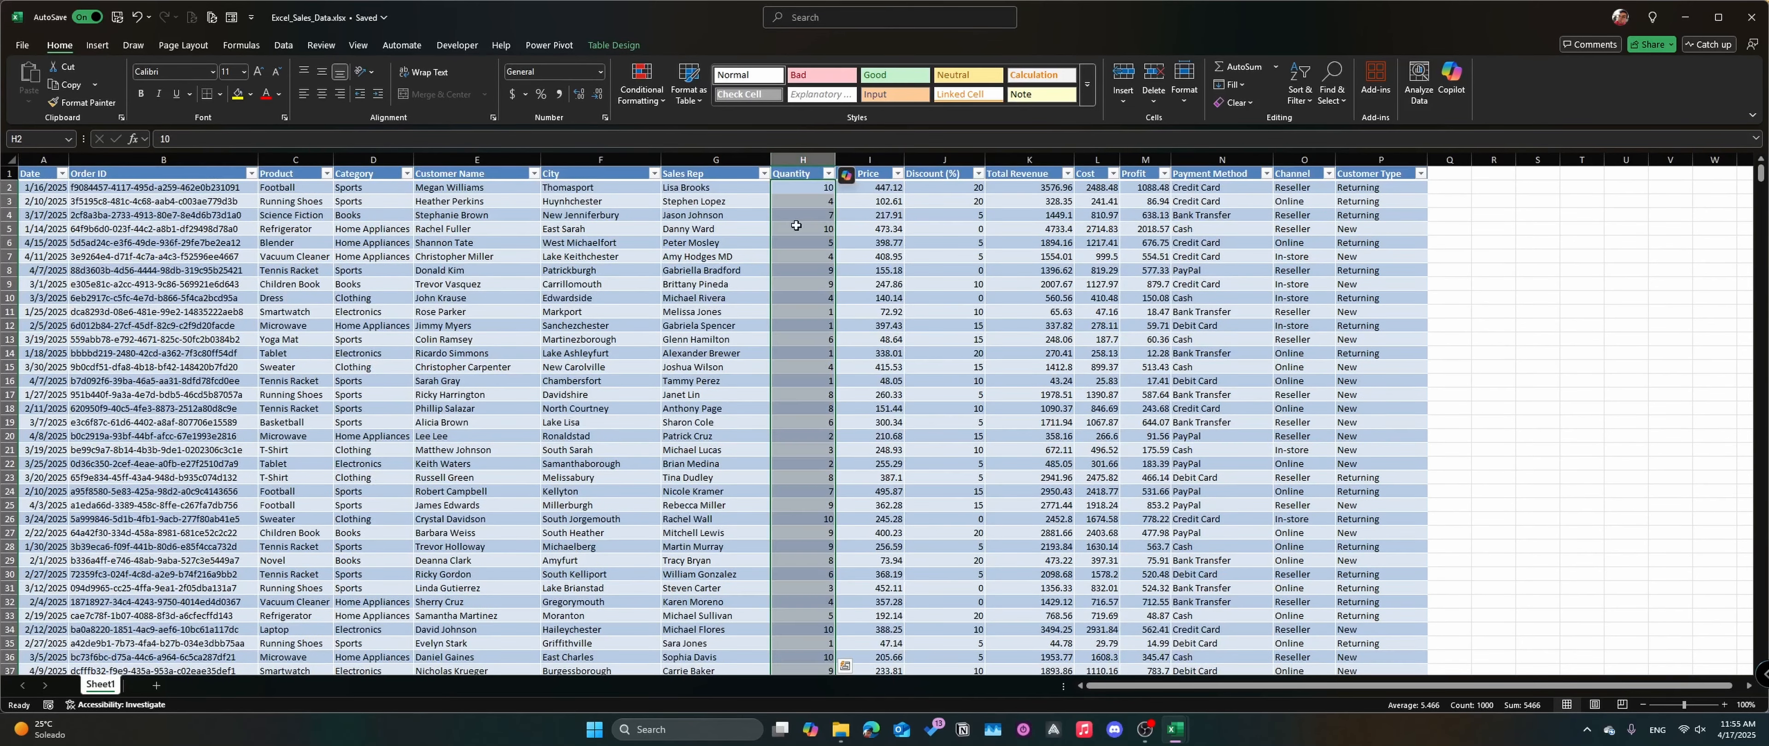
click(599, 71)
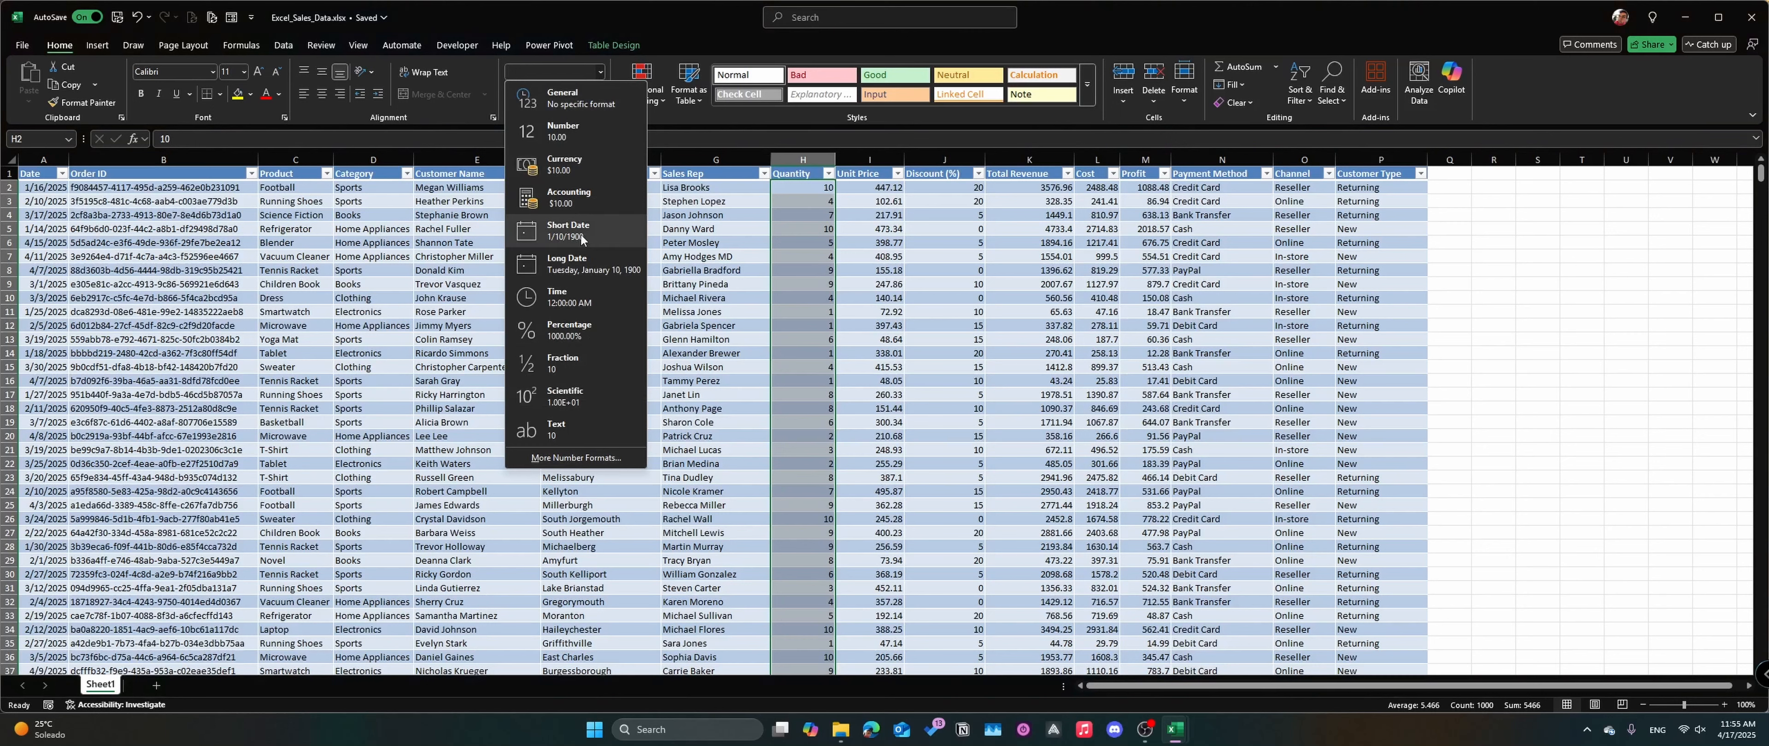
click(580, 137)
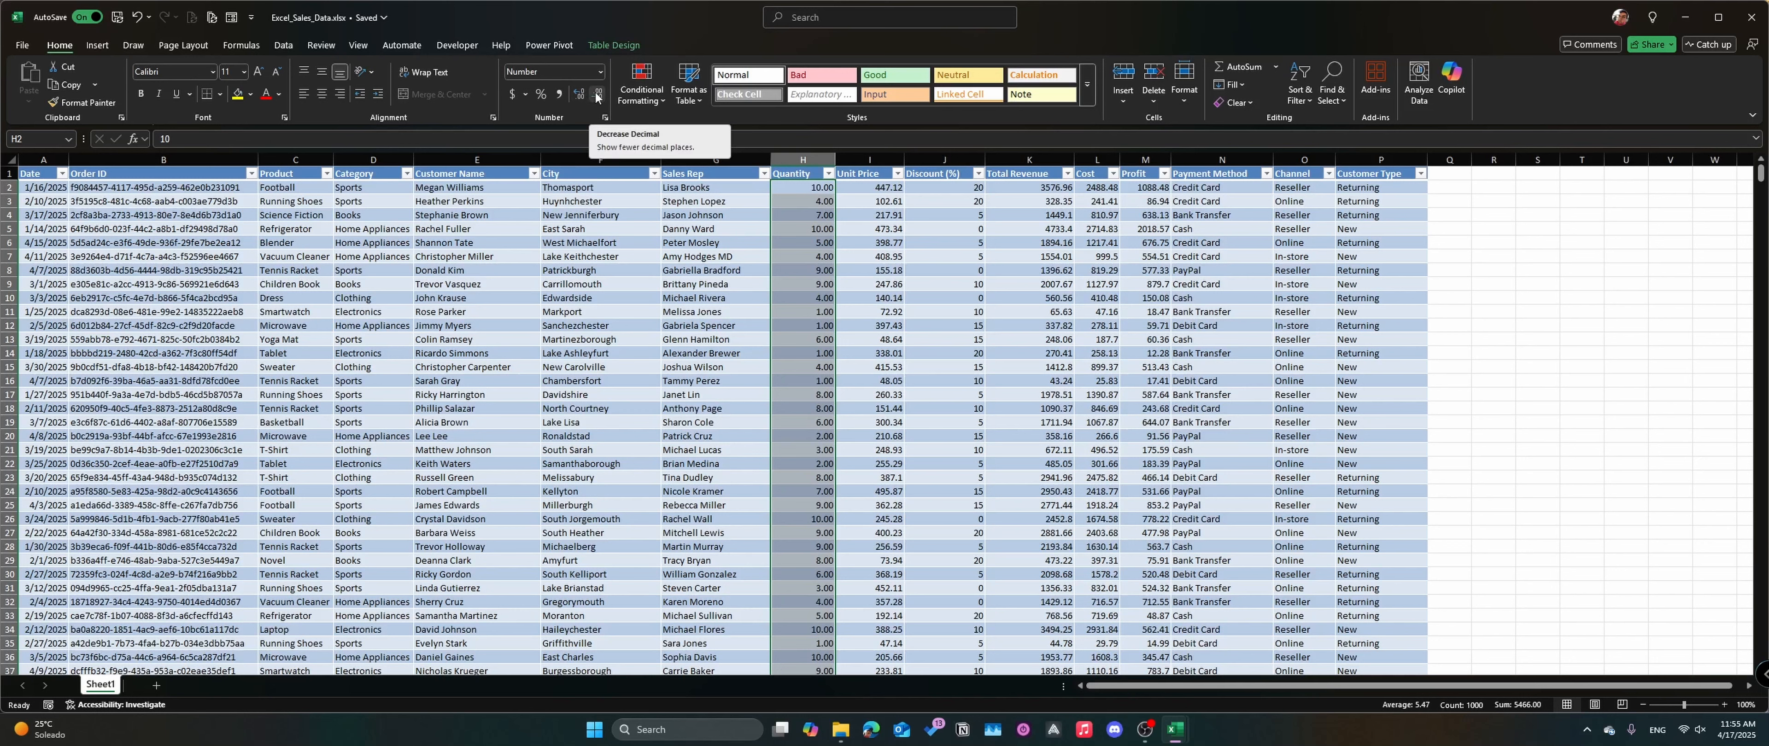
click(596, 97)
click(596, 97)
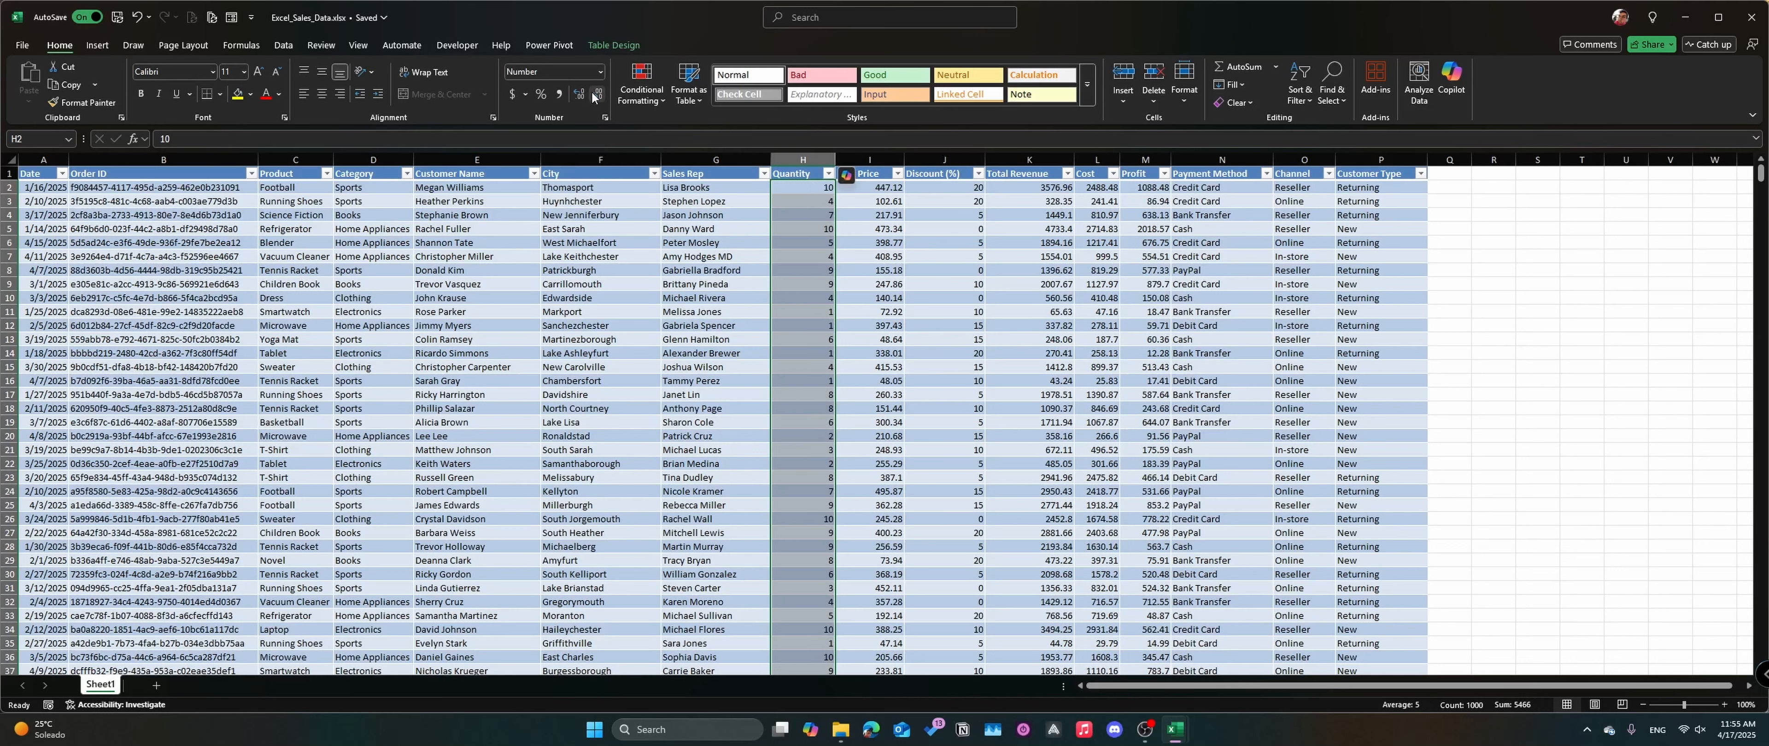
Step: Format all values in the Unit Price column as Currency
click(816, 270)
click(803, 187)
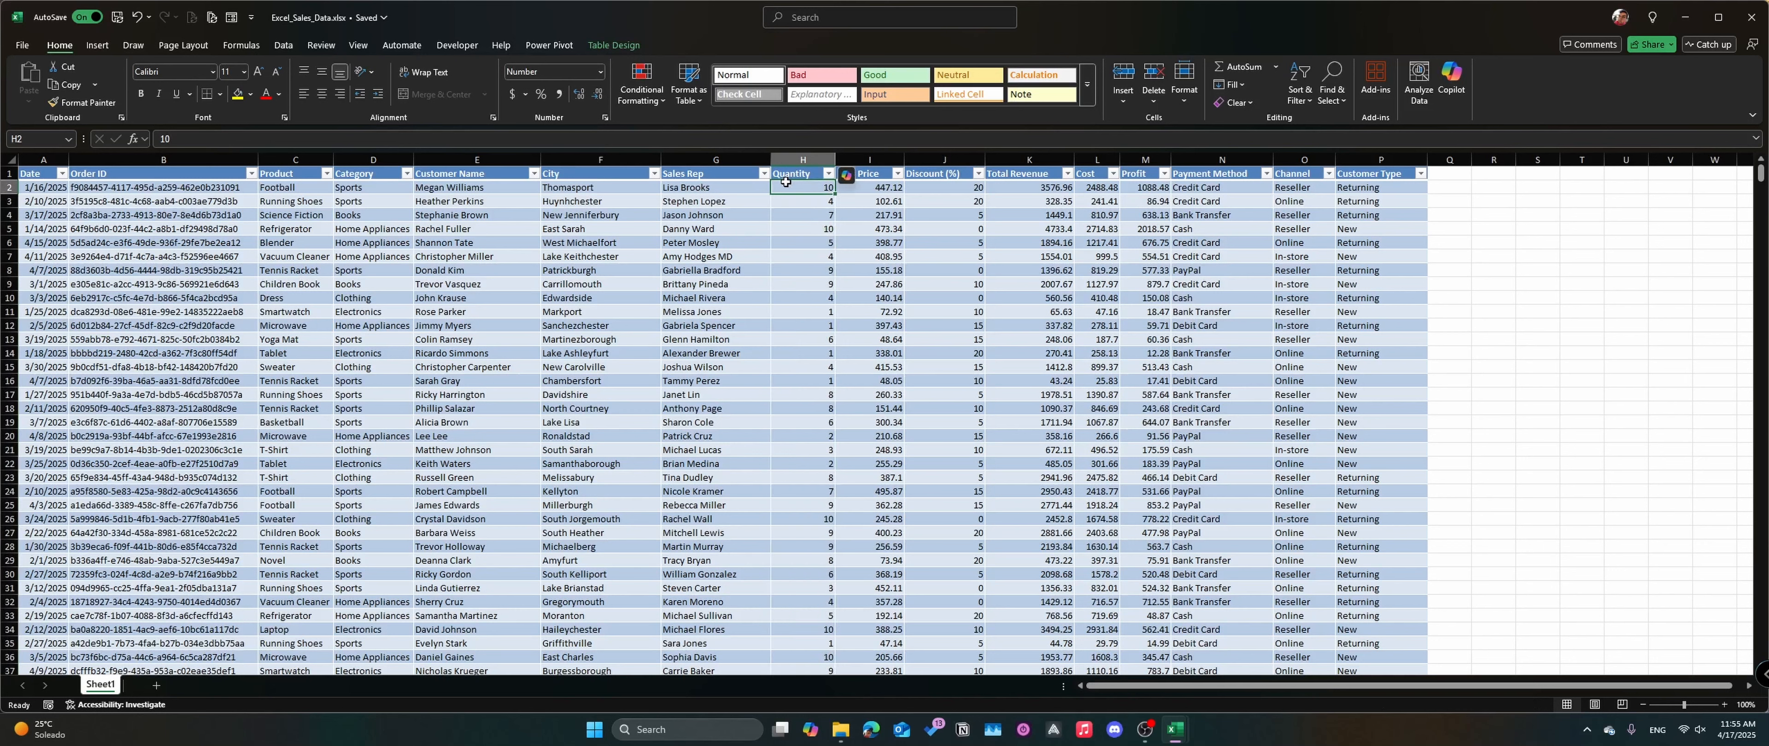
click(878, 171)
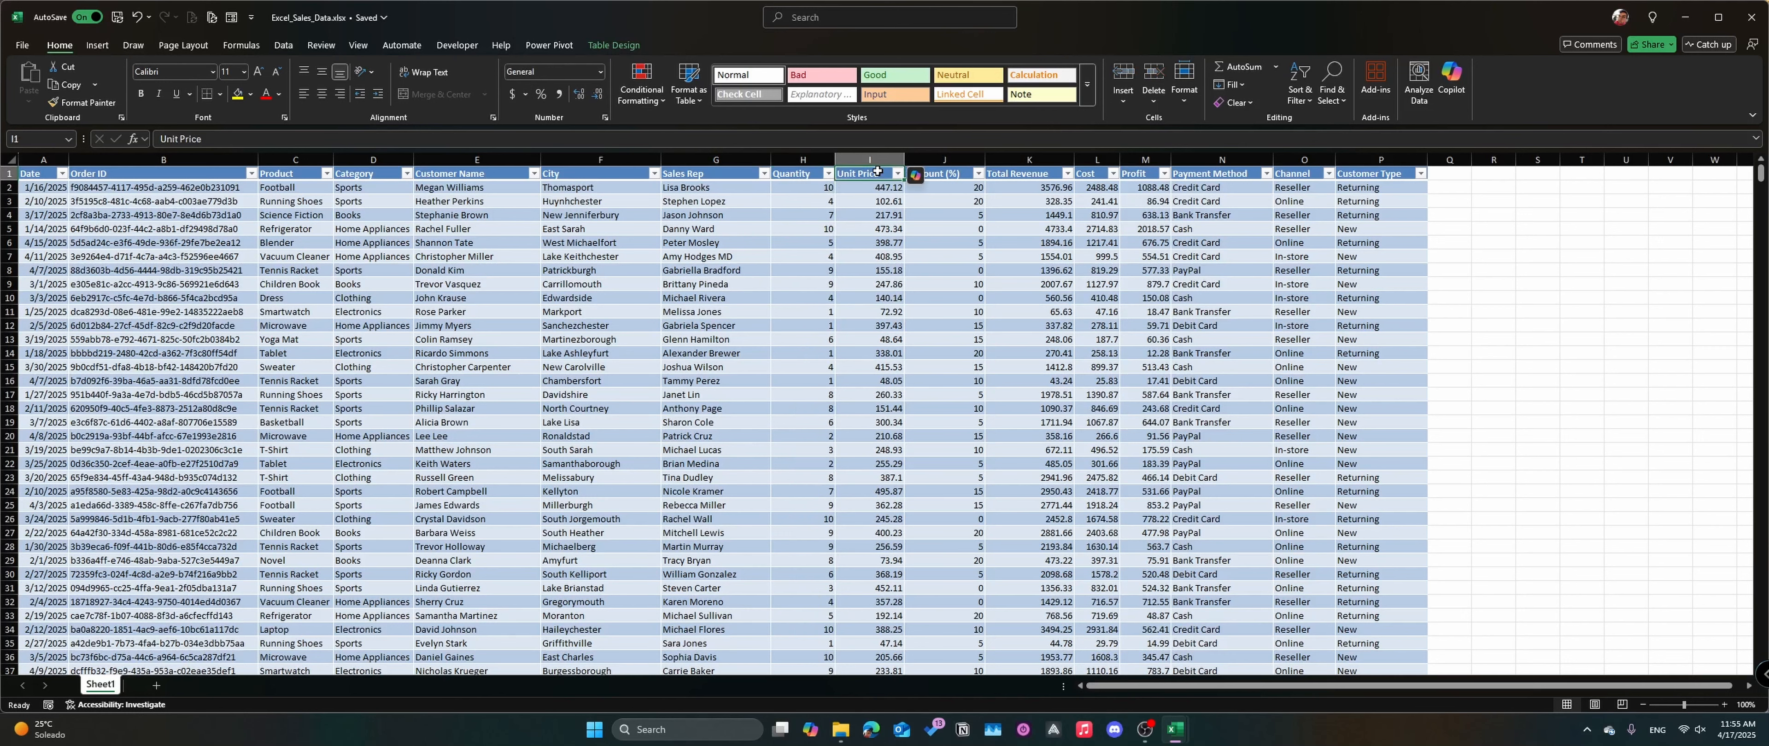
click(870, 160)
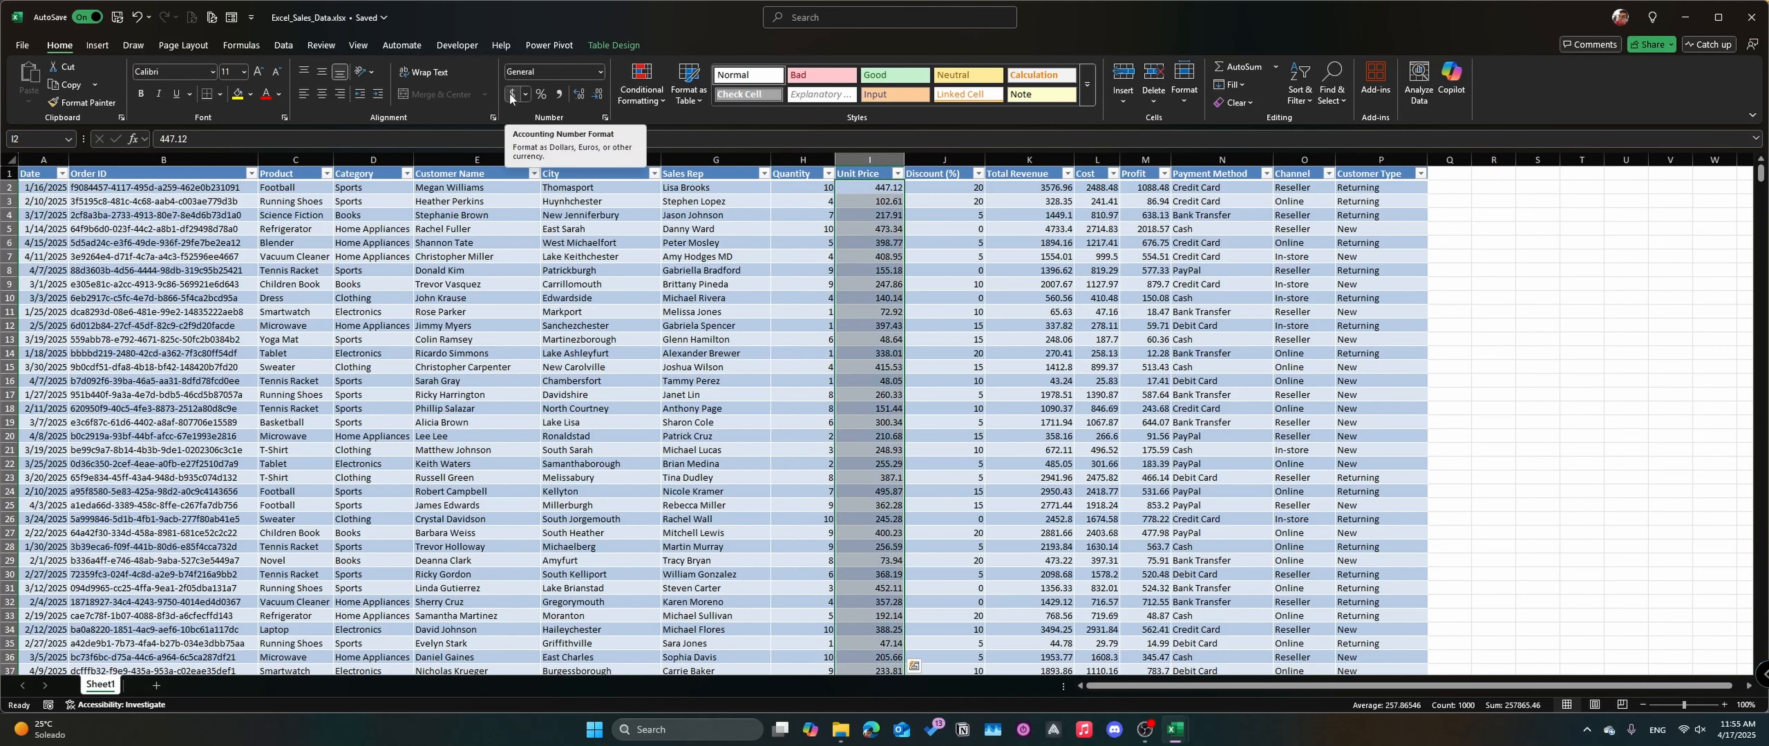
click(599, 72)
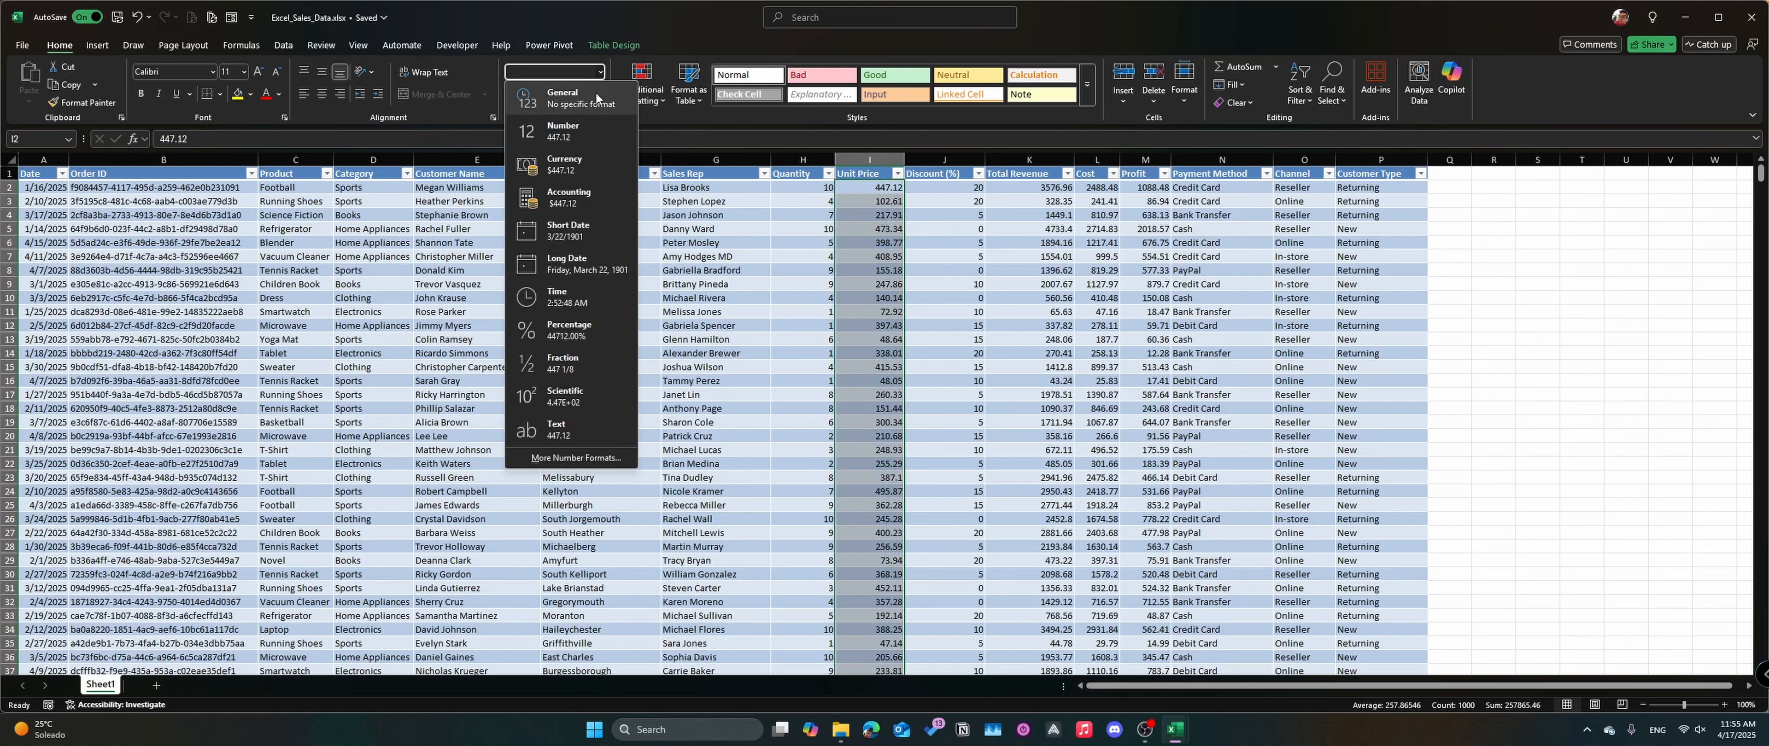
click(595, 164)
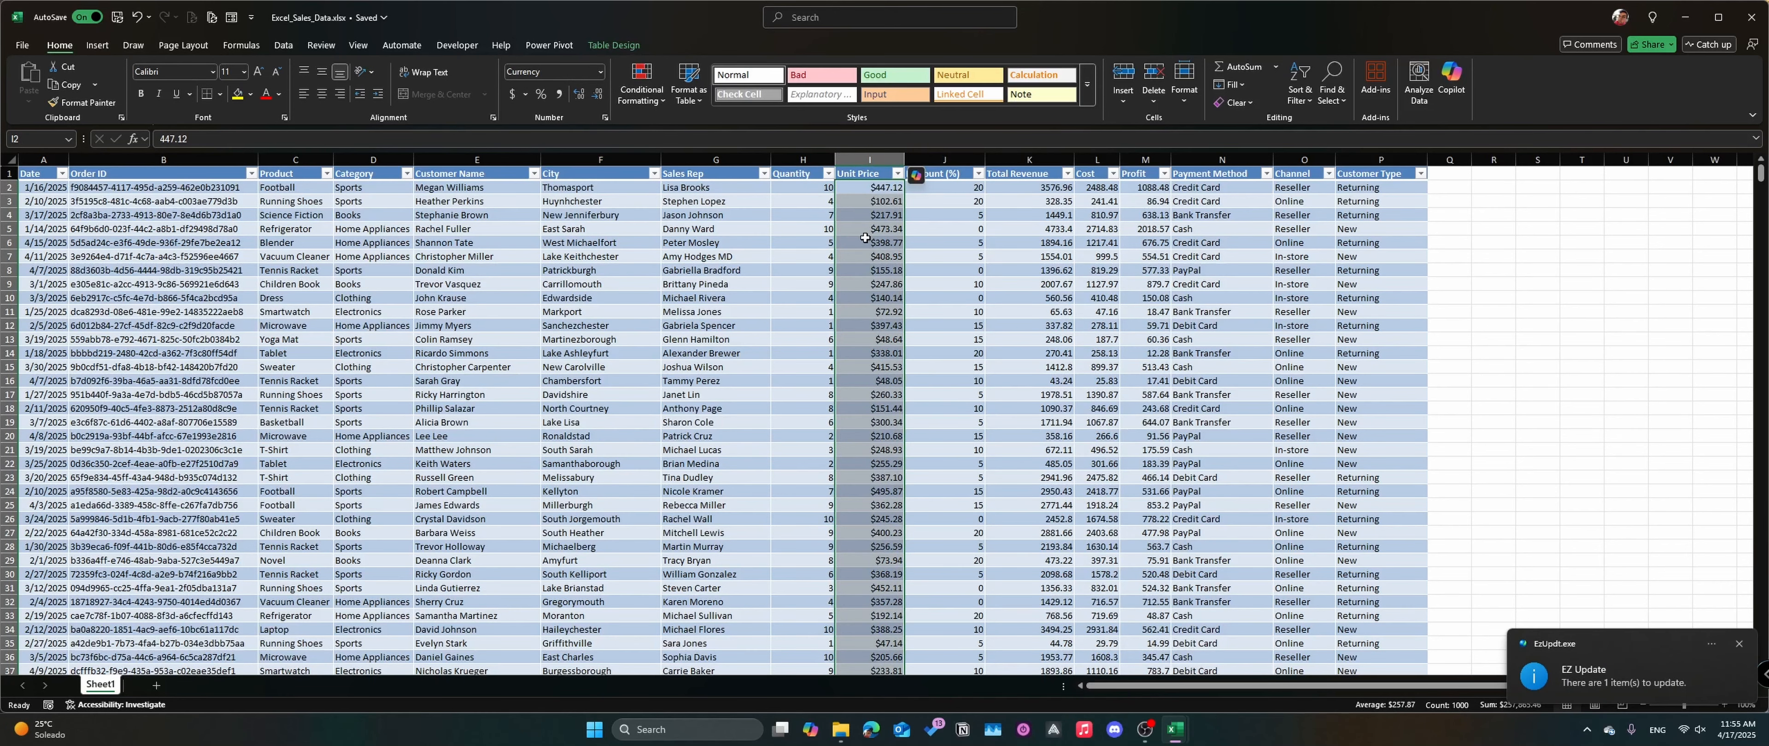
click(899, 243)
Step: Examine the values in the Discount (%) column to see how the percentages are stored
click(959, 191)
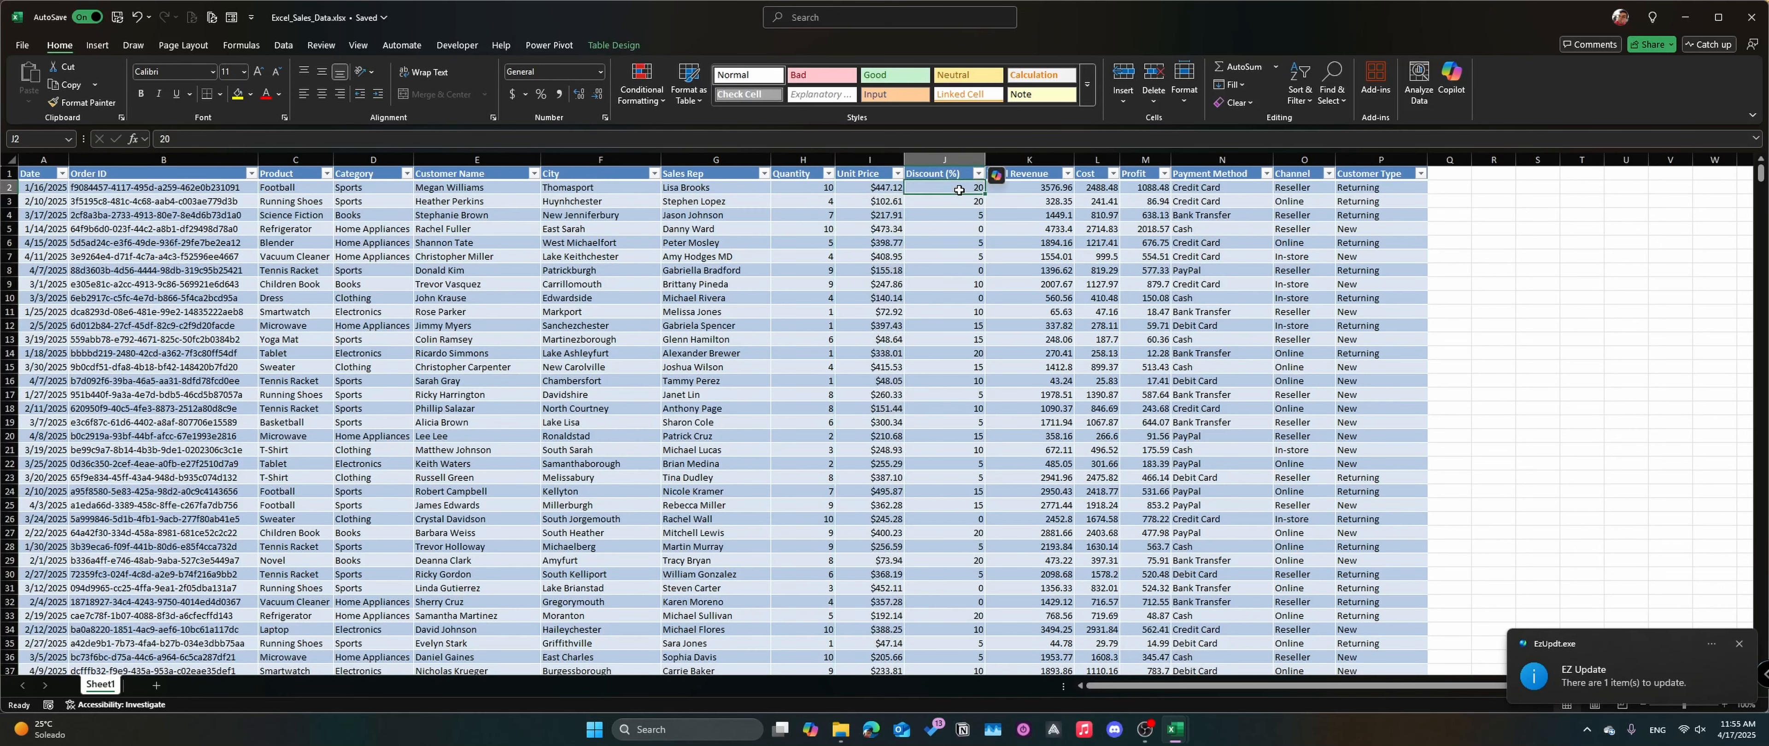
key(Tab)
click(952, 188)
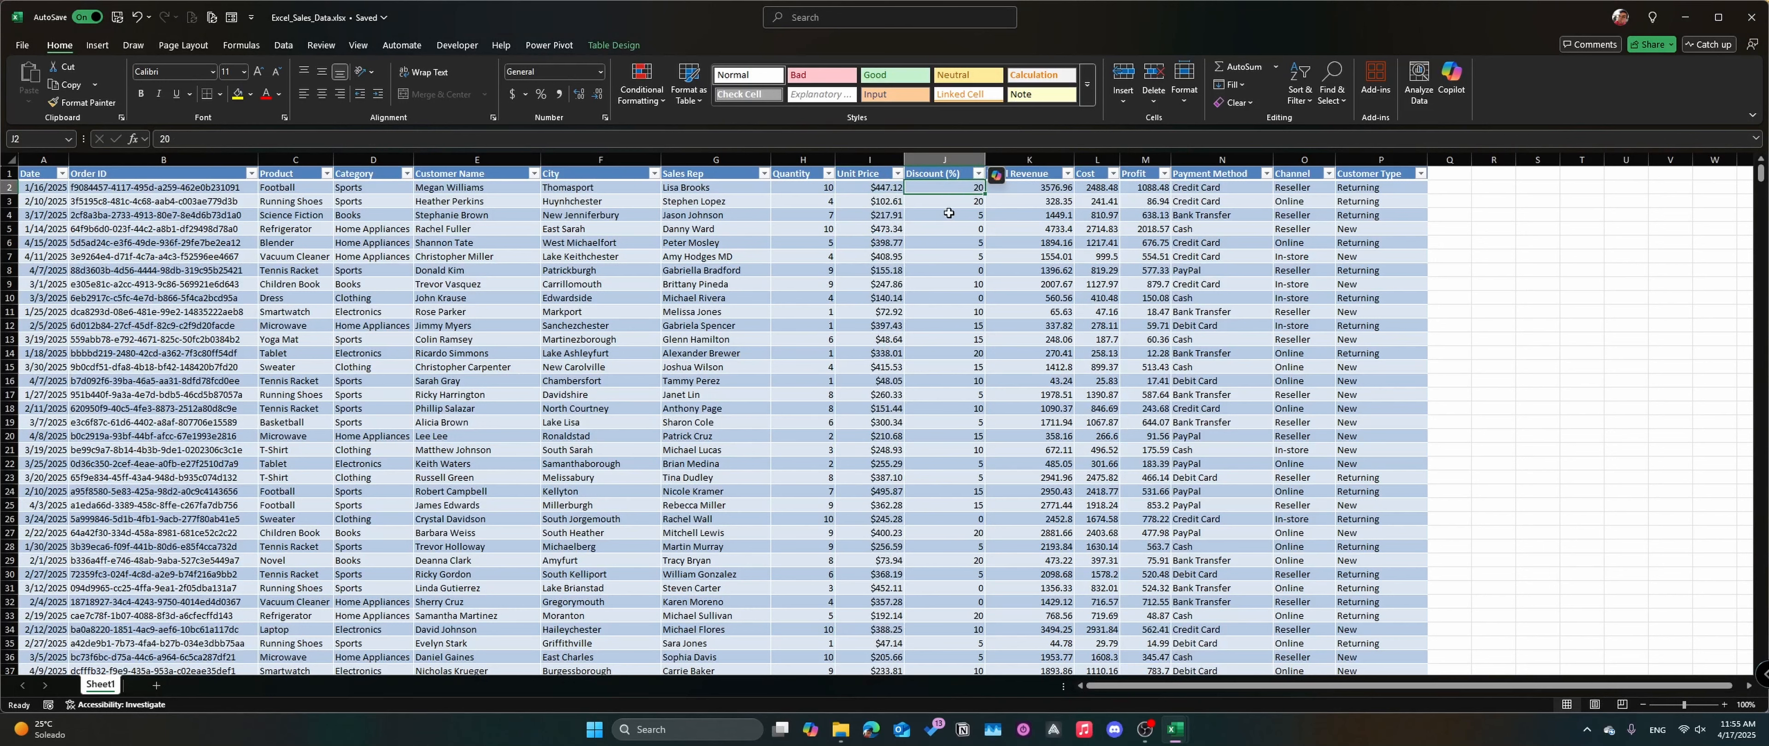
click(949, 269)
click(945, 215)
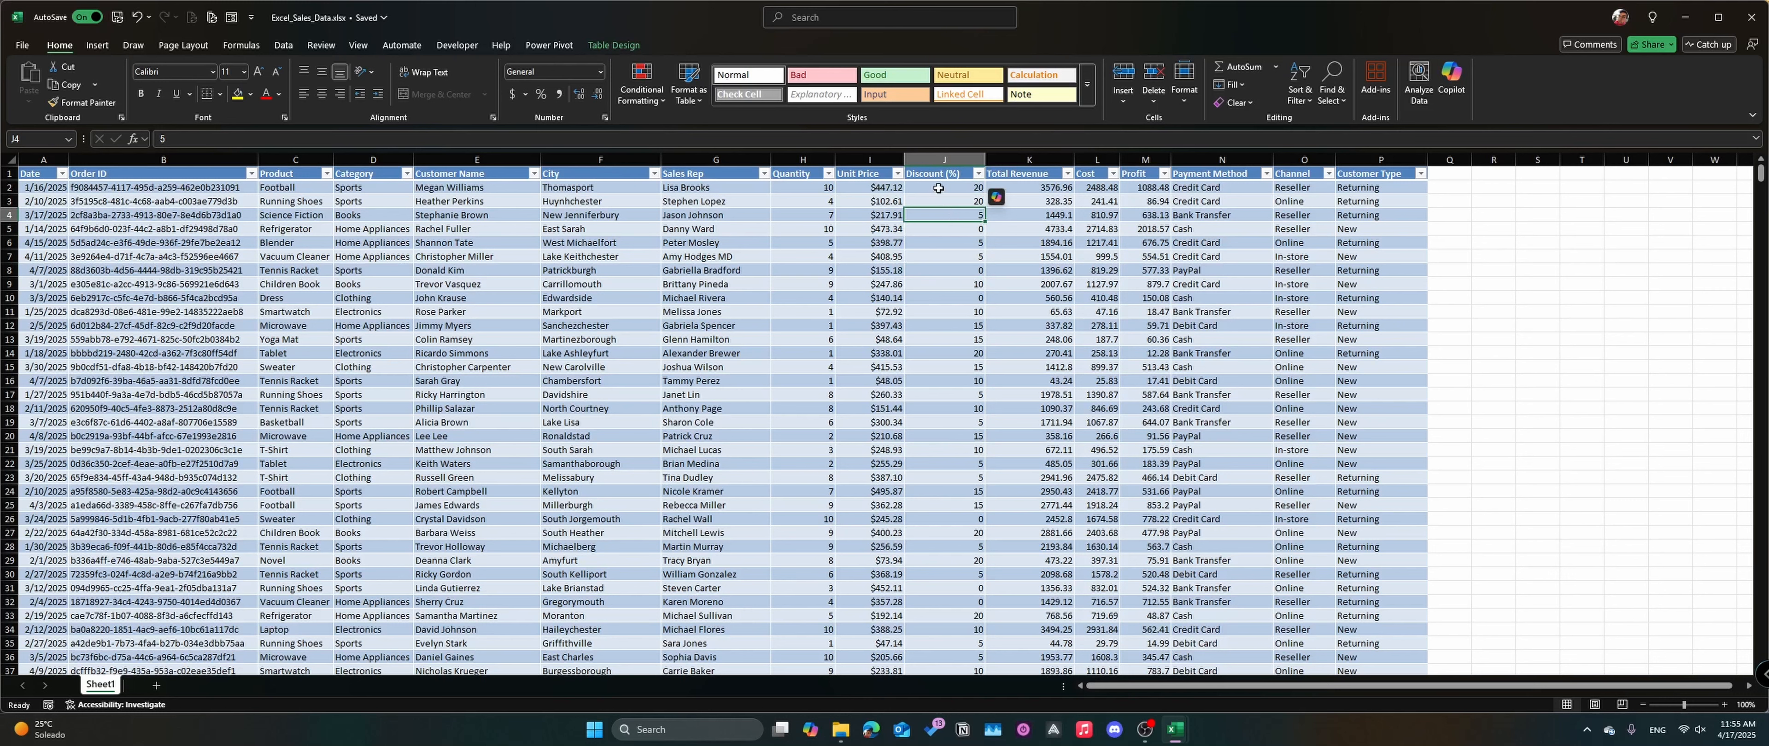
click(937, 187)
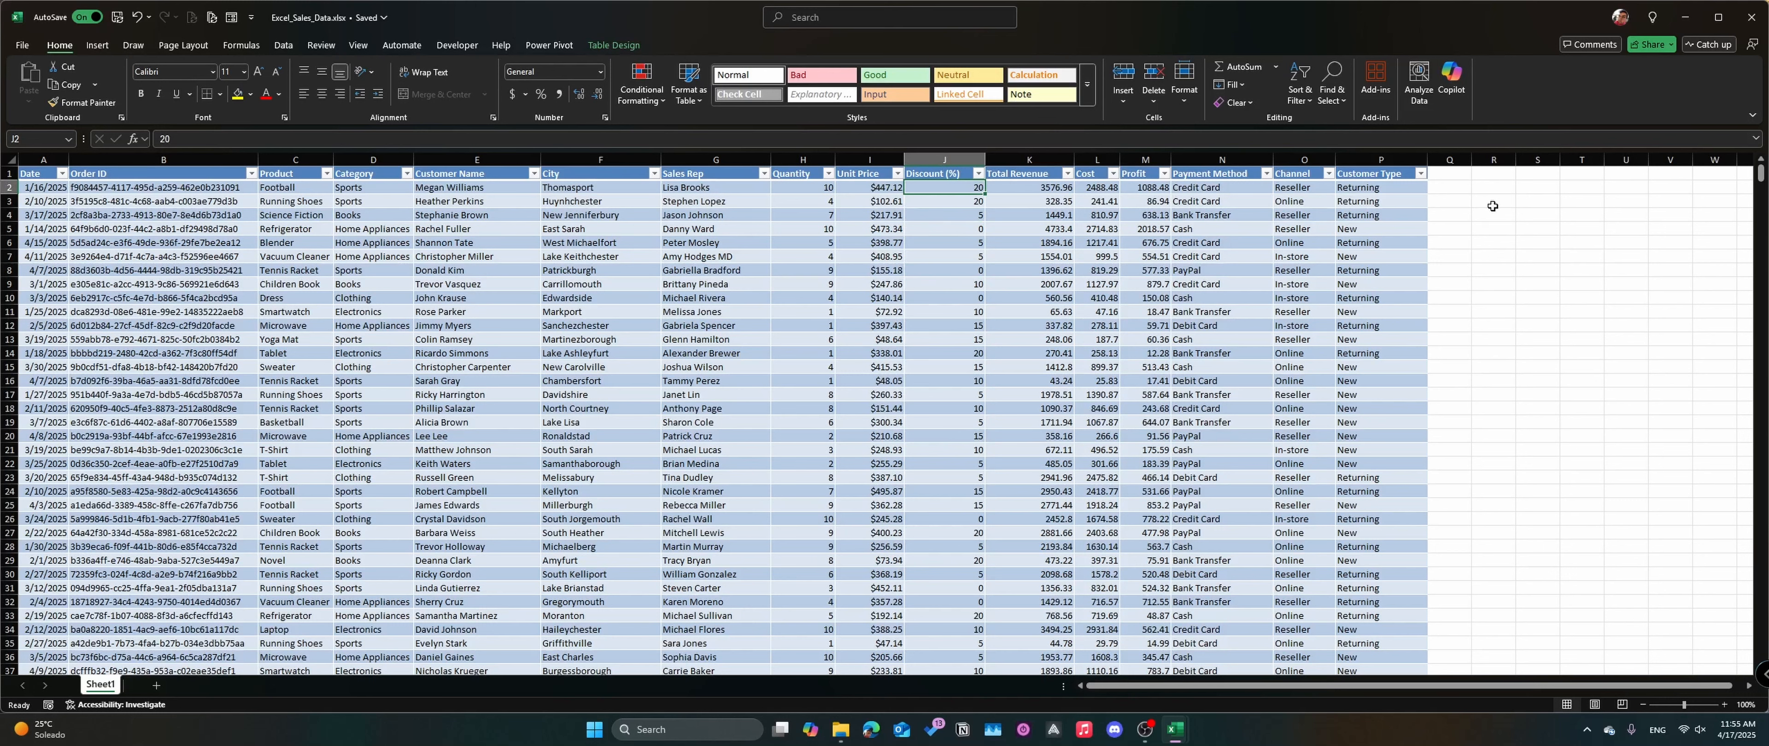
click(1445, 178)
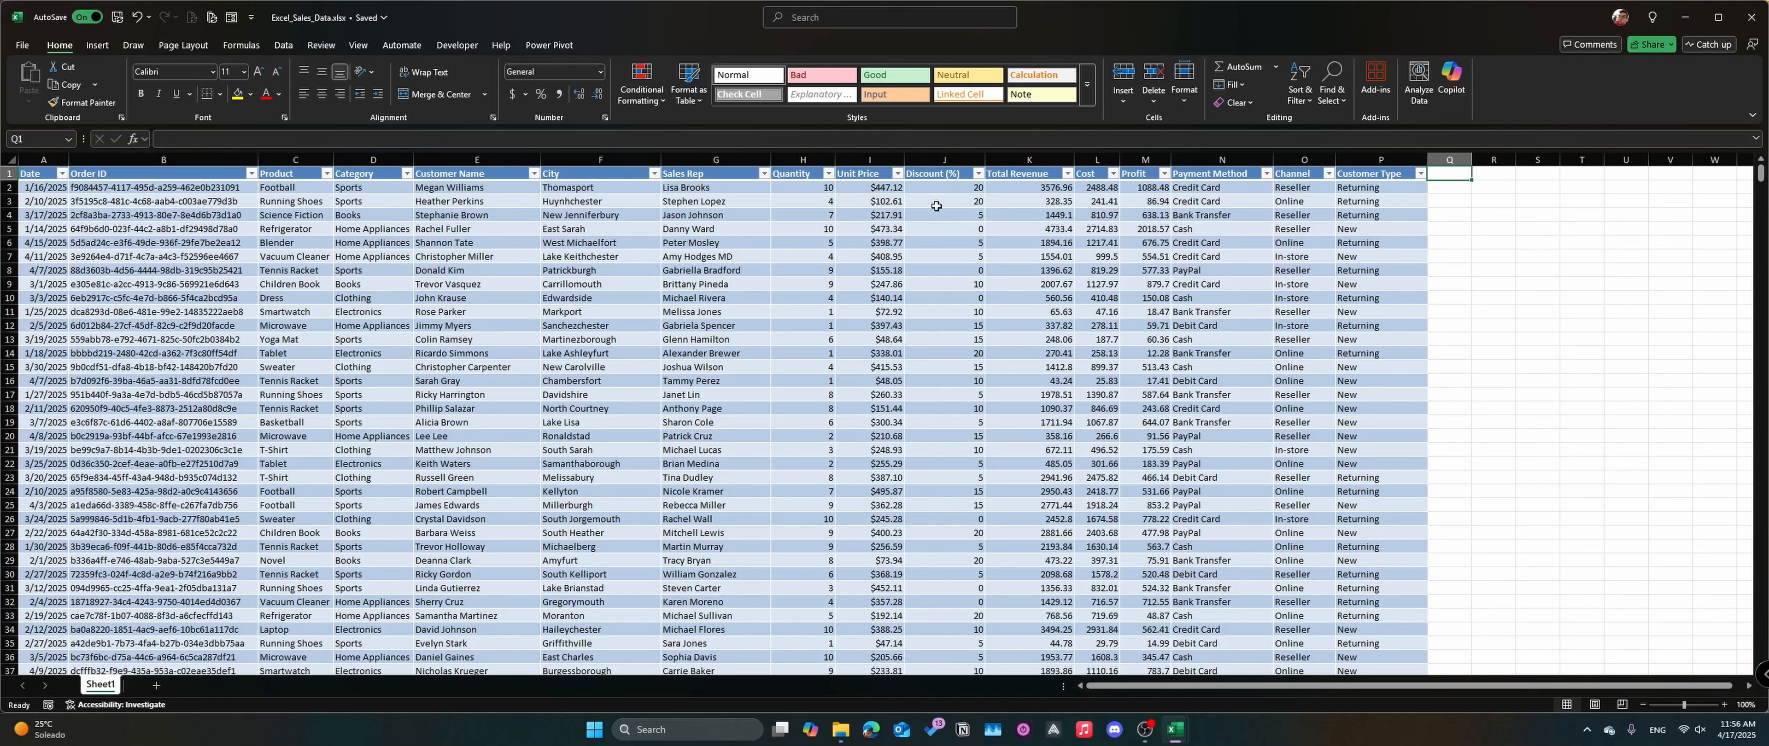
click(943, 185)
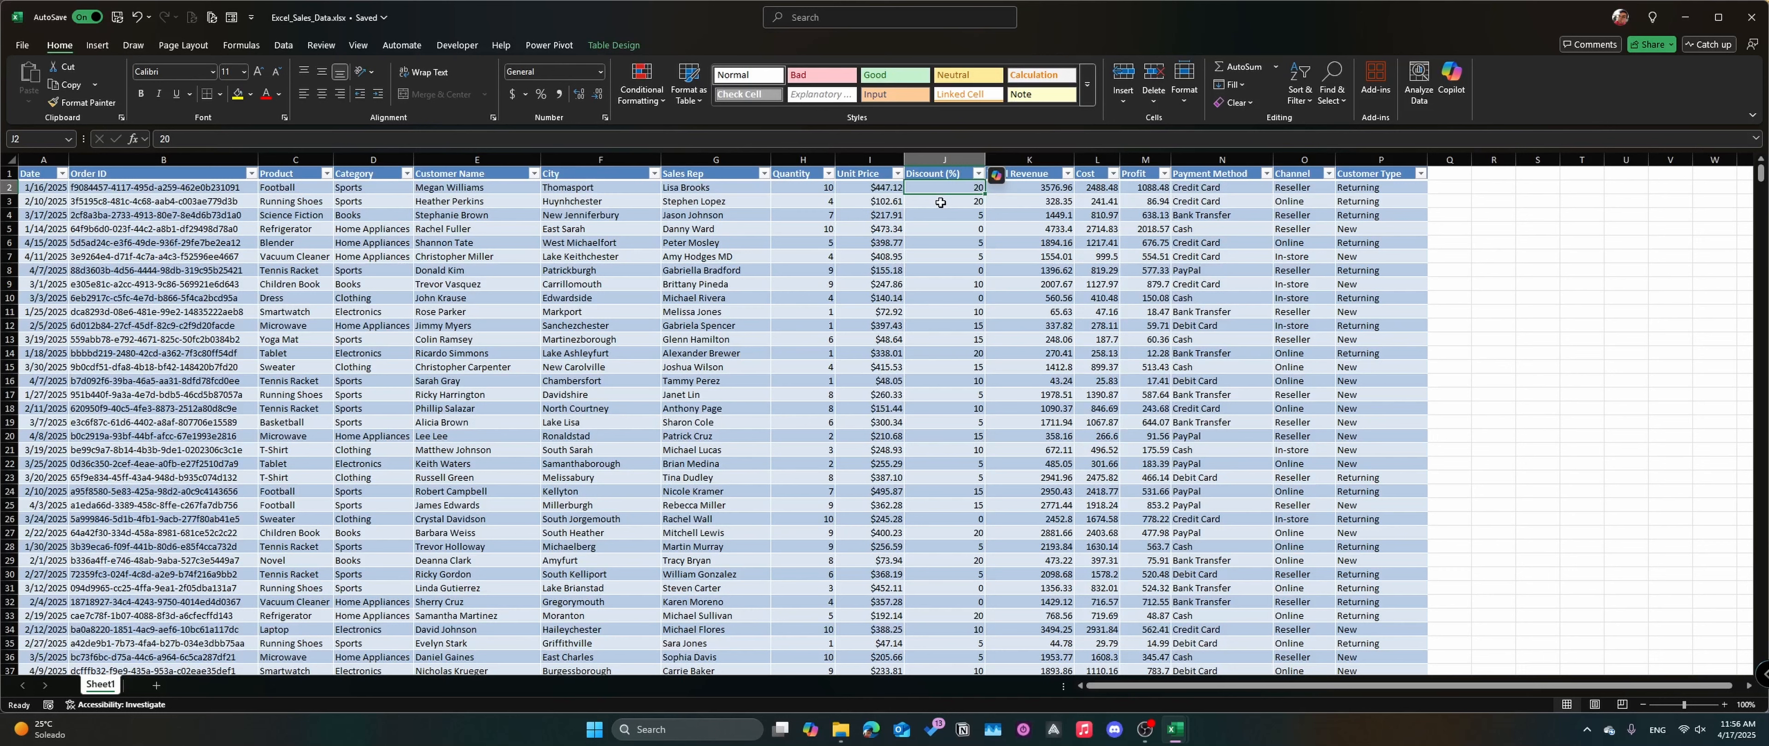
key(Down)
key(Down)
key(Down)
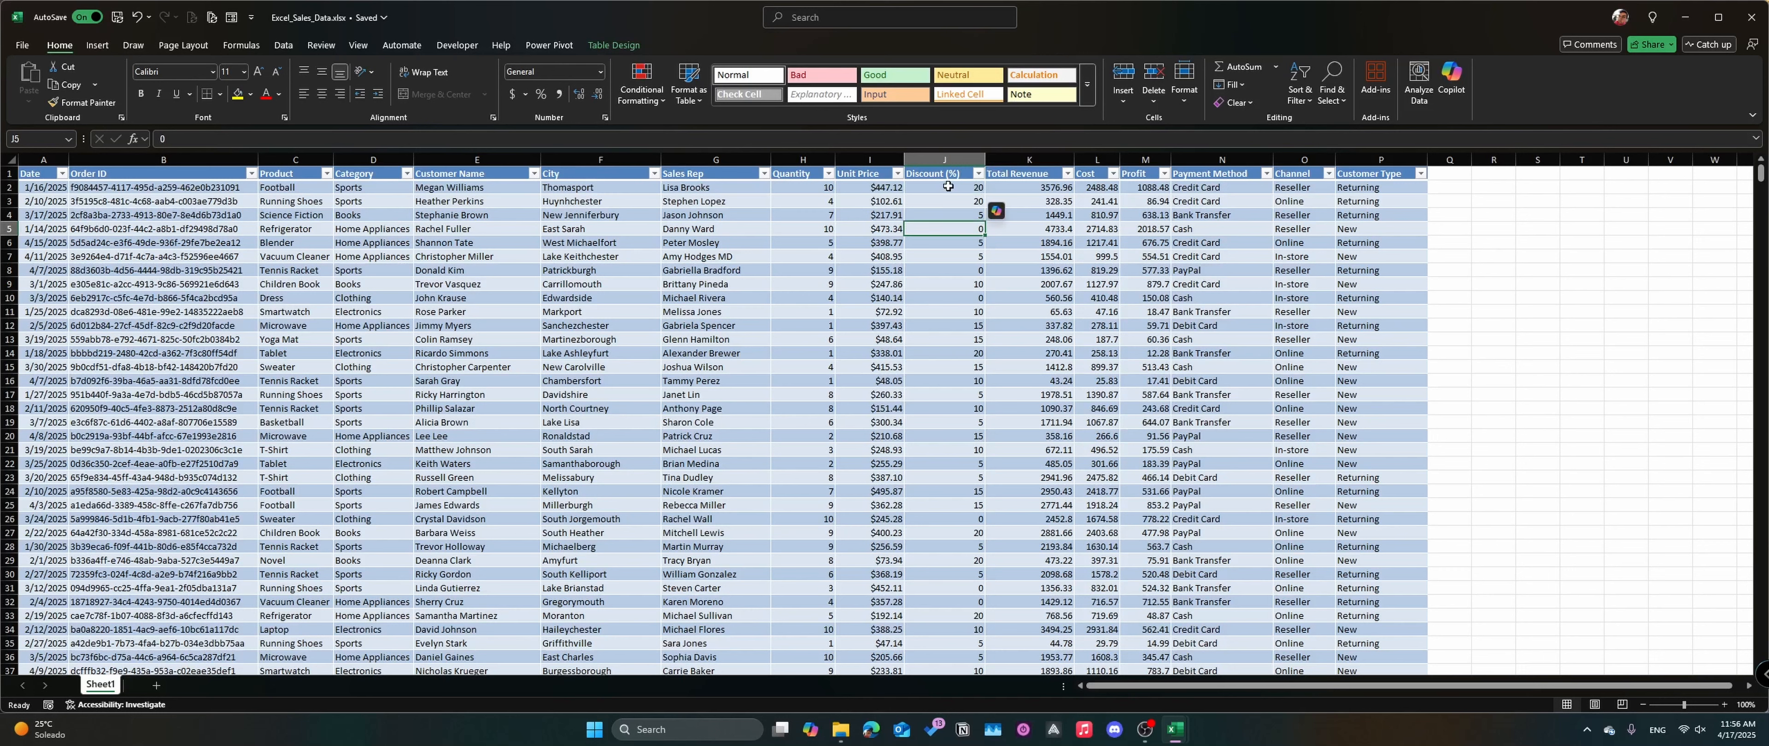
drag(949, 187, 951, 298)
click(946, 243)
click(943, 187)
Step: Try the Percentage format on all Discount (%) values, check the resulting figures, and undo it
click(943, 176)
click(945, 169)
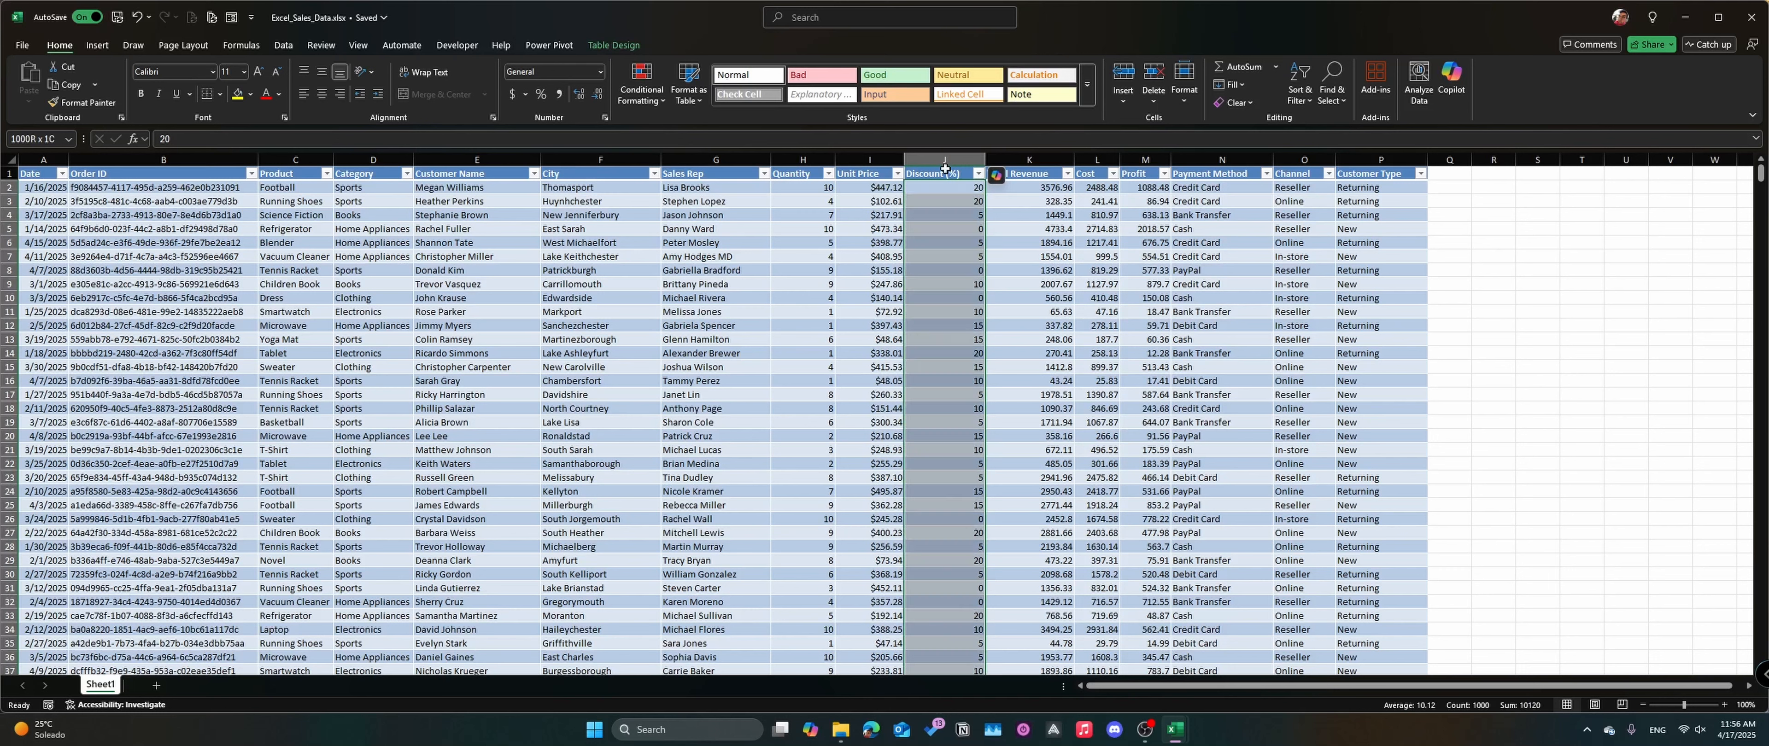
click(540, 94)
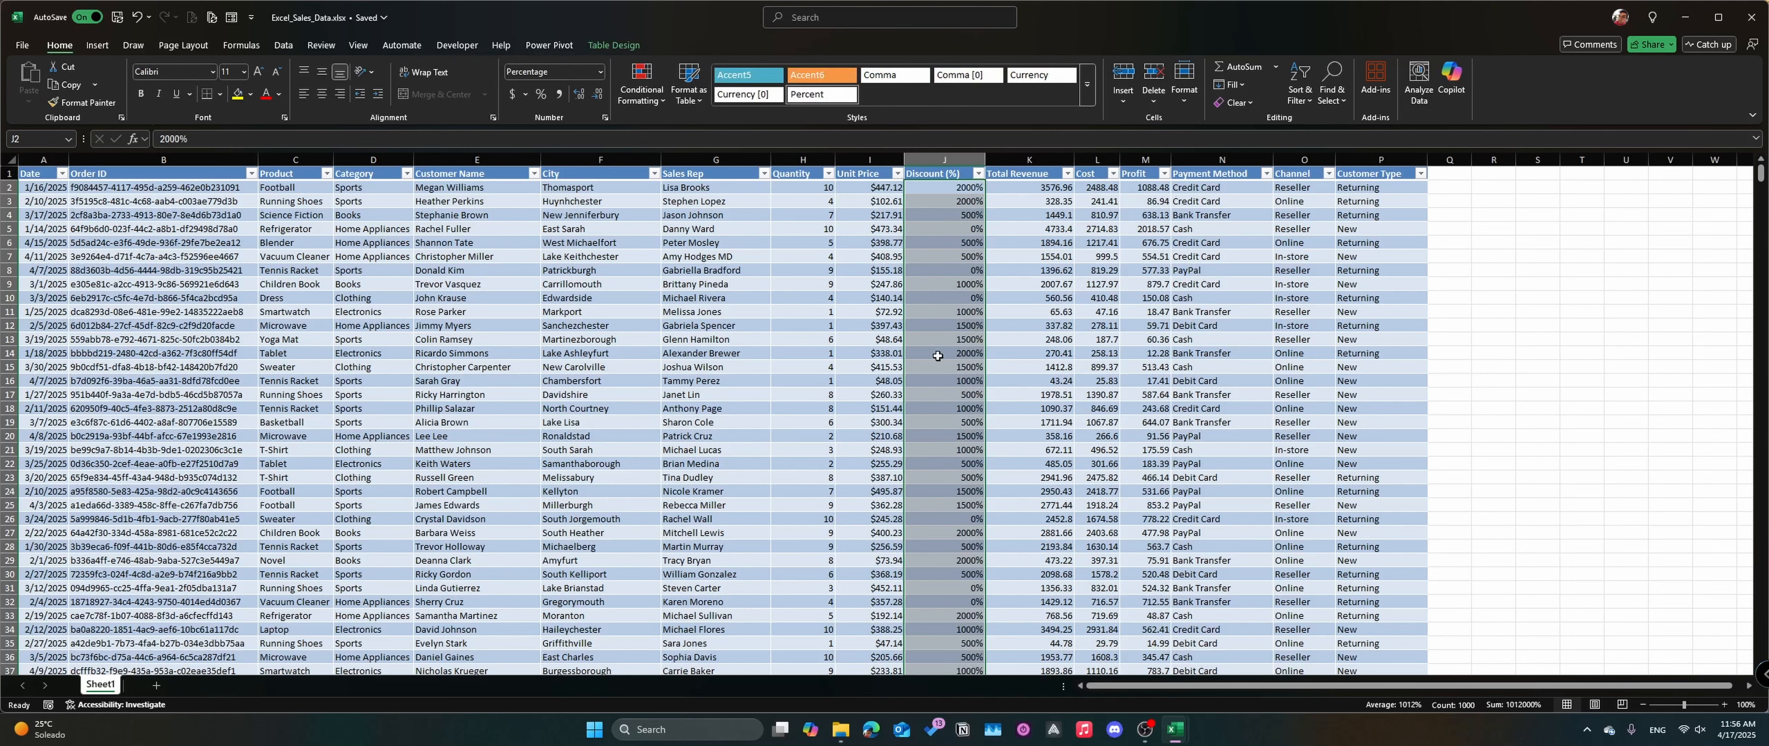
click(949, 410)
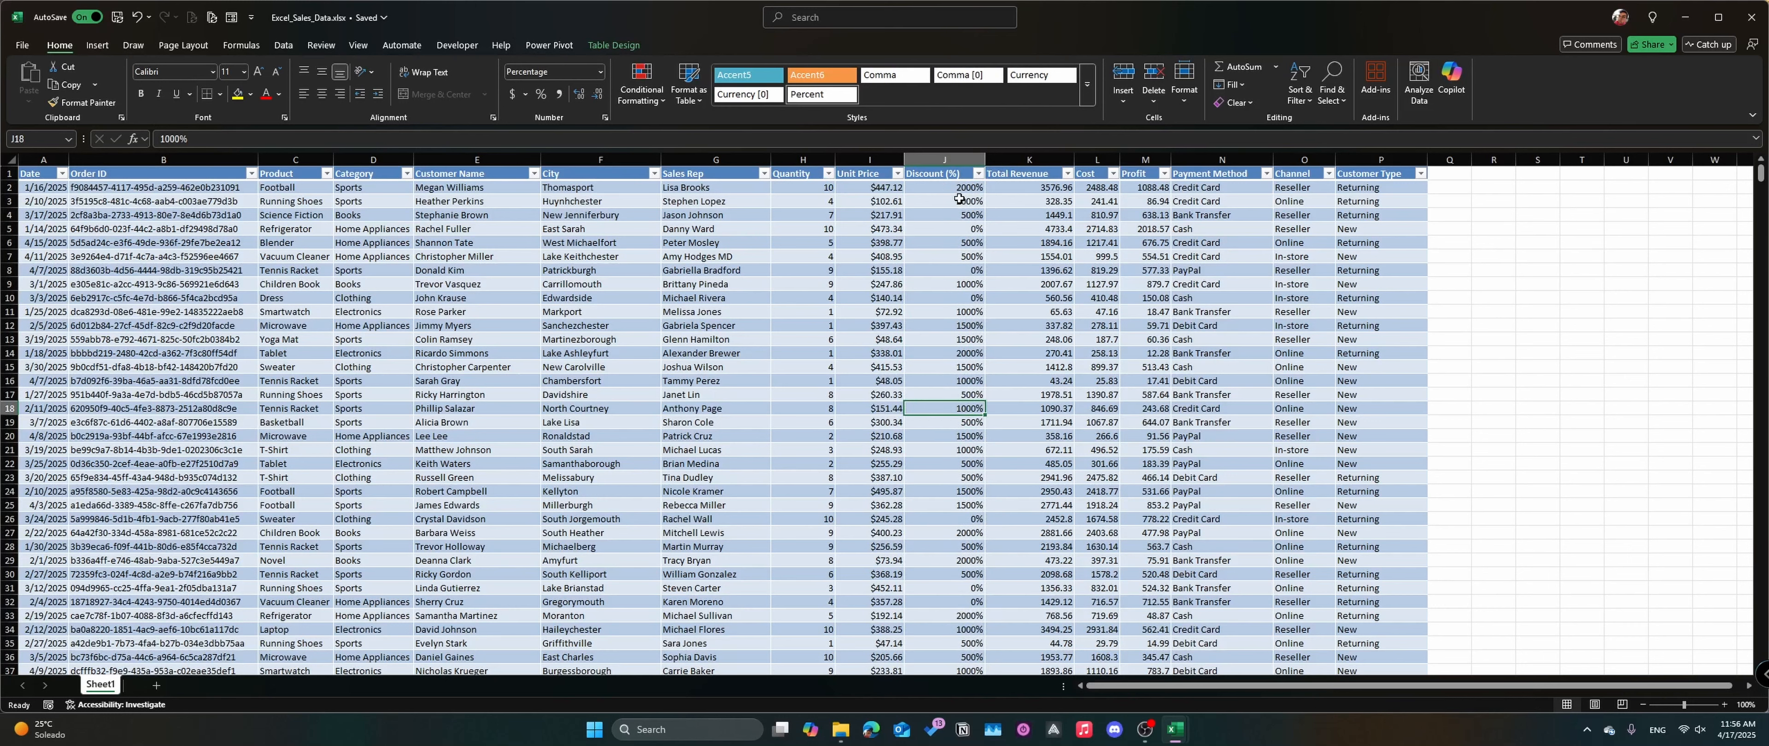
click(944, 492)
click(968, 314)
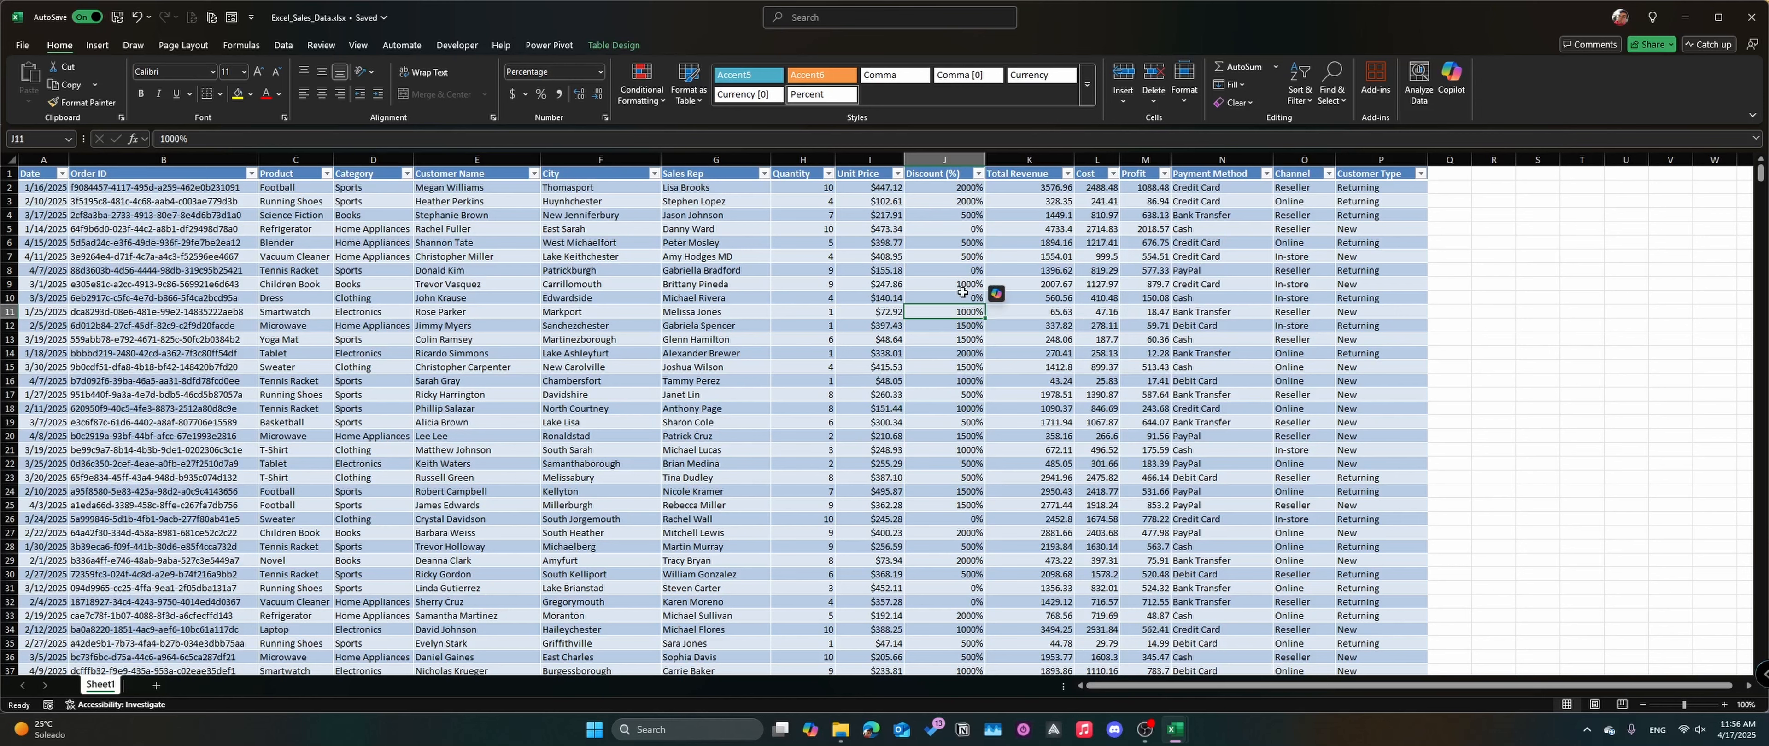
key(ctrl+z)
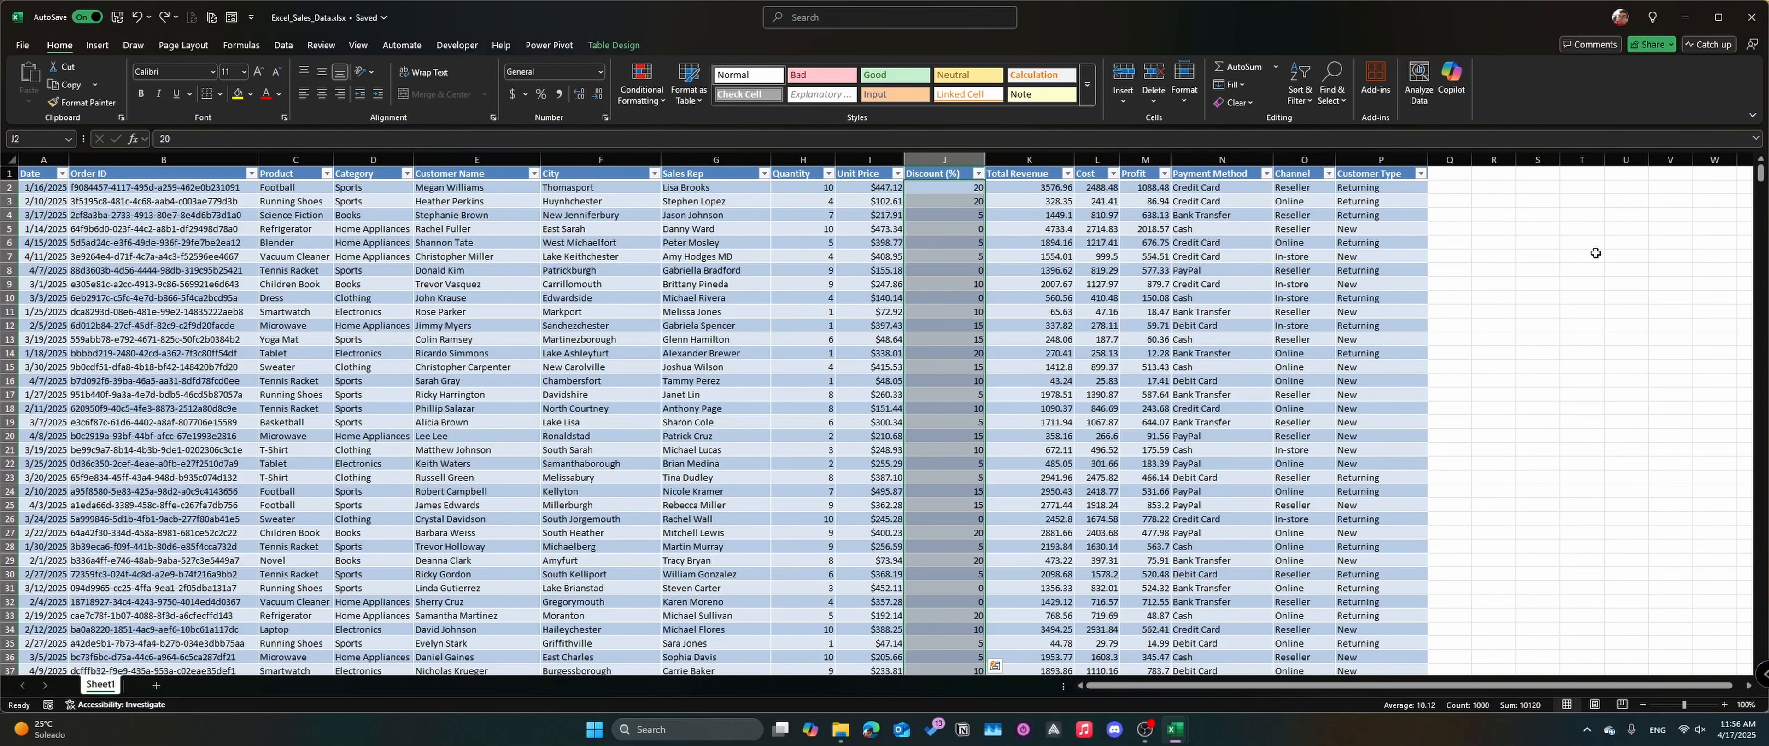
Step: Add a table column named Helper1 directly after Customer Type, starting in cell Q1
click(1444, 178)
text(H)
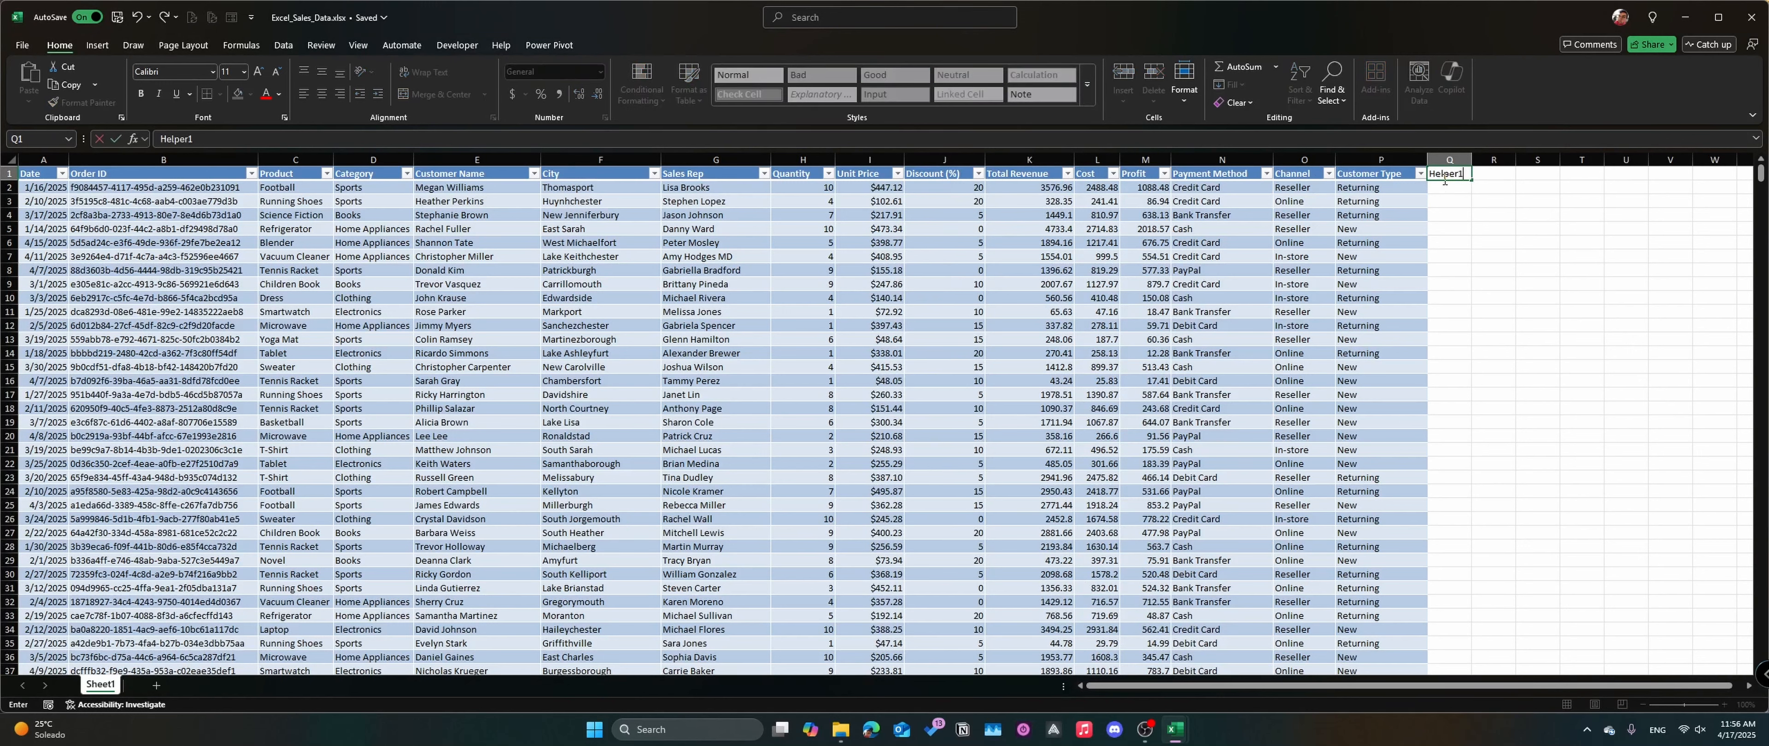
text(elper1)
key(Return)
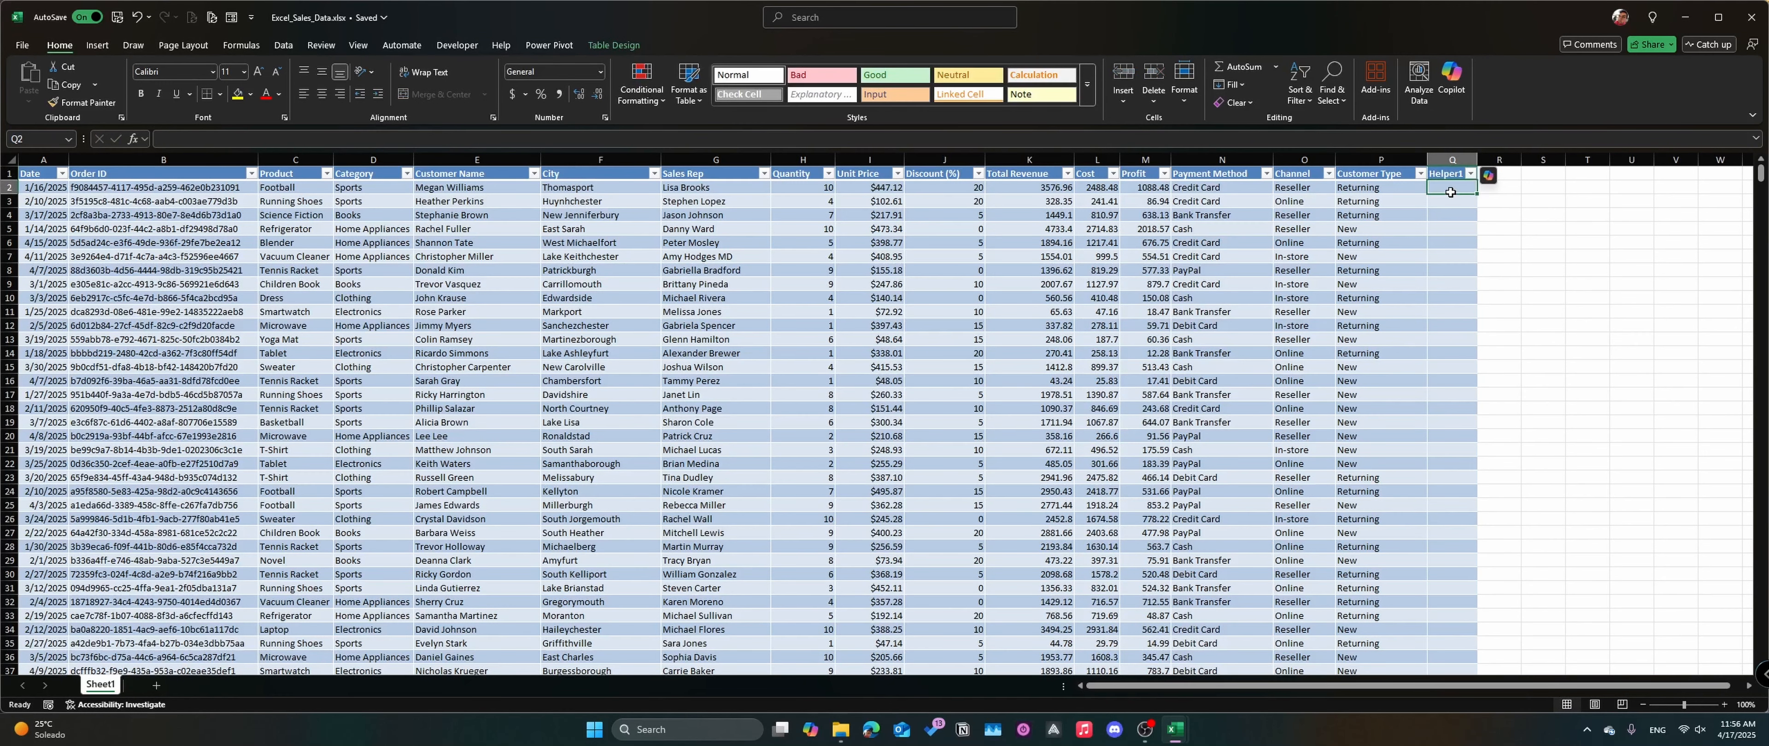
Step: Fill the Helper1 column with the formula =[@[Discount (%)]]/100
text(=)
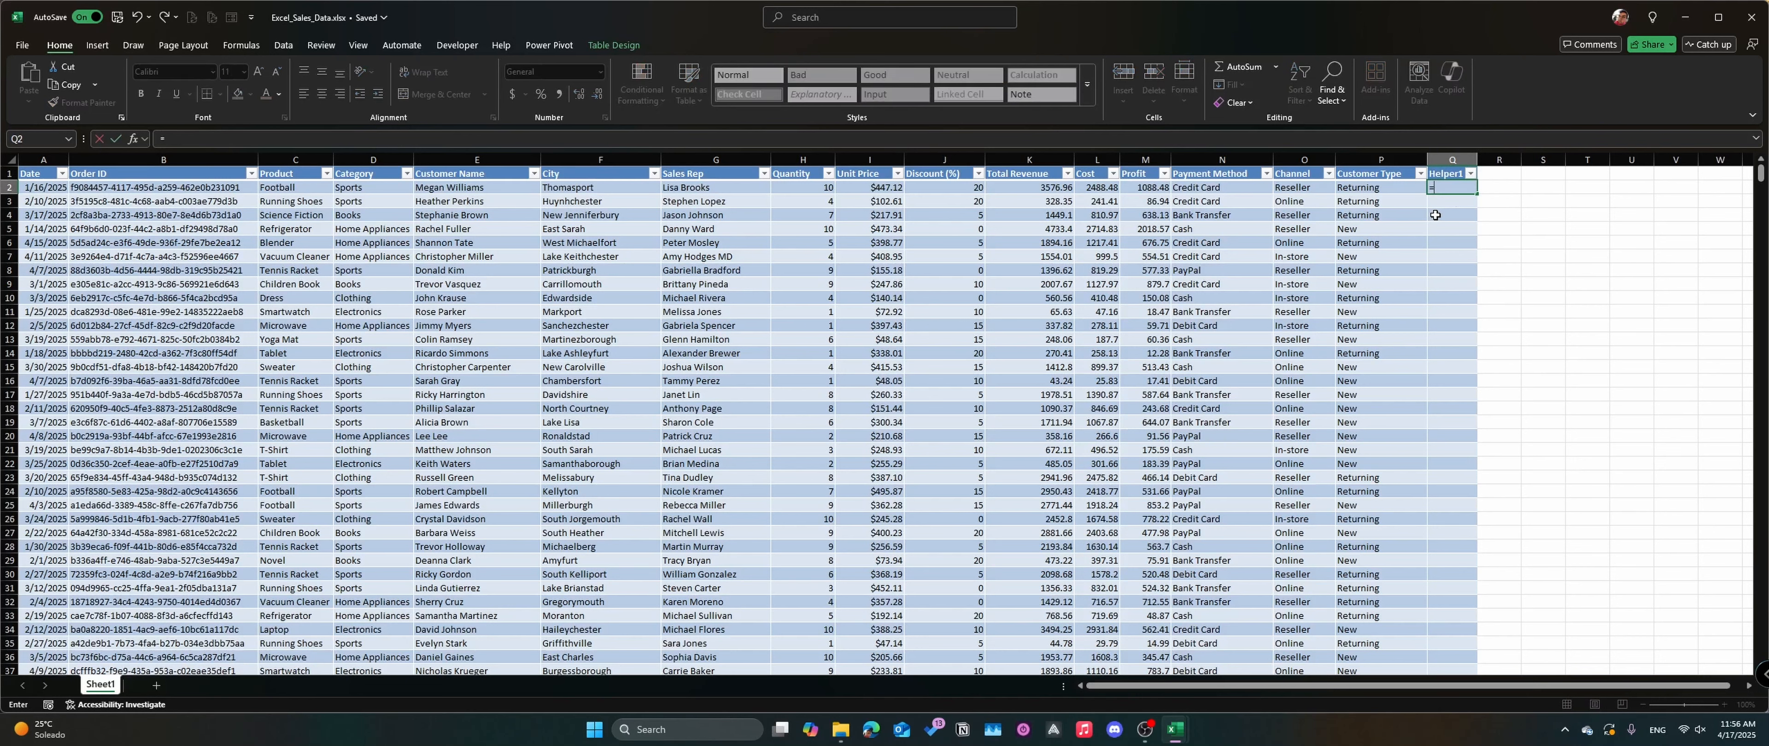
click(936, 189)
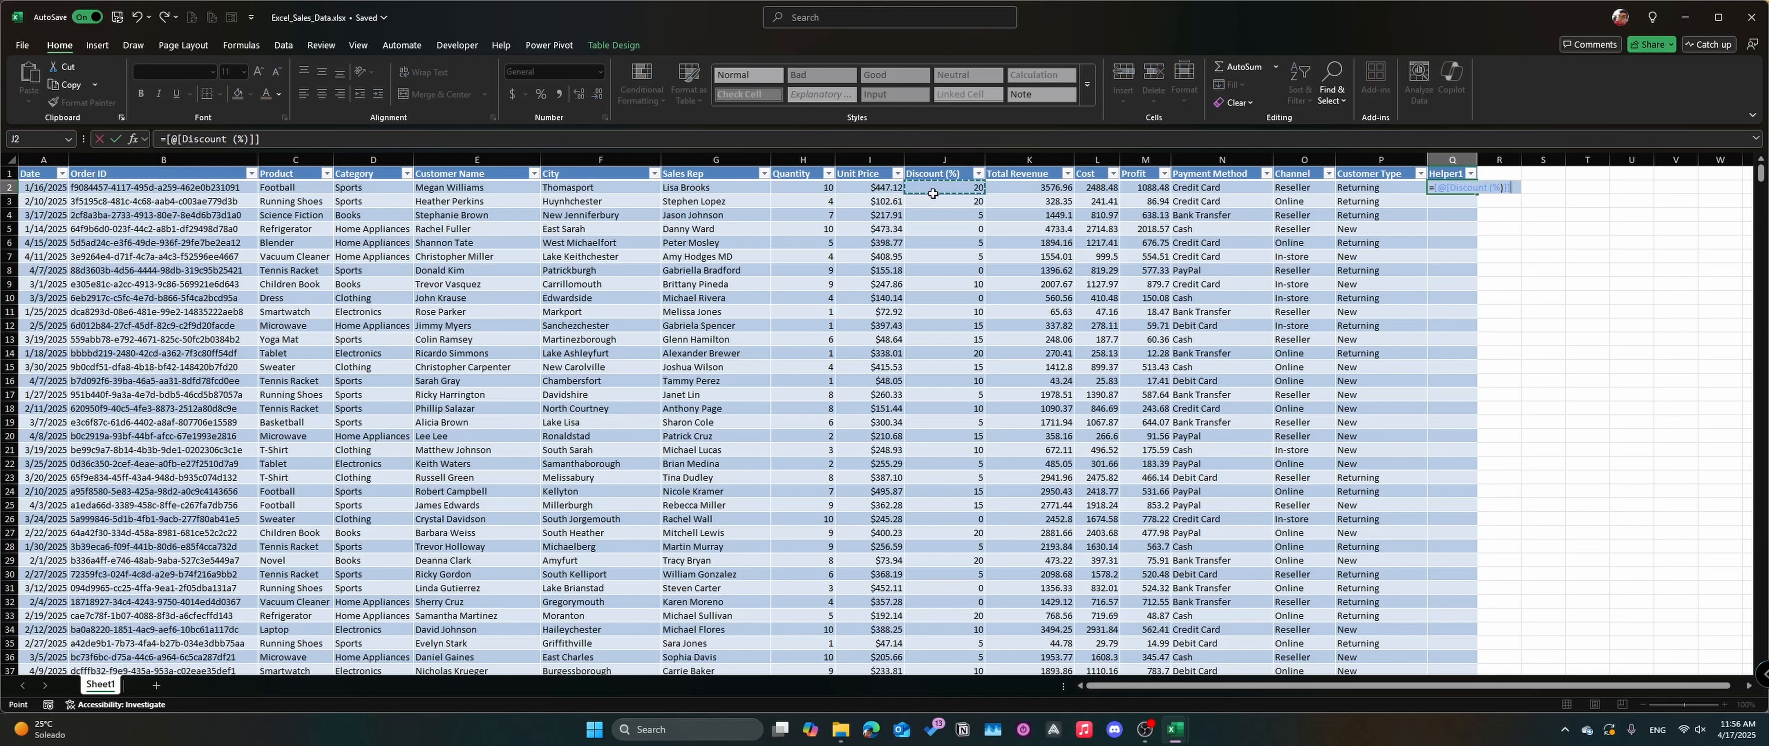
text(/100)
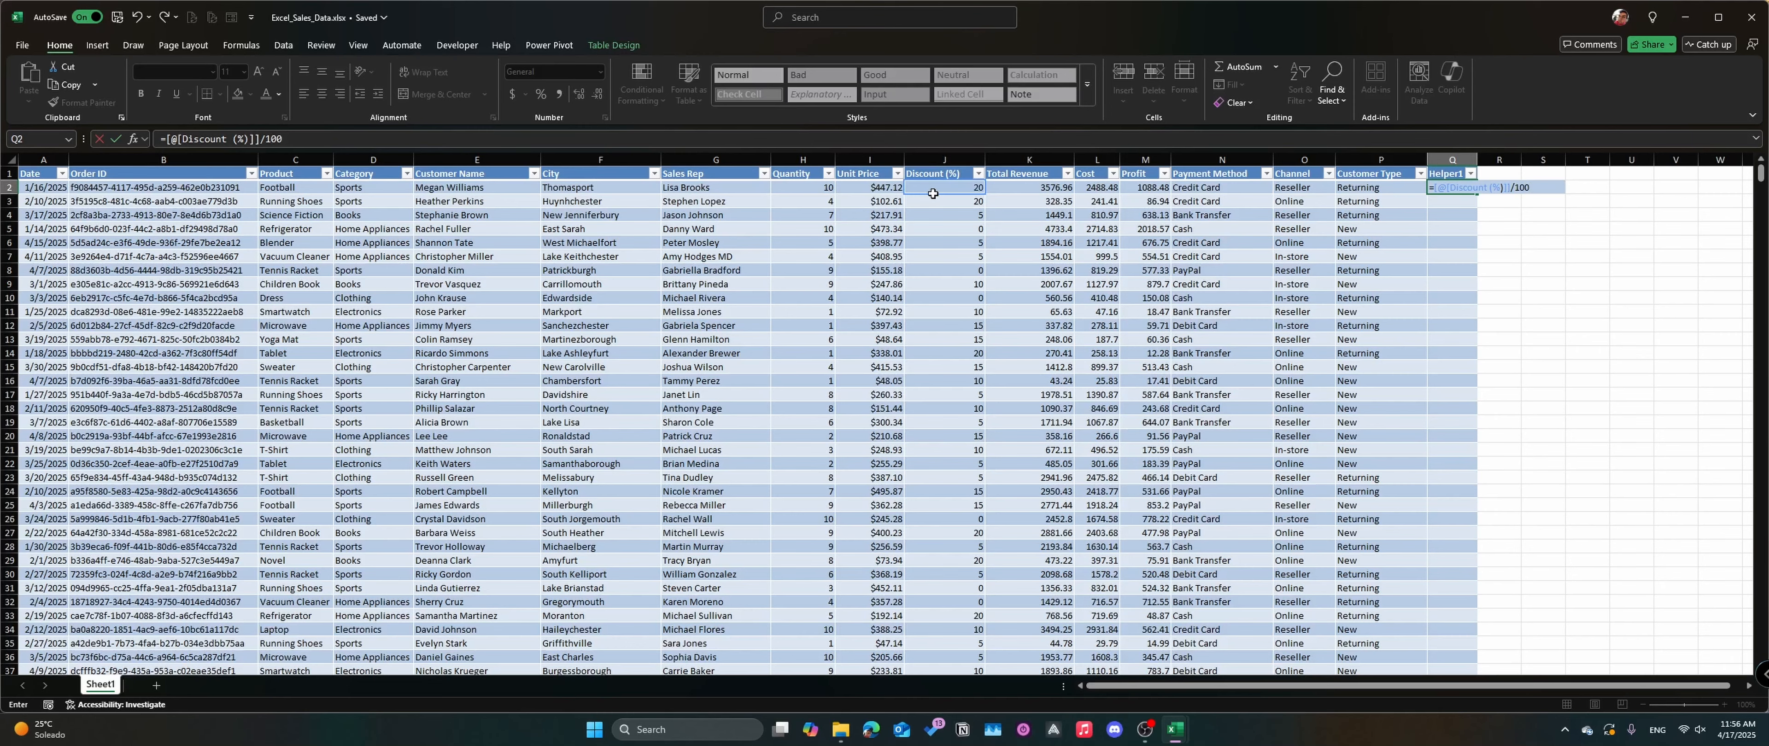
key(Return)
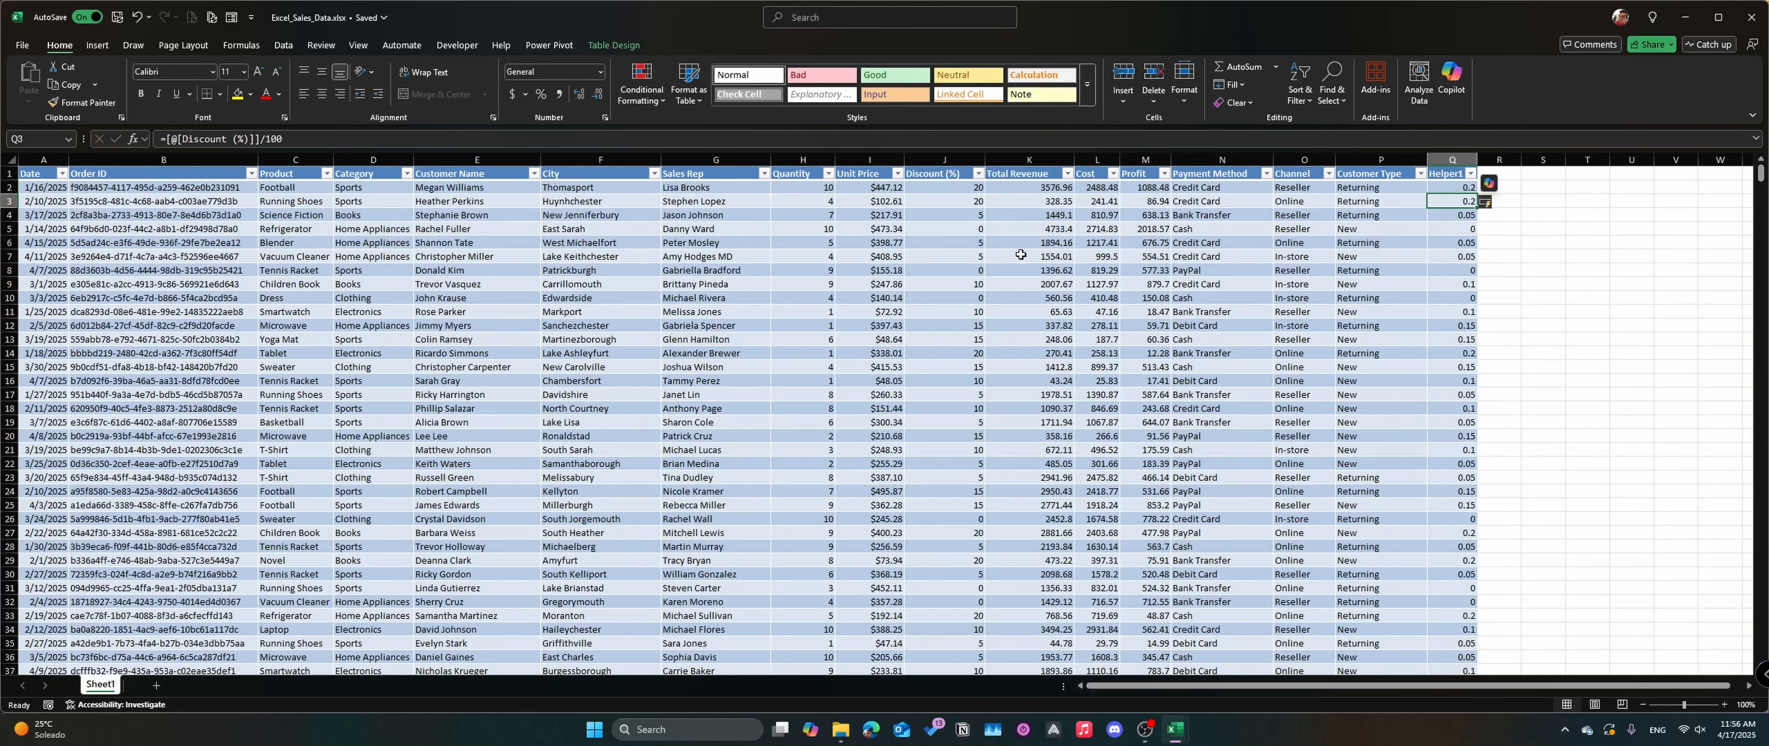
Step: Copy all Helper1 results and paste them as values only over the Discount (%) entries, starting at J2
drag(1452, 187, 1457, 266)
key(ctrl+shift+Down)
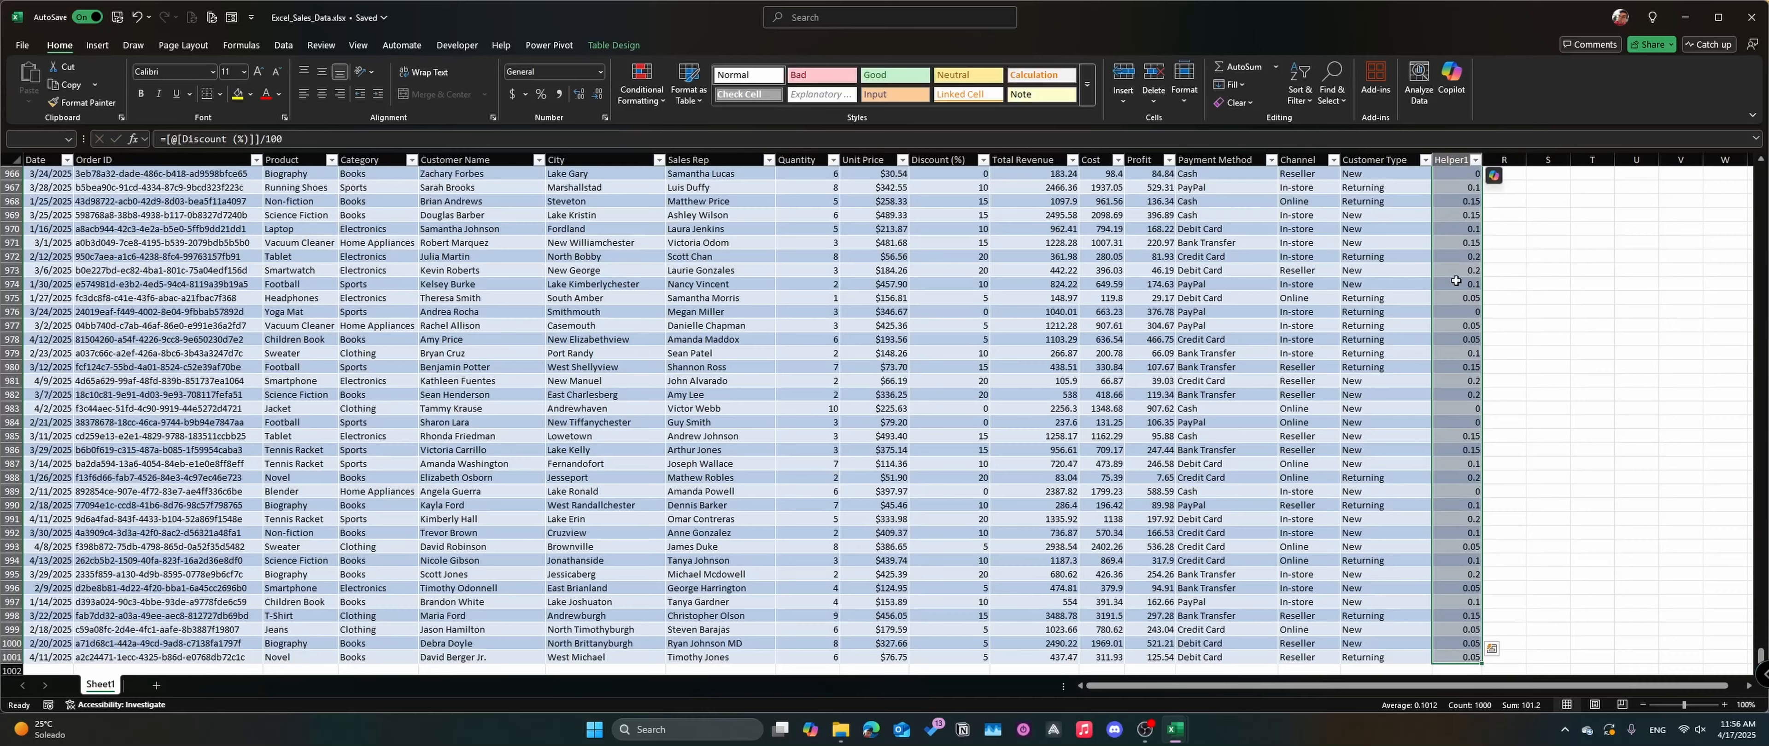
key(ctrl+c)
click(1458, 282)
key(ctrl+Up)
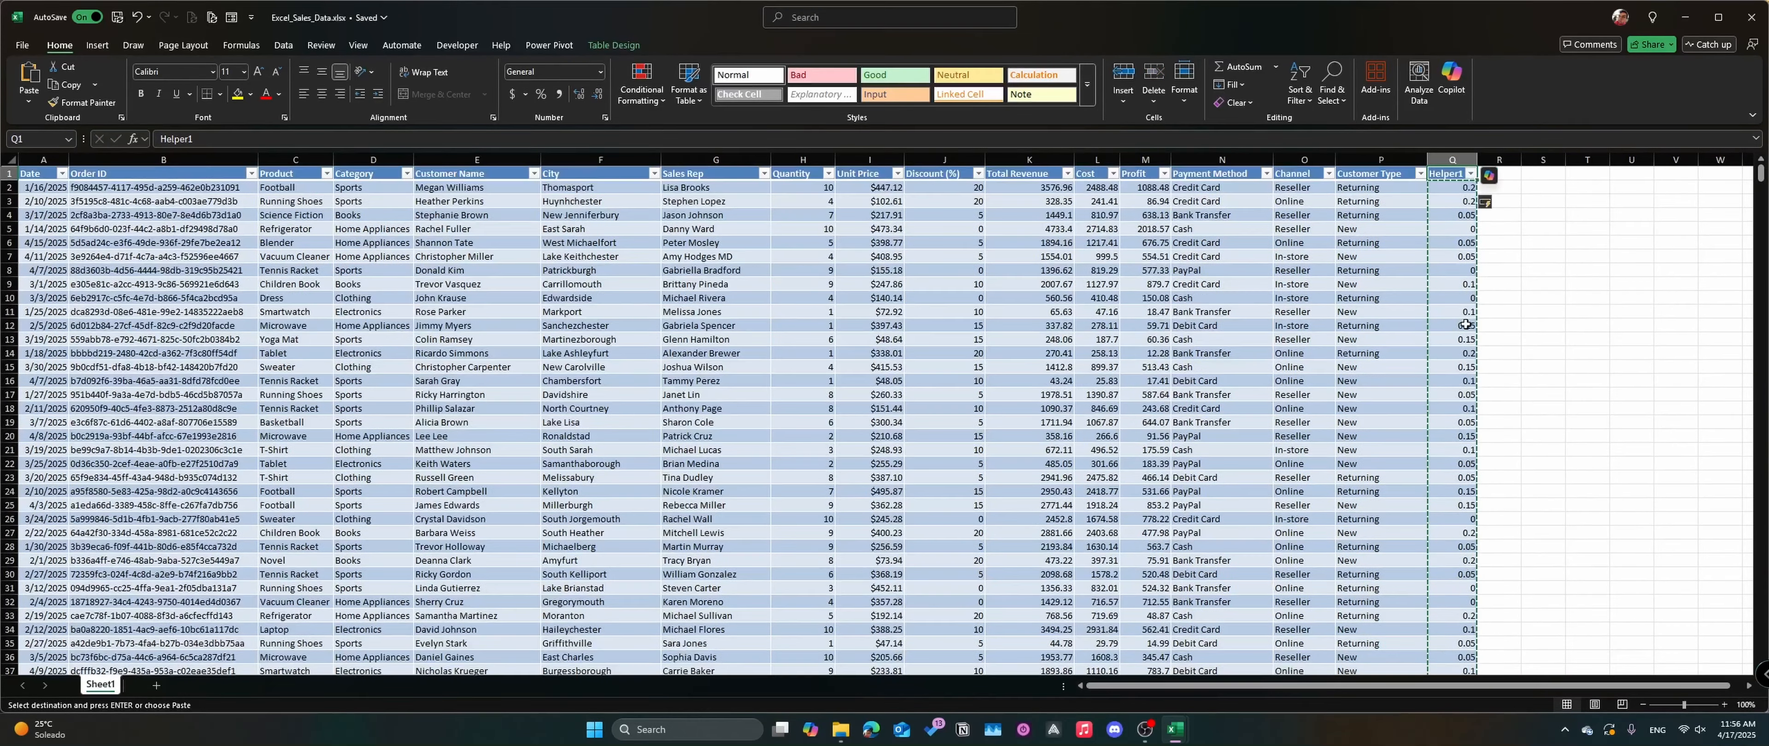
right_click(922, 185)
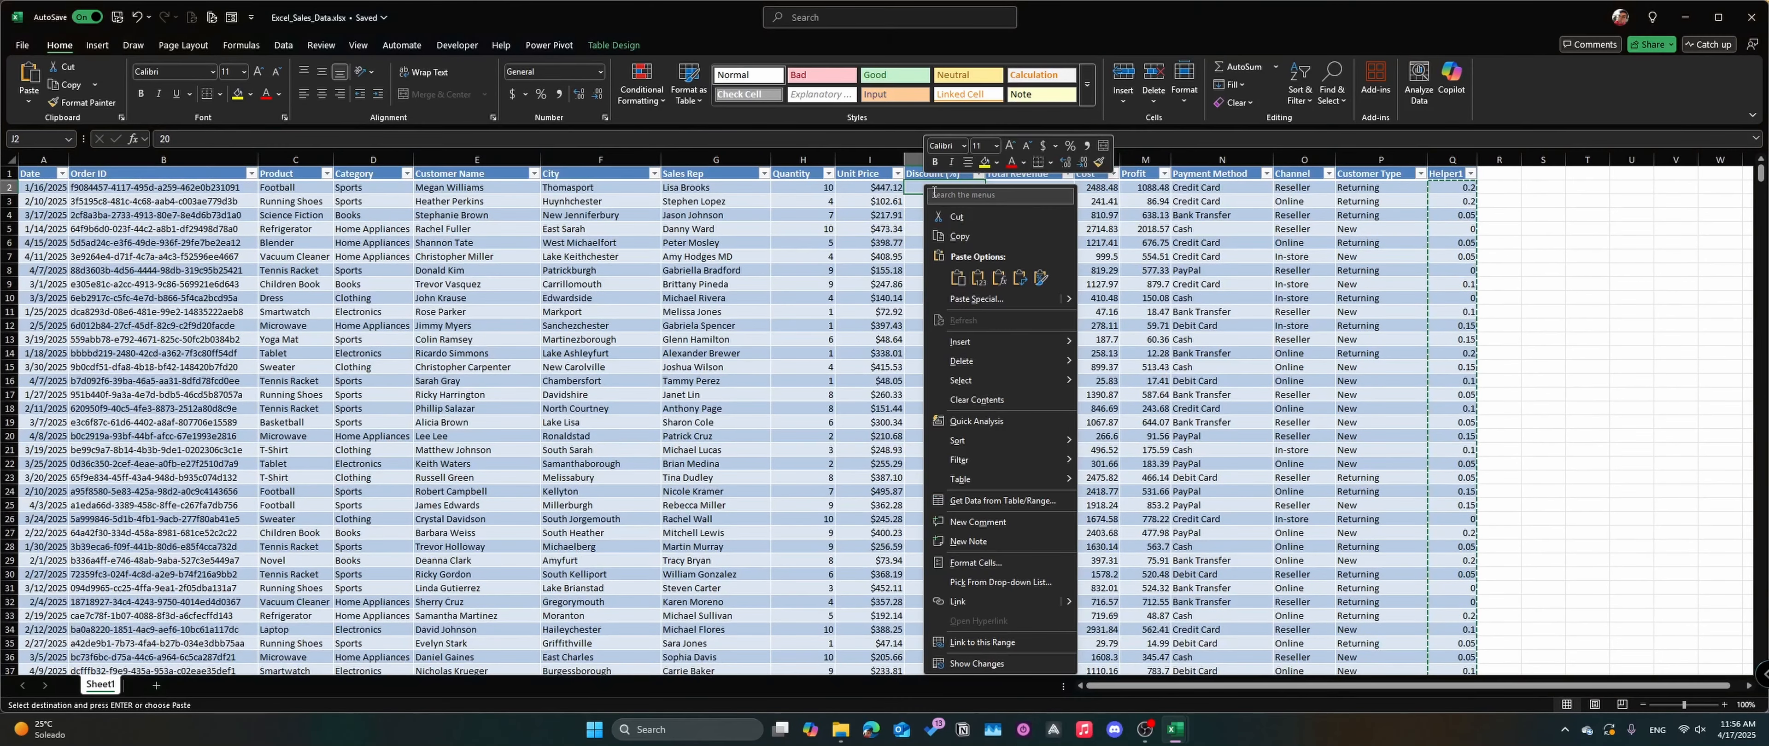
click(976, 278)
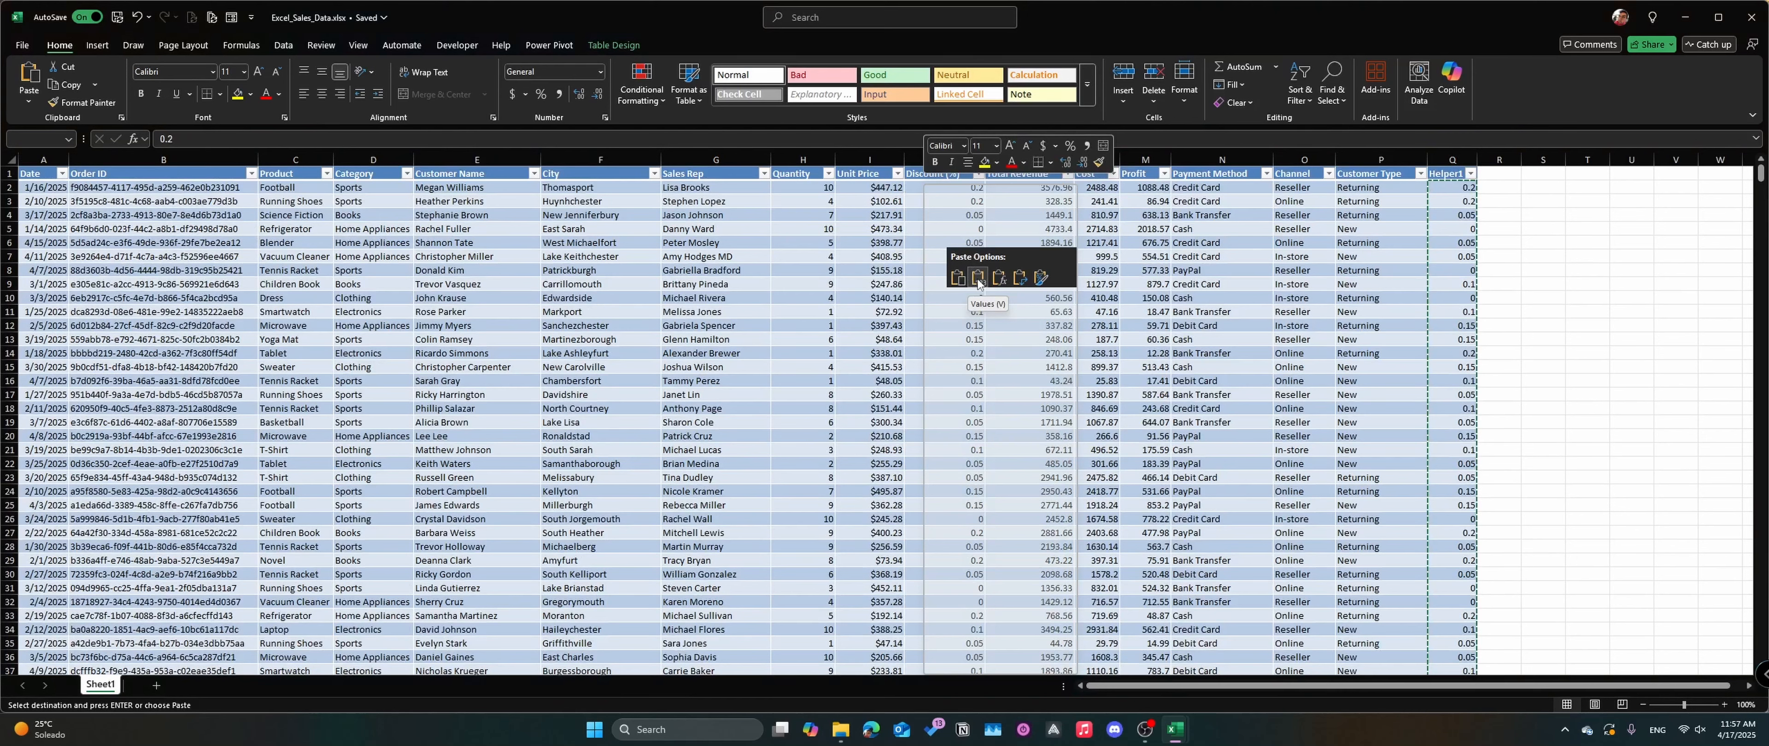
click(978, 278)
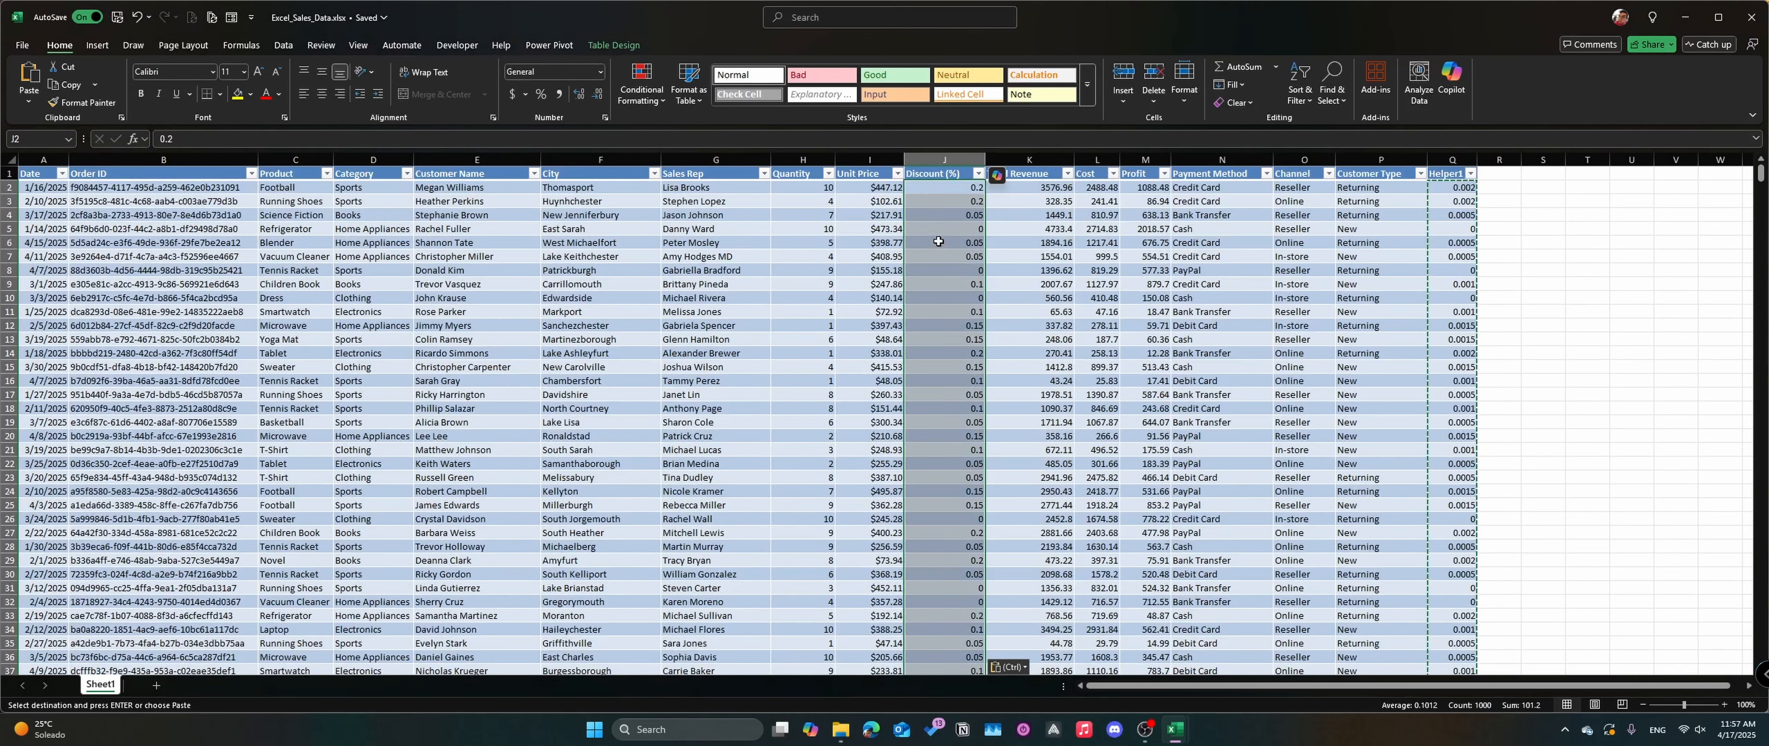
click(1459, 217)
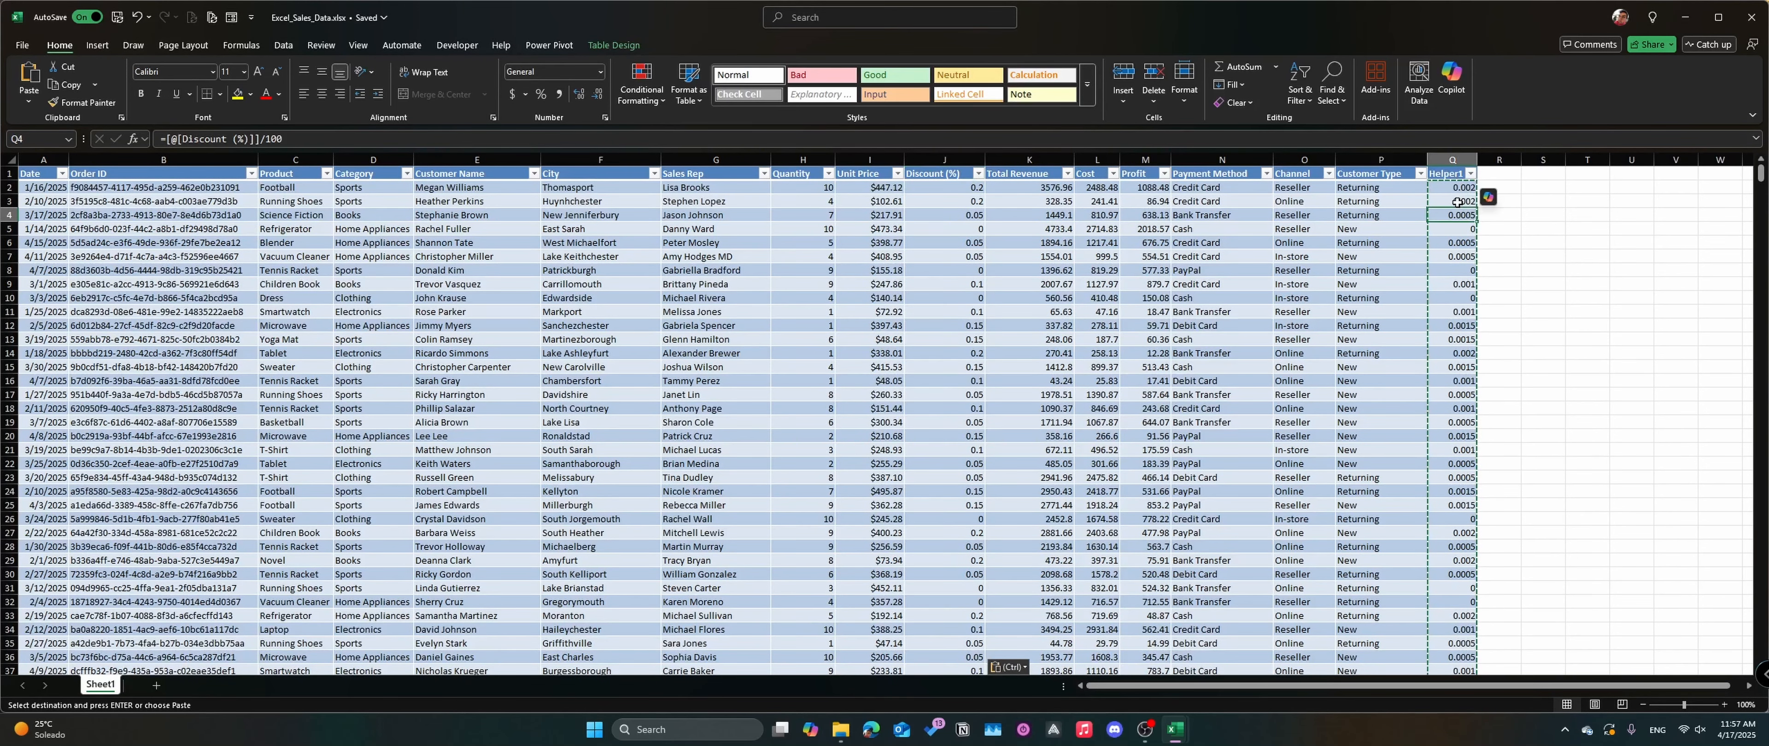
key(Escape)
Step: Delete the whole Helper1 column from the sheet
click(1451, 160)
right_click(1452, 163)
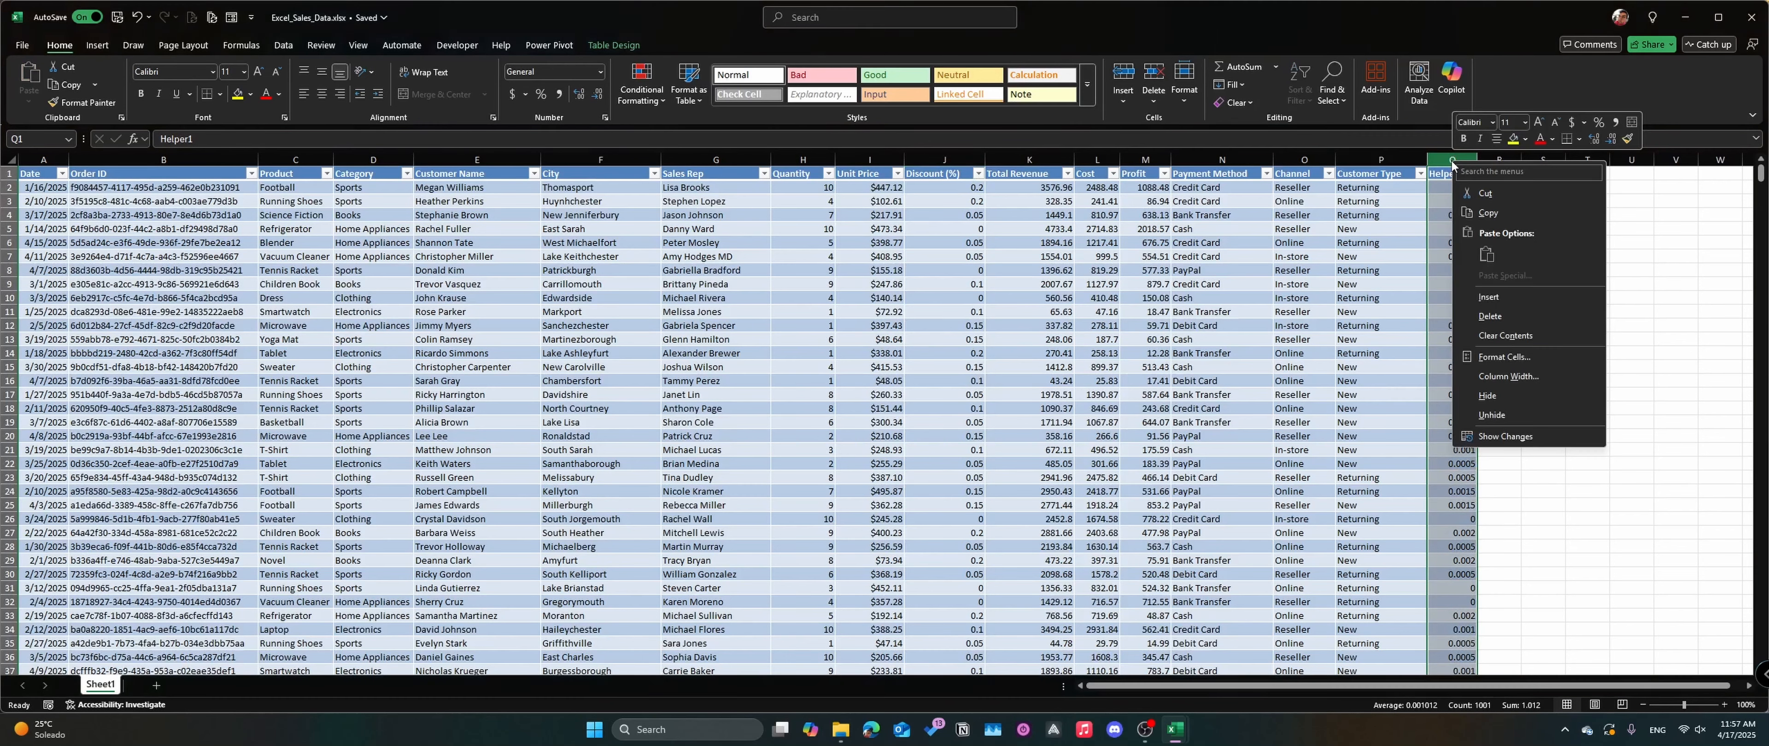
click(1490, 316)
click(1274, 285)
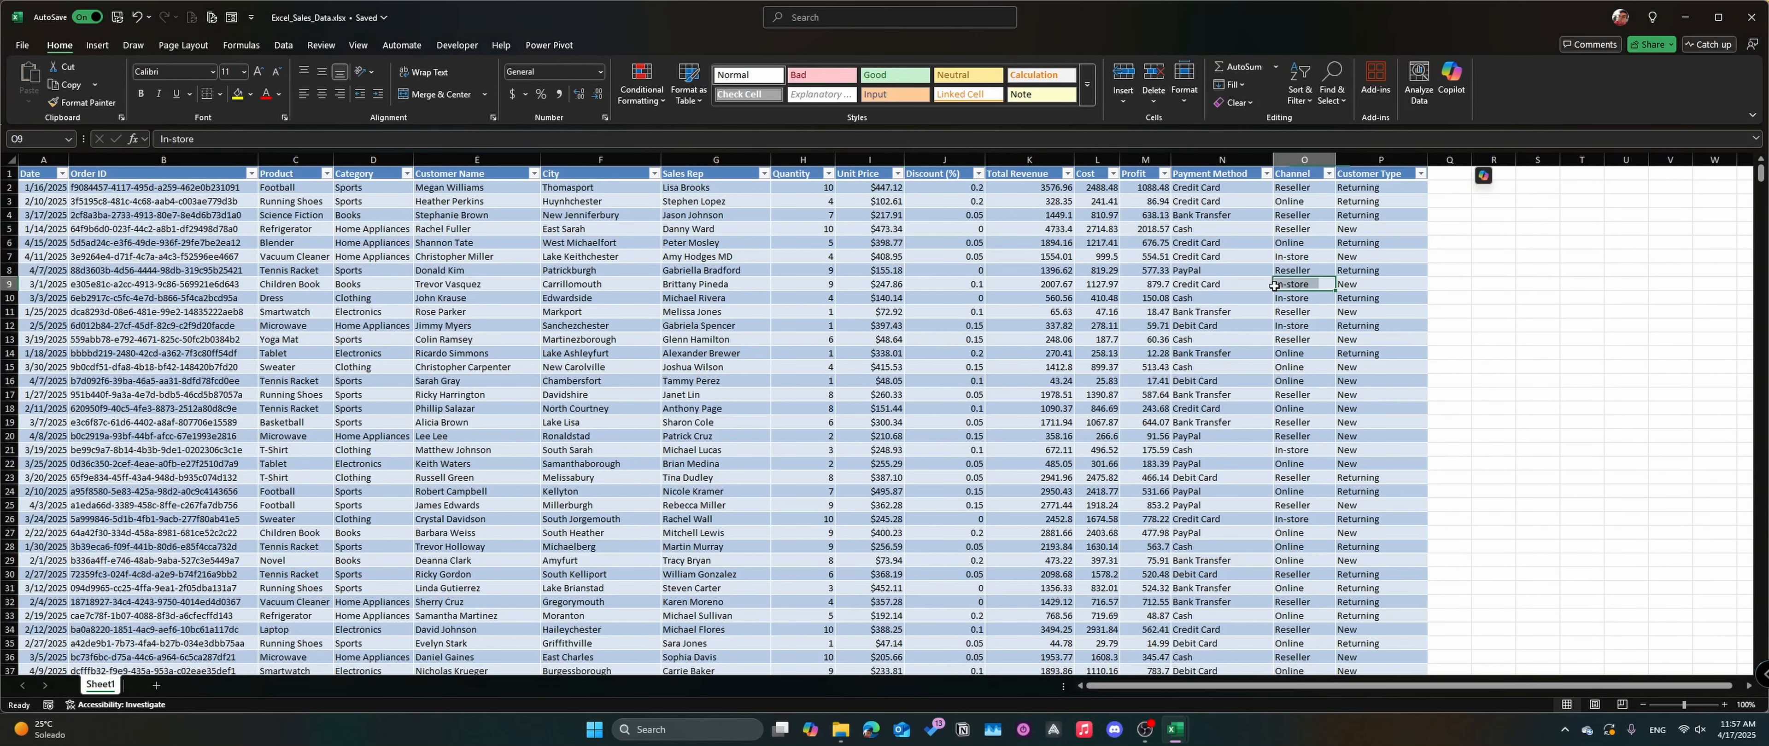
Step: Format all values in the Discount (%) column as Percentage and check the entries
click(939, 186)
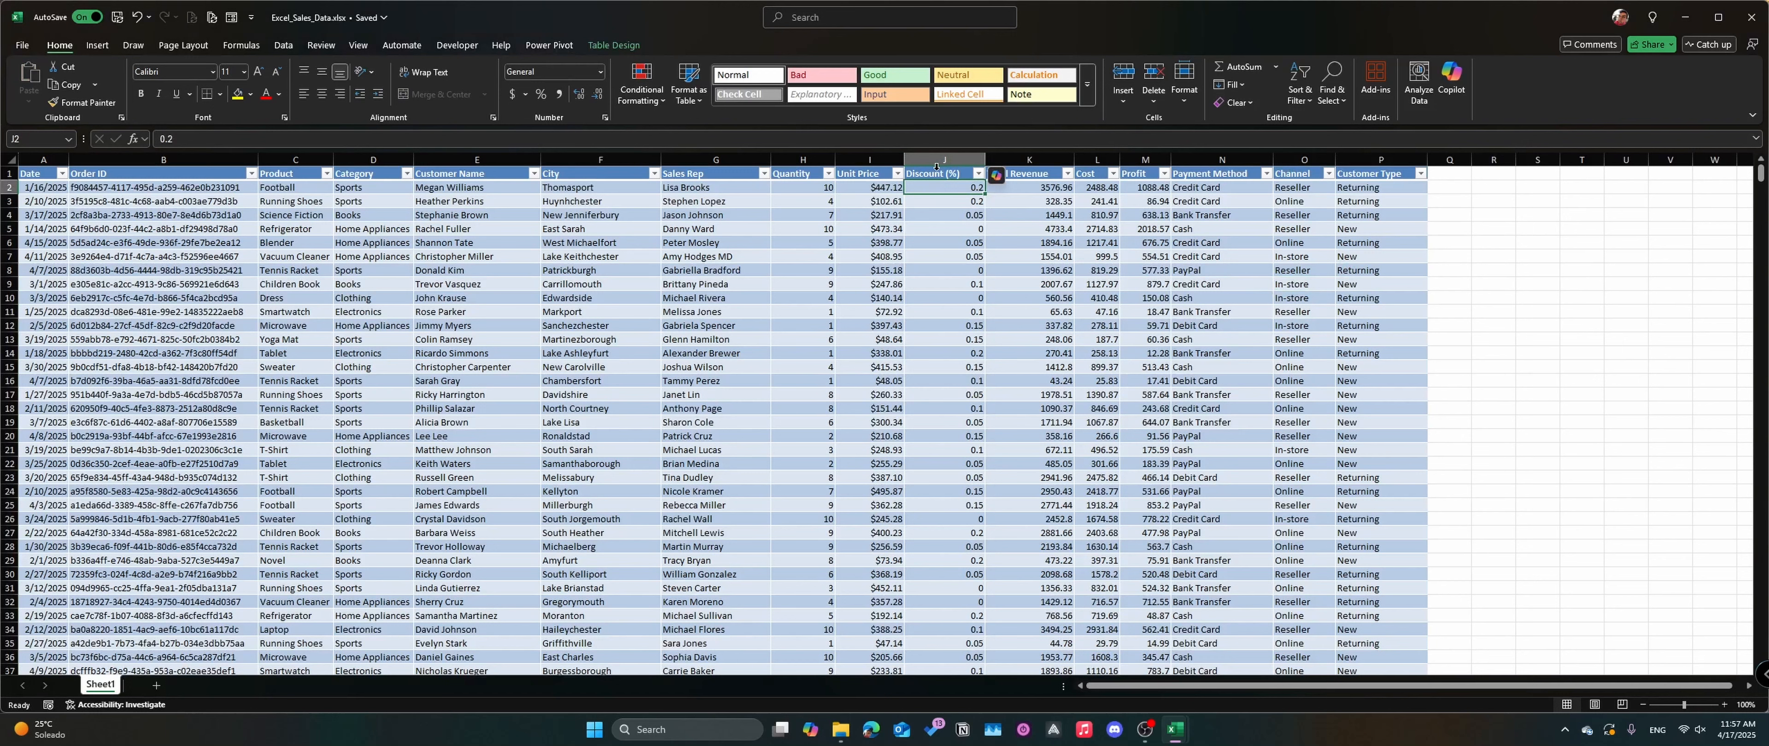
click(936, 167)
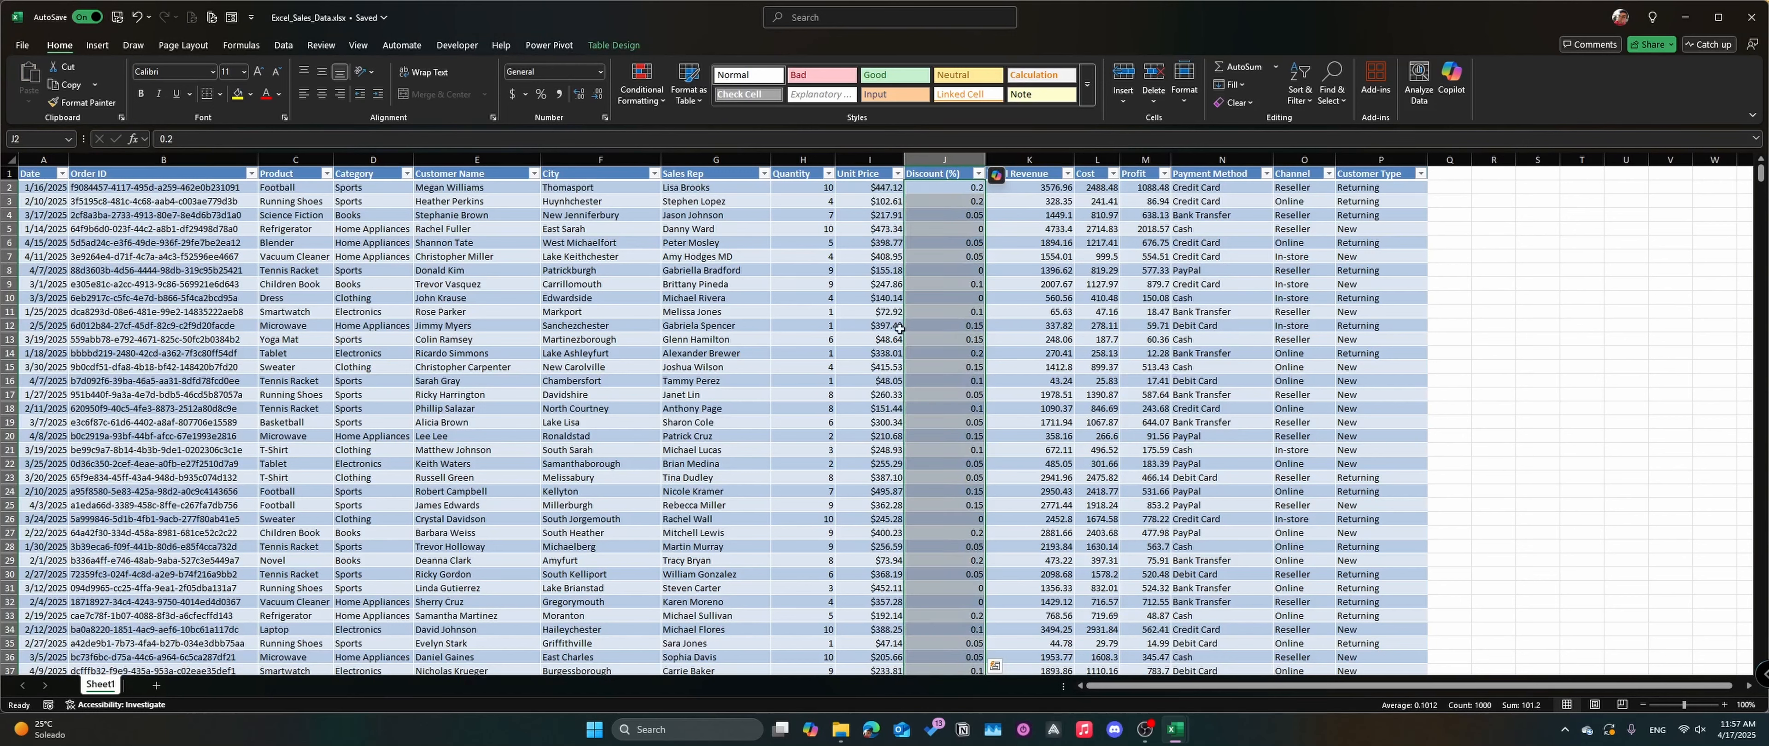
click(540, 93)
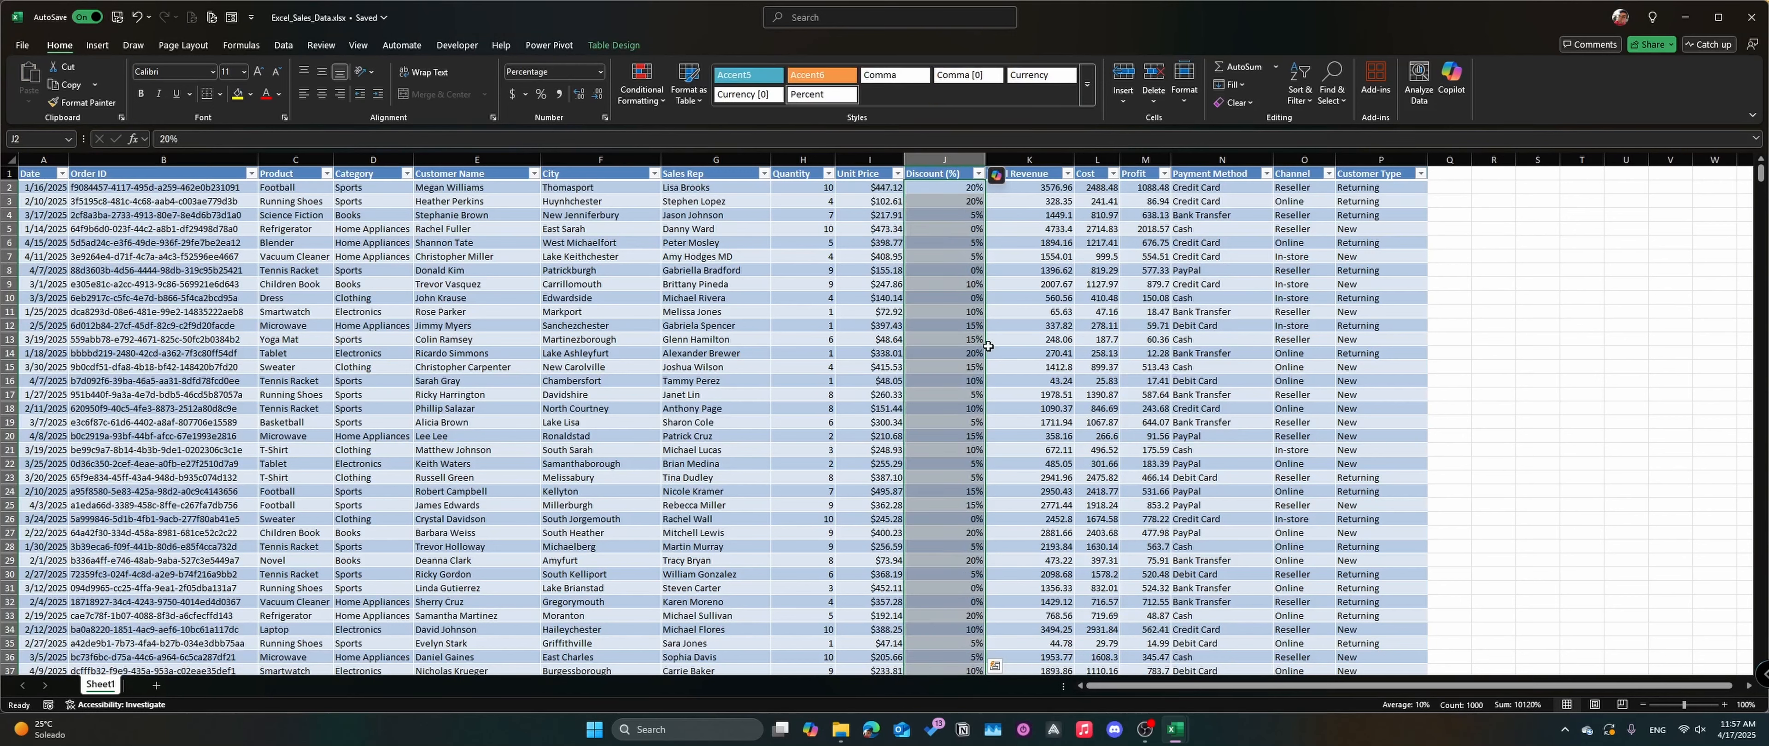
drag(942, 193, 941, 468)
click(945, 228)
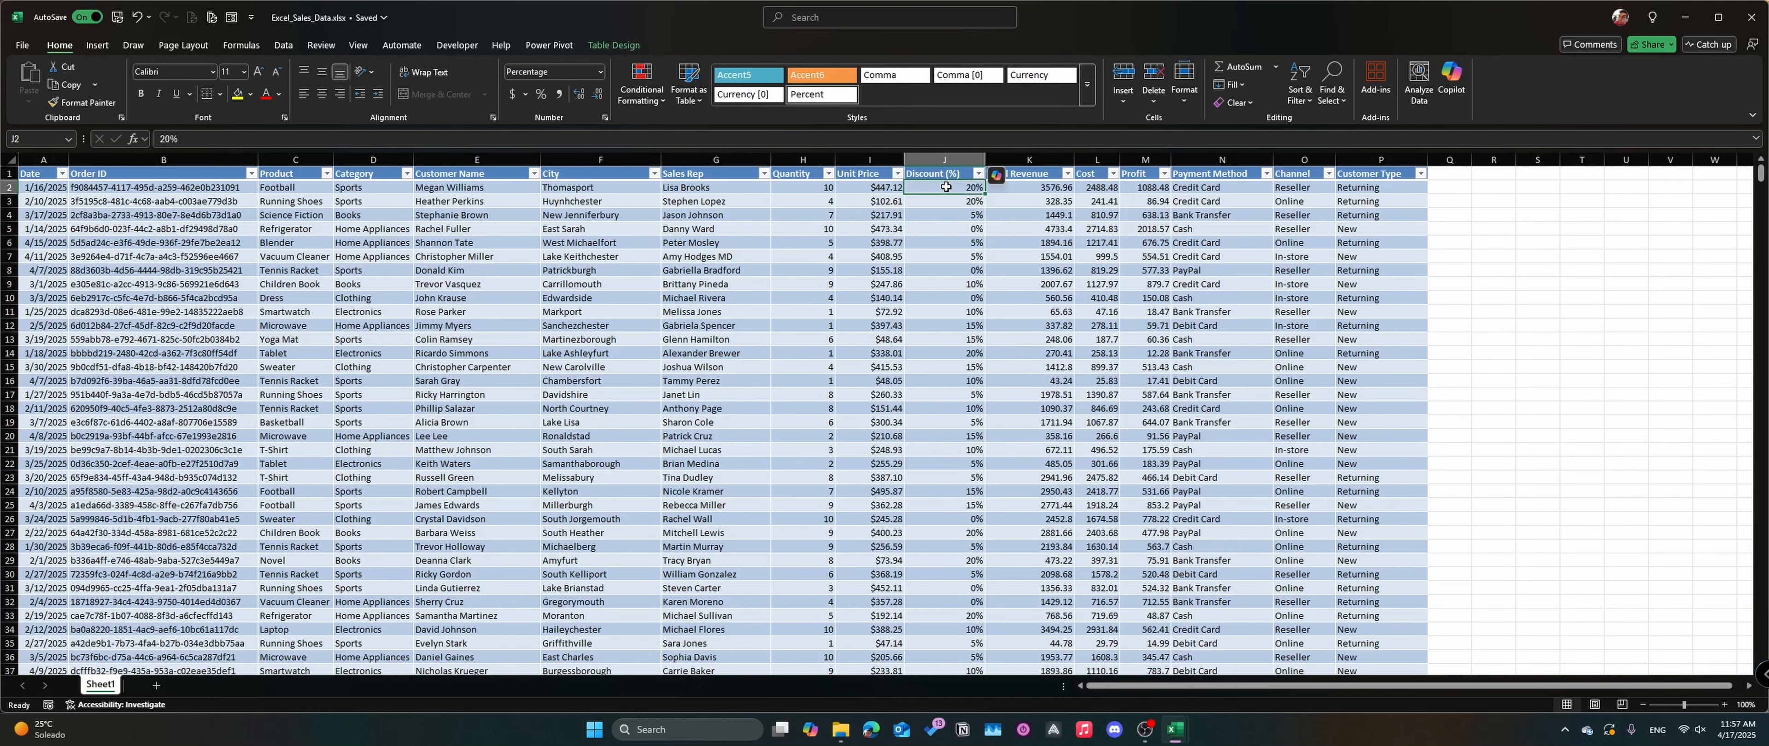
Step: Format all values in the Total Revenue, Cost and Profit columns with the dollar Accounting number format
click(1022, 188)
key(ctrl+shift+Down)
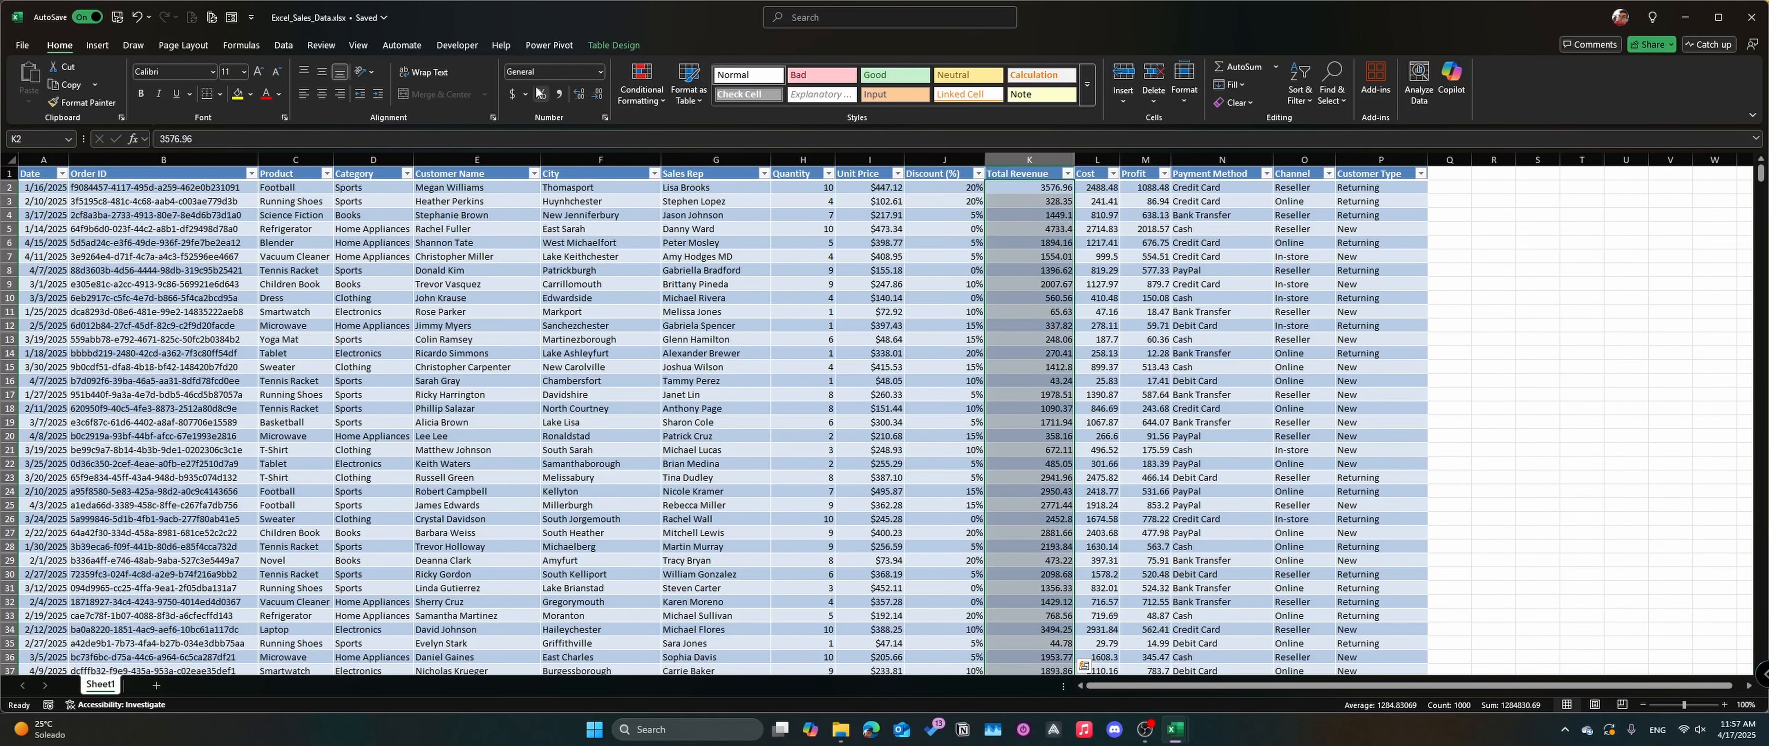
click(512, 93)
click(1078, 243)
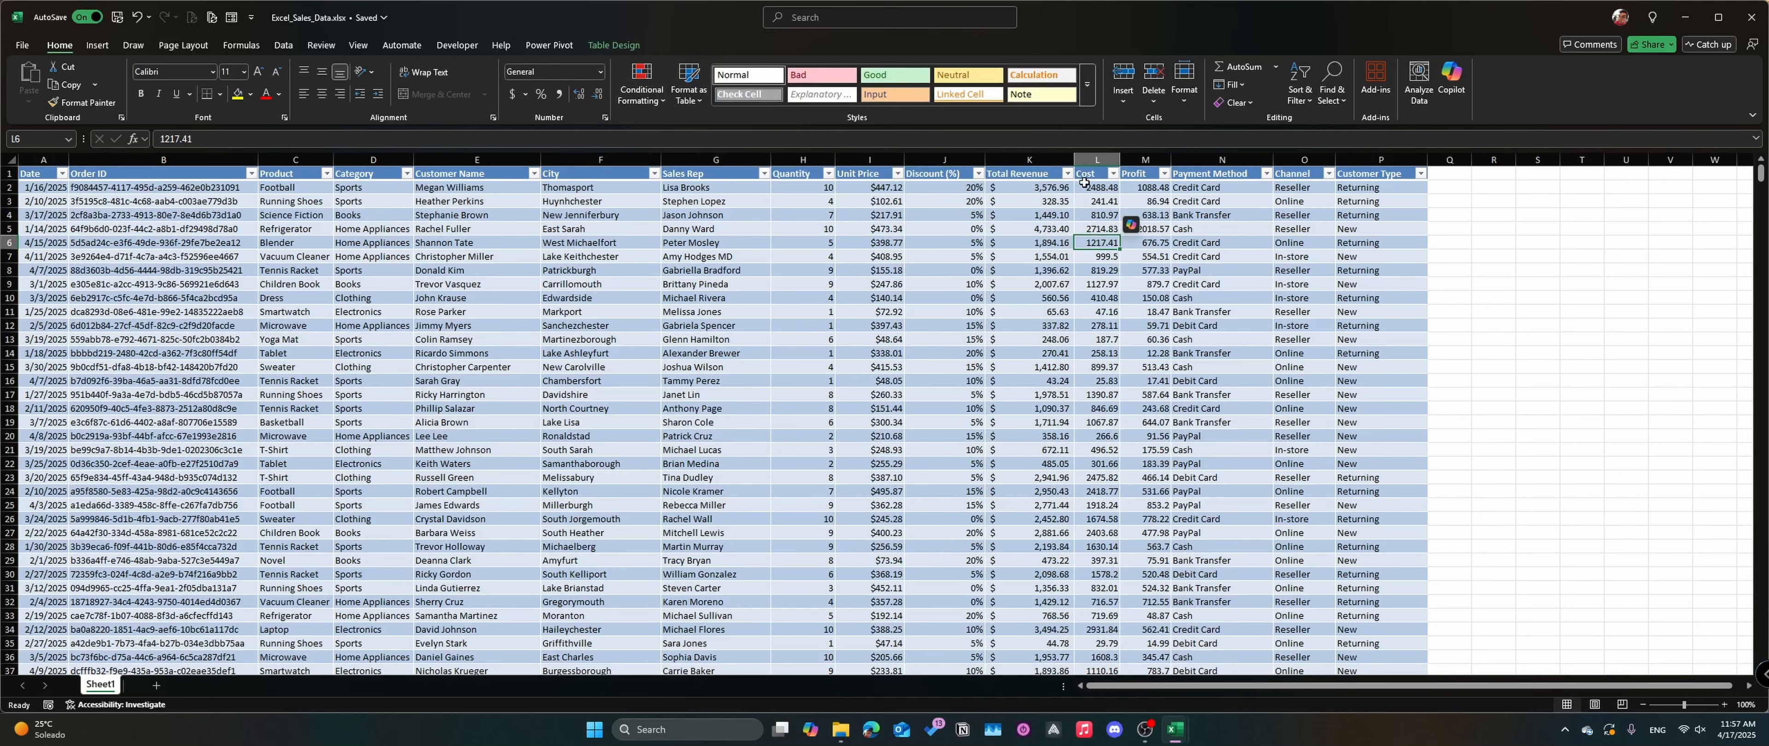
drag(1090, 164, 1147, 173)
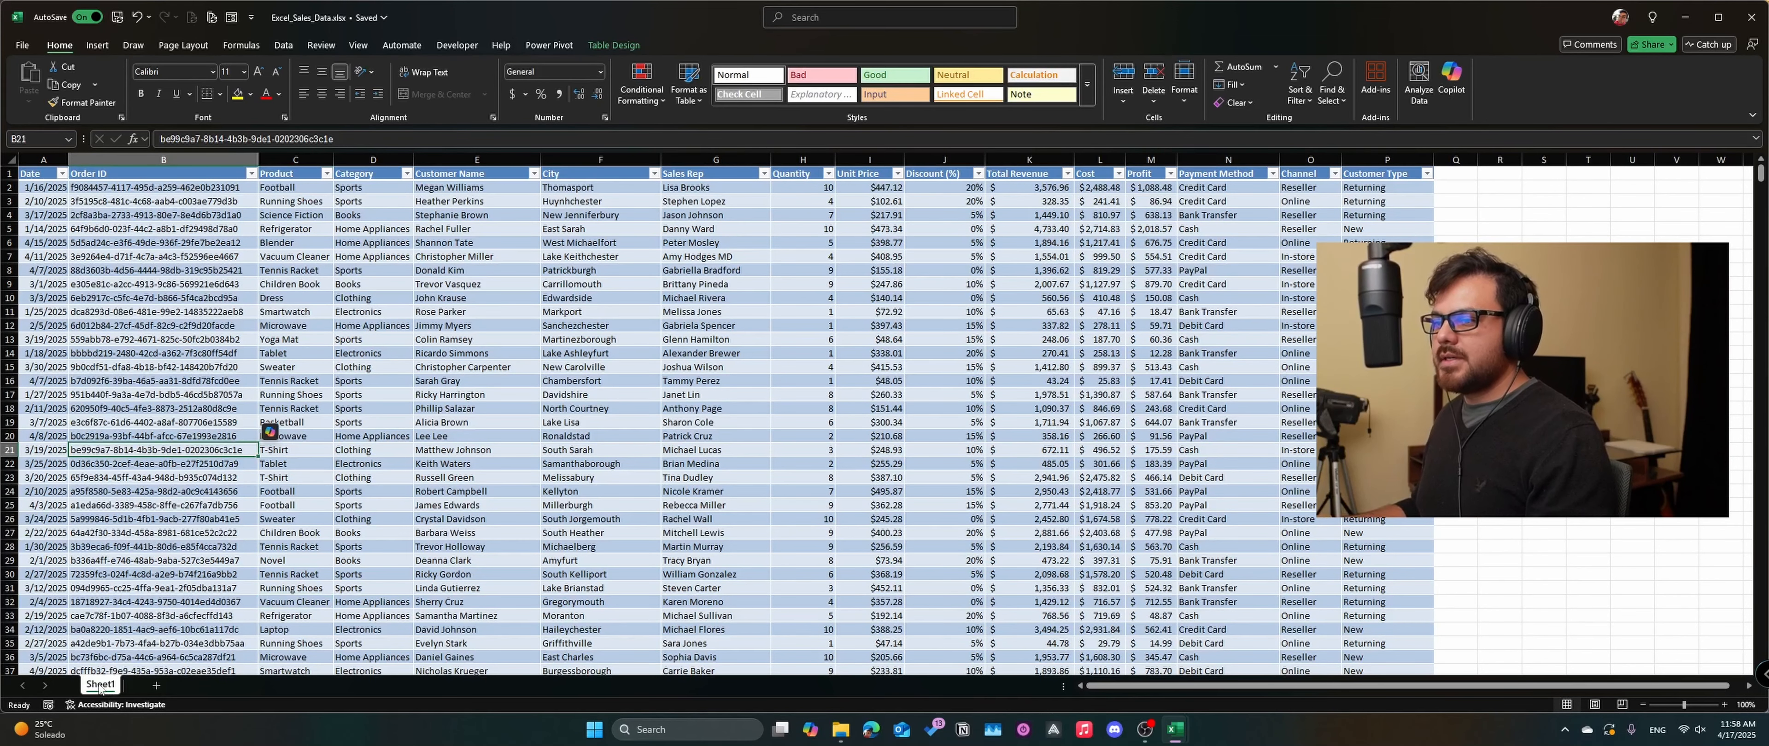
Step: Rename the worksheet as SalesData
double_click(108, 686)
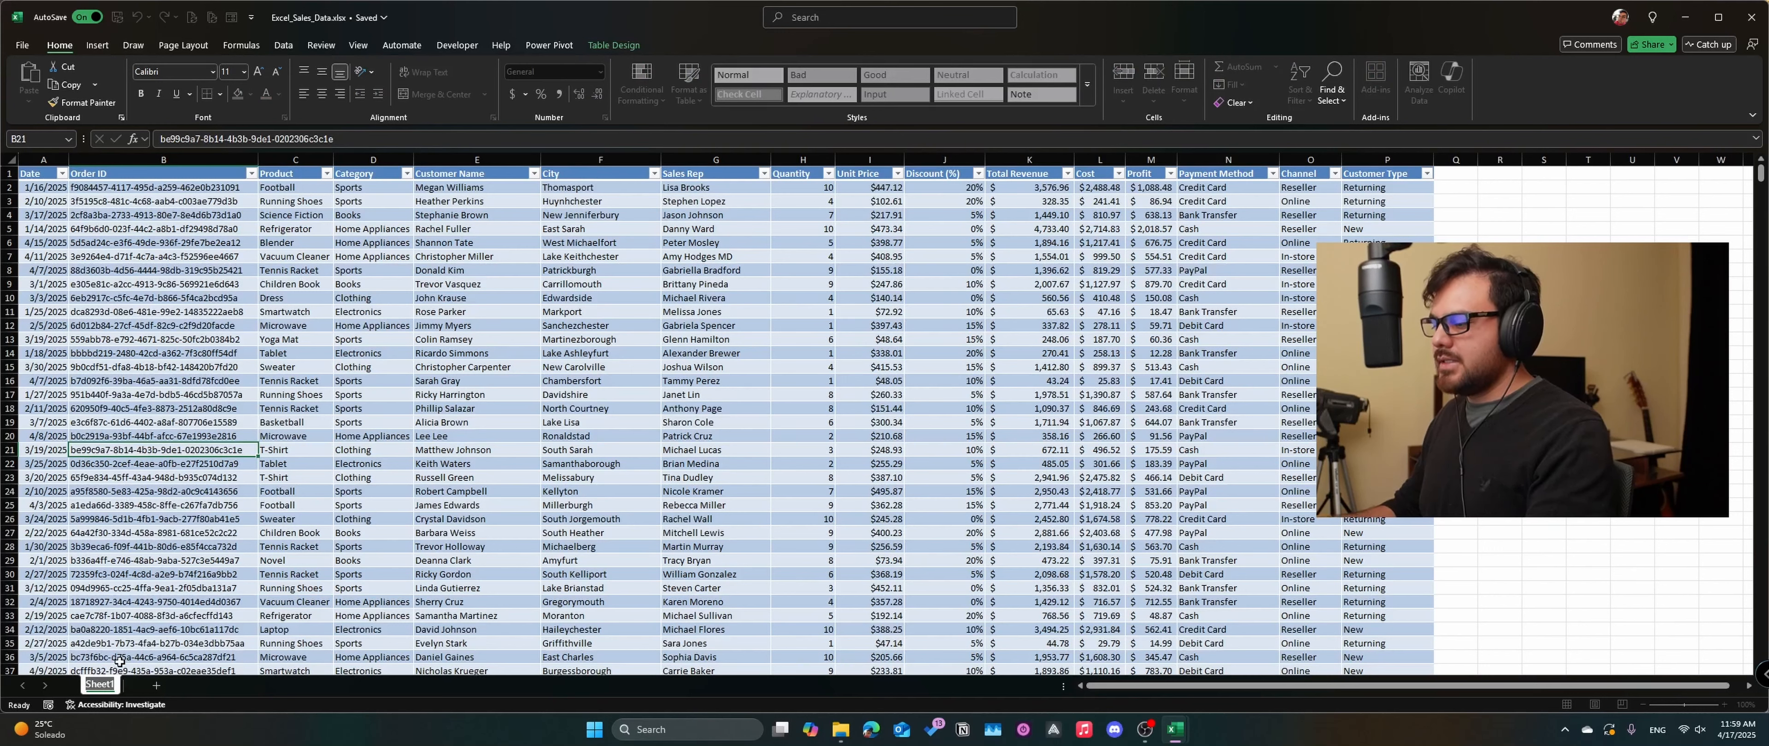
text(SaleDate)
key(BackSpace)
text(a)
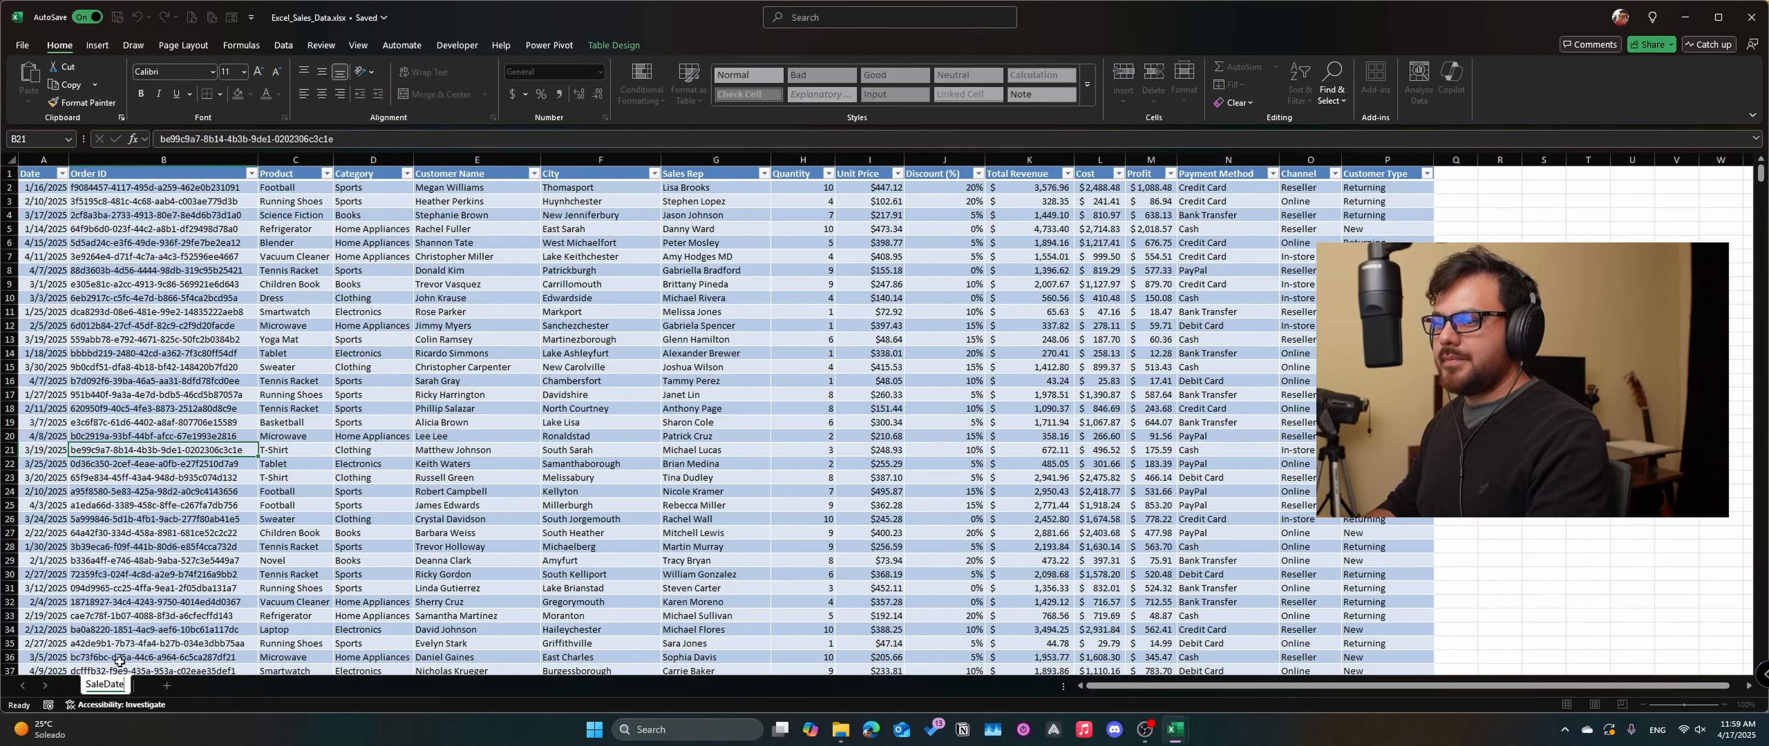
key(Return)
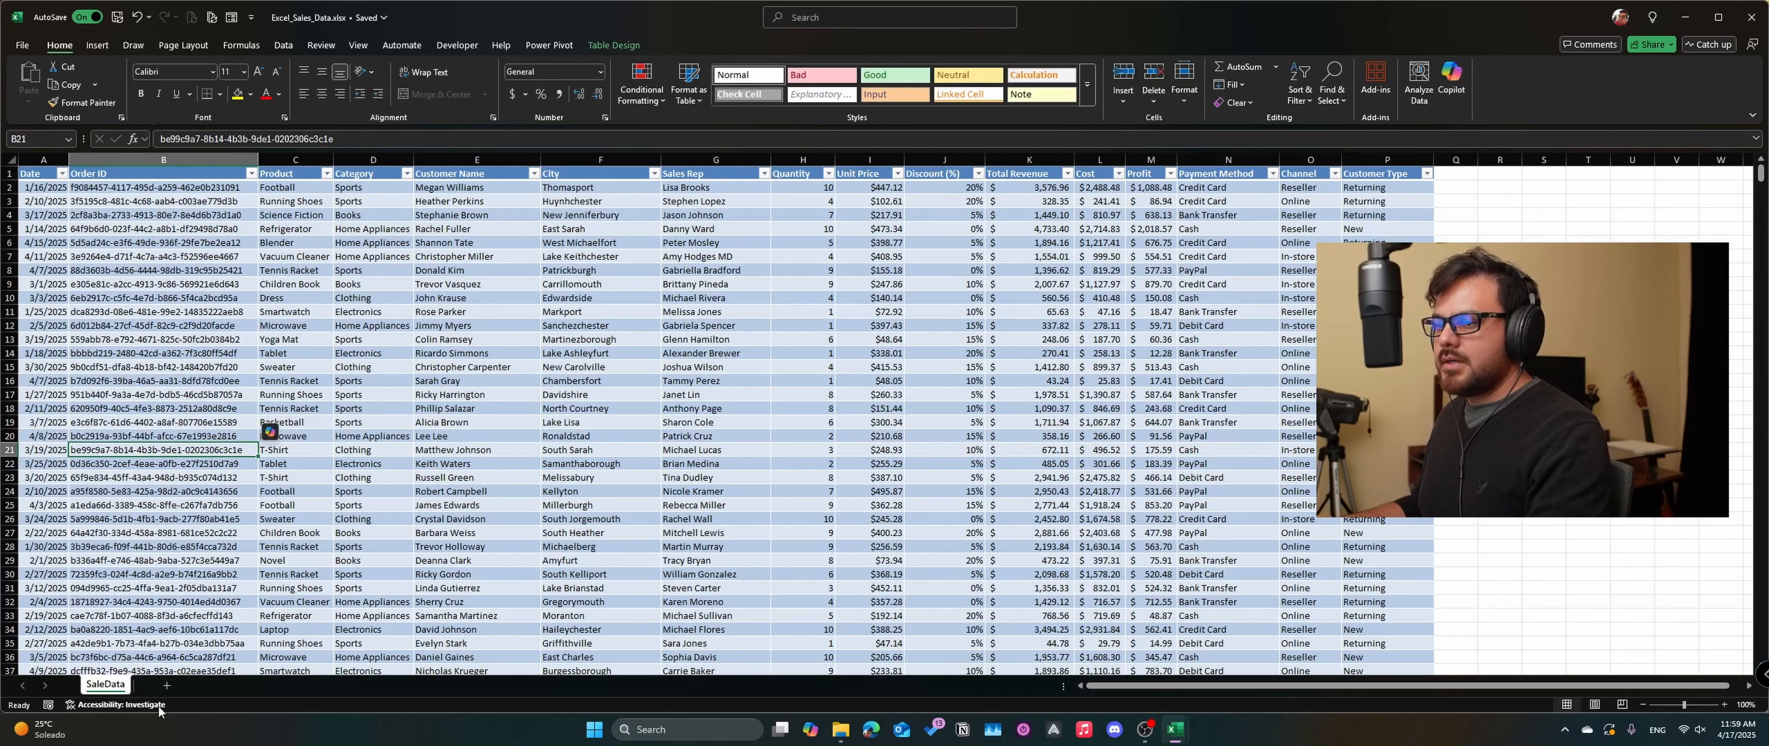
double_click(108, 684)
text(s)
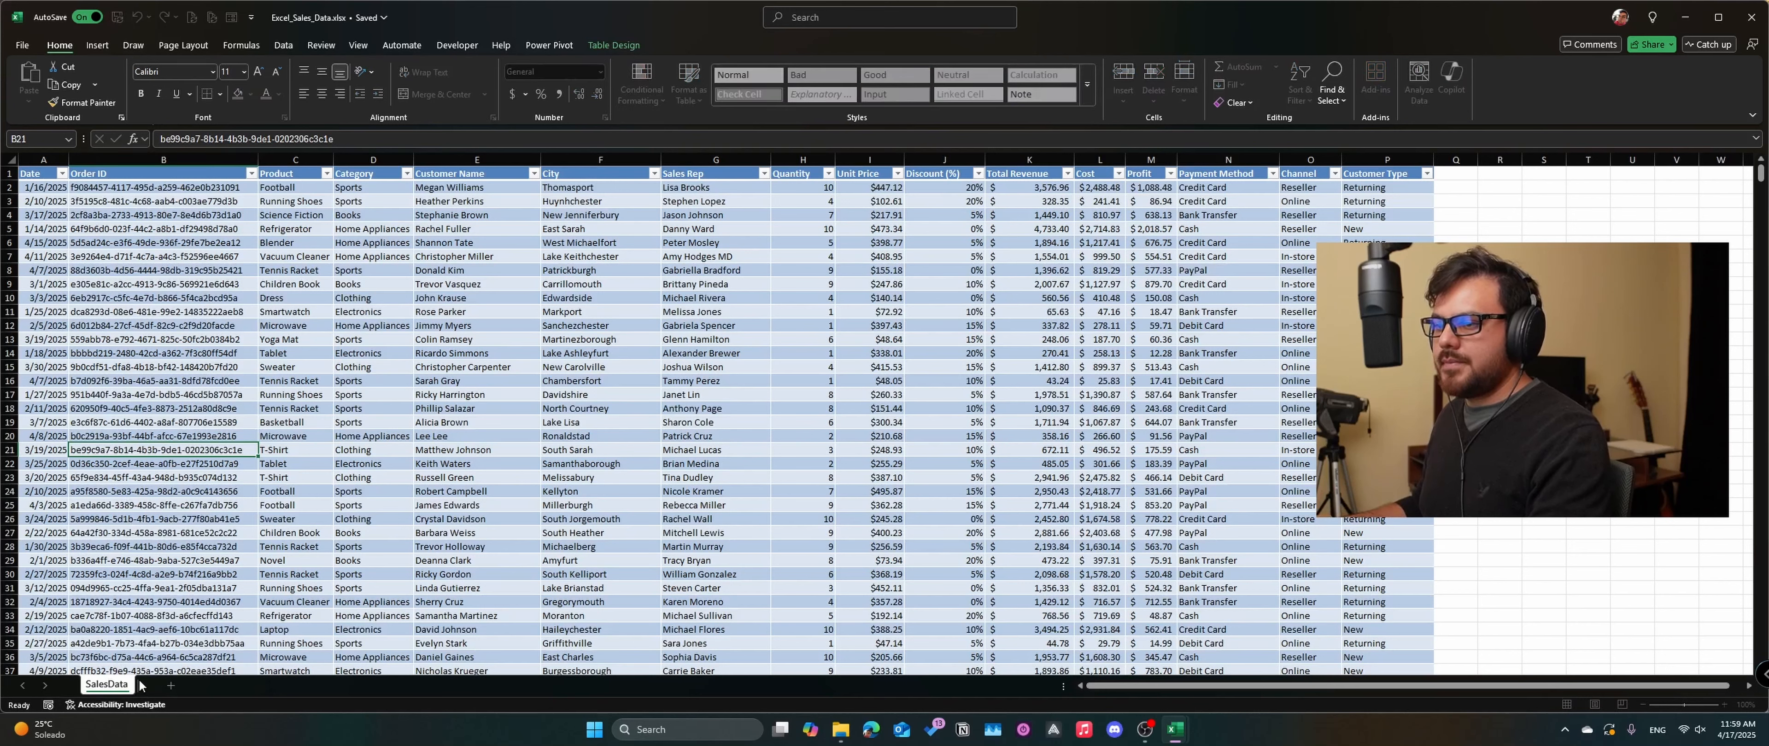
key(Return)
click(167, 397)
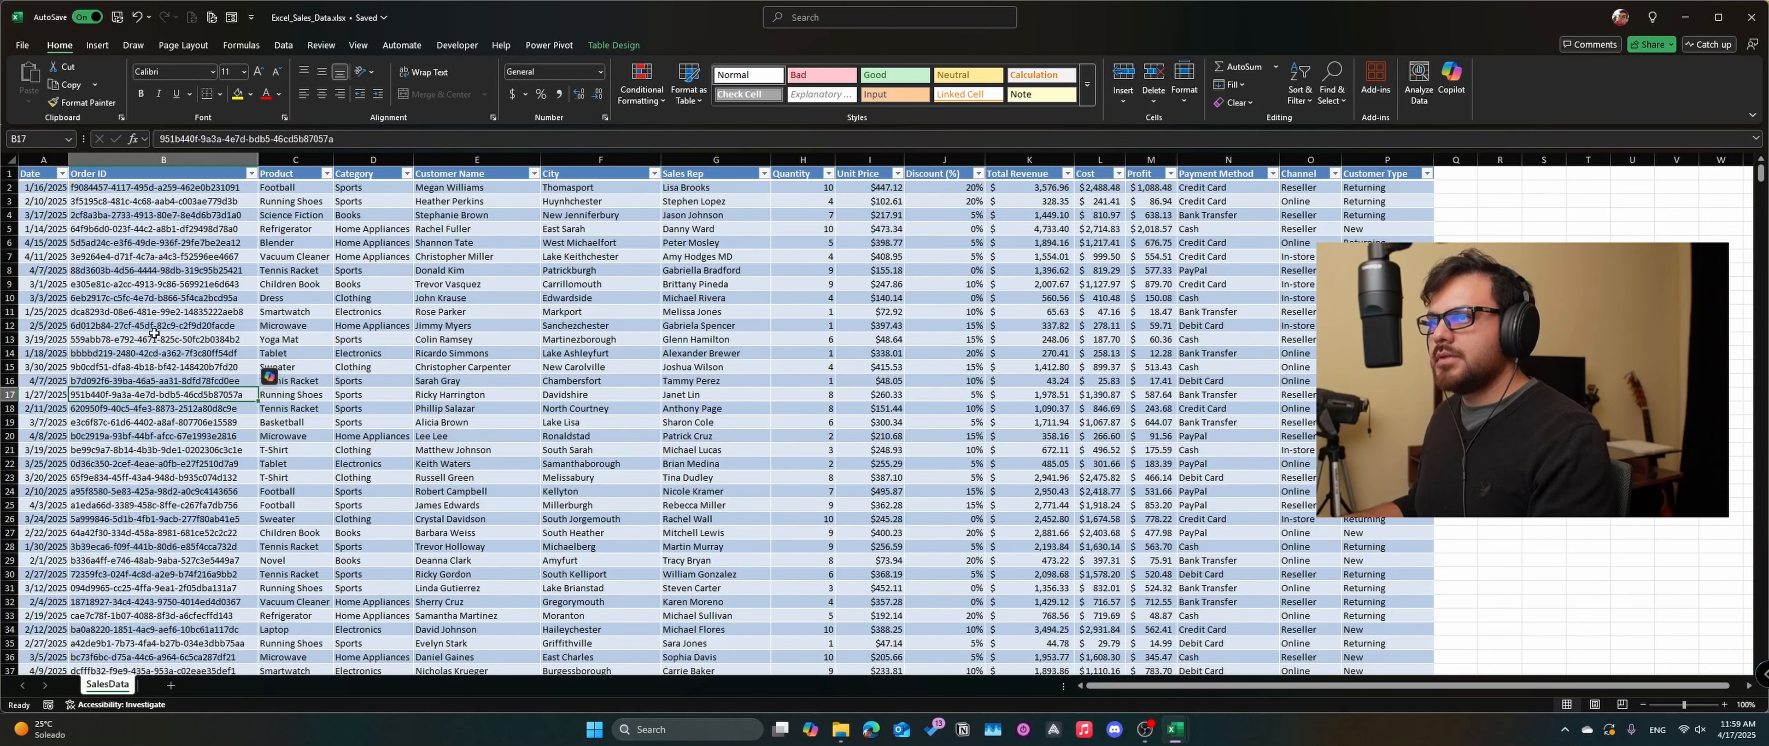
click(158, 270)
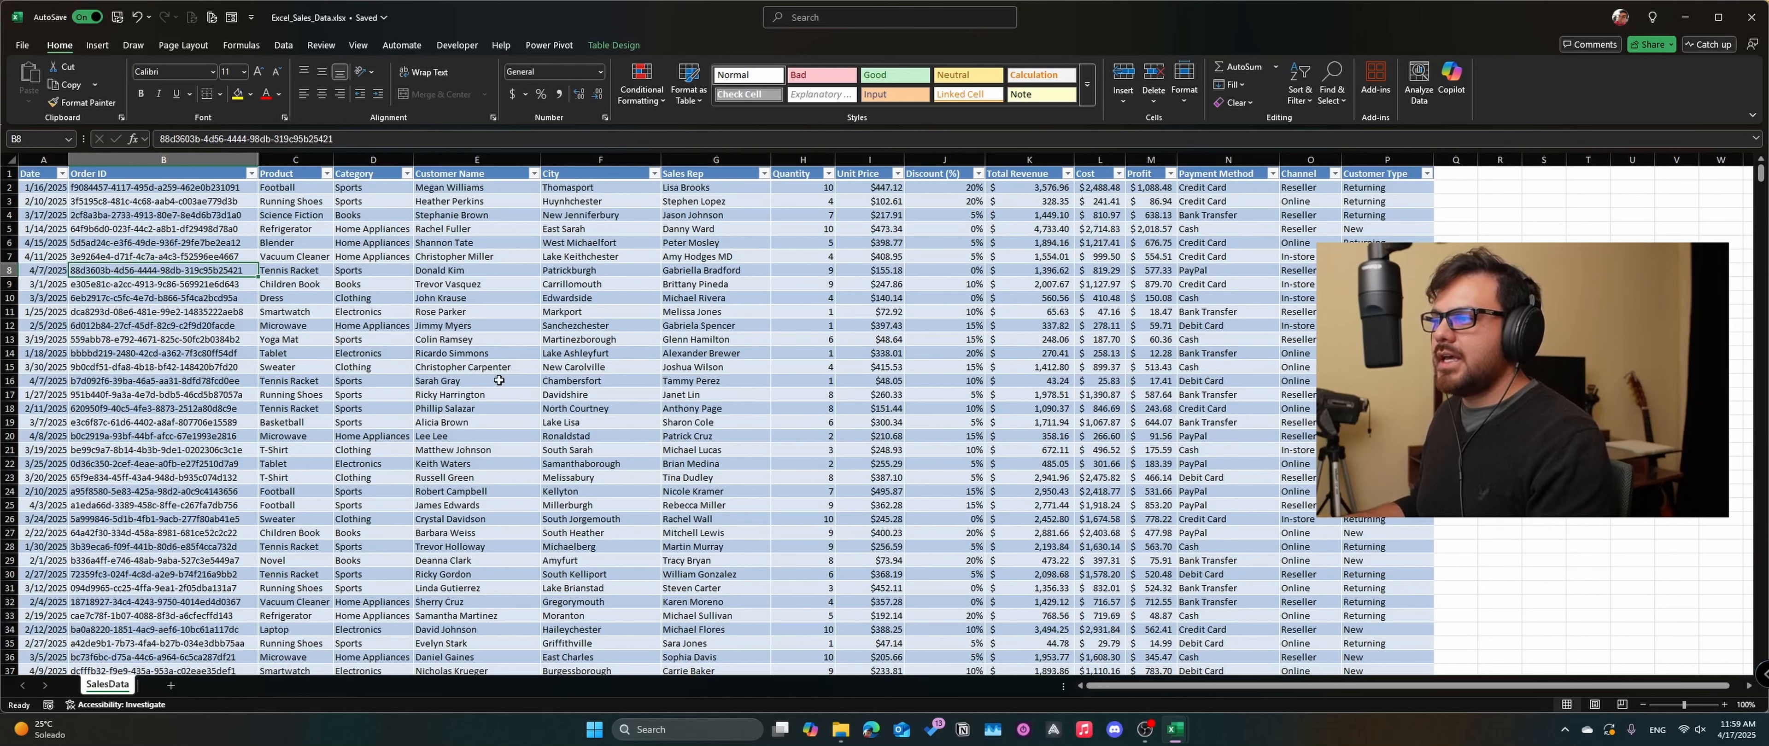
click(522, 367)
click(374, 368)
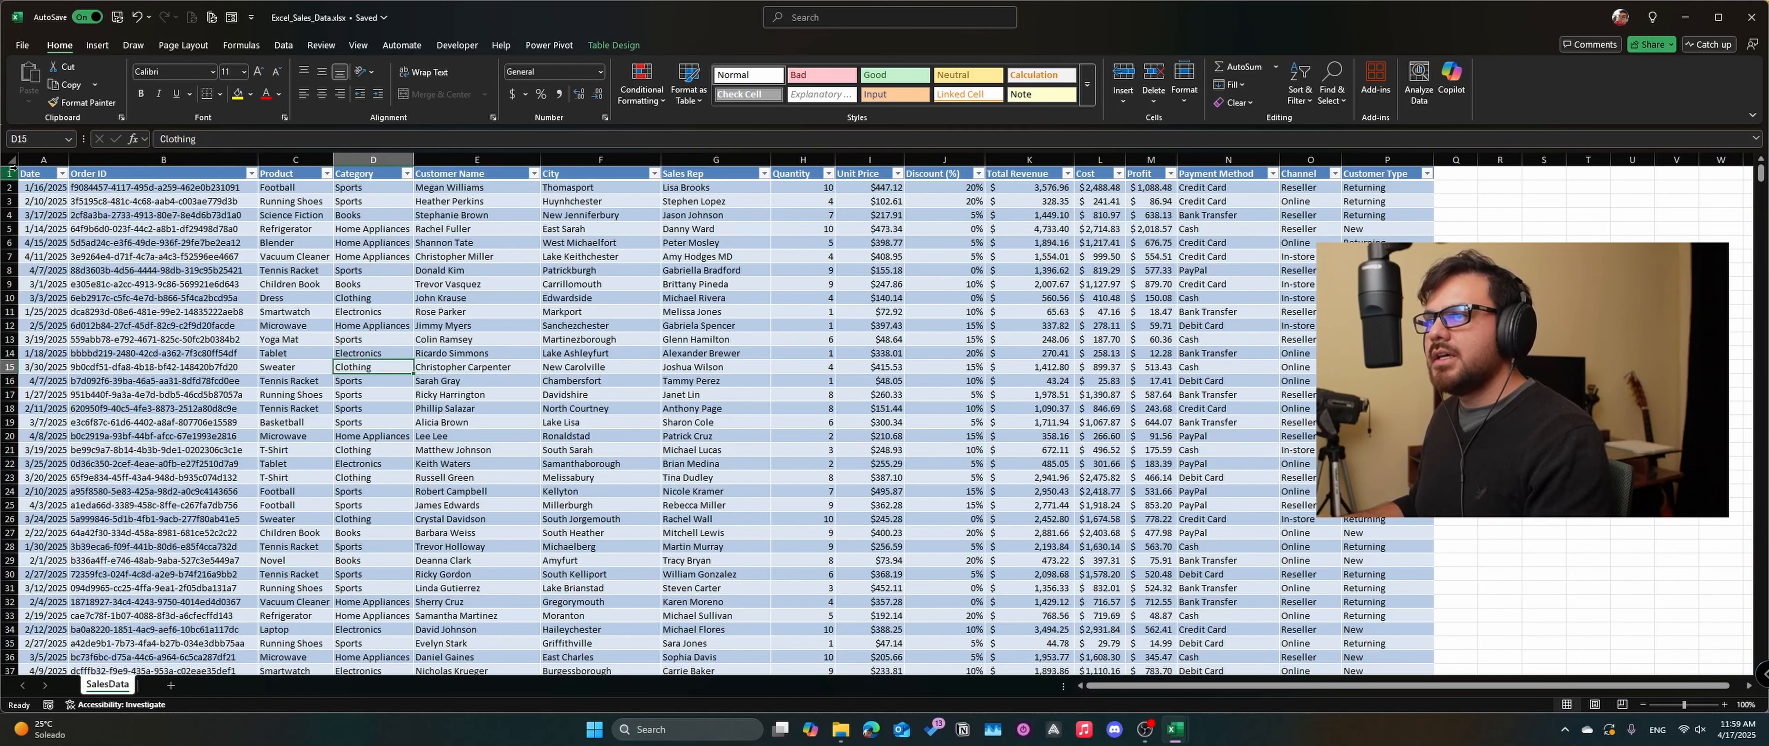
click(276, 278)
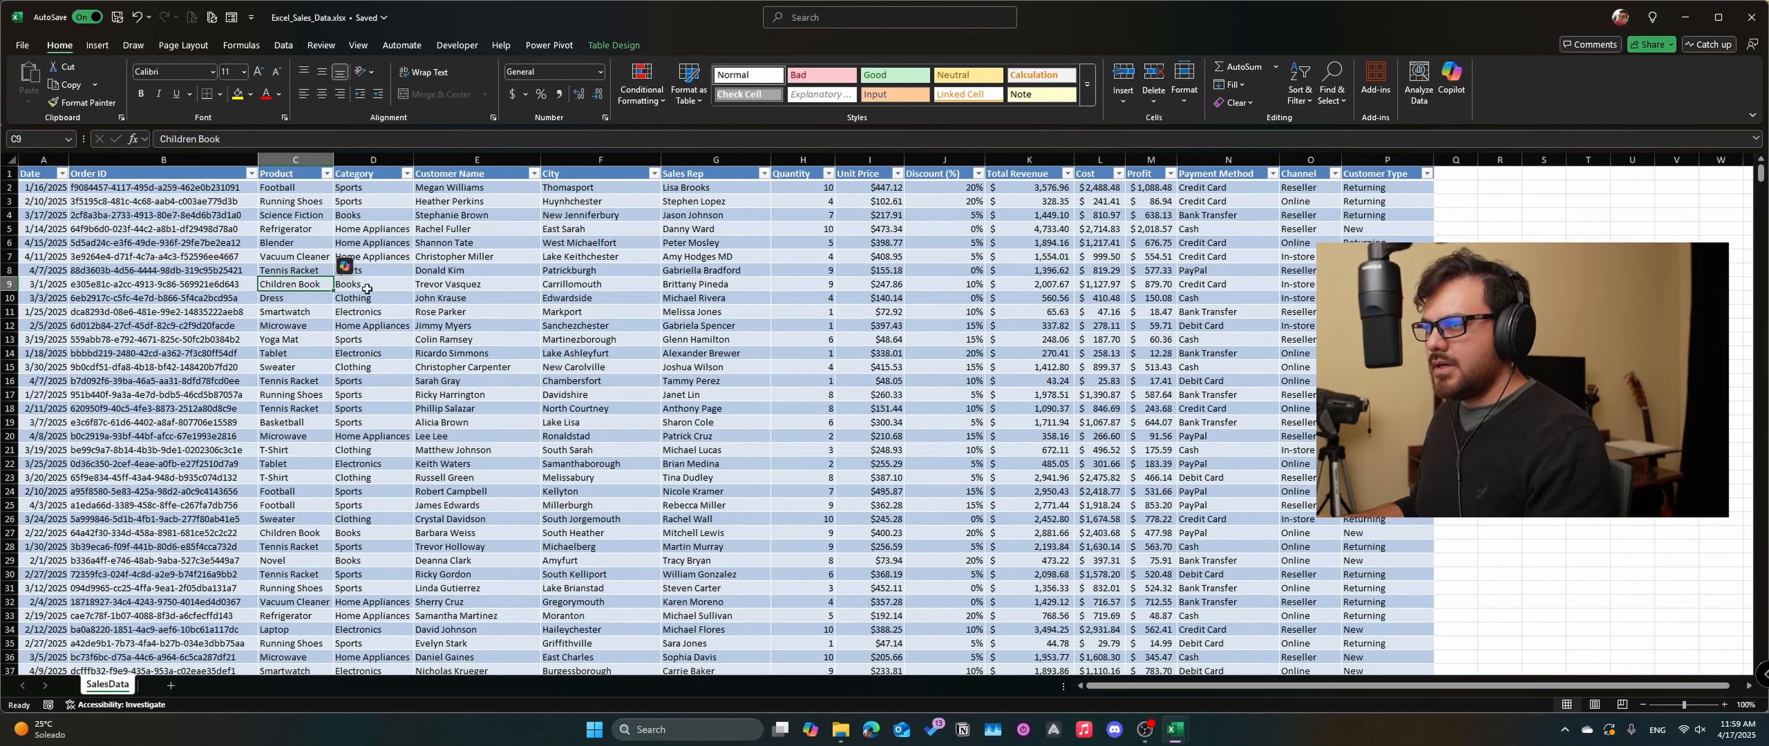
click(404, 296)
Step: Select the entire sales data table and assign it the name SalesDataTbl
click(486, 285)
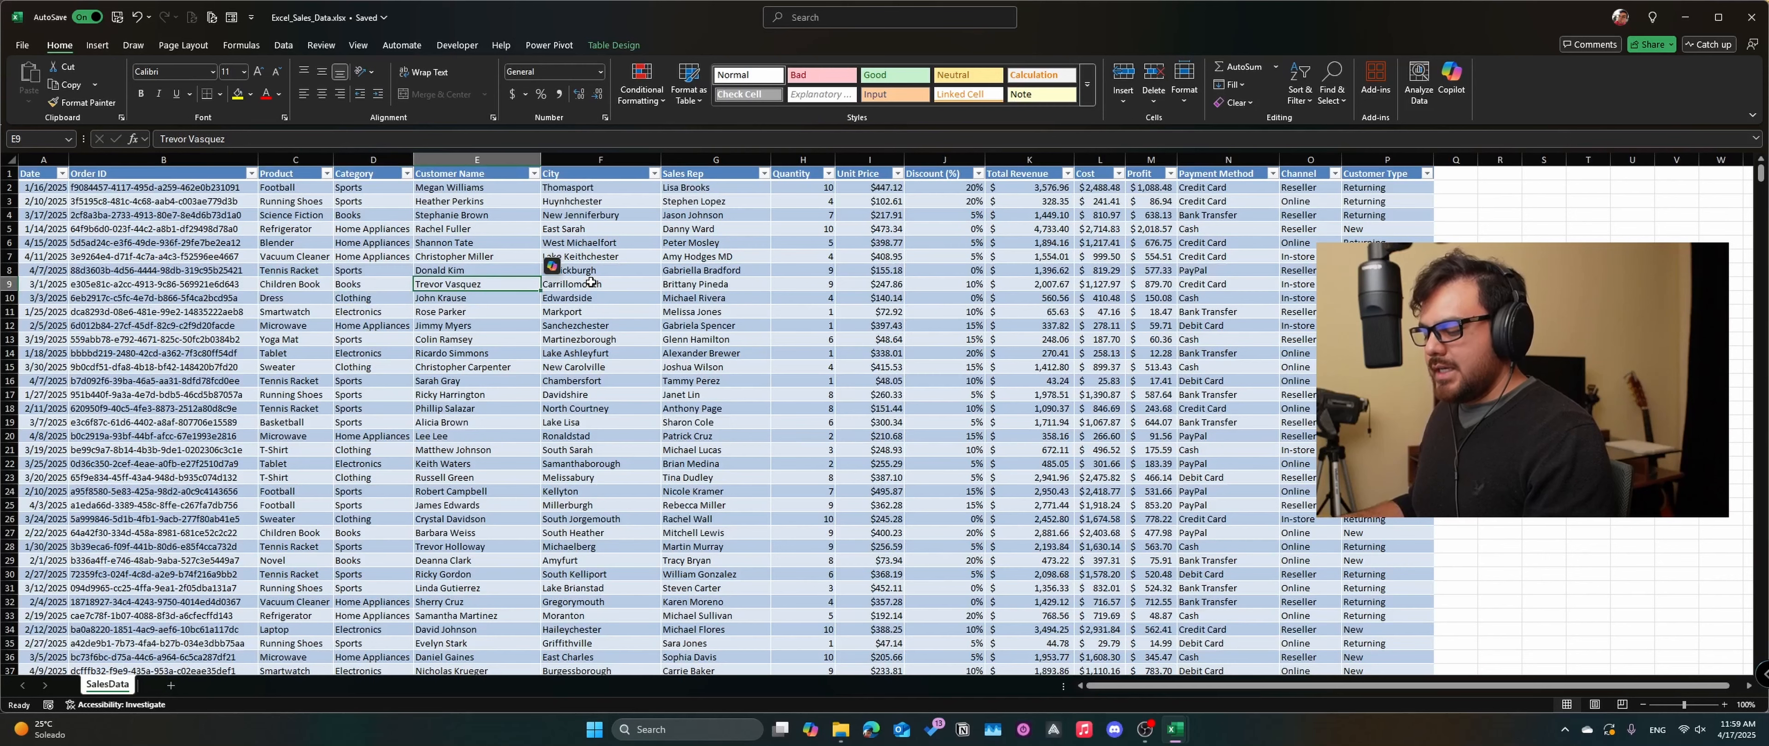
key(ctrl+a)
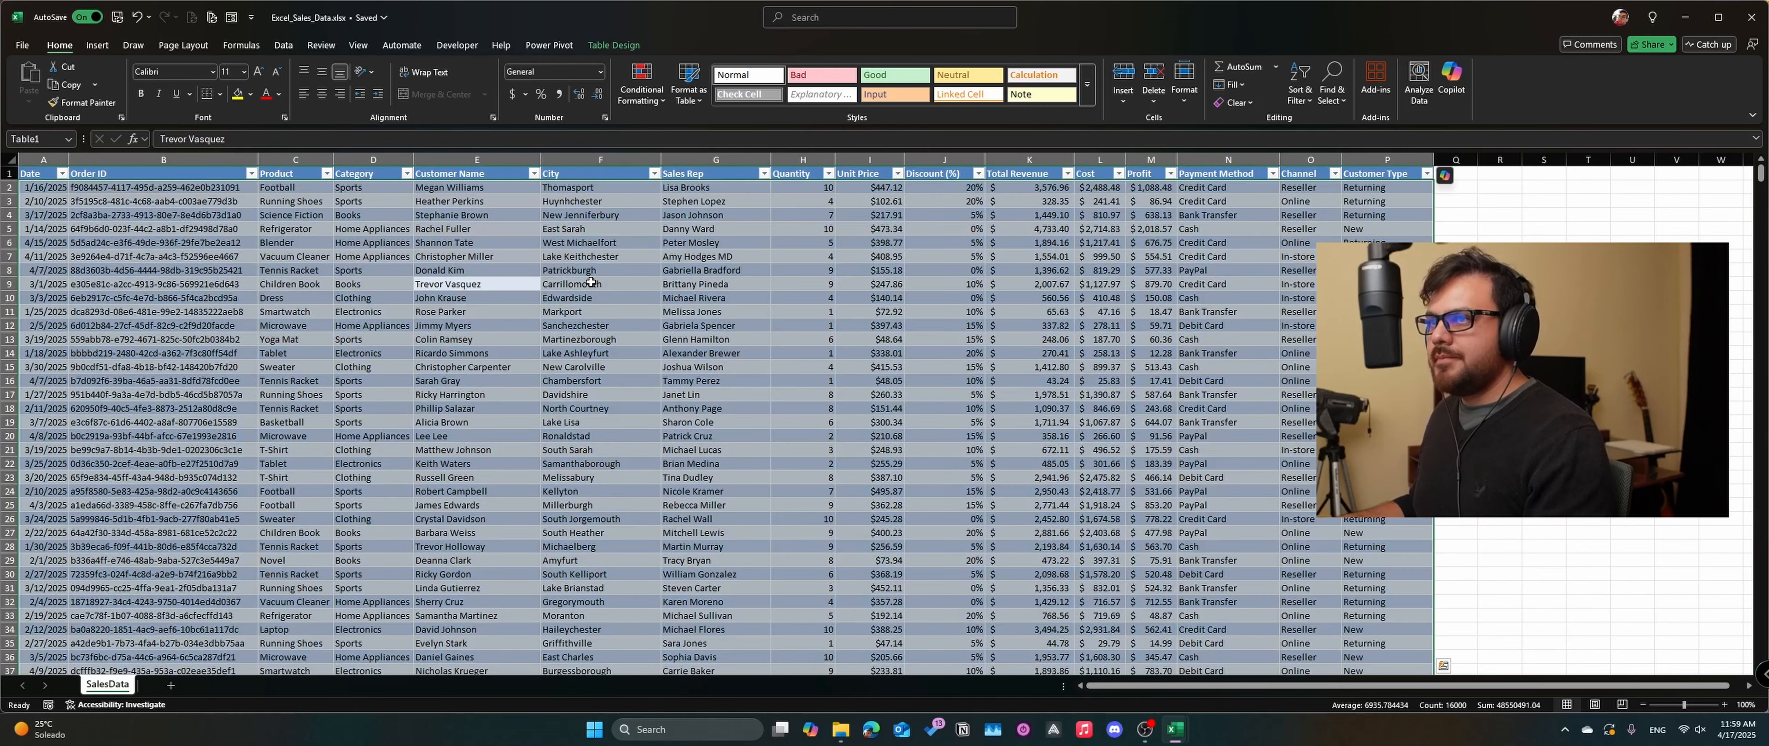
click(49, 138)
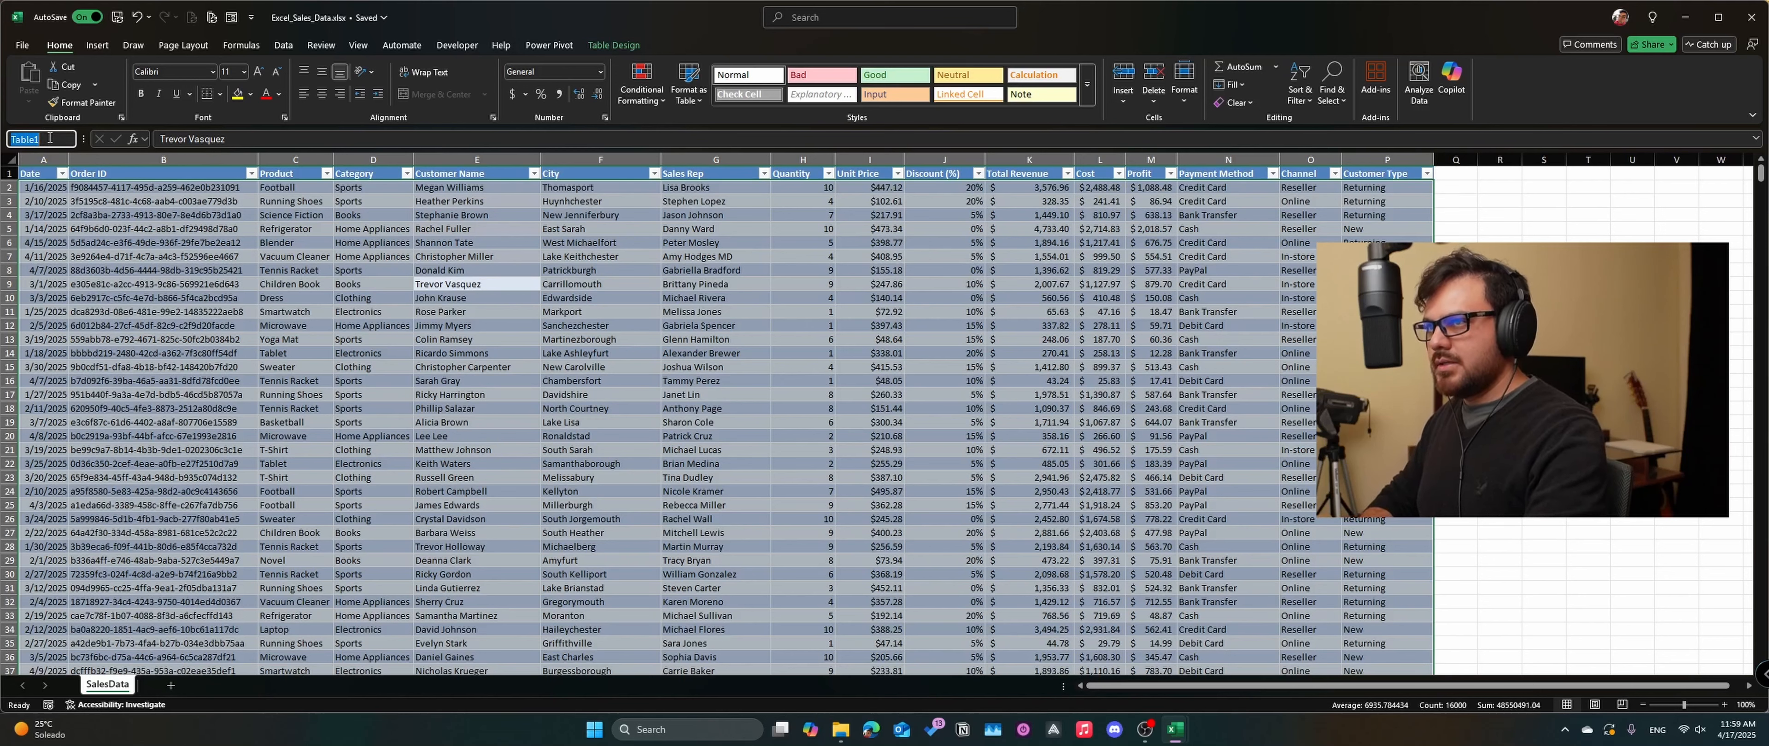
text(Sal)
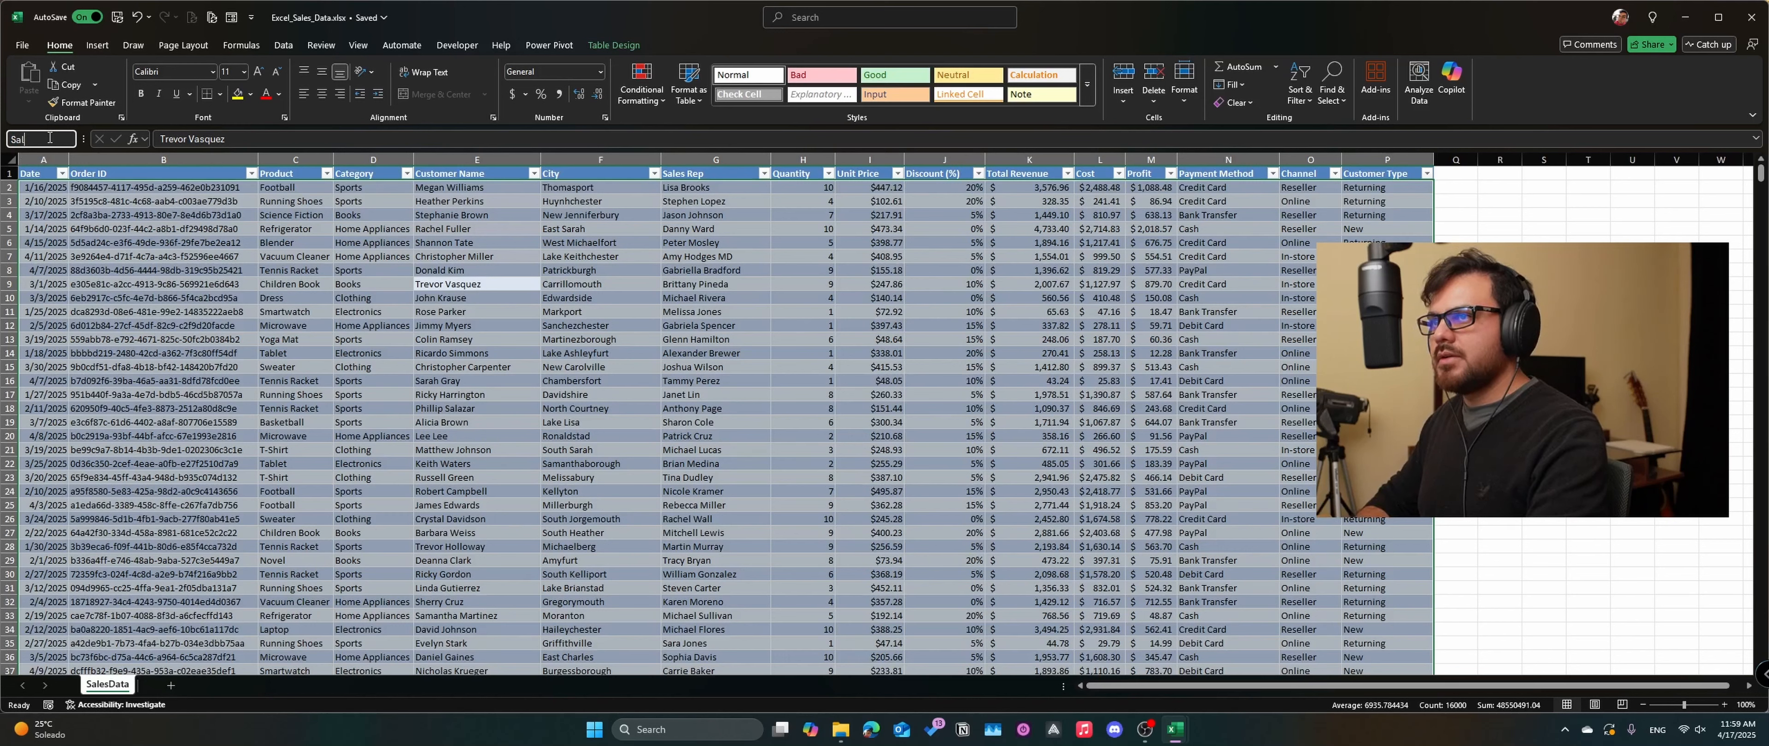
text(esDataT)
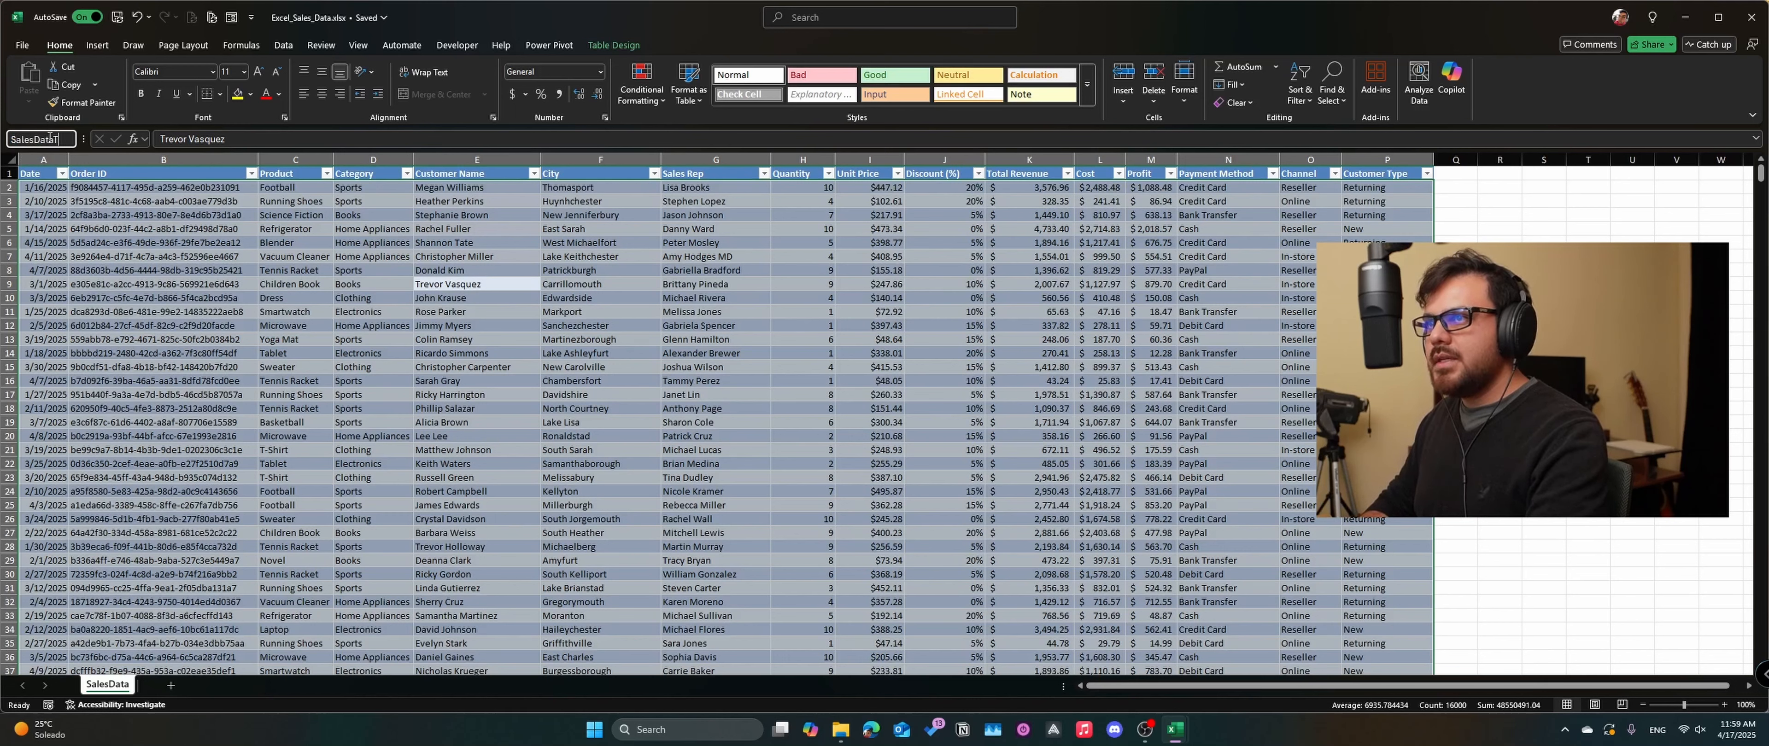
text(b)
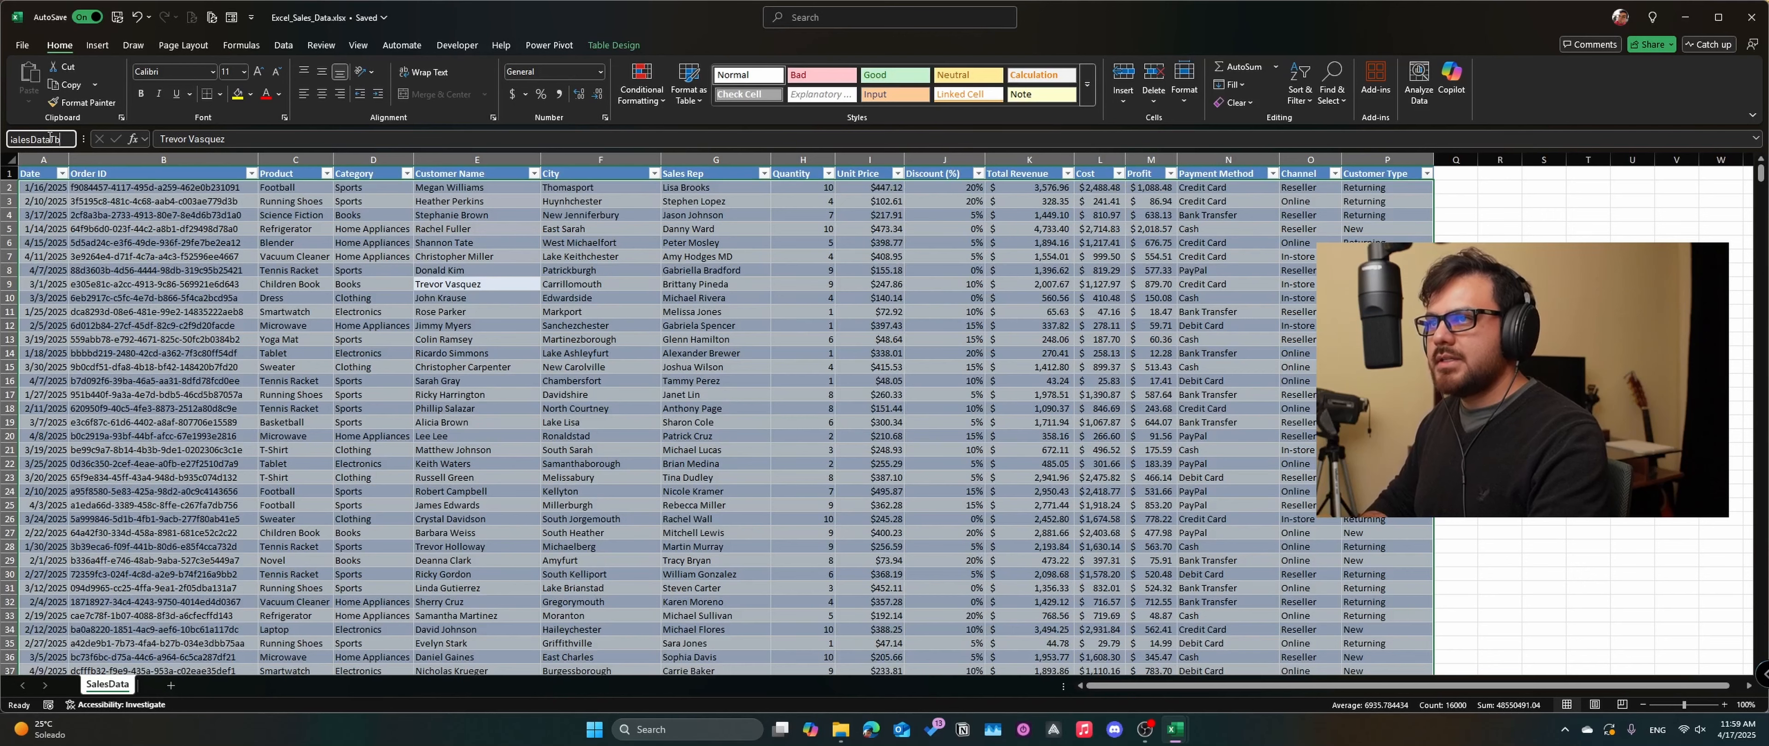
text(l)
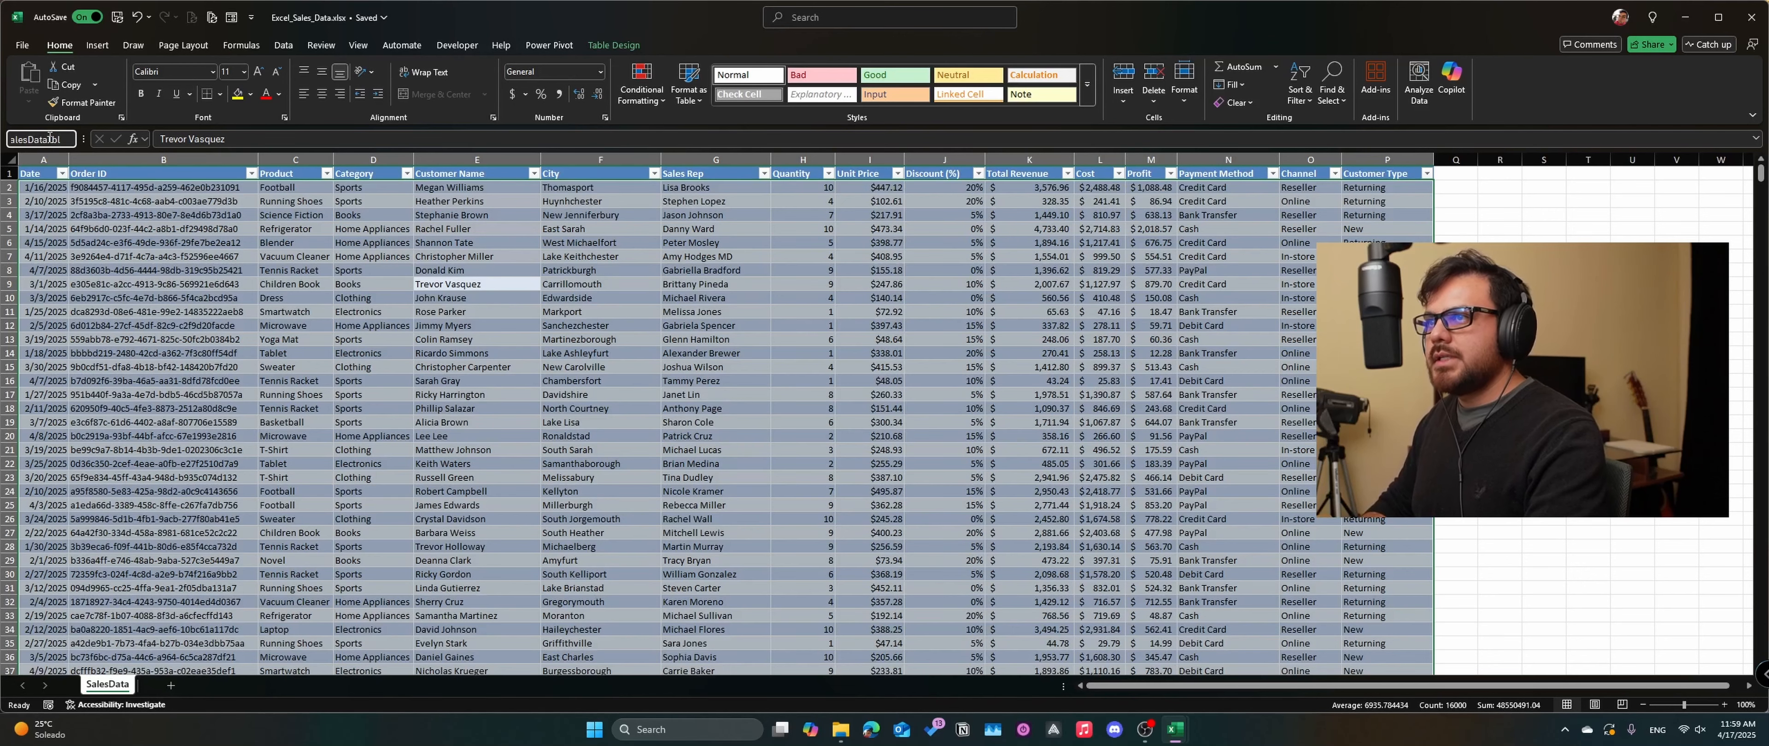
key(Return)
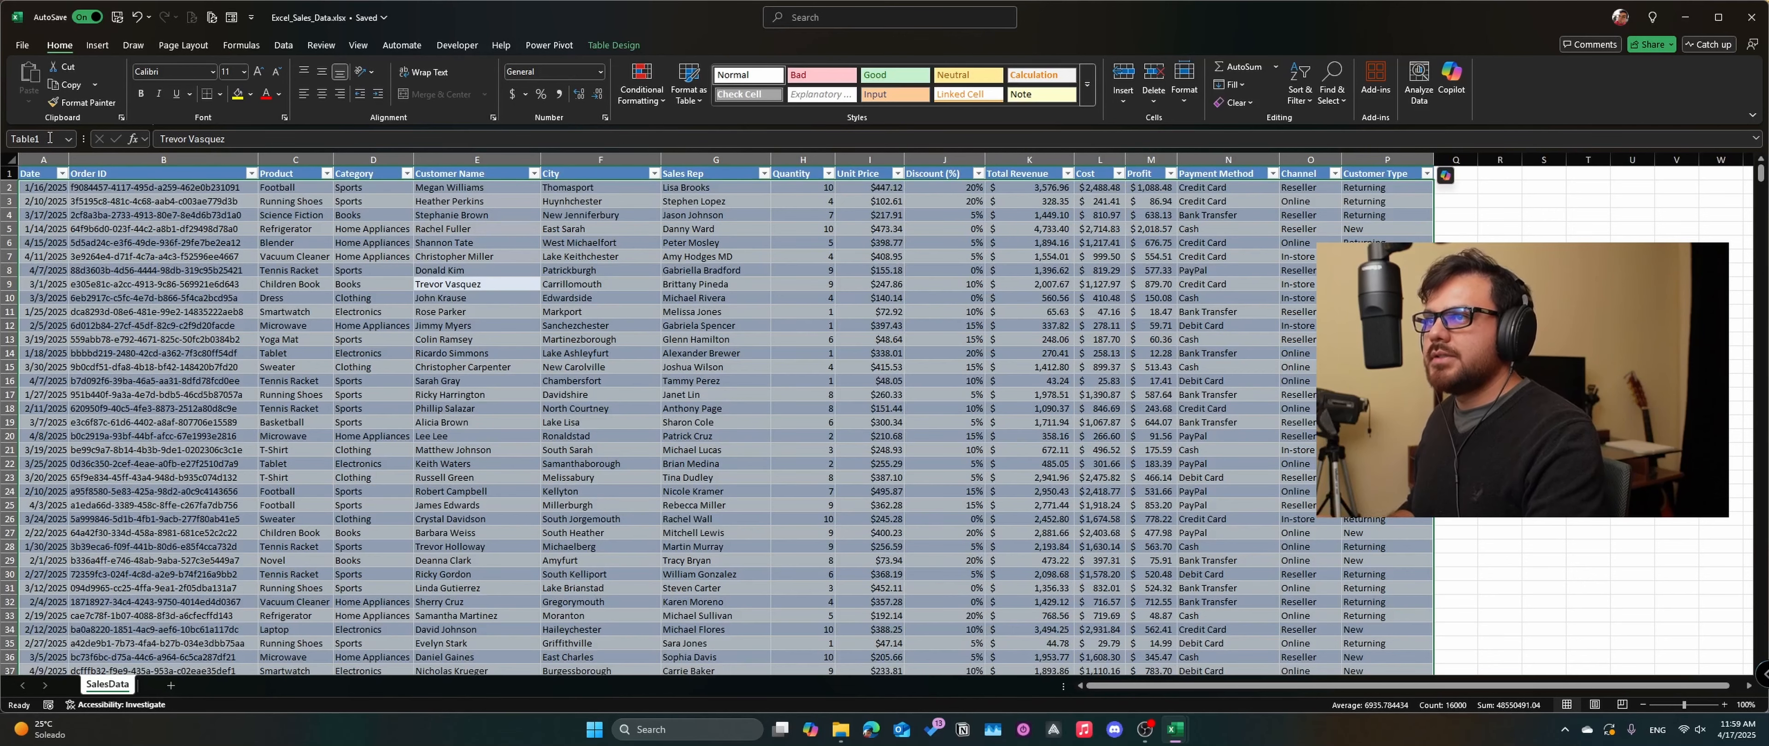
Step: Load the sales data table into the Power Query Editor
click(141, 367)
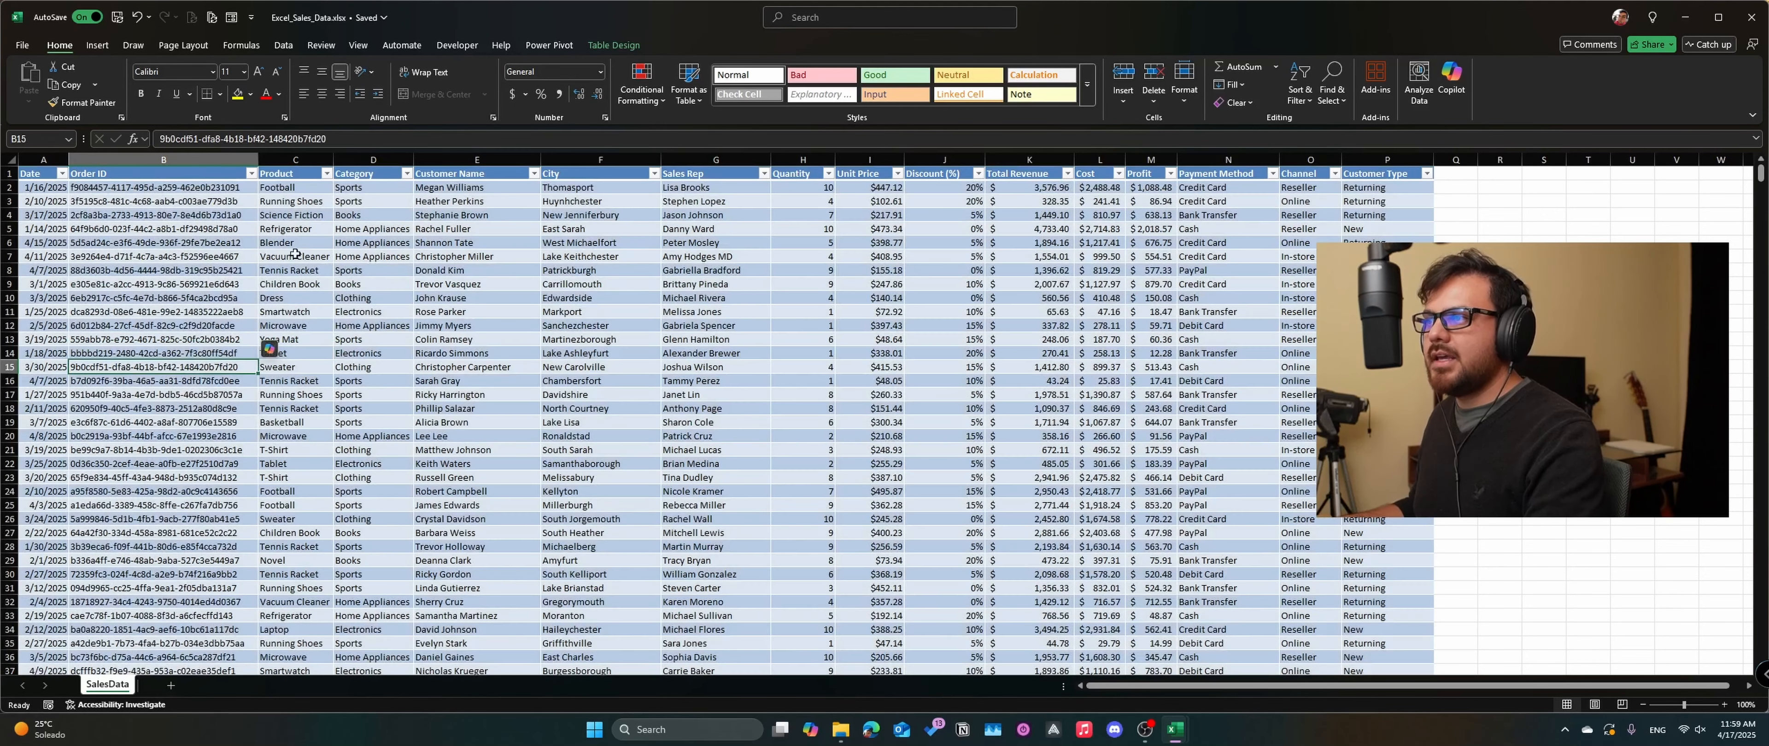
click(181, 408)
click(492, 448)
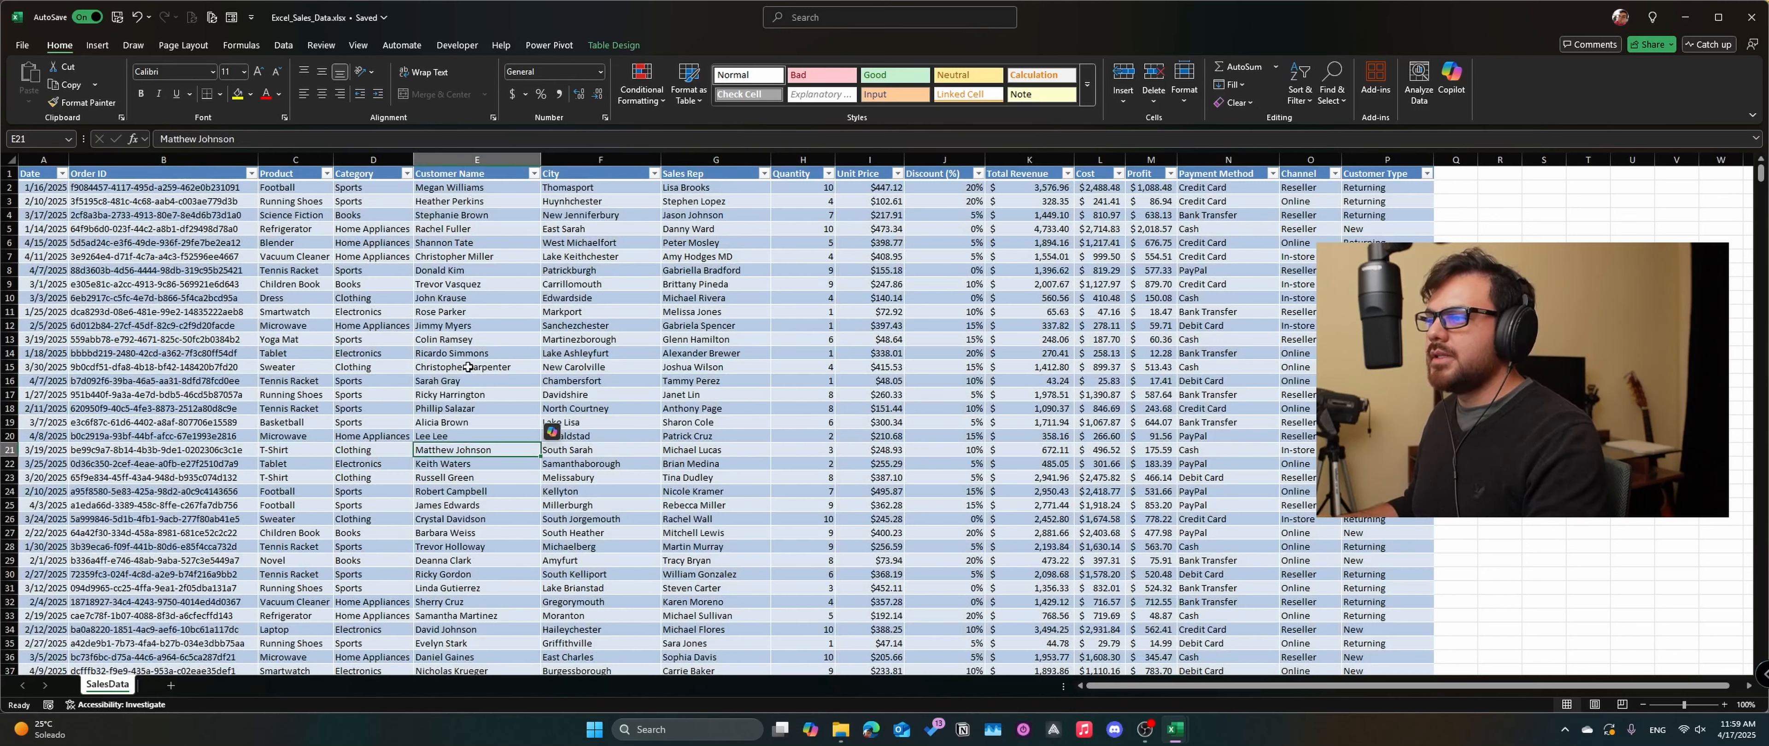
click(429, 300)
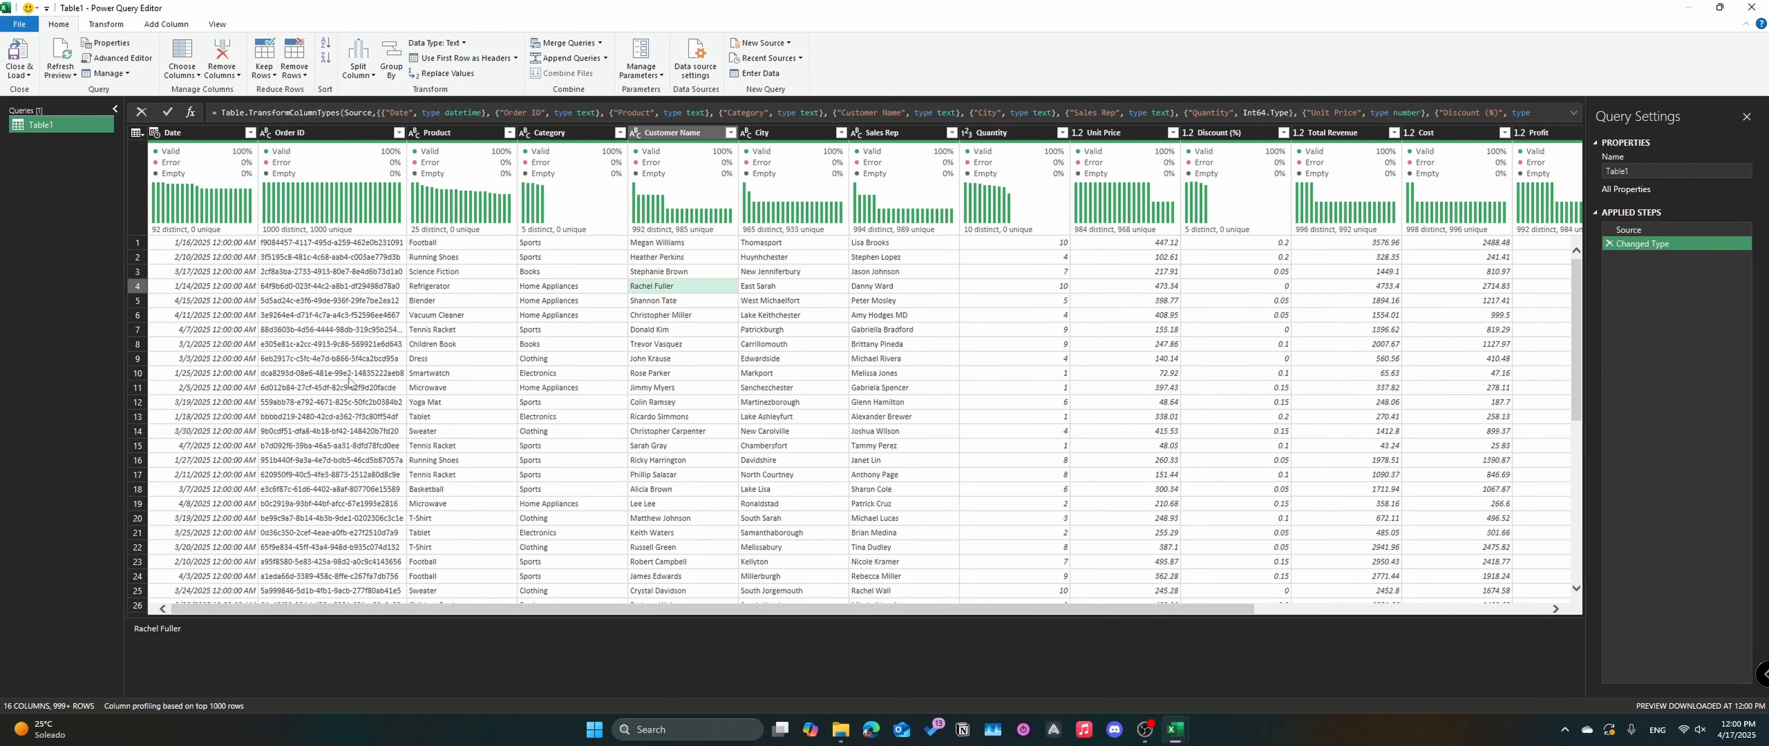
click(412, 345)
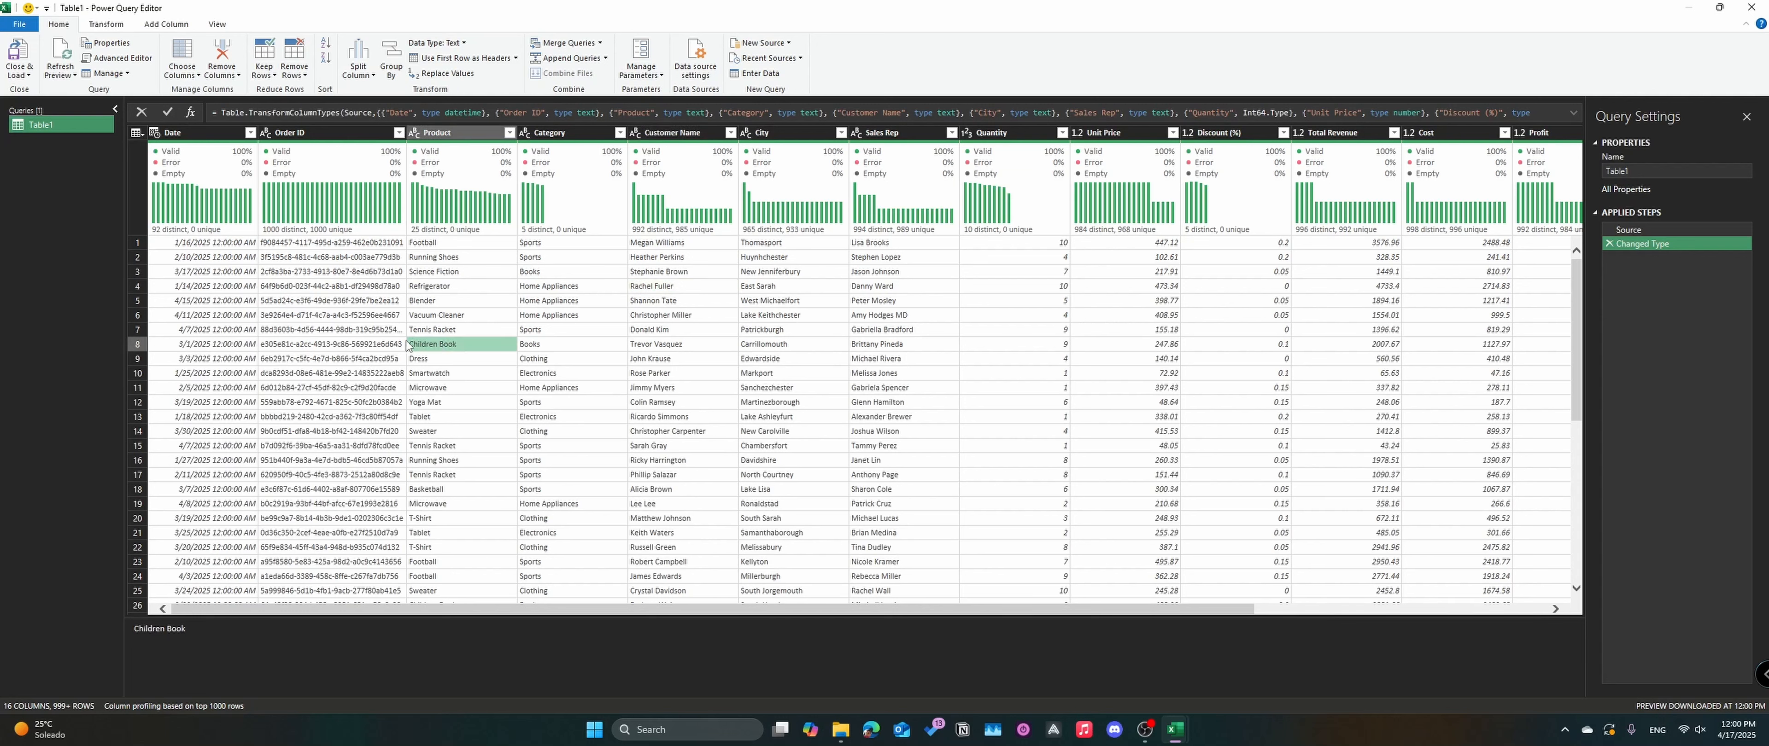
click(400, 346)
click(460, 334)
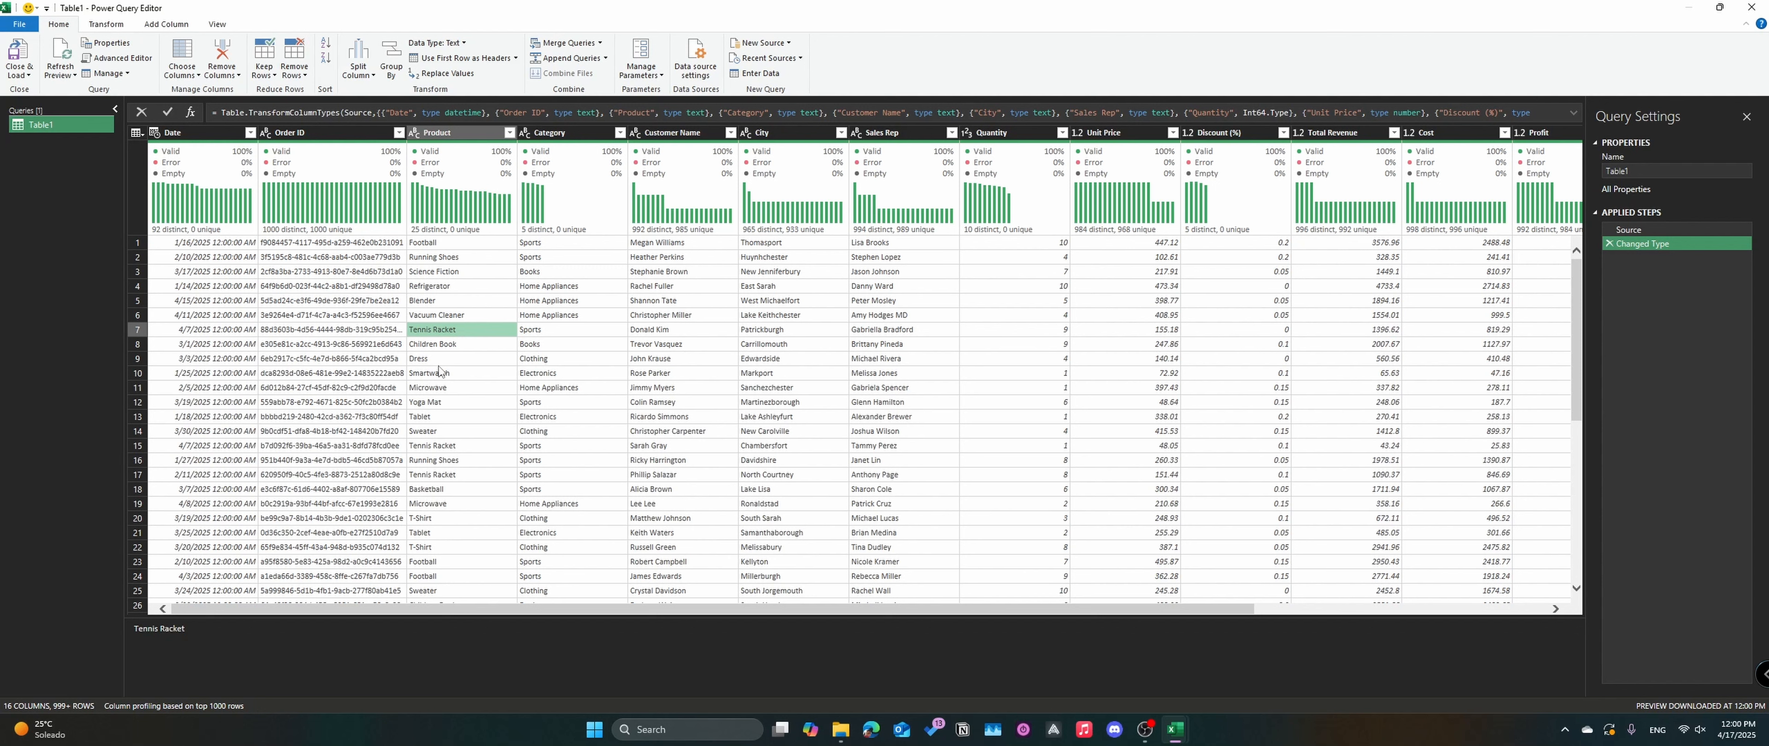
click(330, 417)
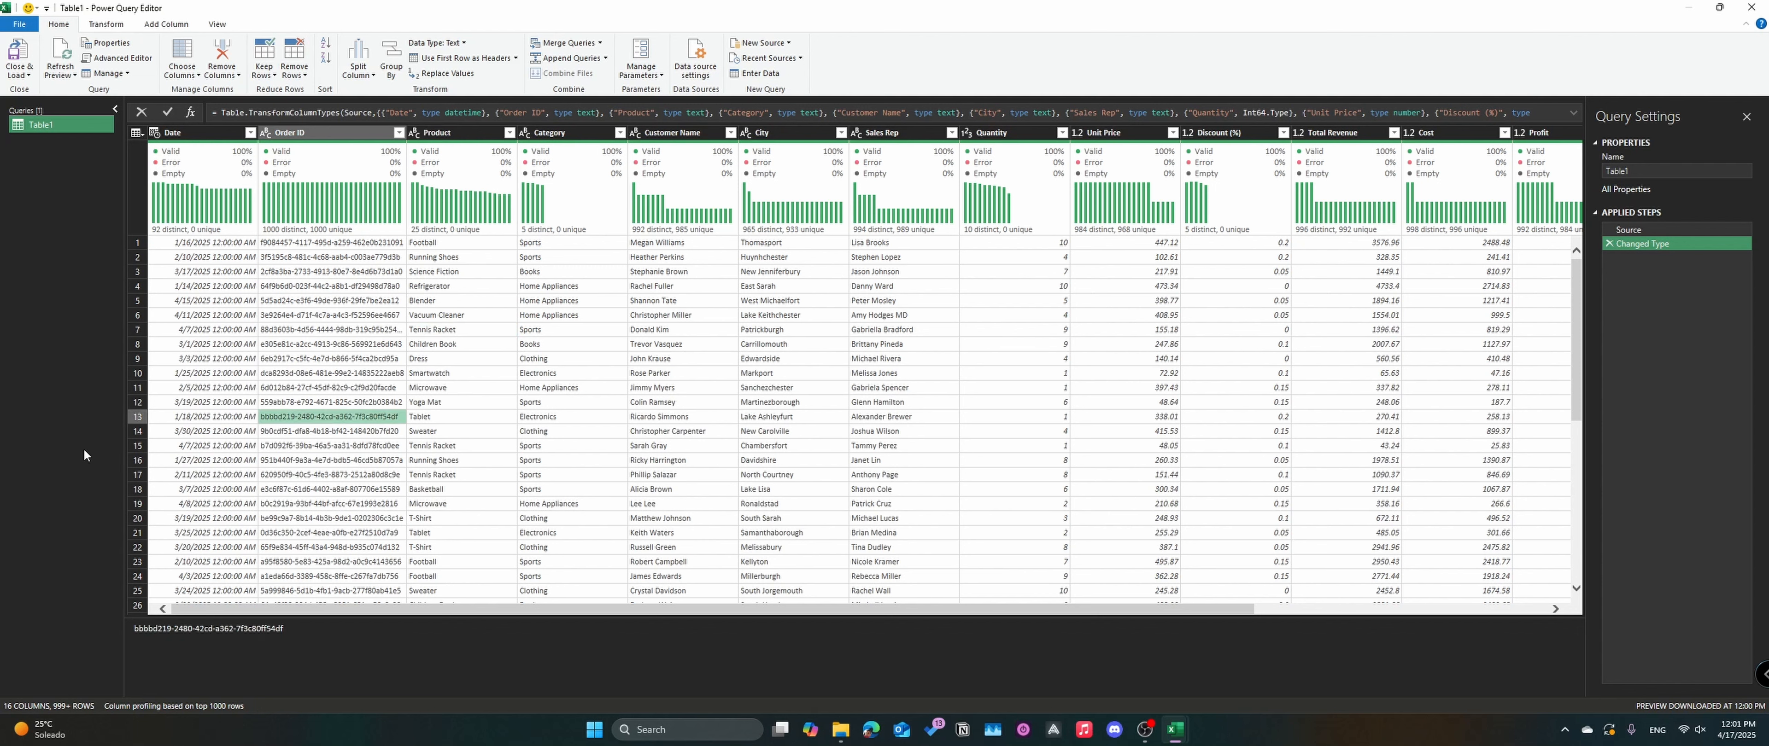
Step: Examine the statistics and value distribution of the Product and Category columns, and the data quality of all columns through Customer Type
click(218, 23)
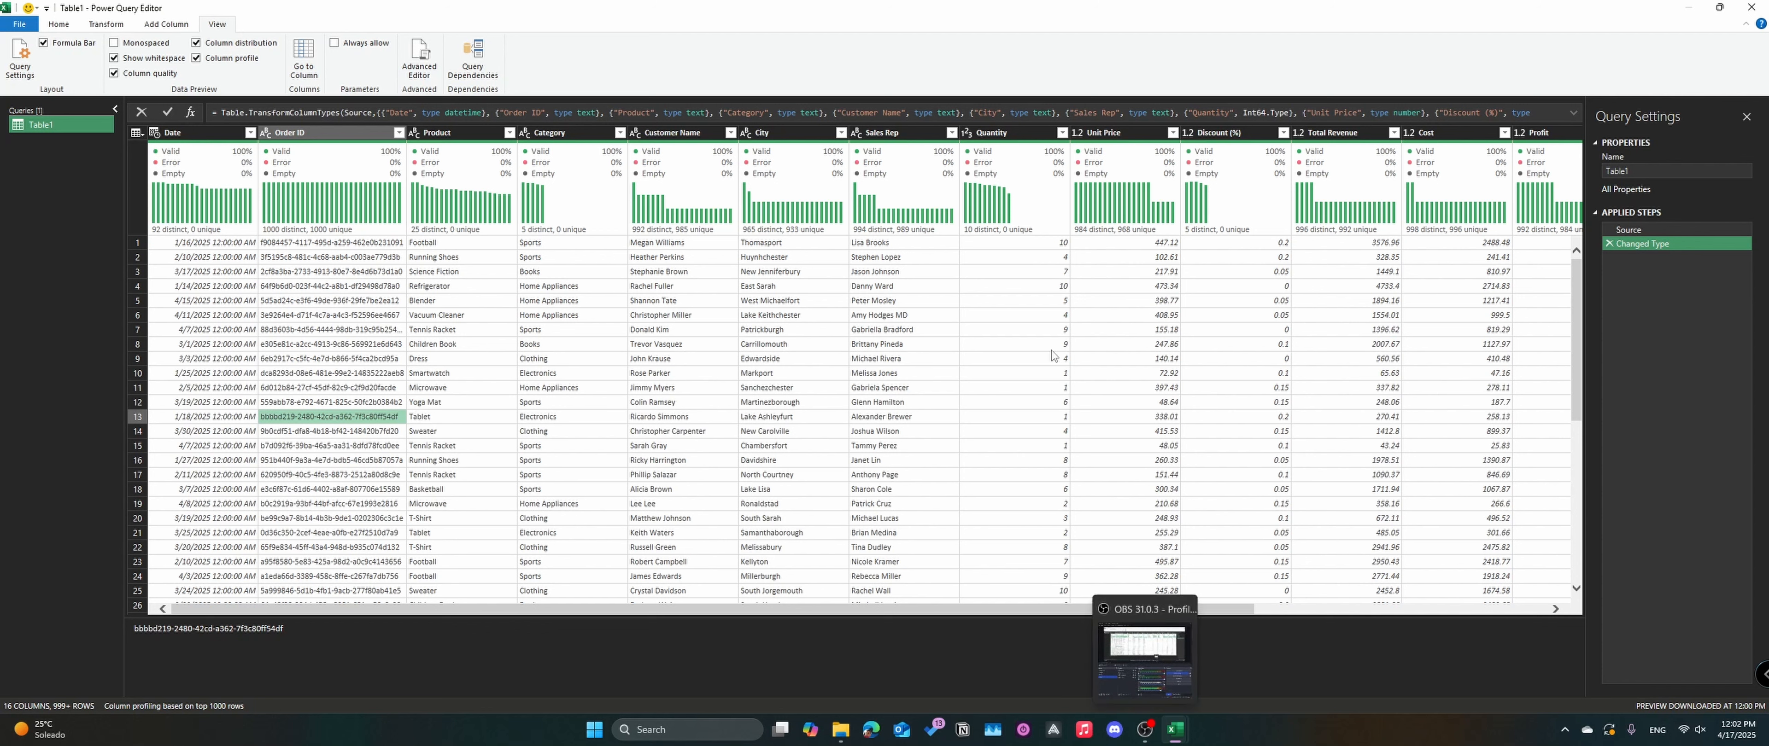
click(445, 134)
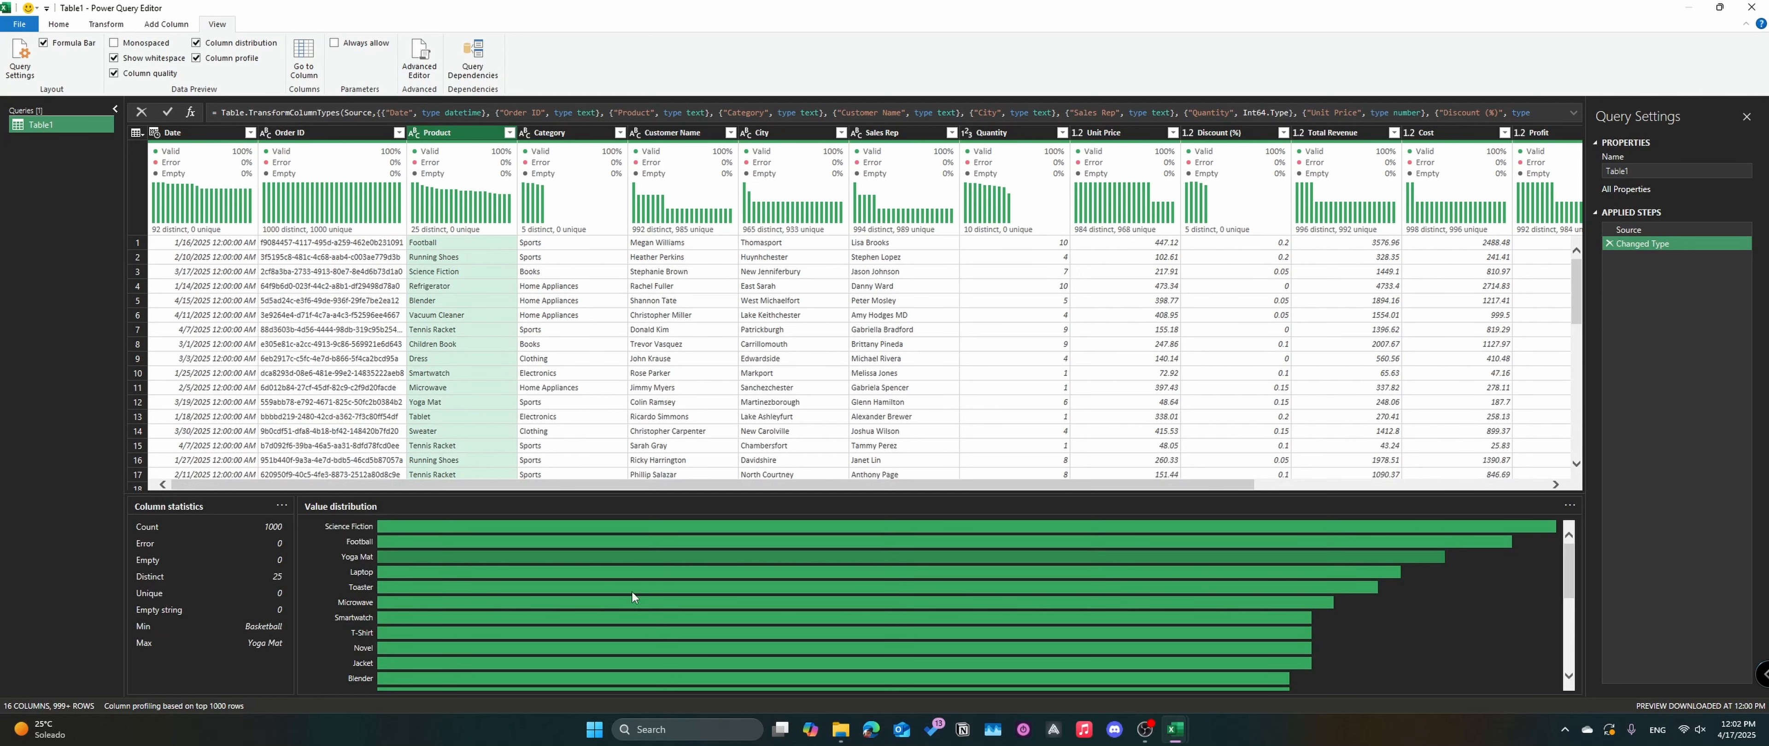
scroll(616, 591, down, 5)
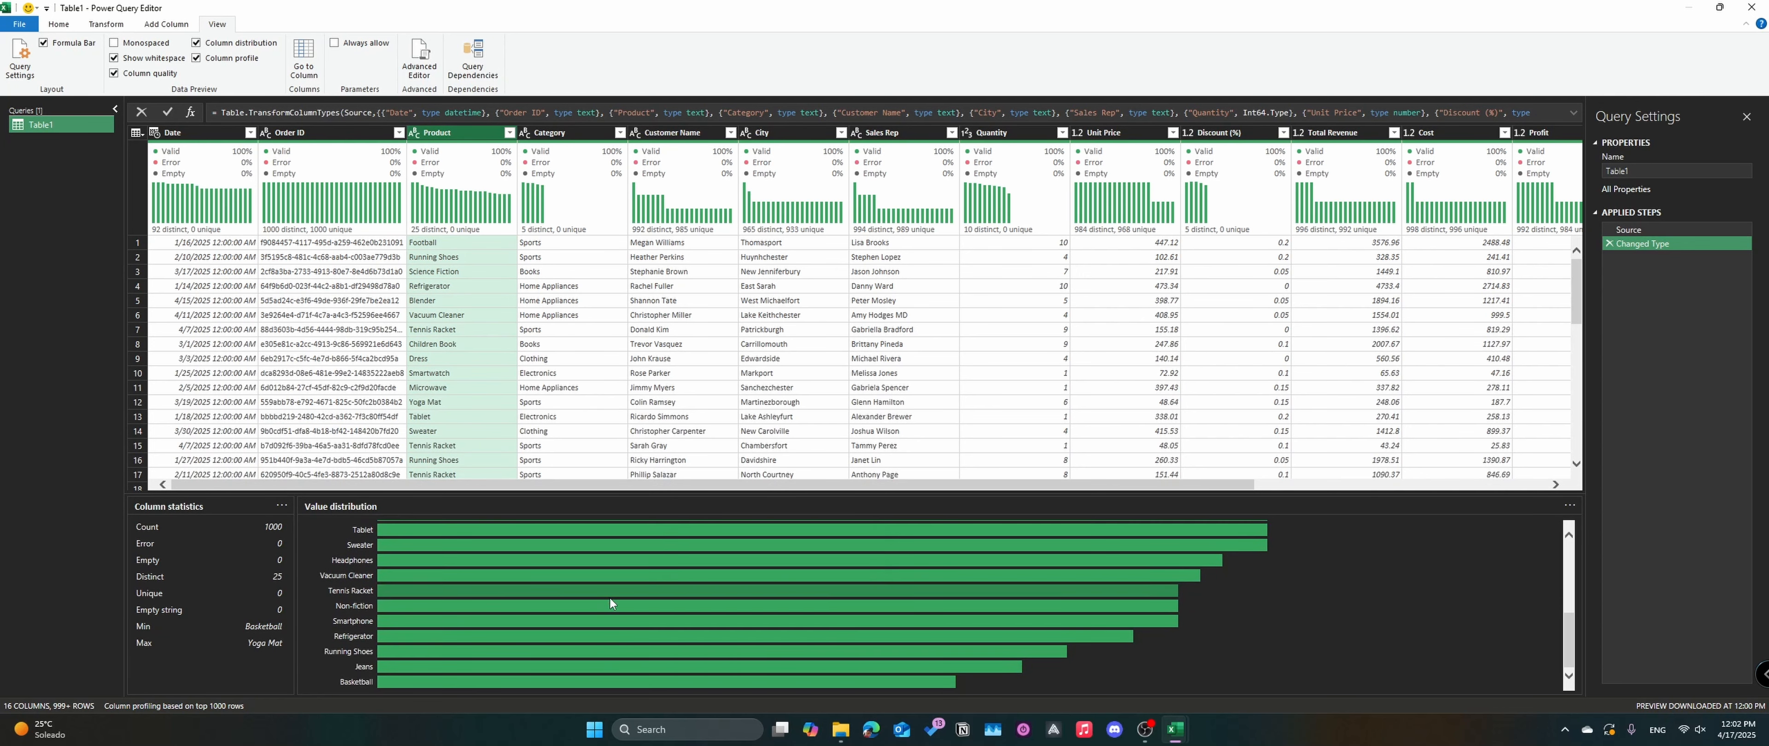
scroll(494, 605, up, 1)
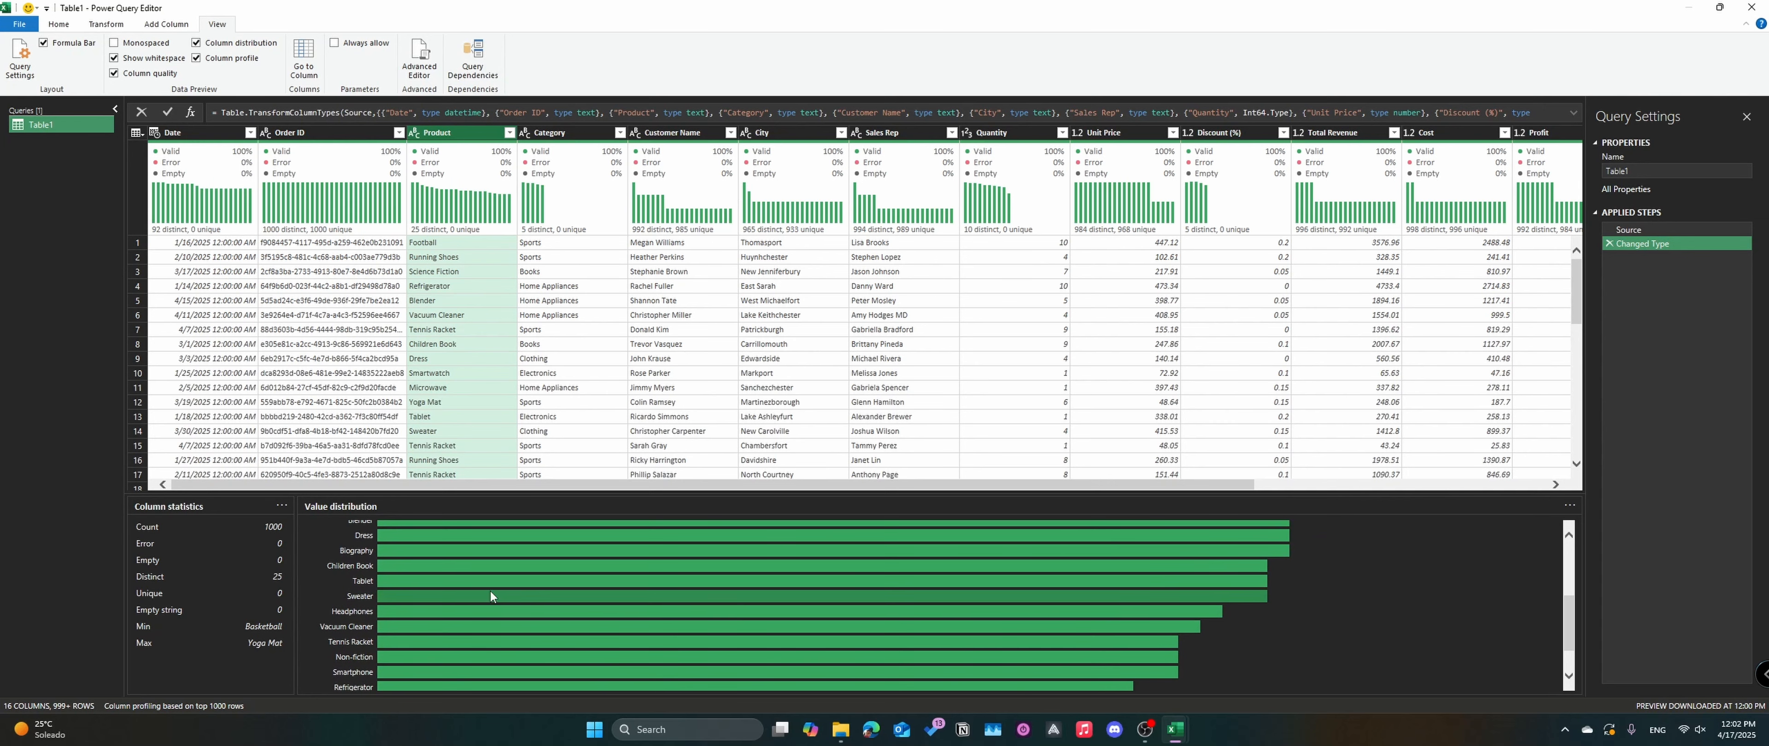
mouse_move(498, 586)
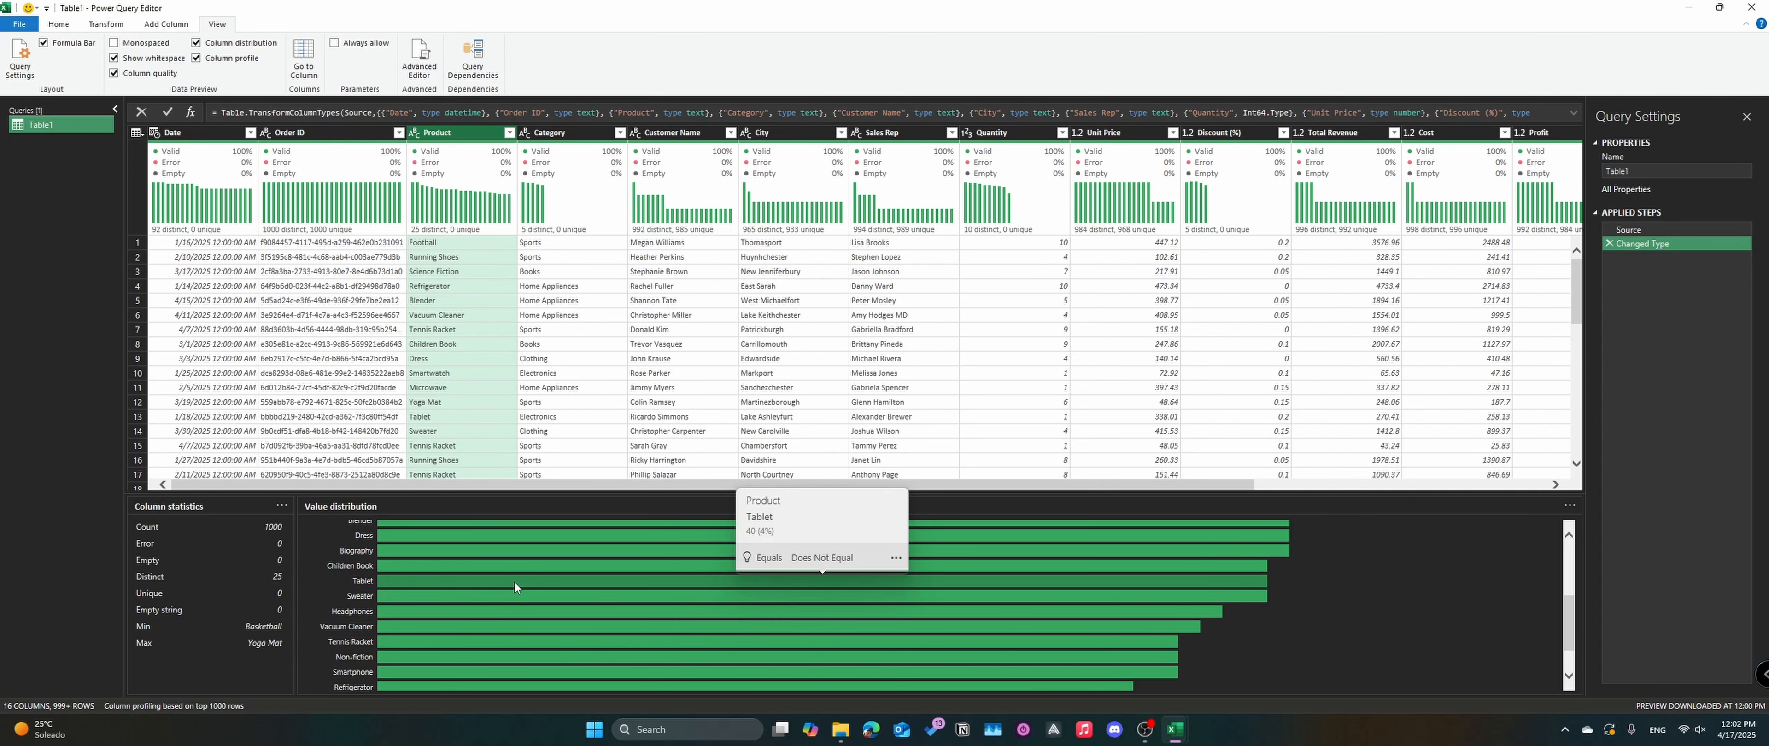
scroll(515, 576, up, 4)
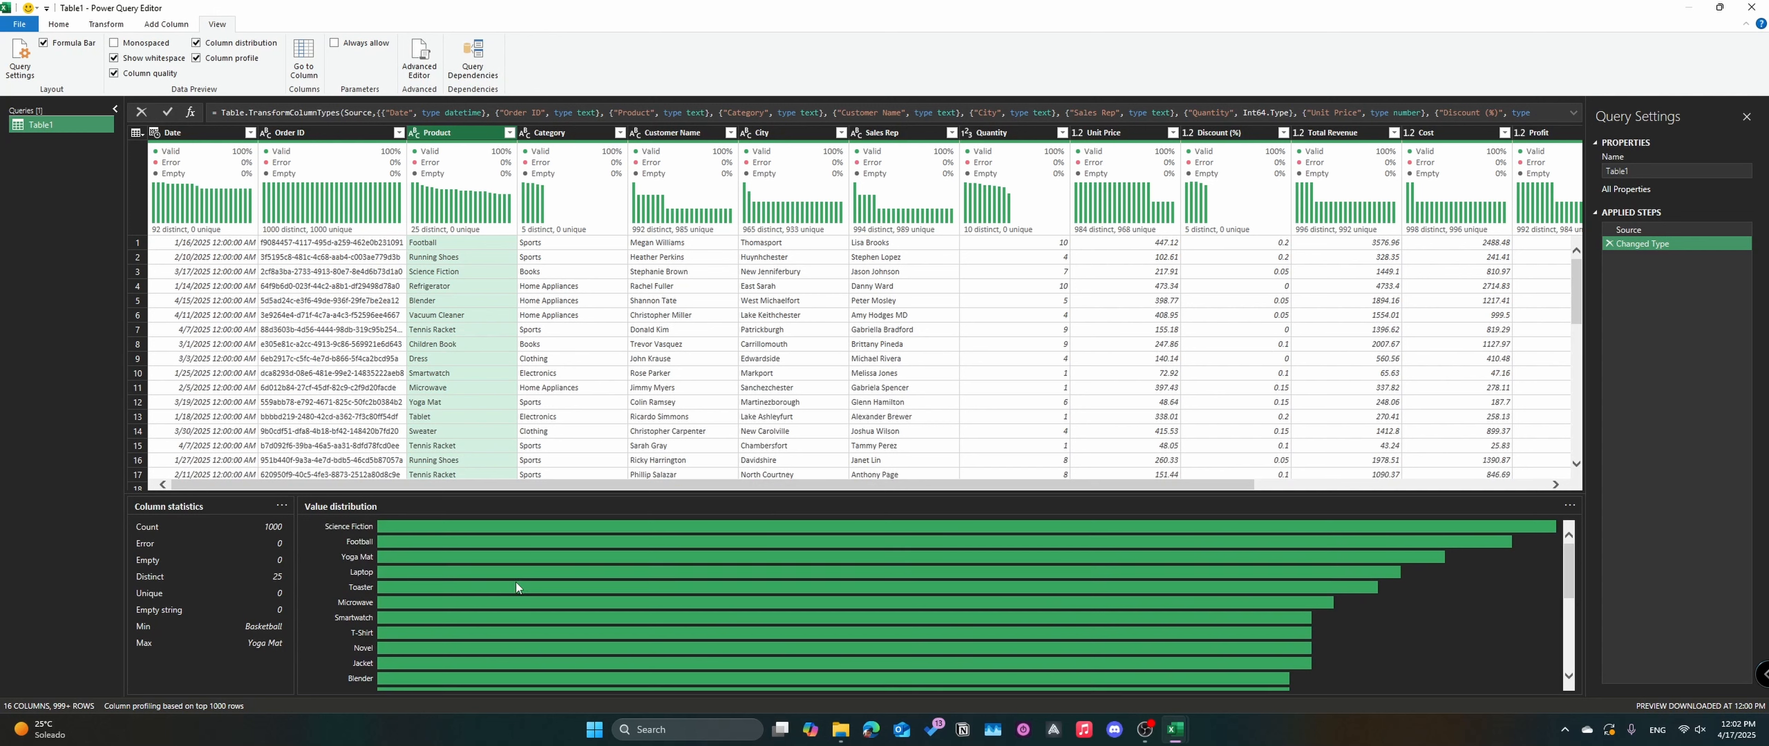
click(582, 130)
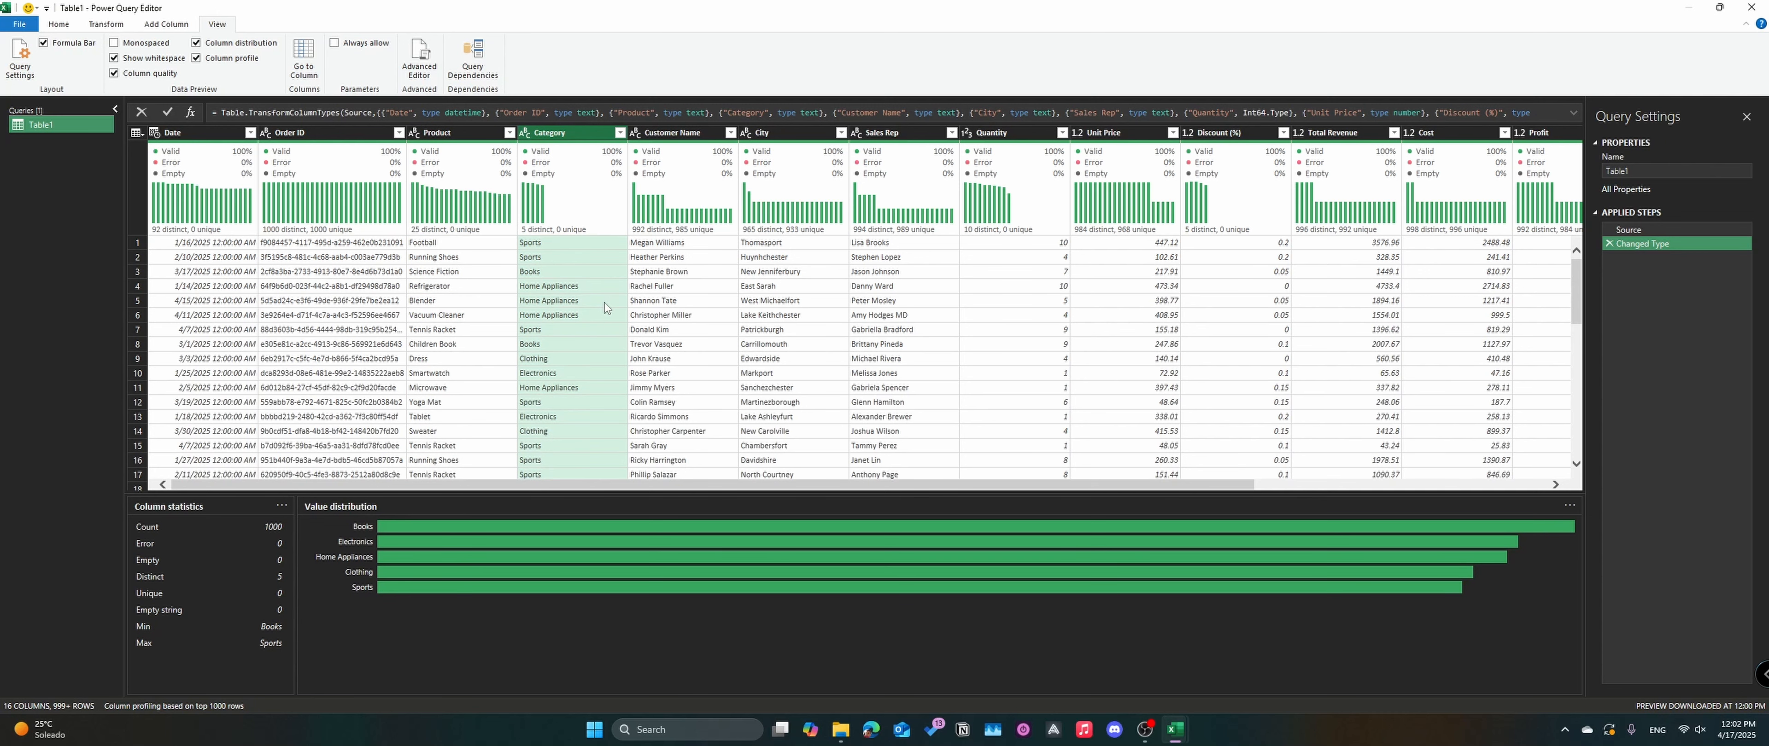
click(651, 300)
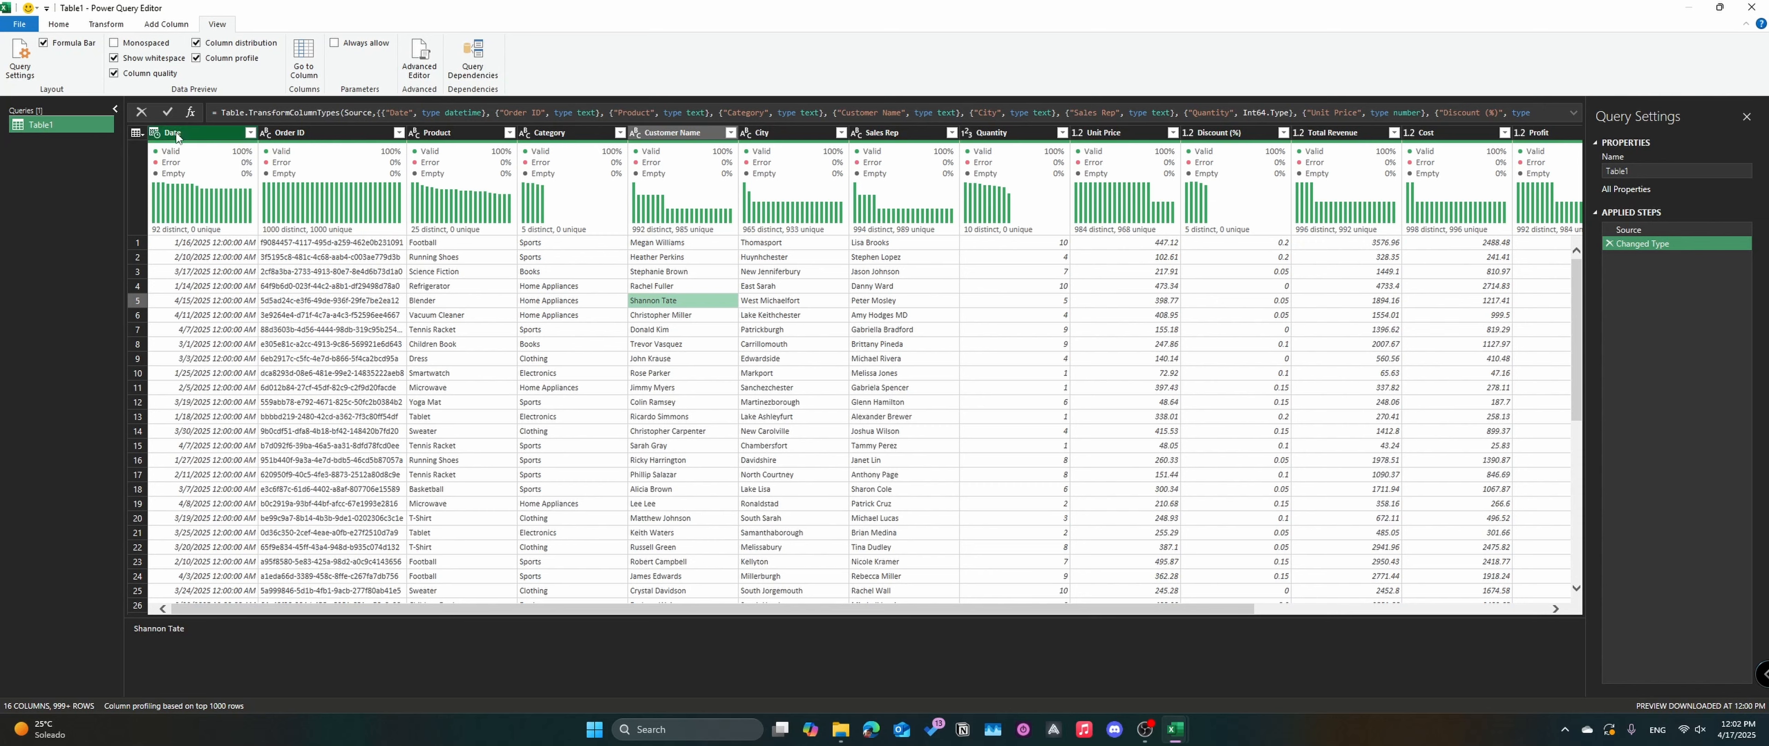
click(500, 300)
scroll(500, 302, right, 3)
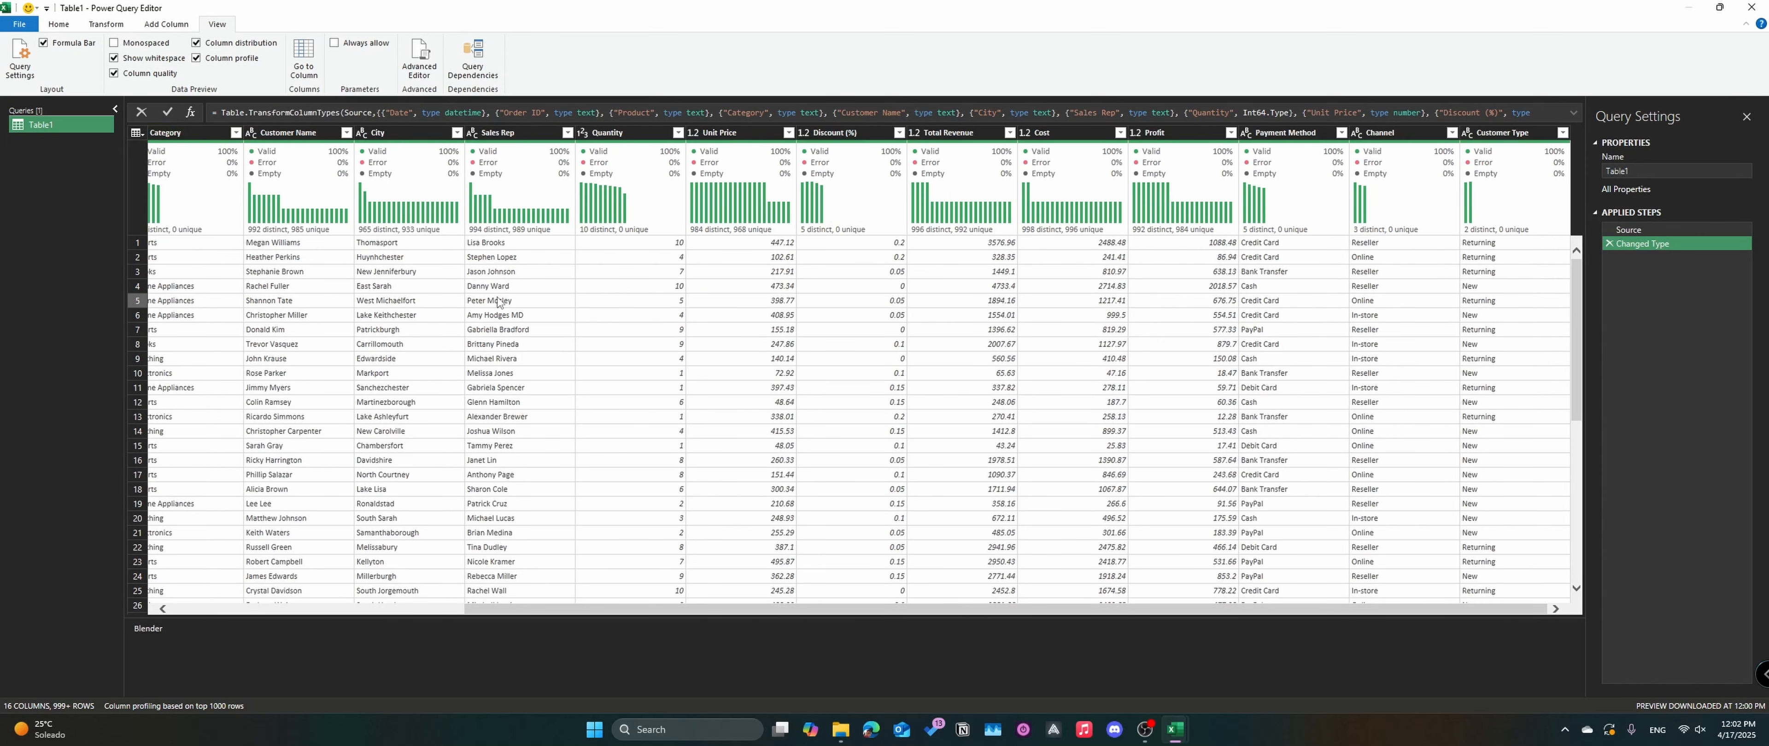
scroll(508, 300, left, 3)
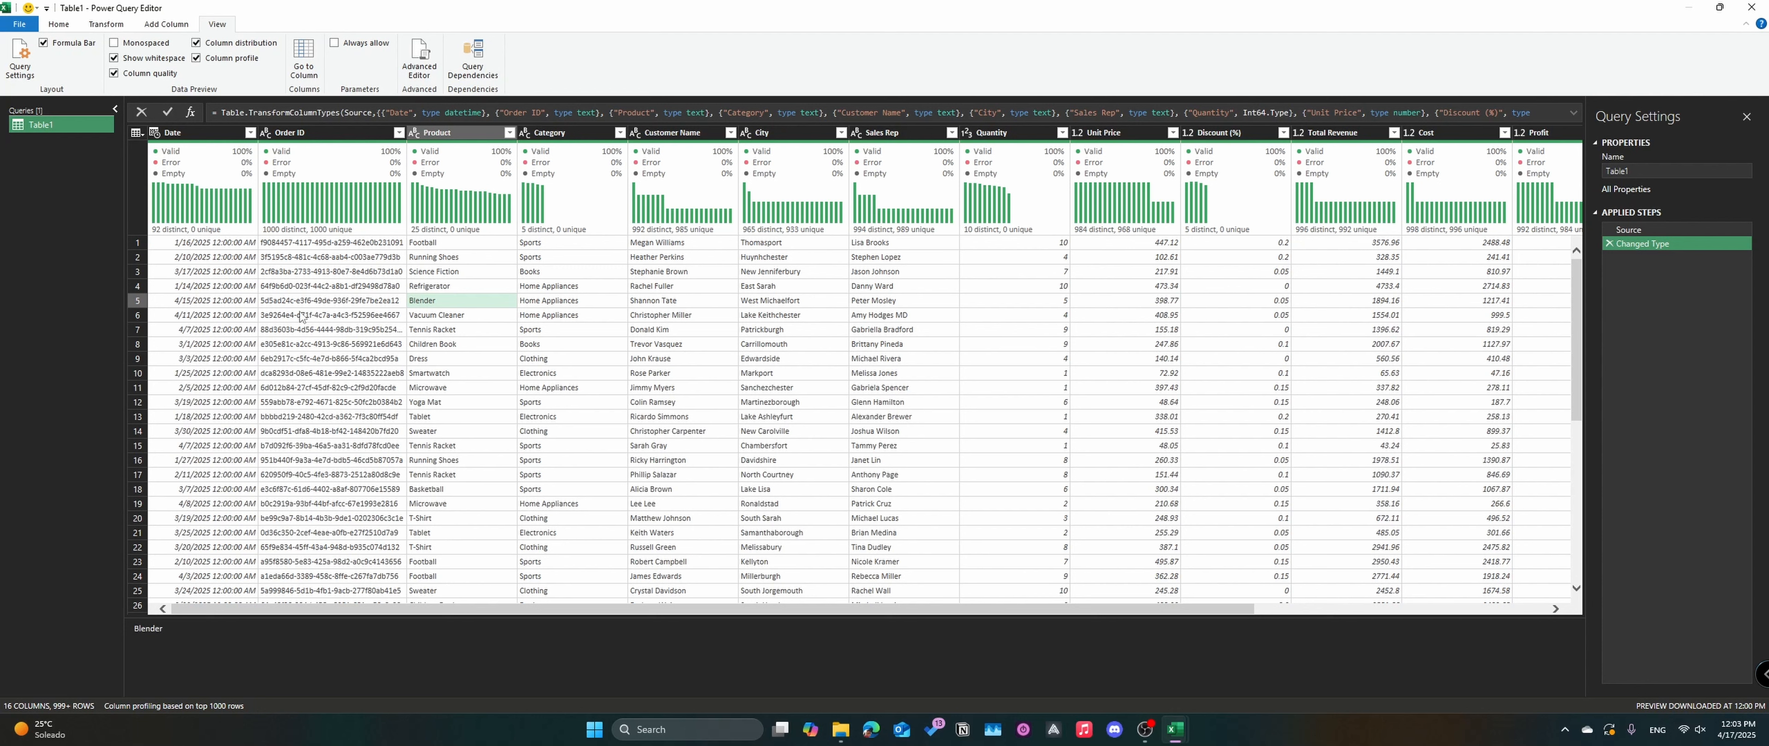
Step: Add a Year column extracted from the Date column to the query
click(60, 26)
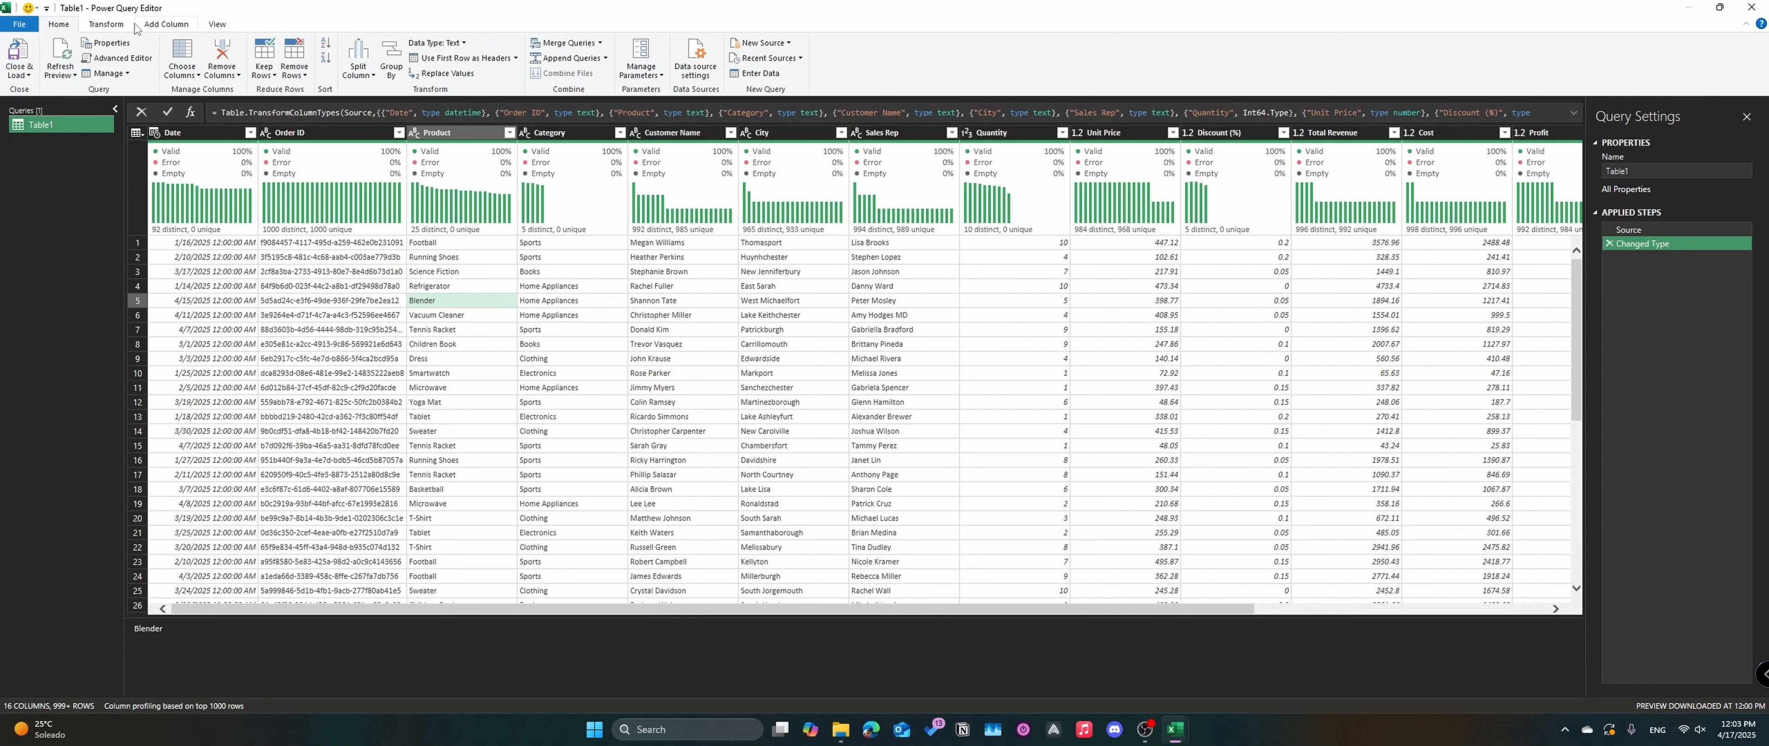
click(195, 135)
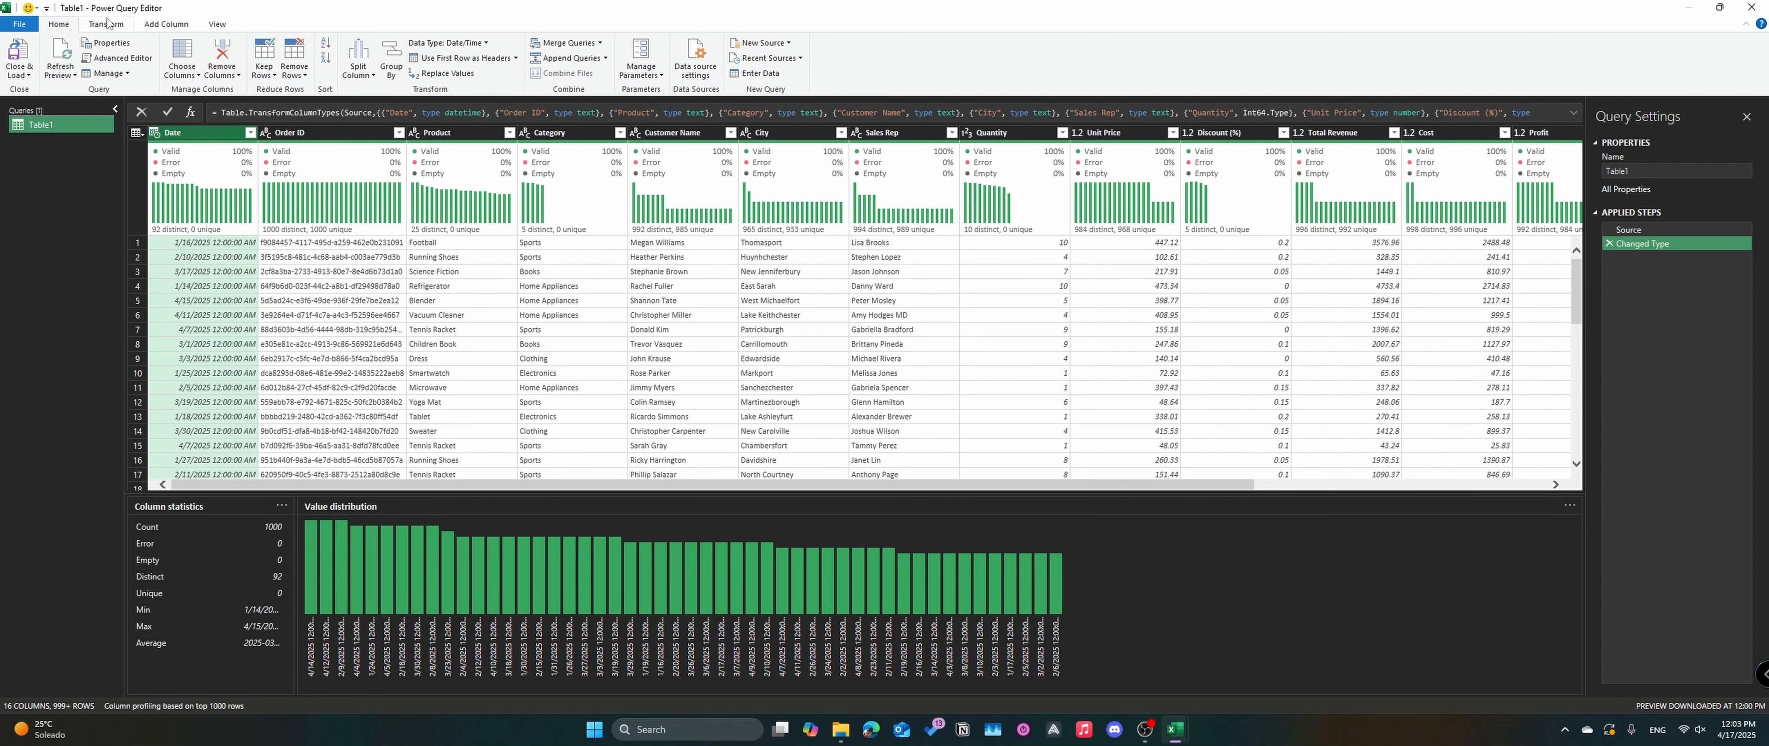
click(171, 29)
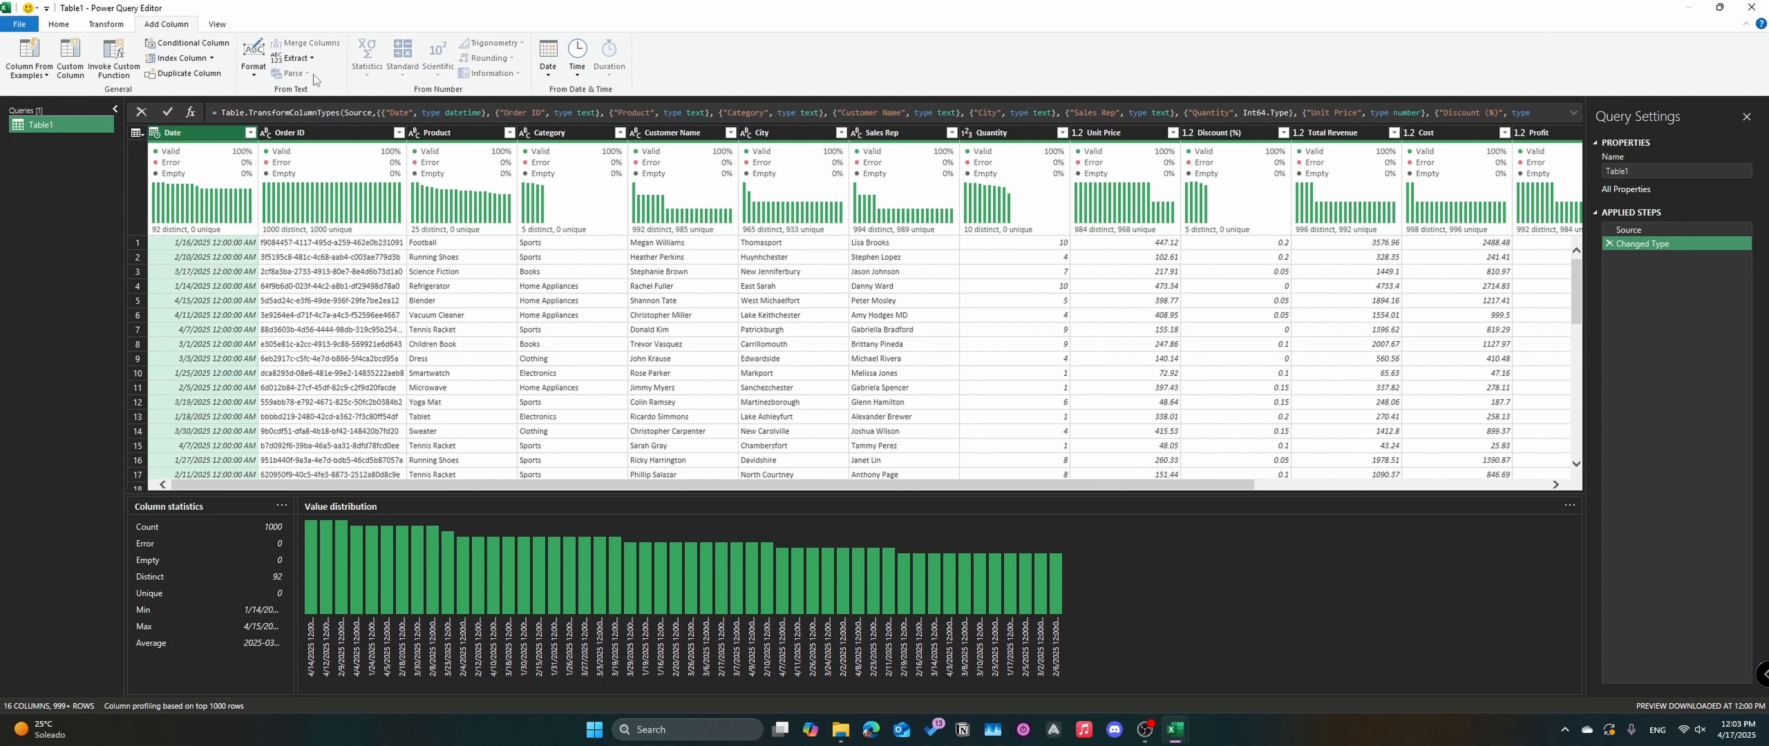
click(548, 62)
mouse_move(586, 141)
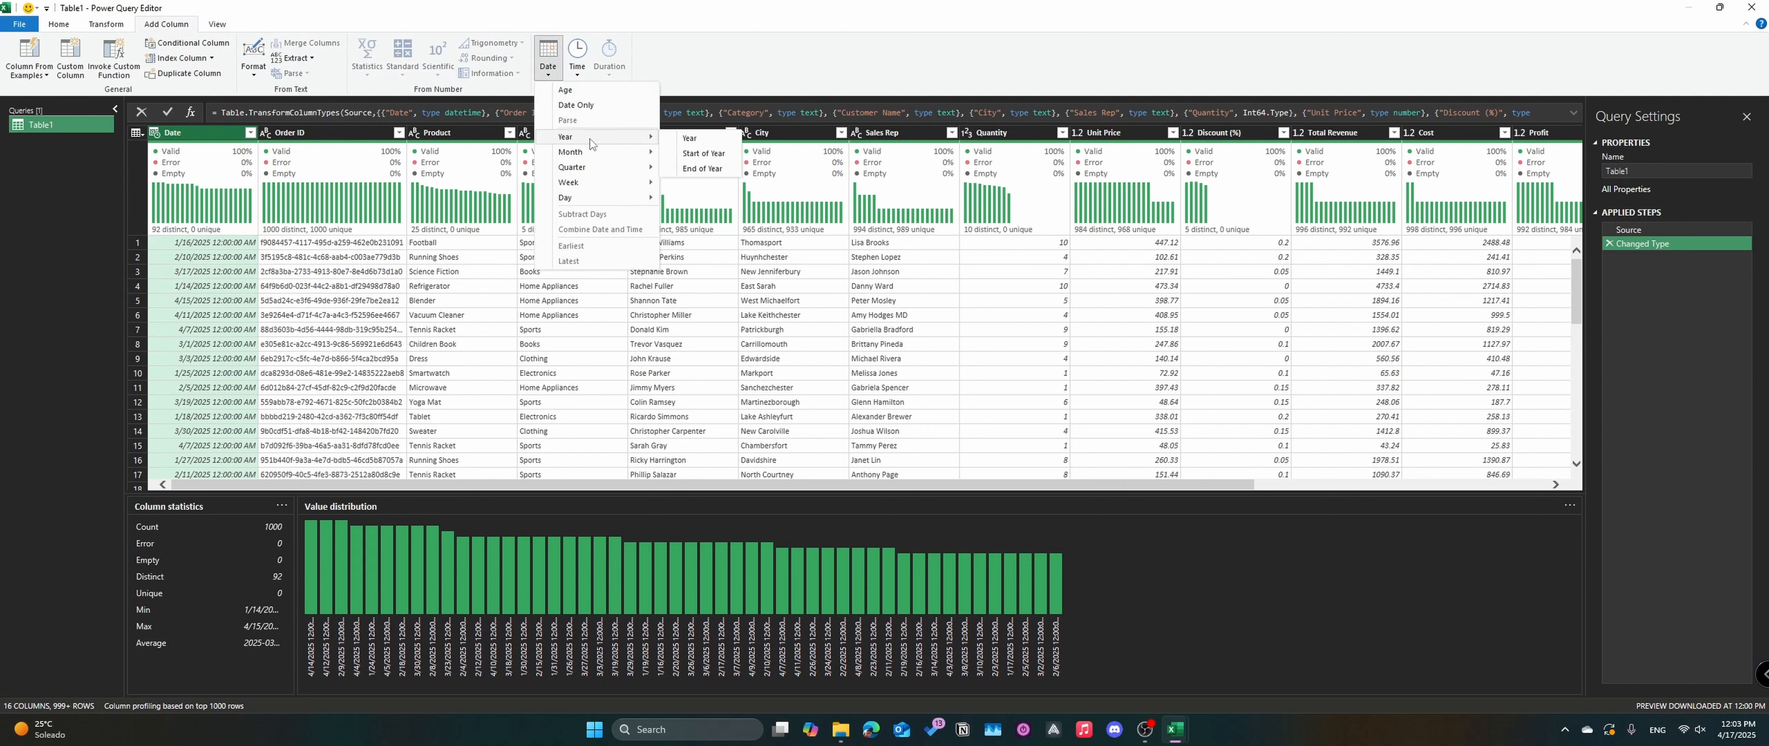
click(698, 137)
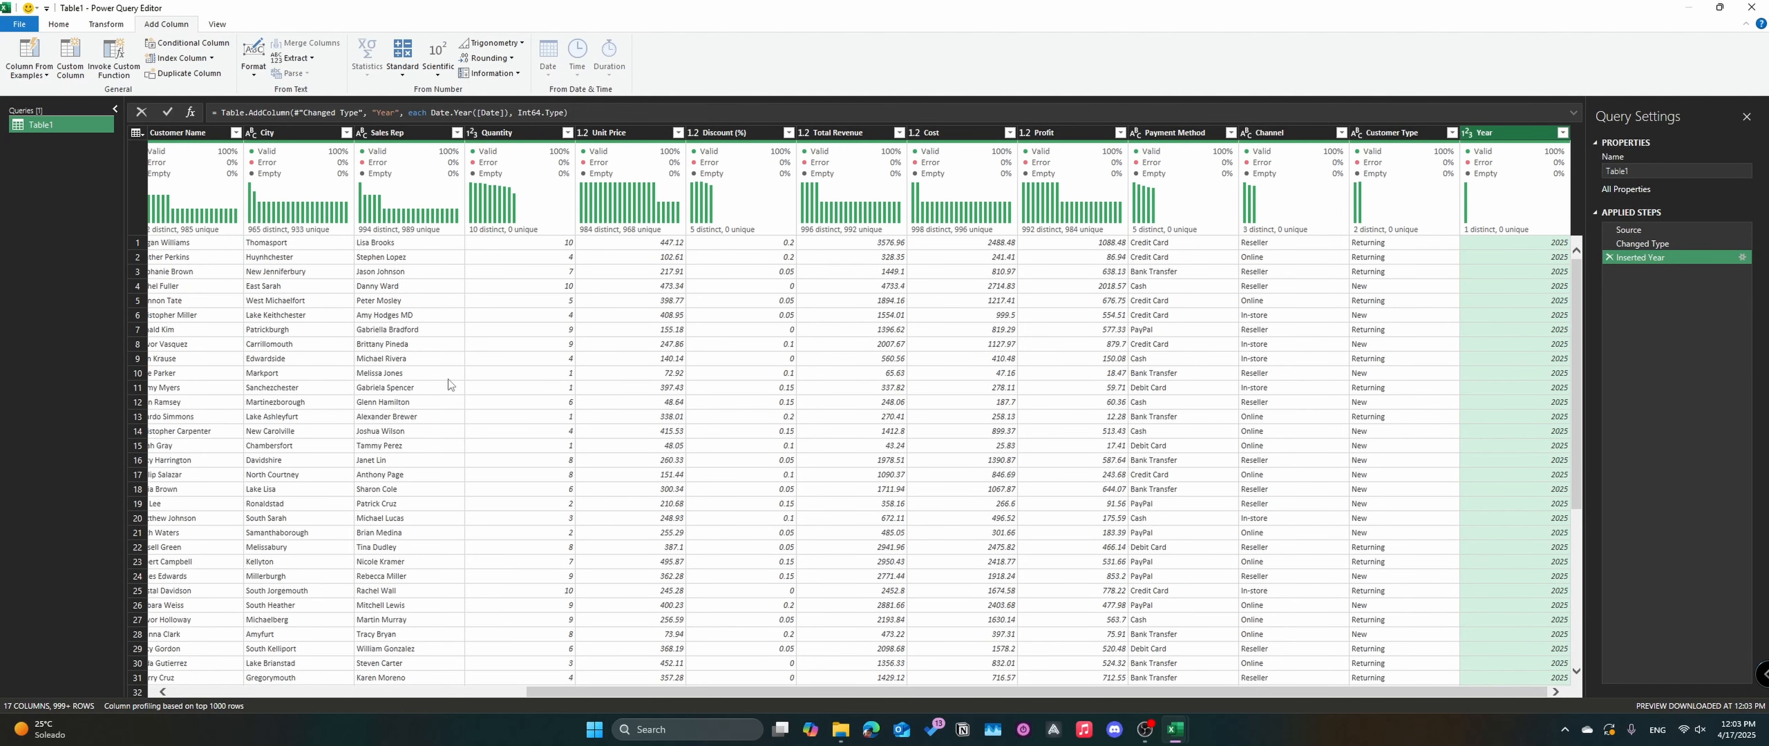
Step: Add a Name of Day column derived from the Date column to the query
scroll(409, 370, left, 5)
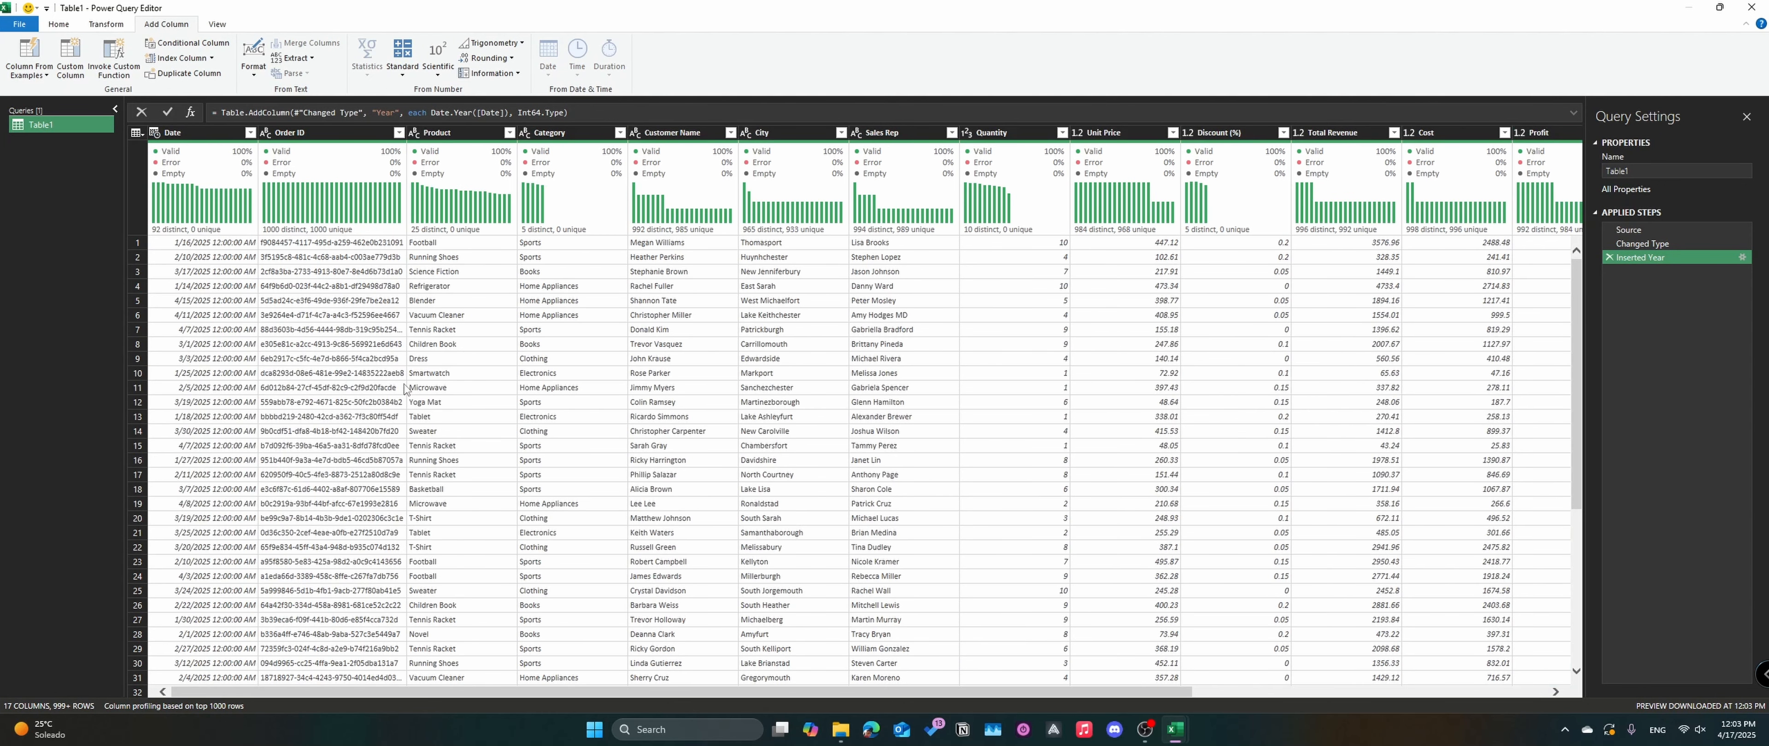
right_click(196, 137)
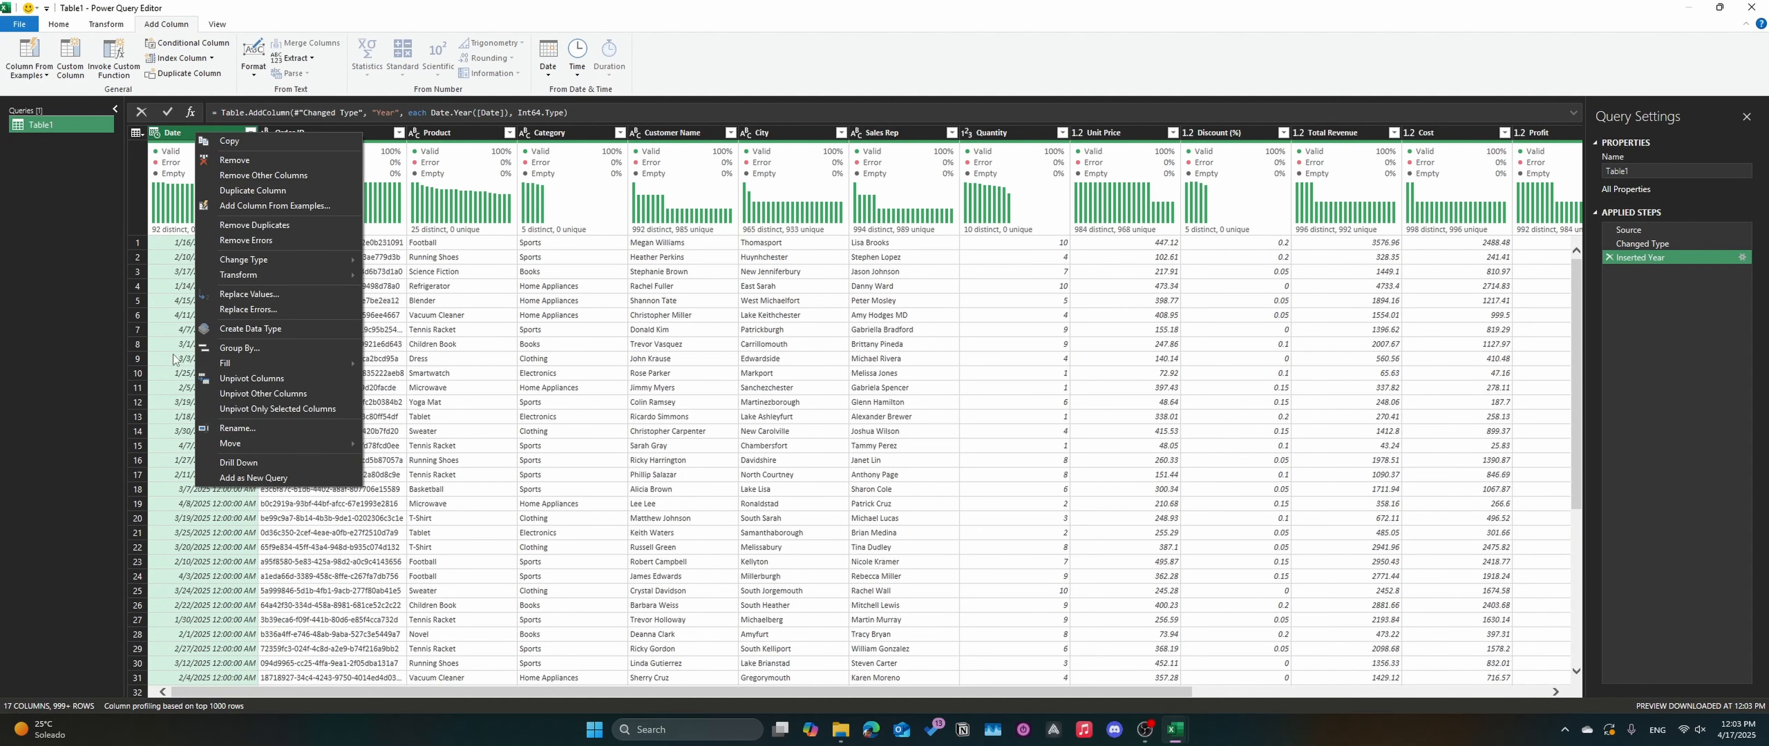
click(179, 344)
click(181, 138)
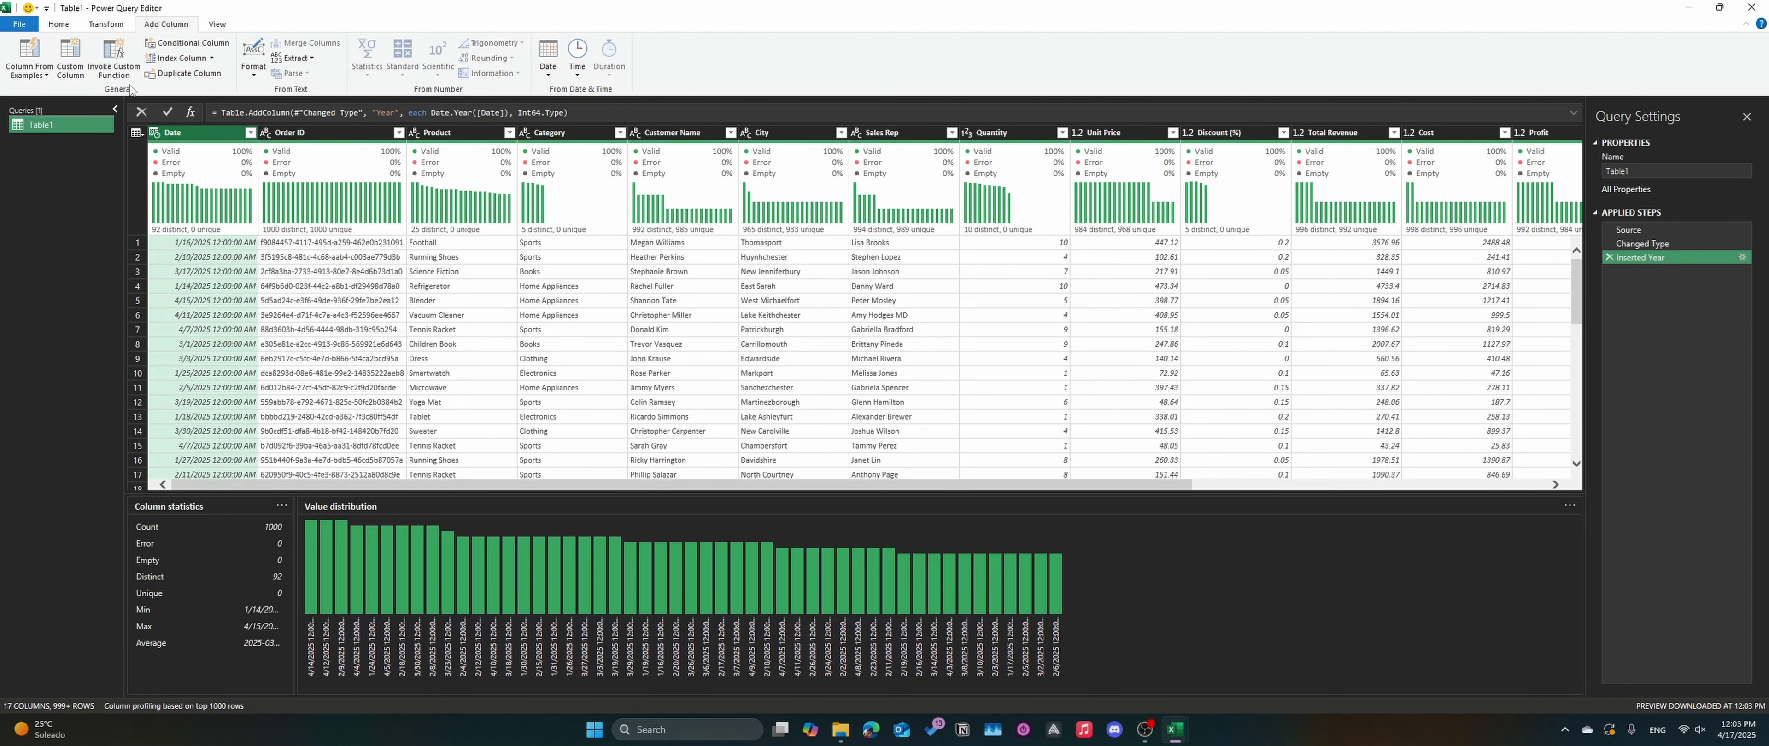
click(550, 69)
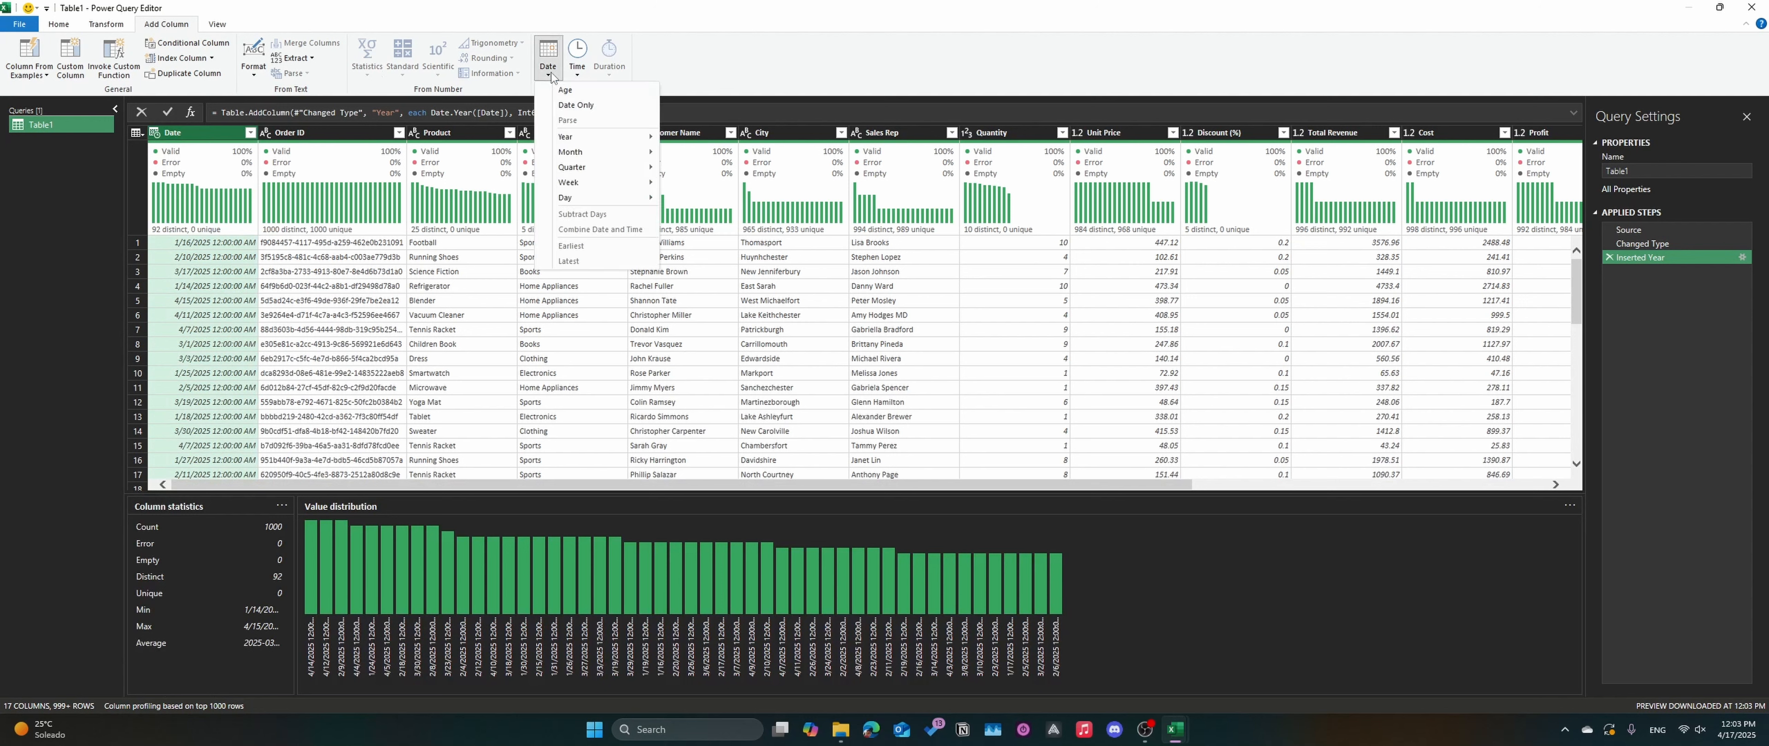
mouse_move(595, 186)
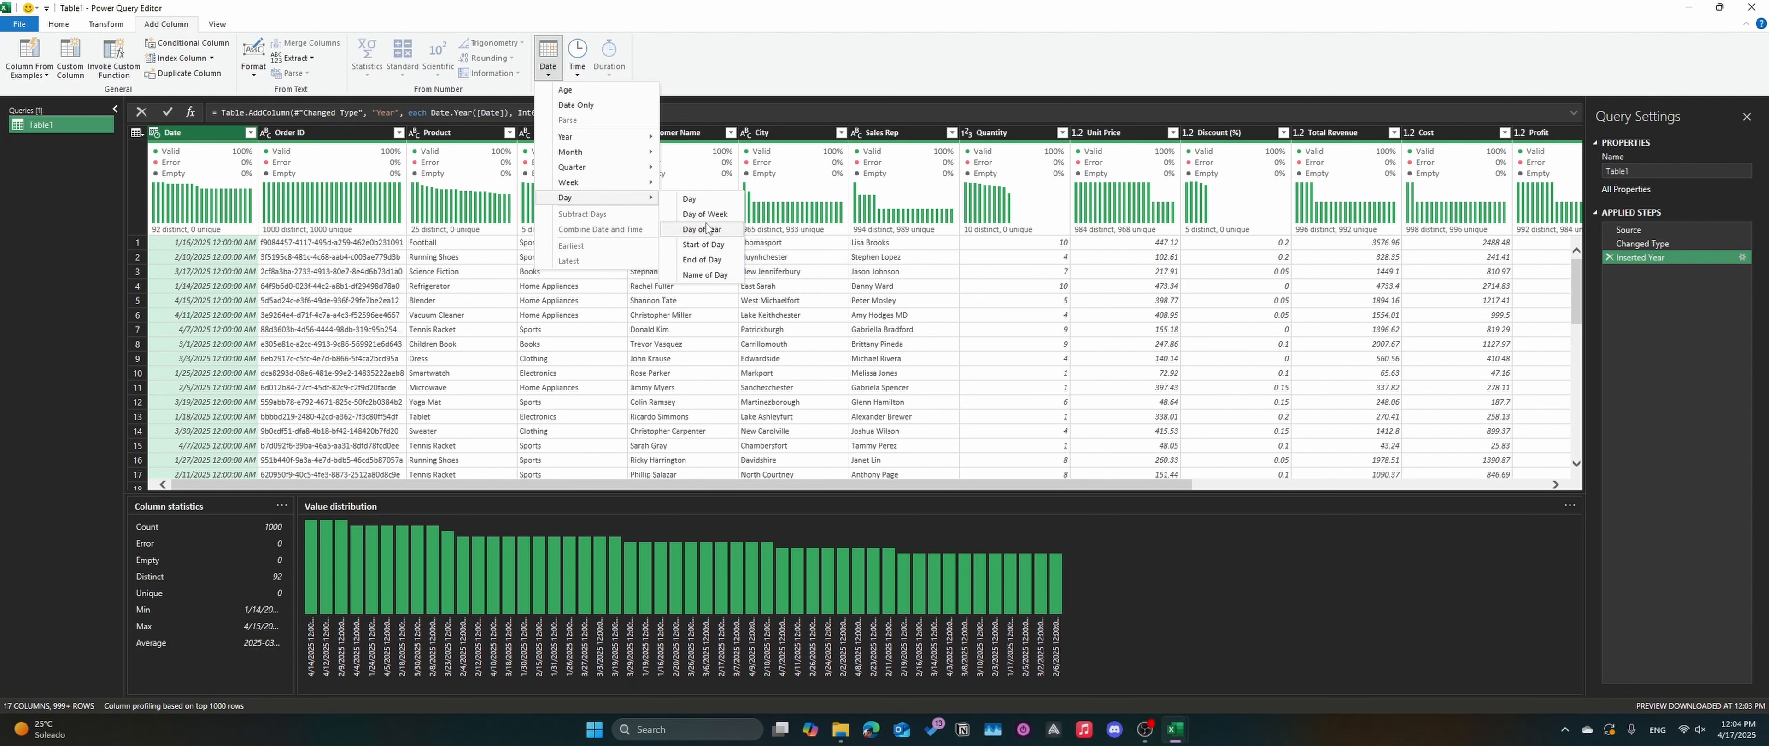
click(704, 275)
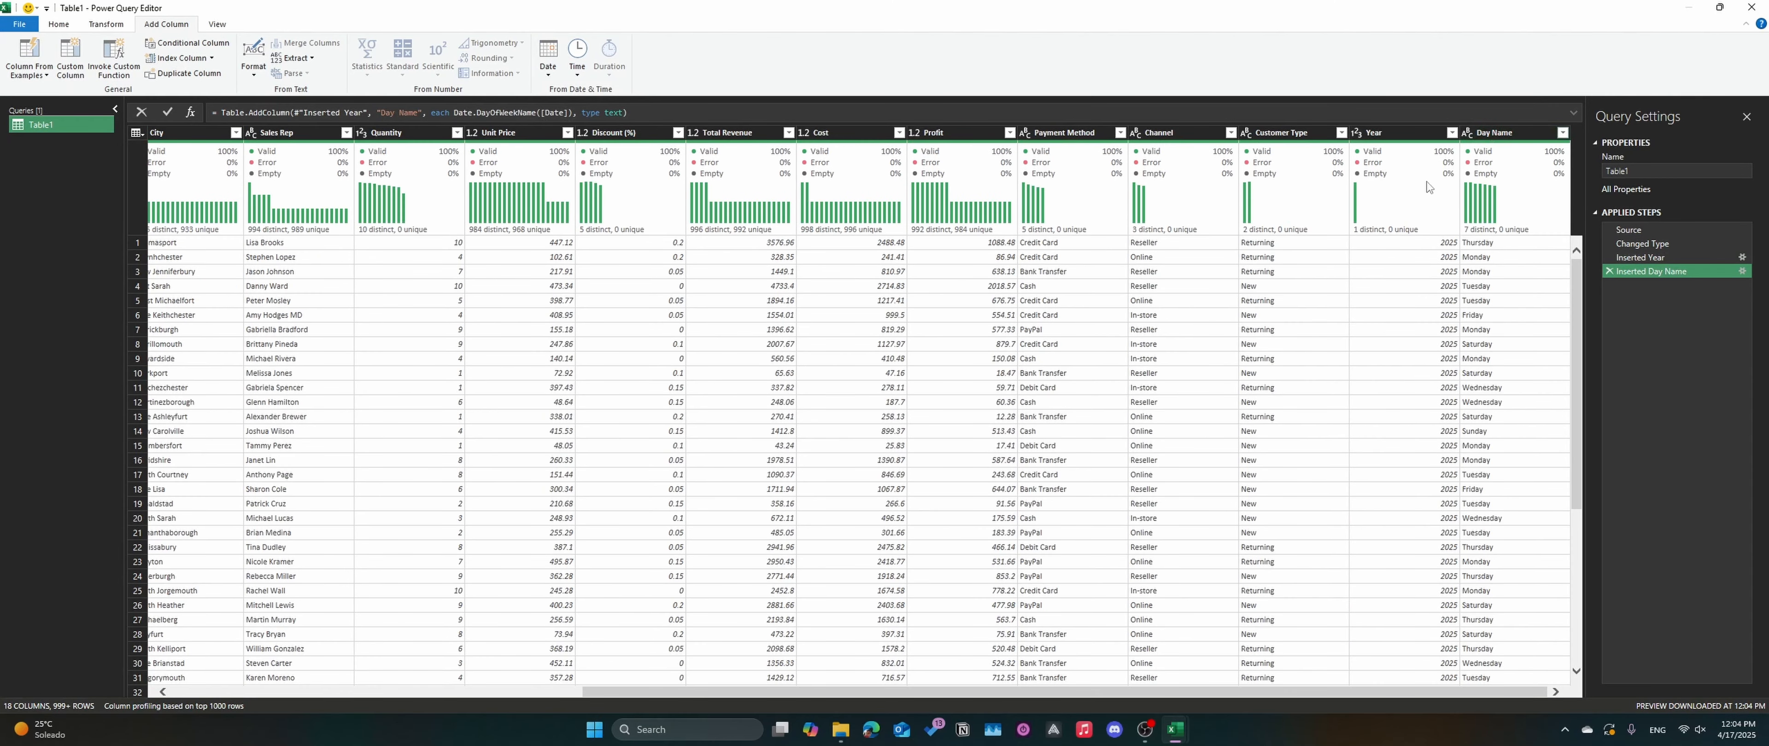
drag(882, 691, 467, 691)
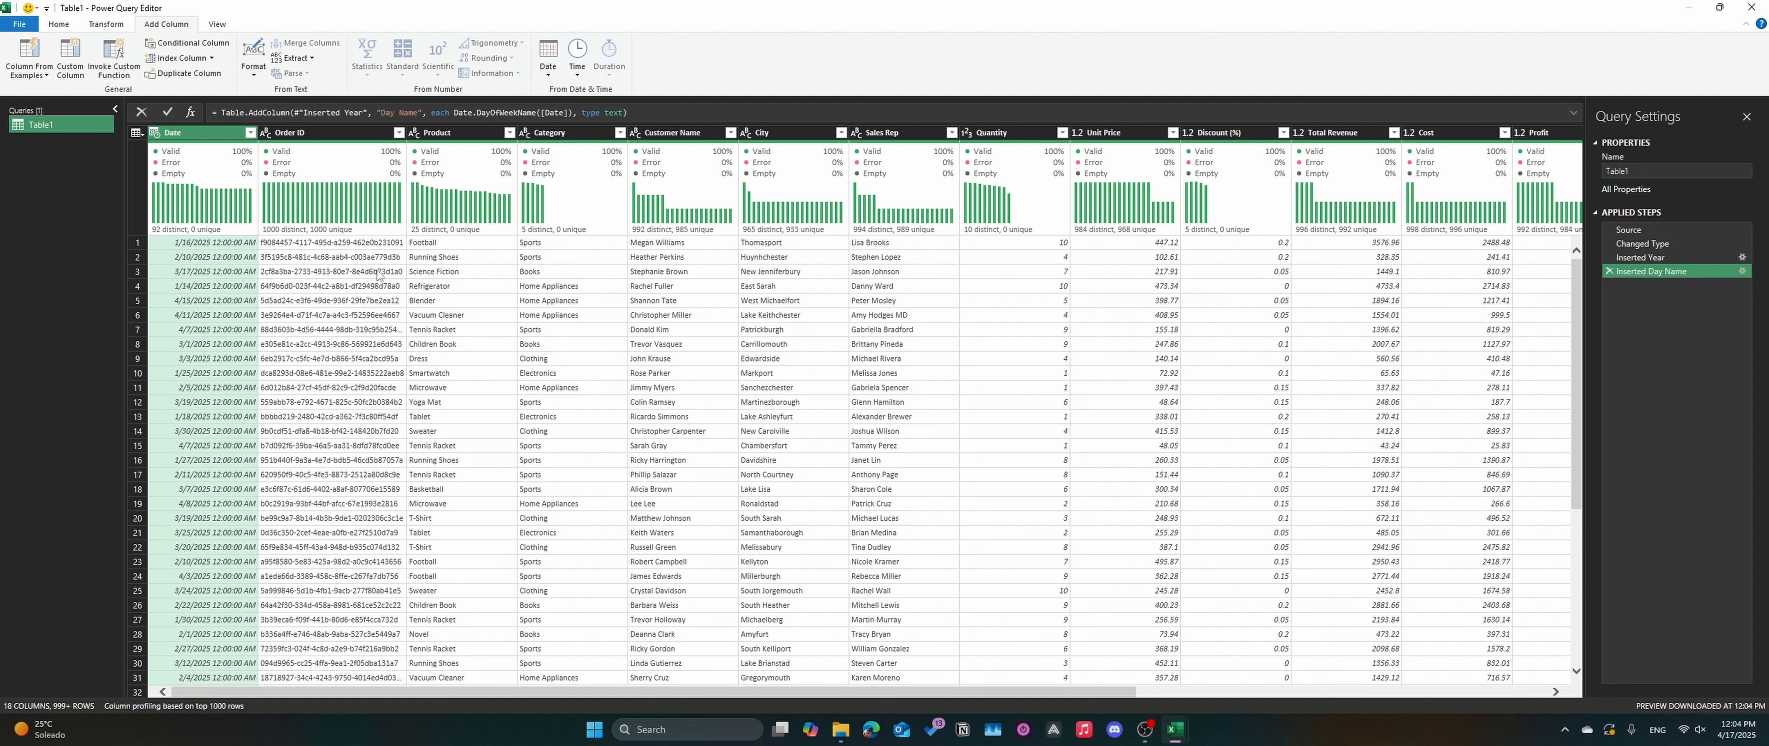
click(454, 431)
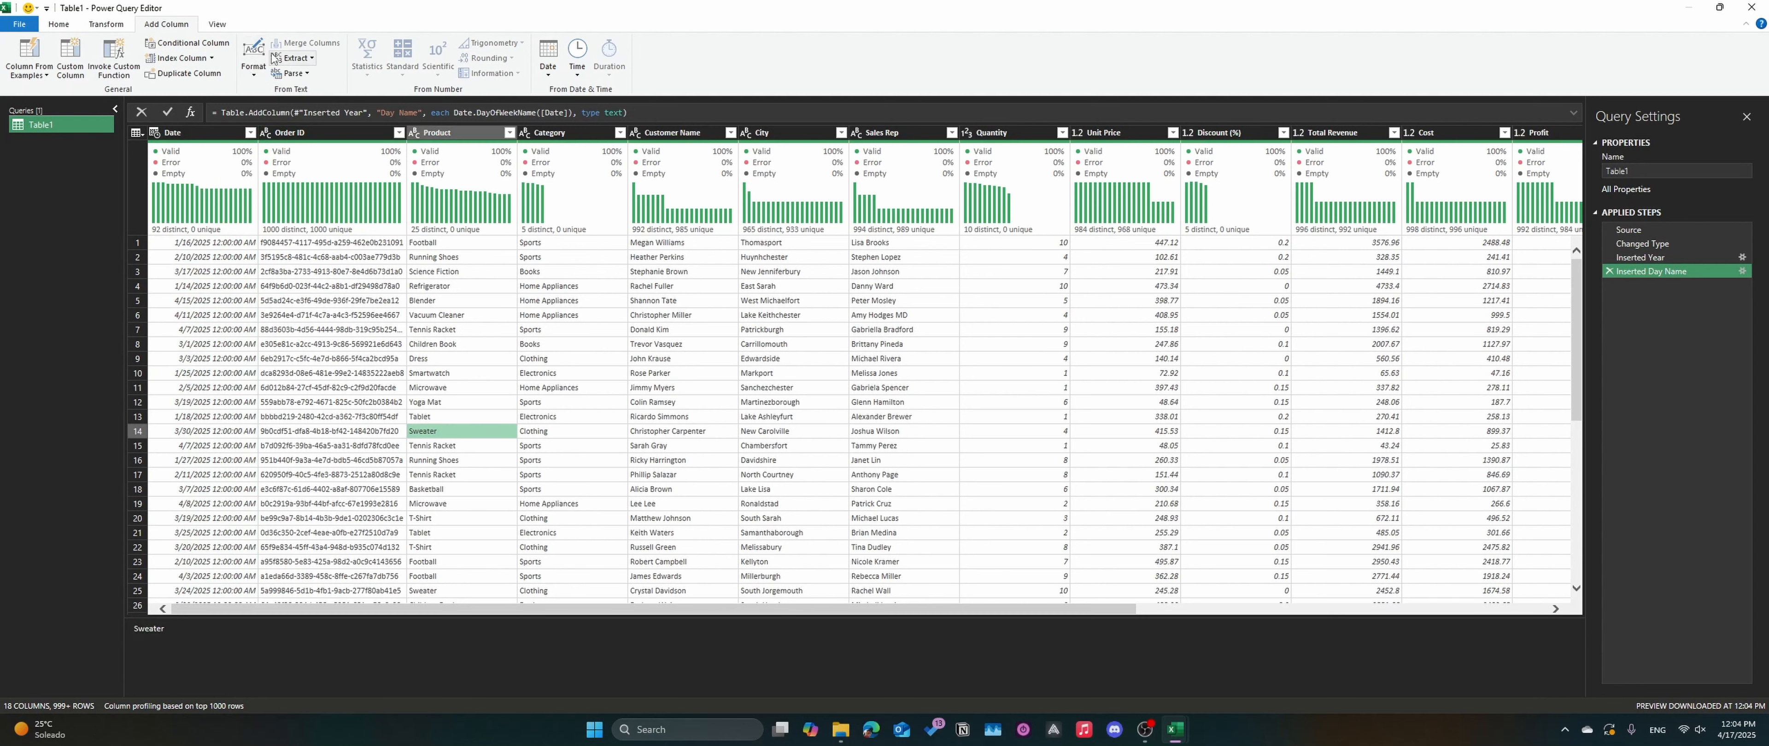
click(96, 24)
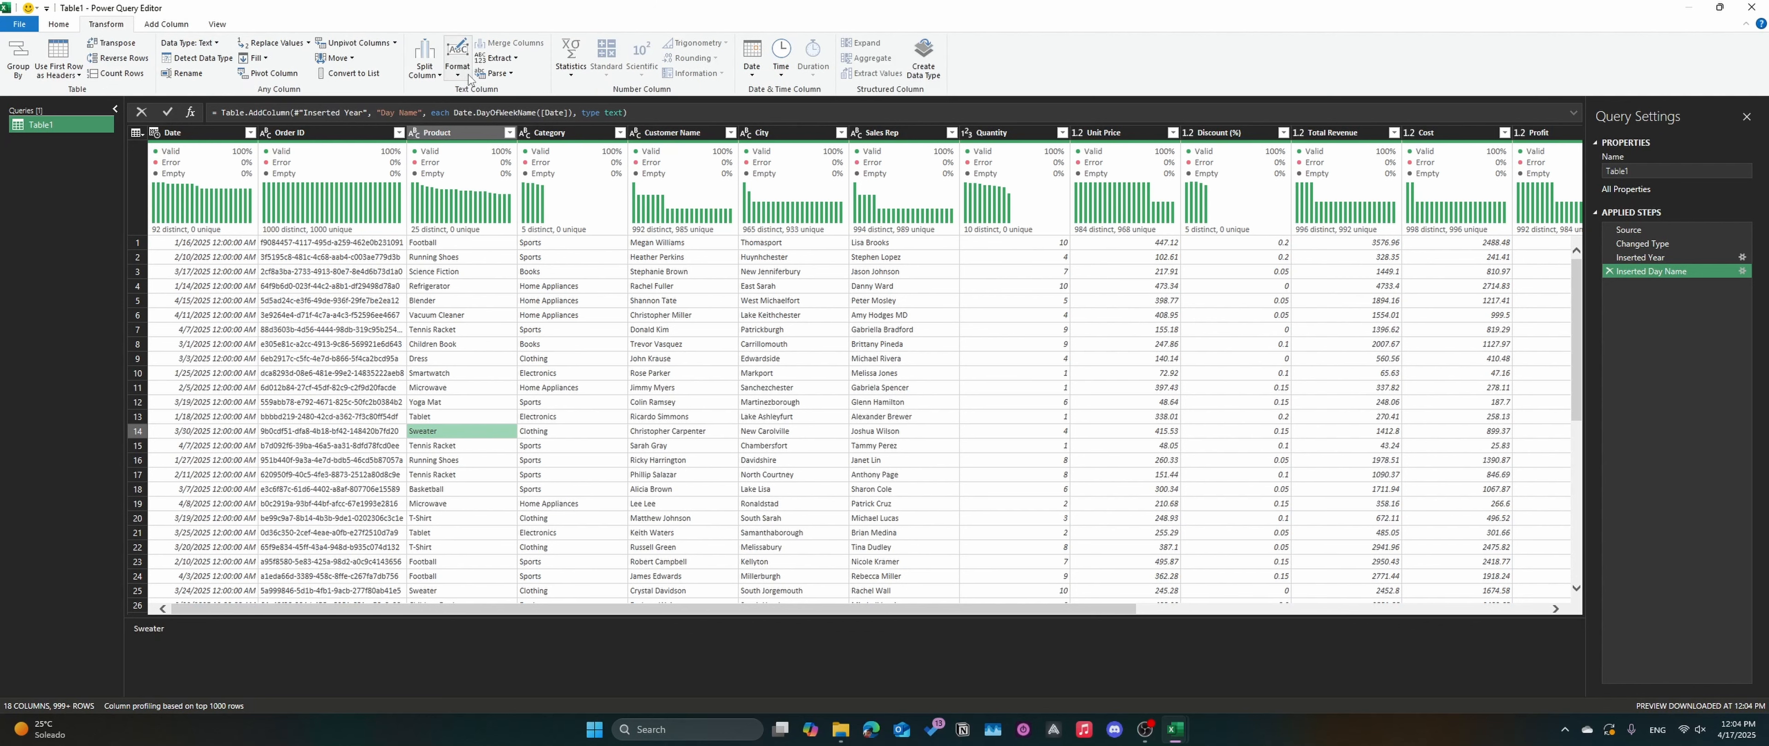
click(205, 671)
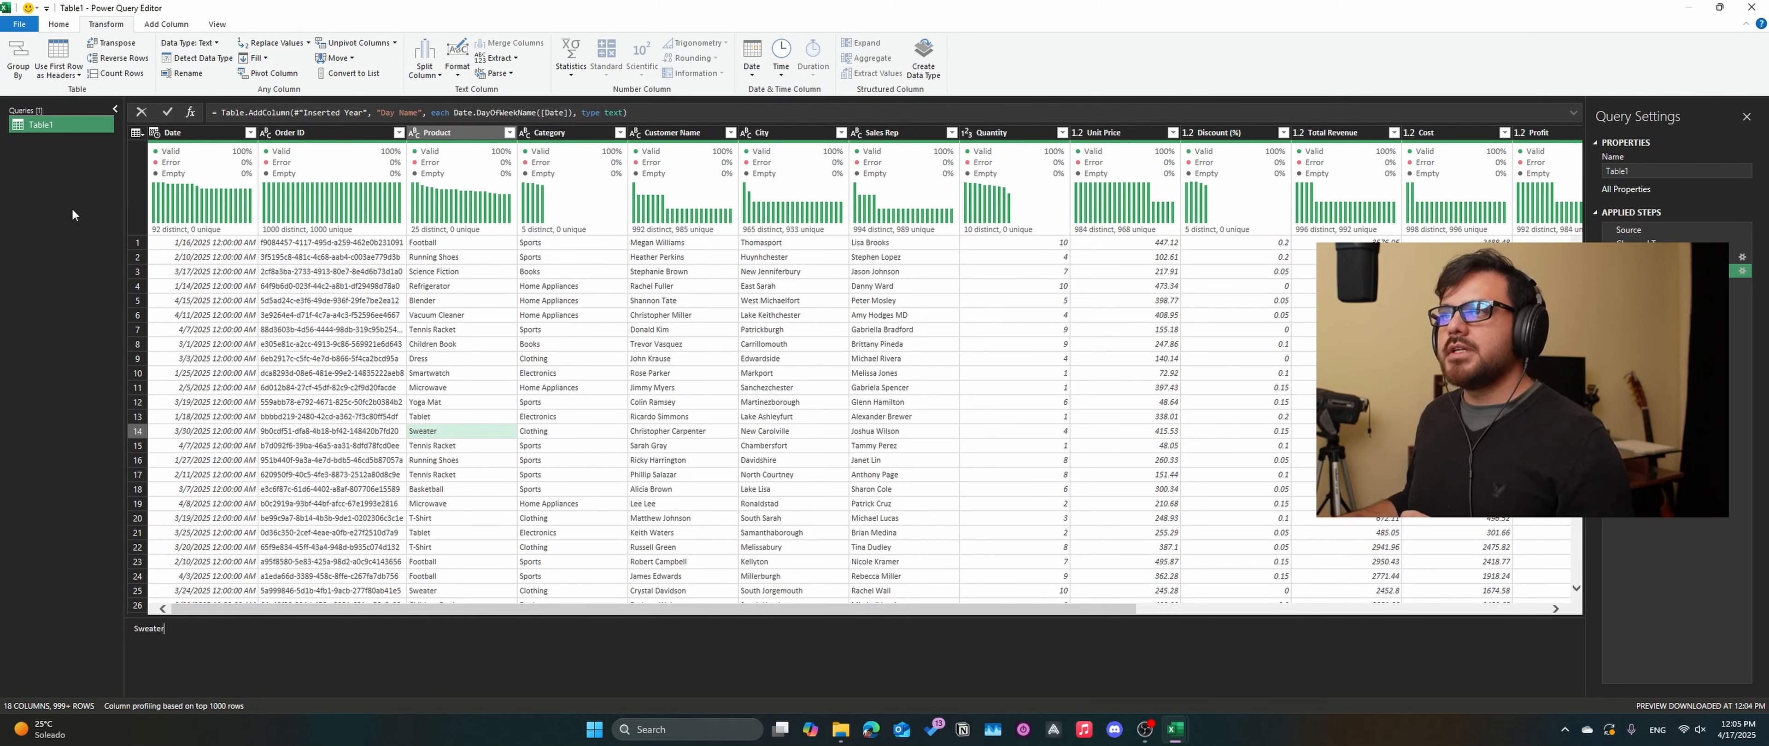
Step: Examine the query's full M code in the Advanced Editor, from the source through the inserted date columns
click(72, 25)
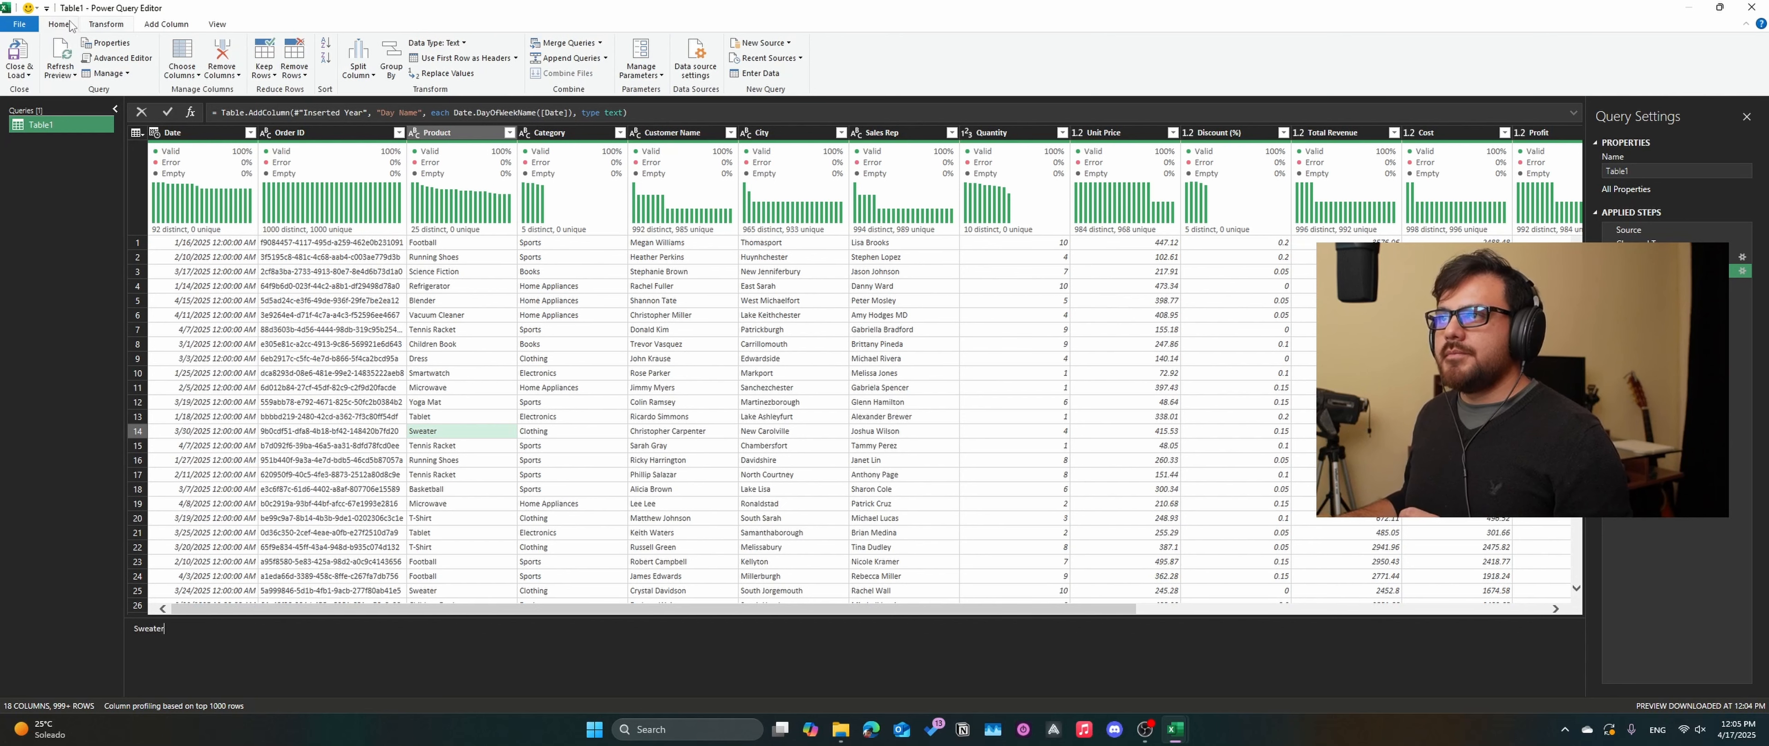
click(129, 57)
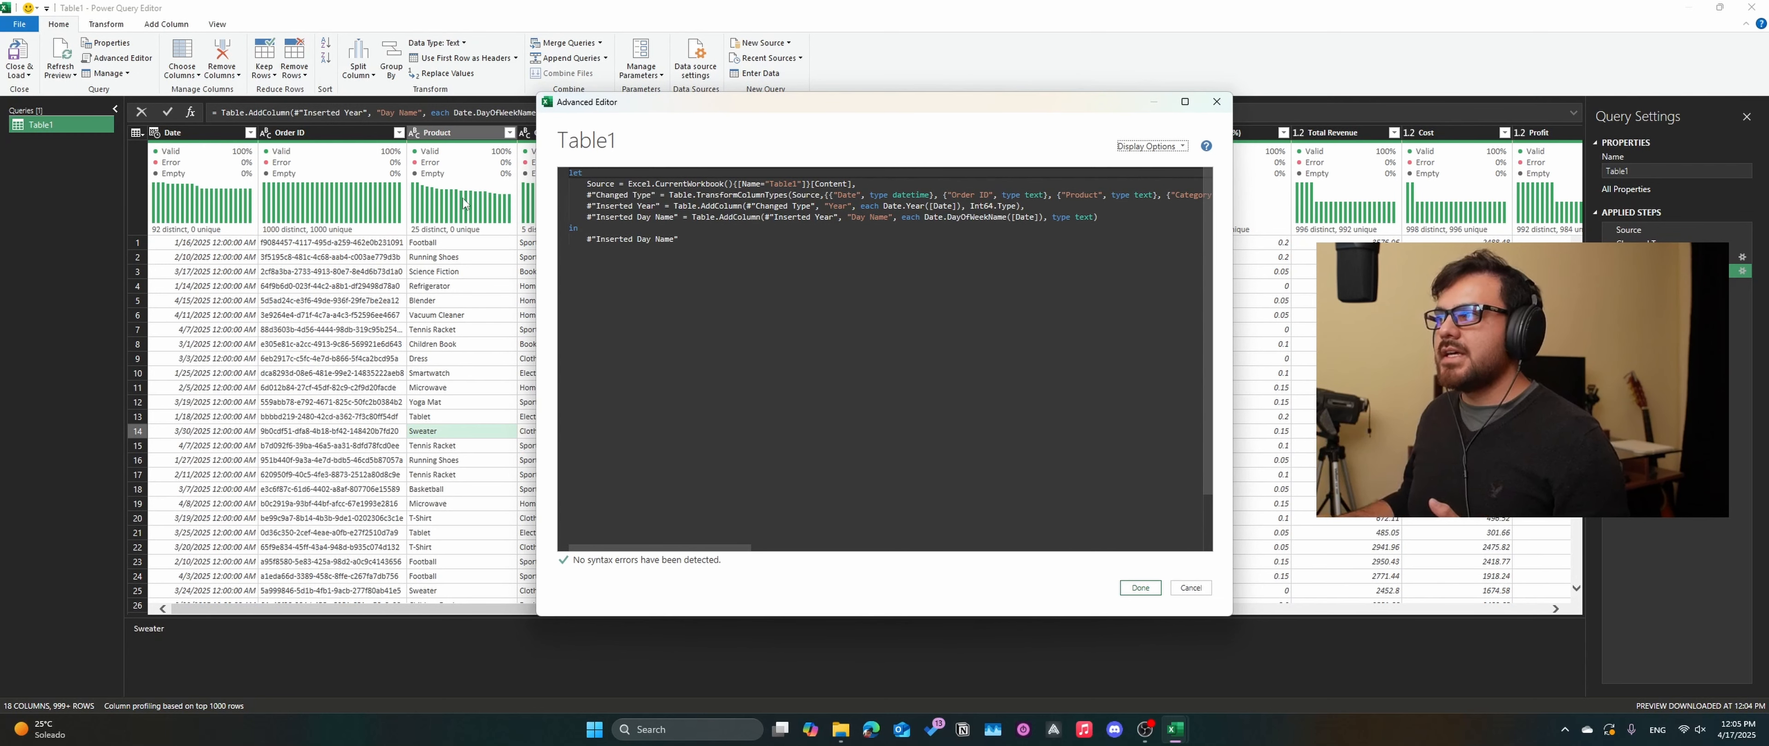
click(753, 270)
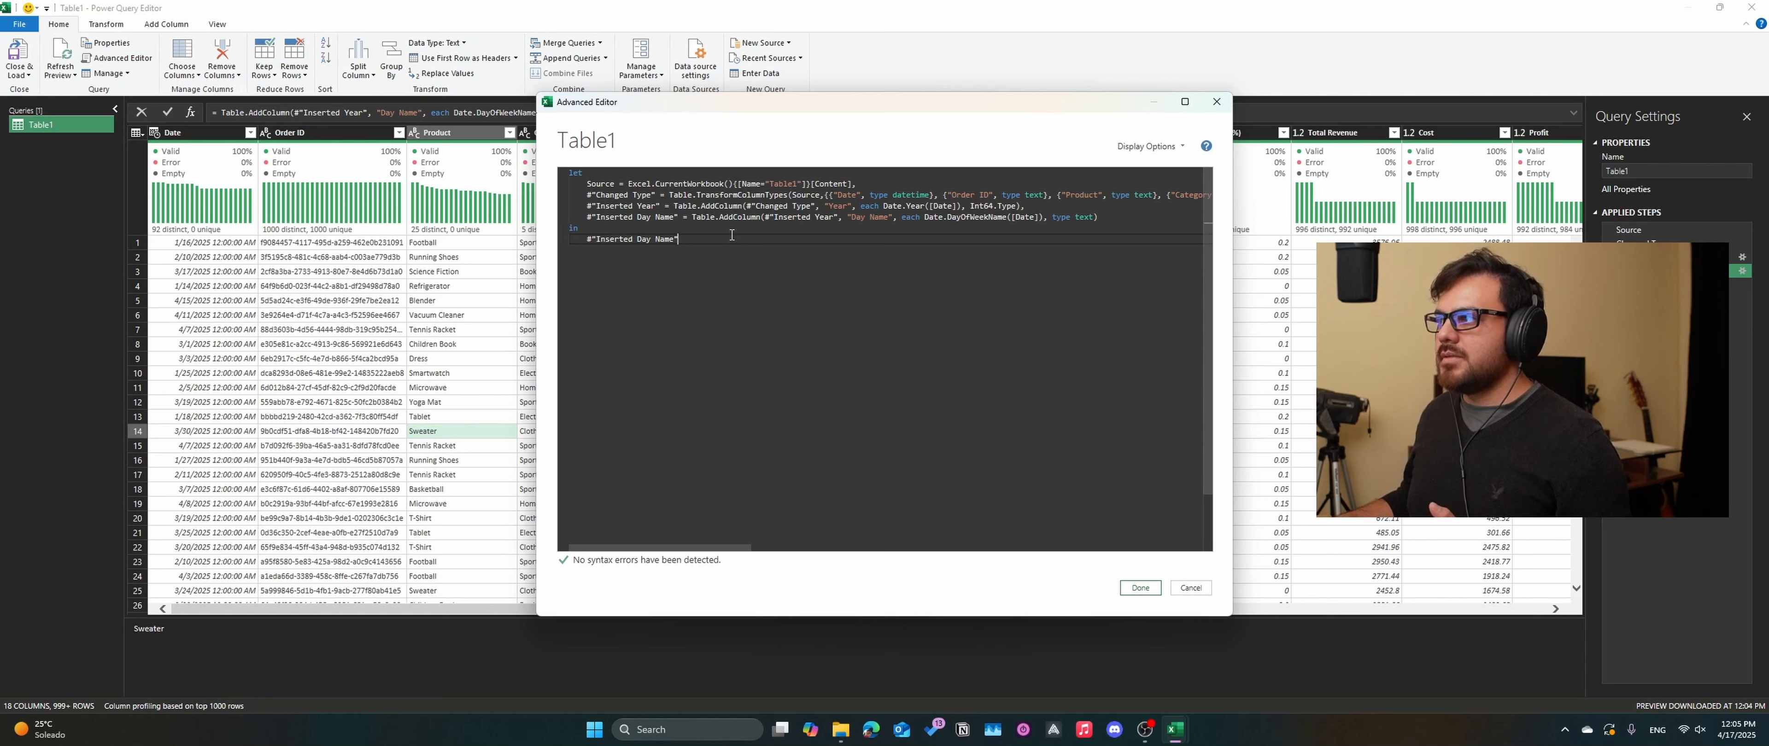
drag(722, 238, 565, 181)
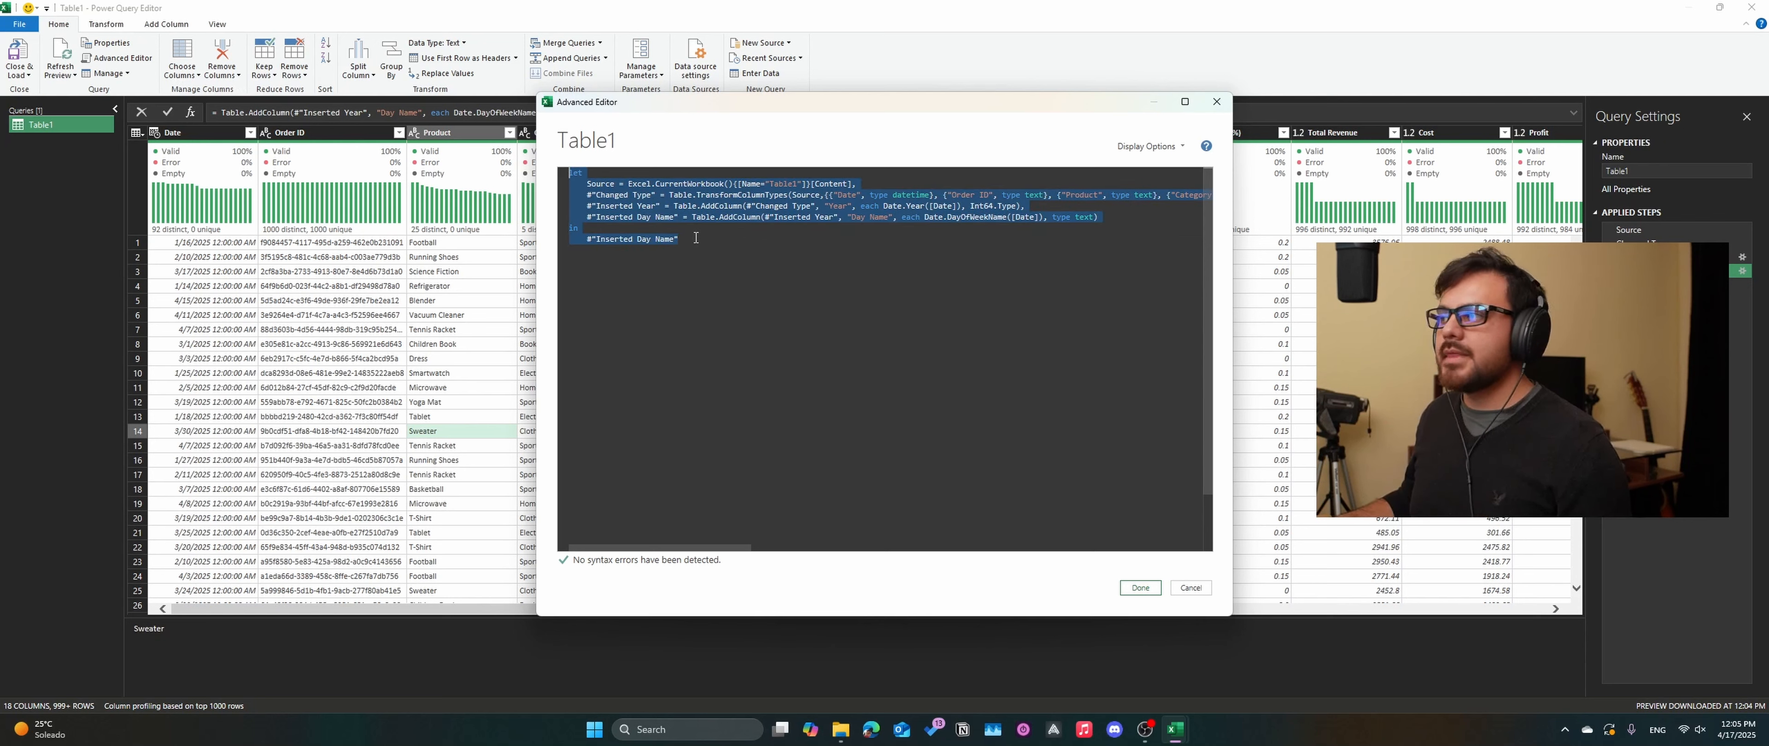
click(771, 270)
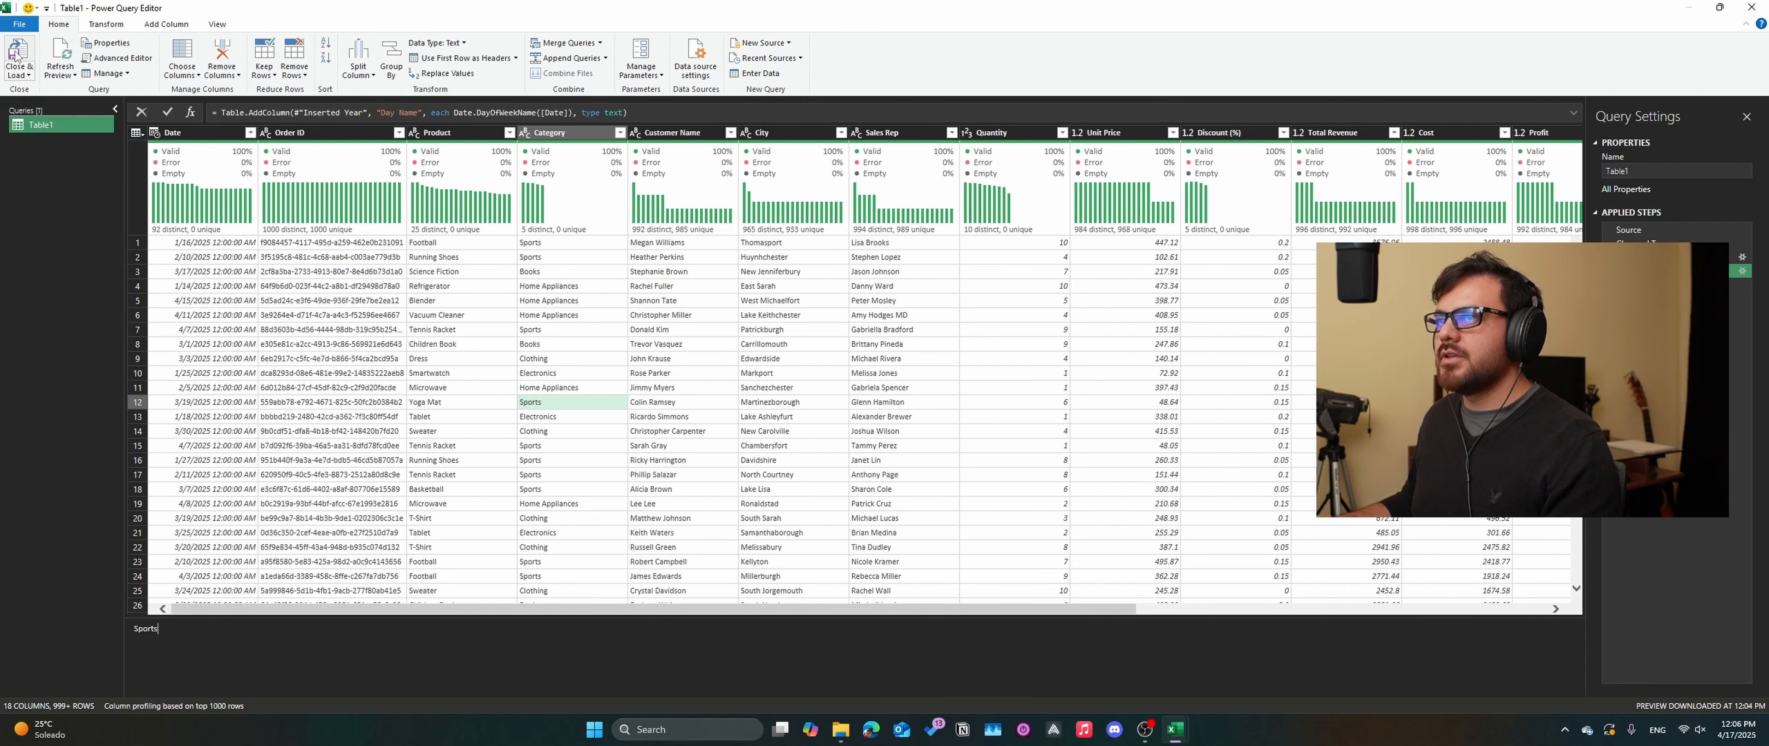
Step: Close and load the query results into a new worksheet and move that sheet after SalesData
click(16, 57)
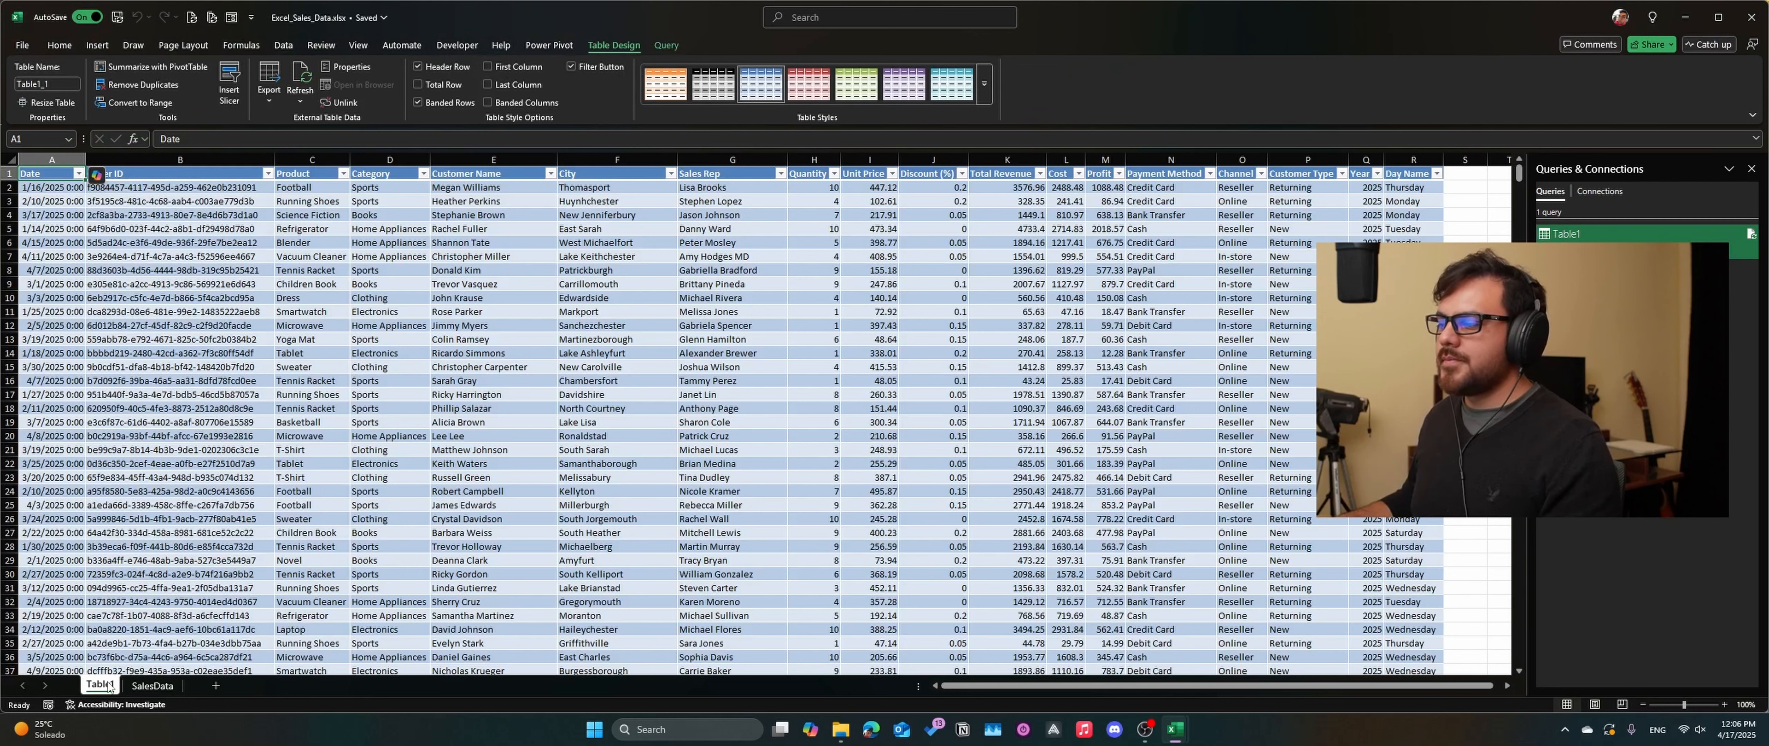
drag(108, 688, 164, 686)
Step: Apply the green medium table style with banded rows to the loaded query table
click(364, 284)
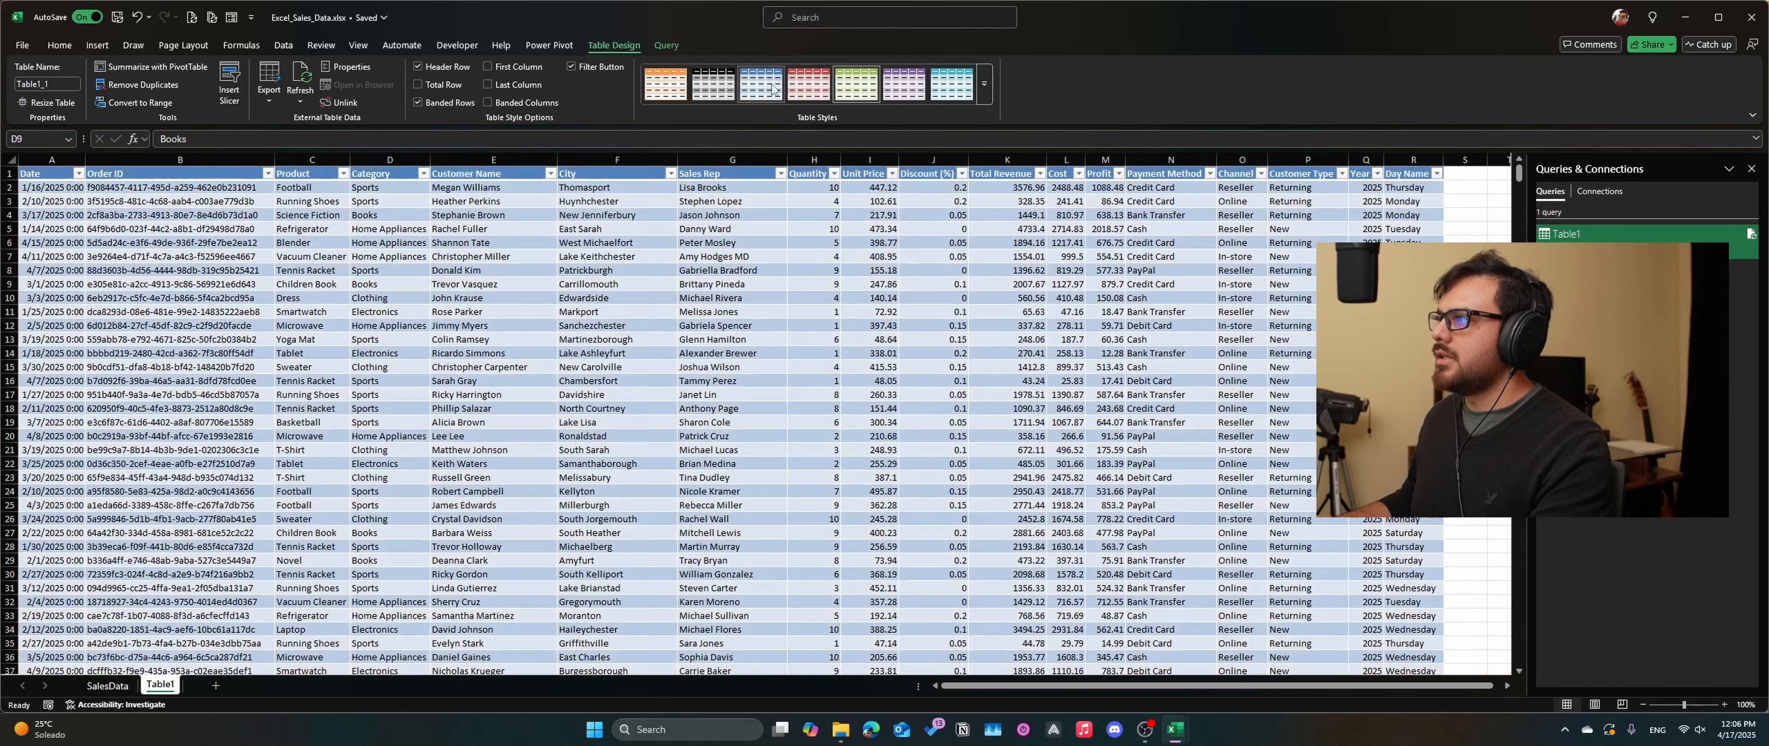
click(855, 84)
click(122, 479)
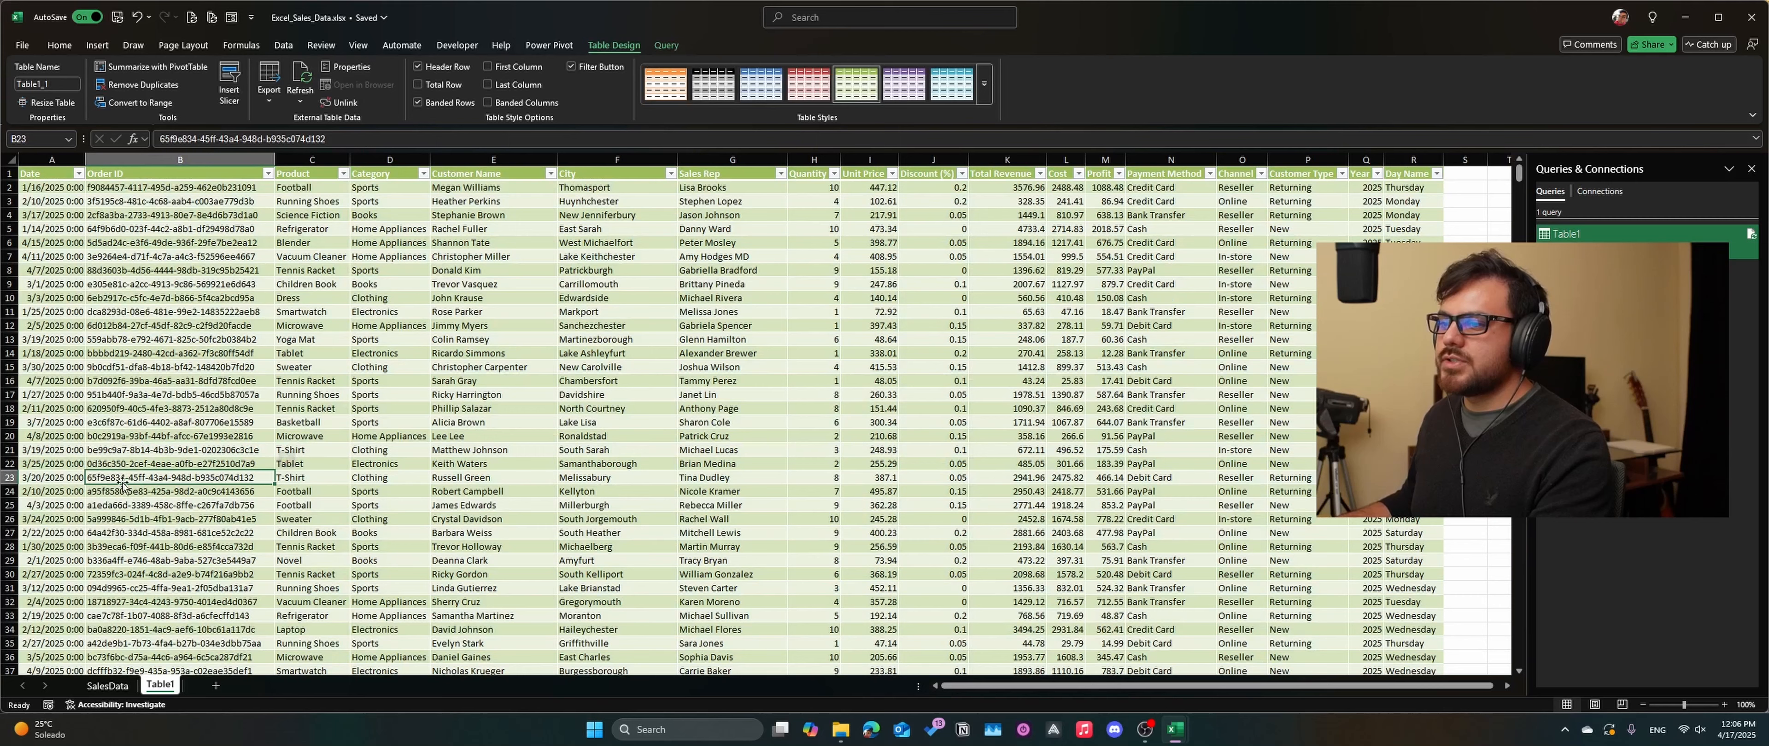
Step: Review the original table on the SalesData sheet for comparison with the query output
click(107, 685)
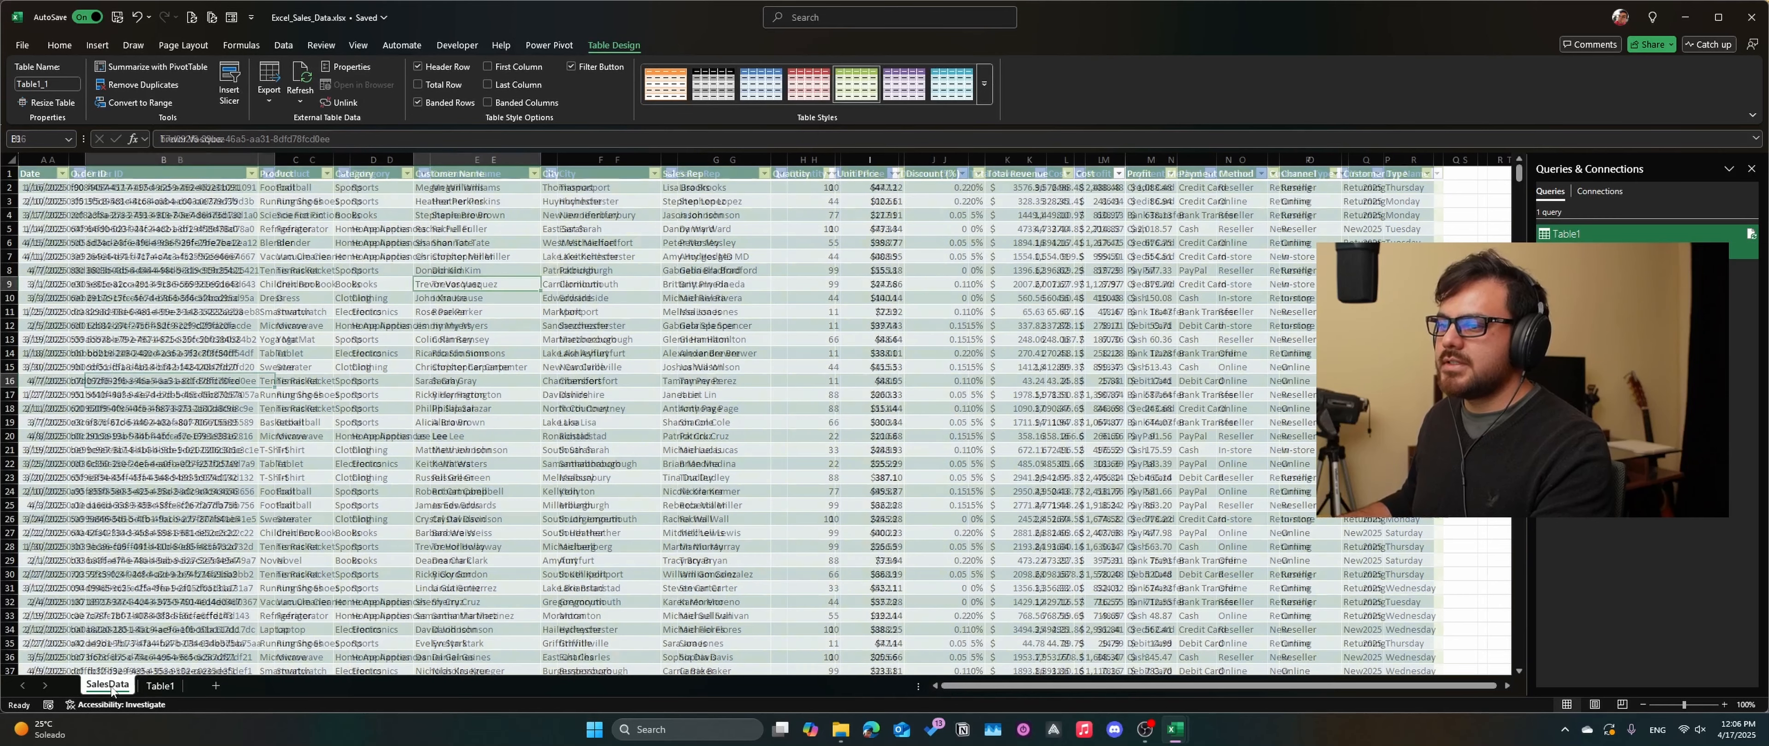
click(347, 383)
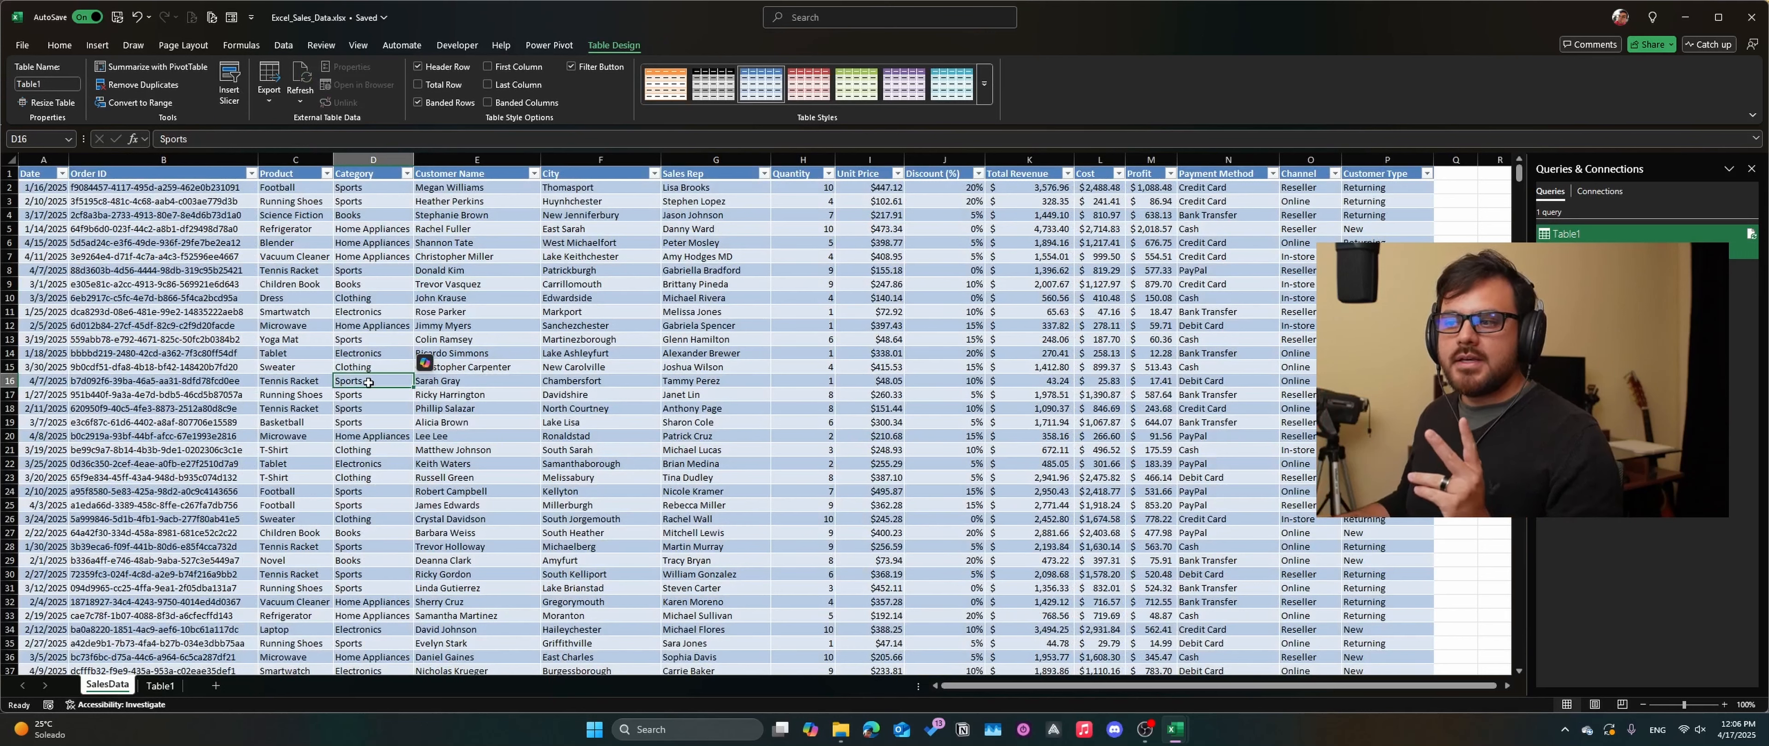
click(288, 422)
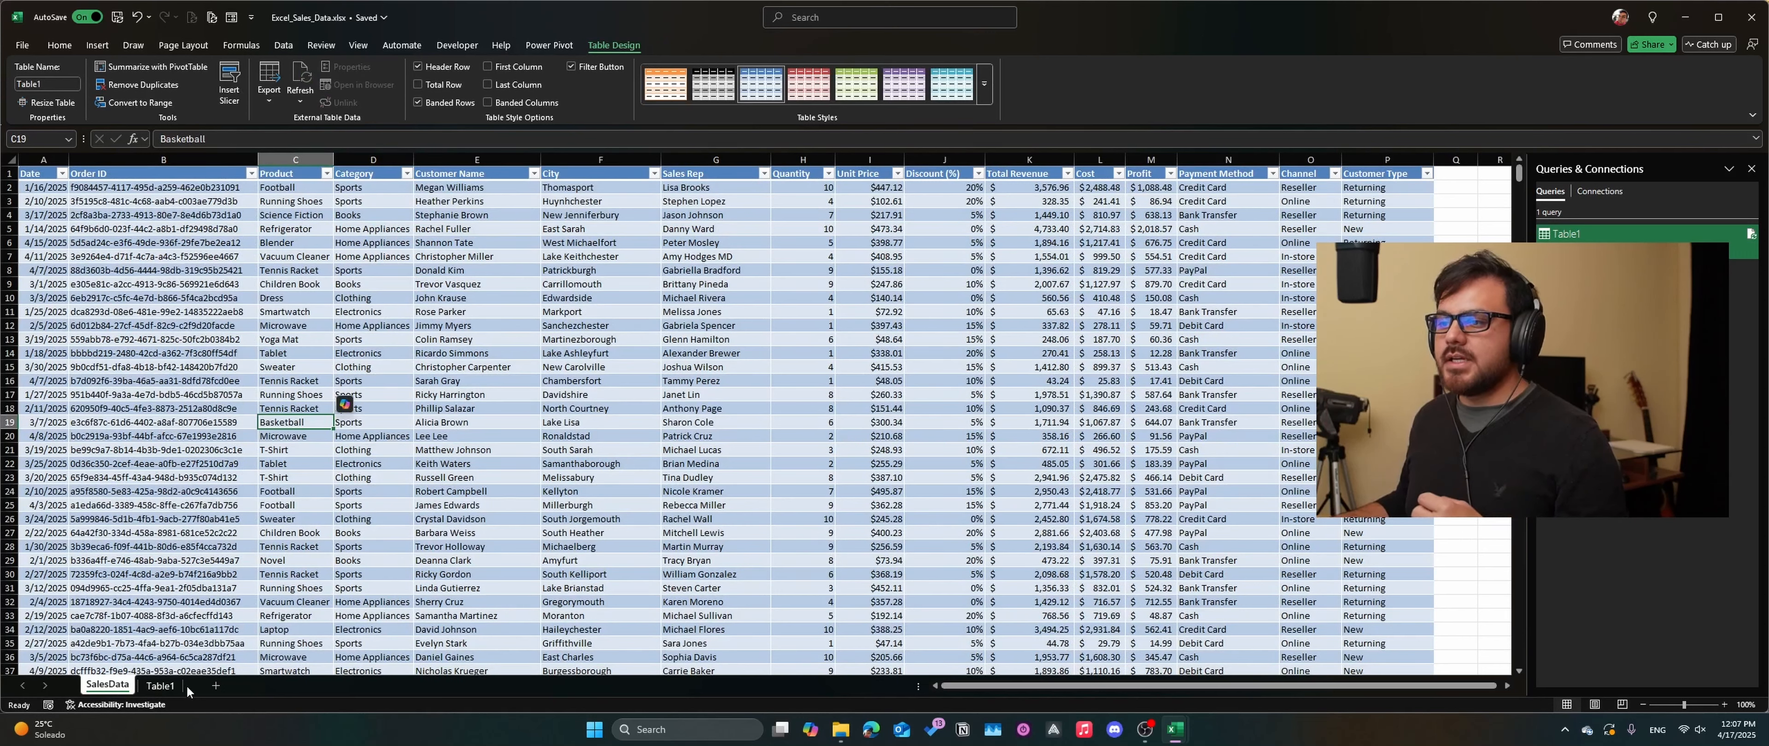
Step: Rename the Table1 worksheet holding the query results as PowerQueryOutput
click(165, 686)
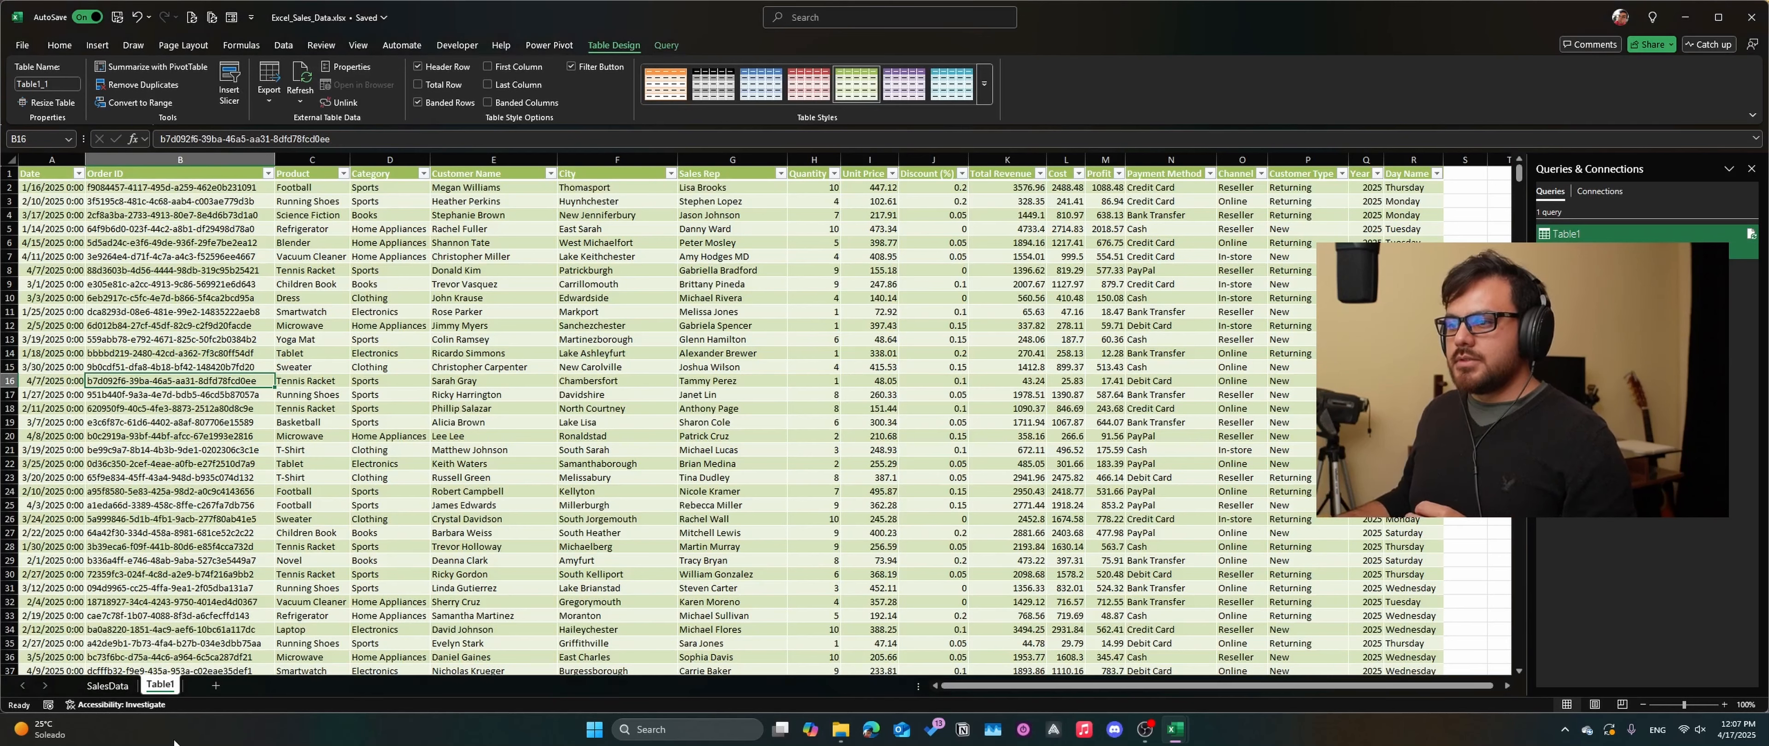
double_click(162, 685)
text(Po)
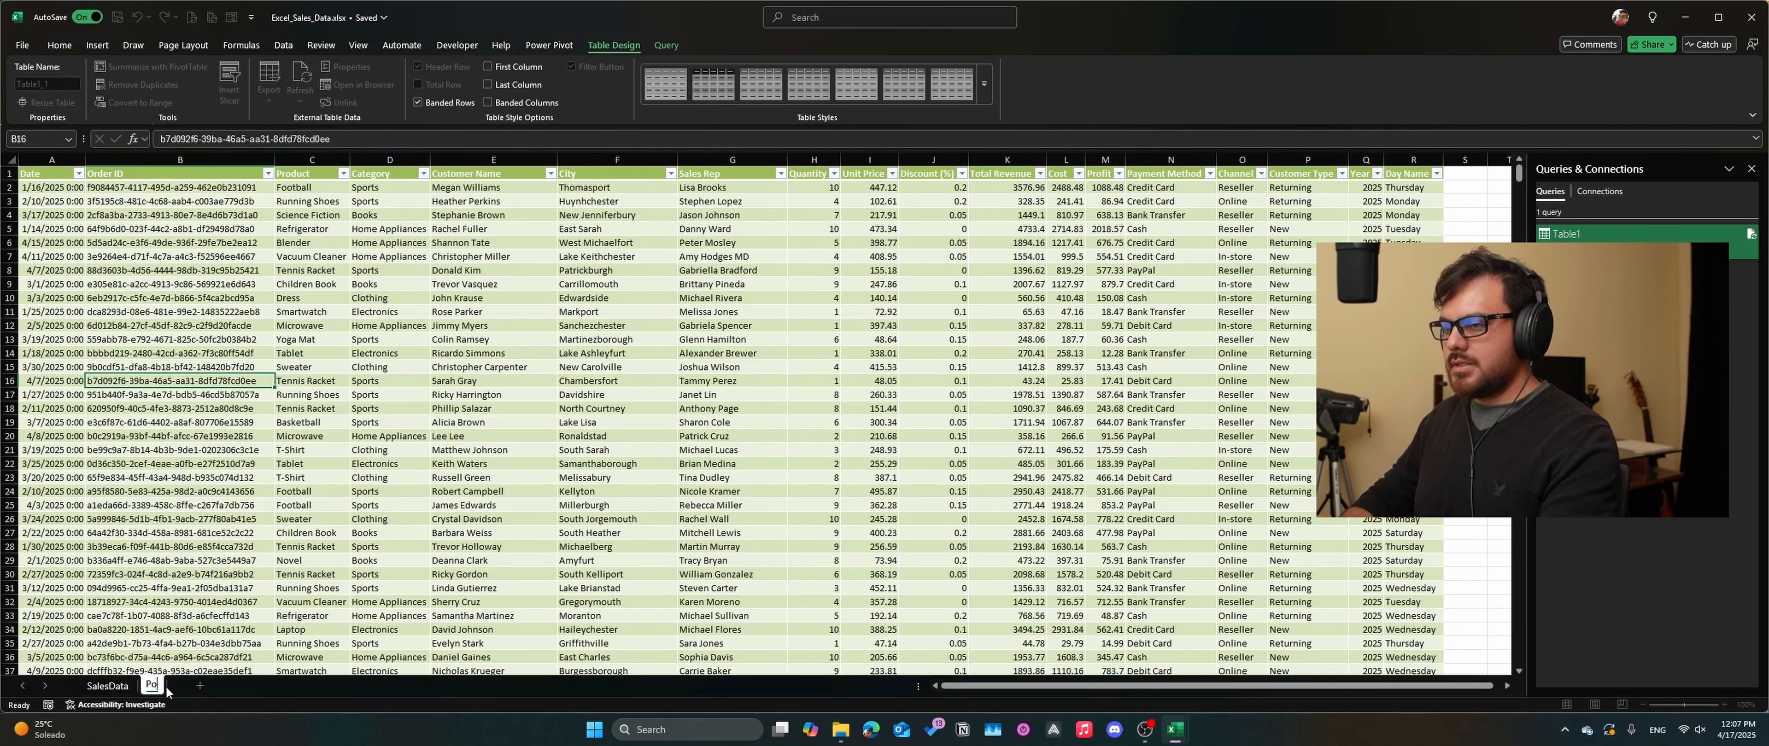
text(wer)
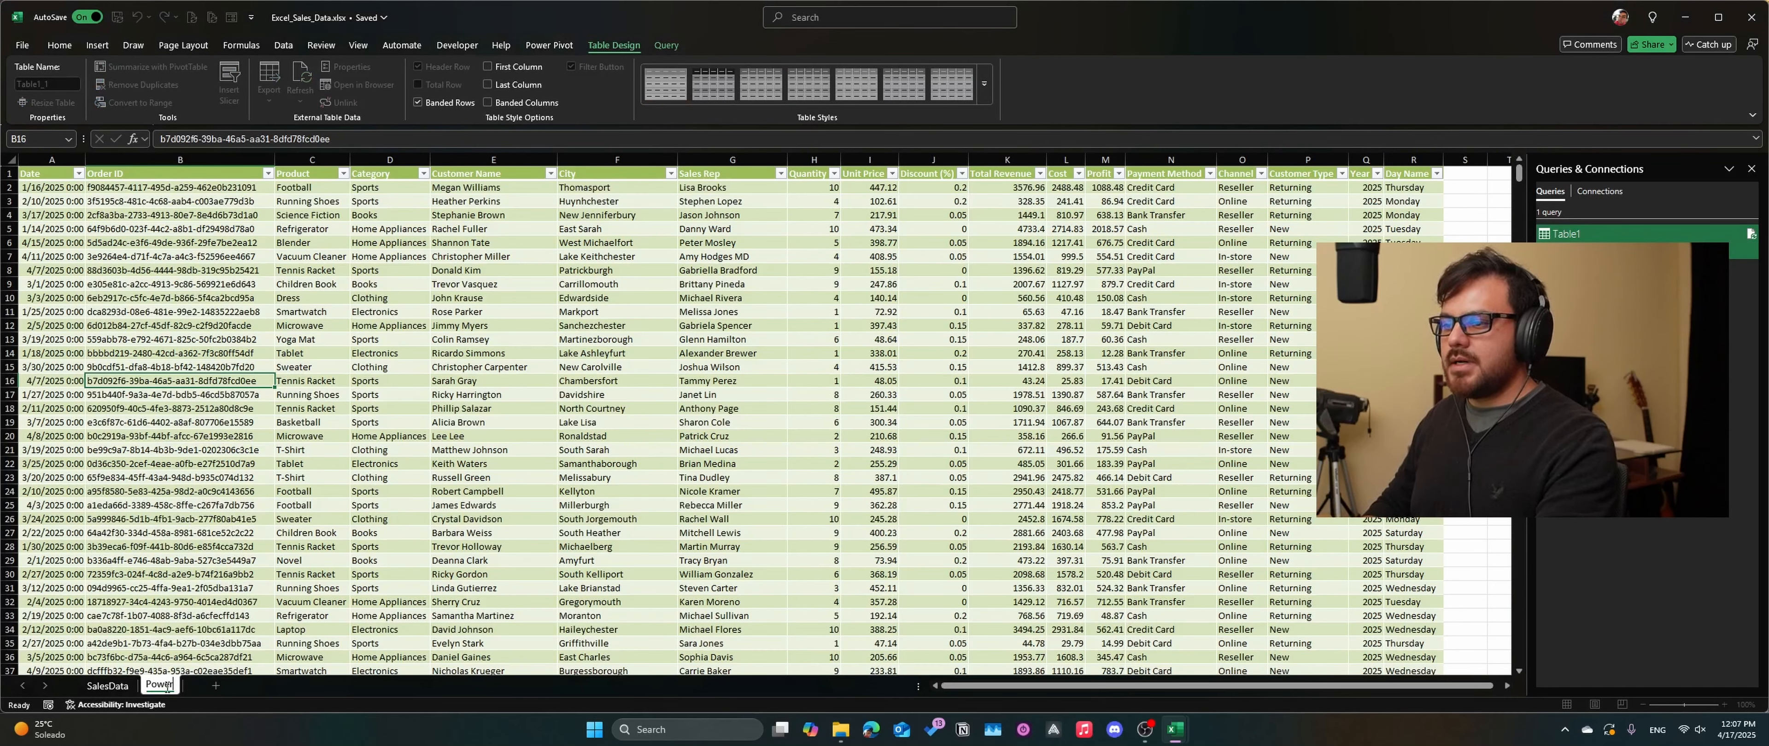
text(Query)
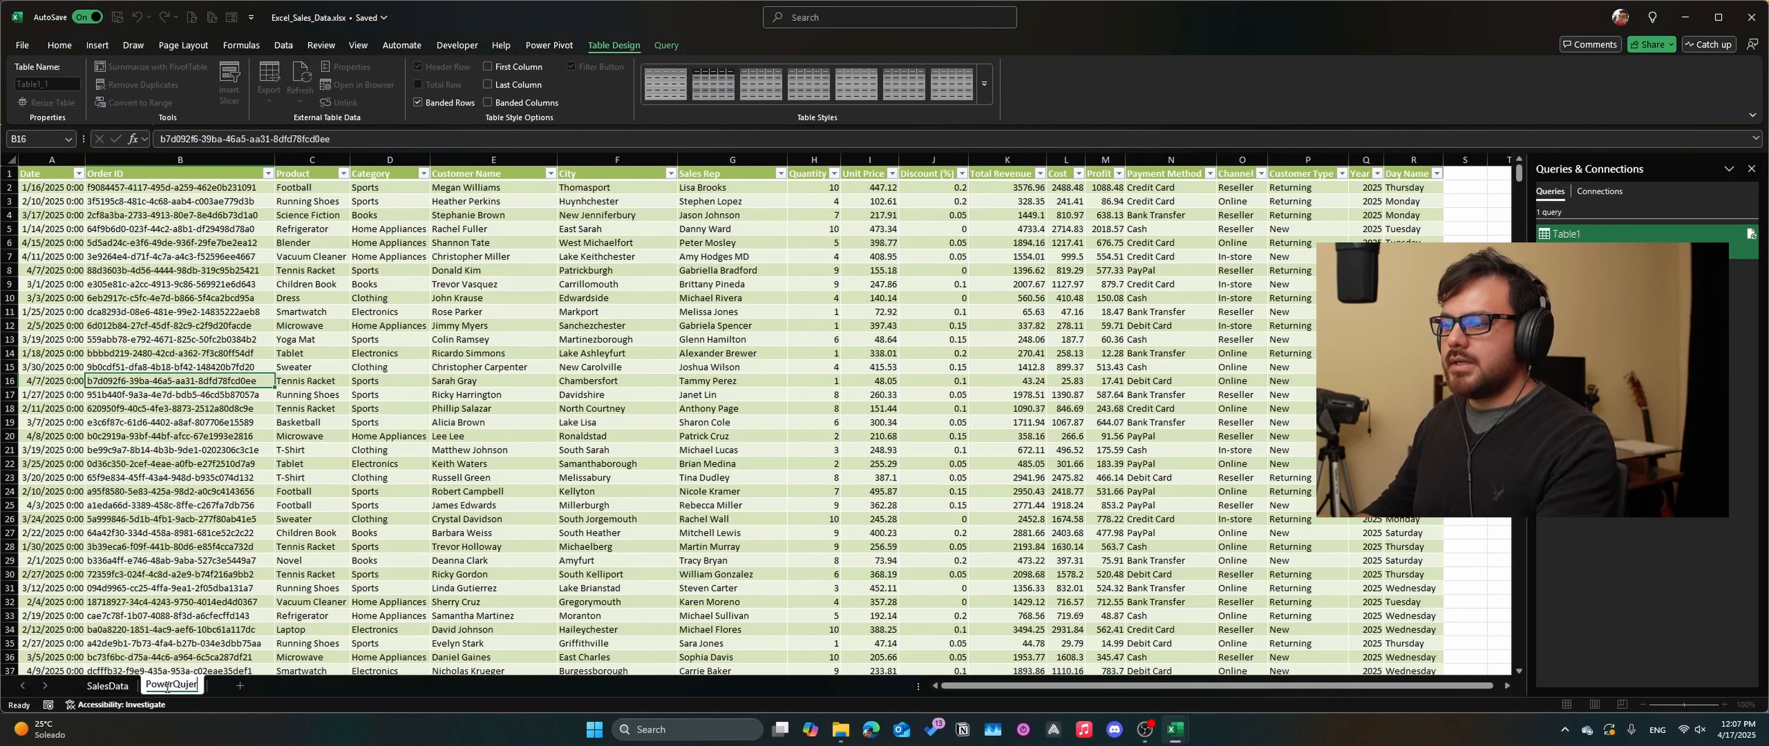
key(BackSpace)
key(BackSpace)
text(ry)
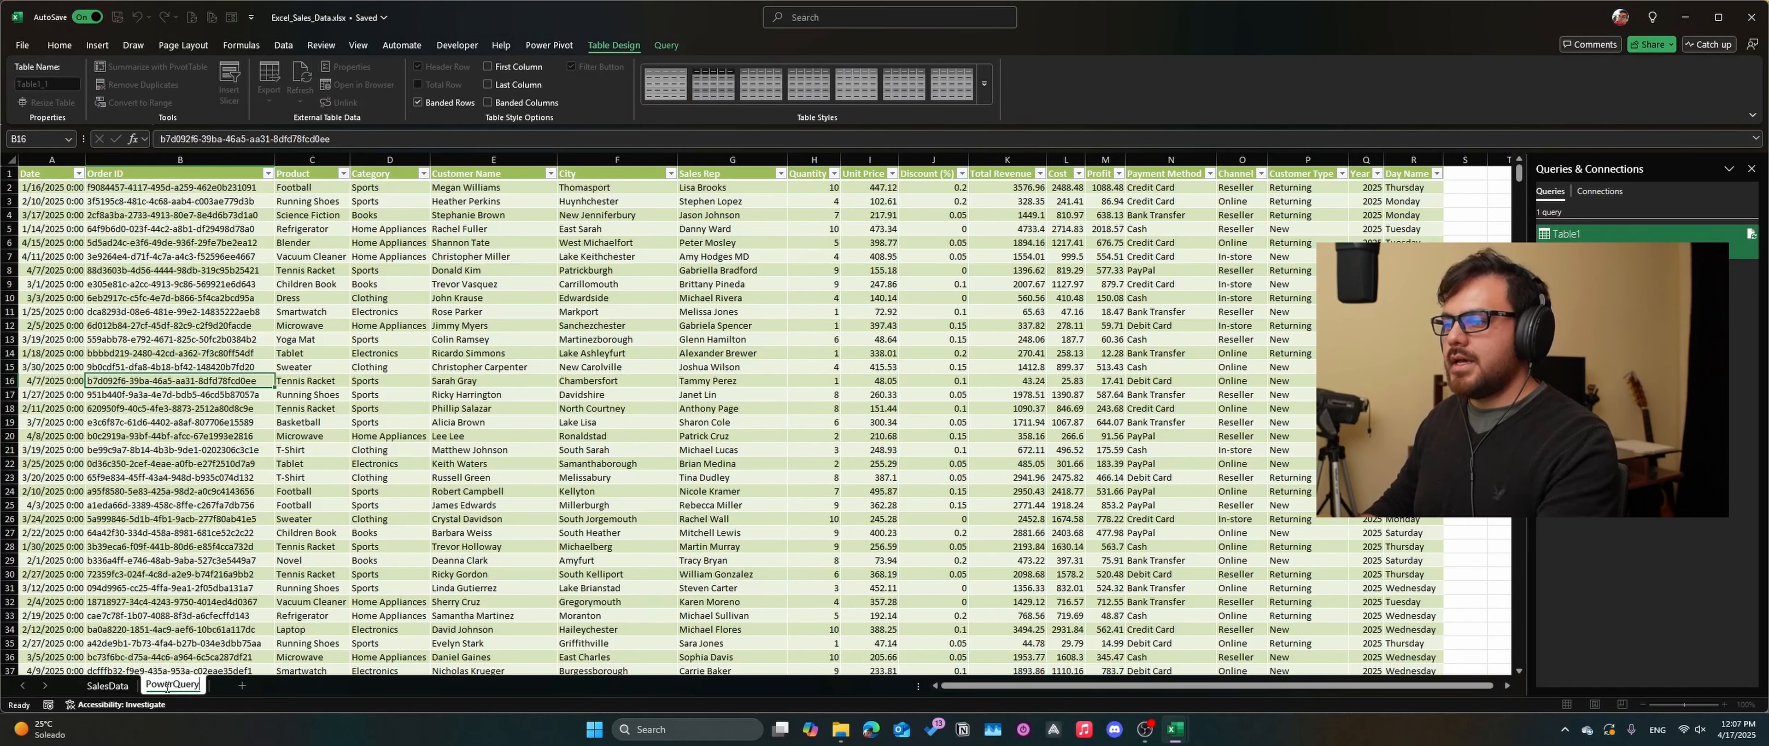
text(Output)
click(374, 256)
click(362, 313)
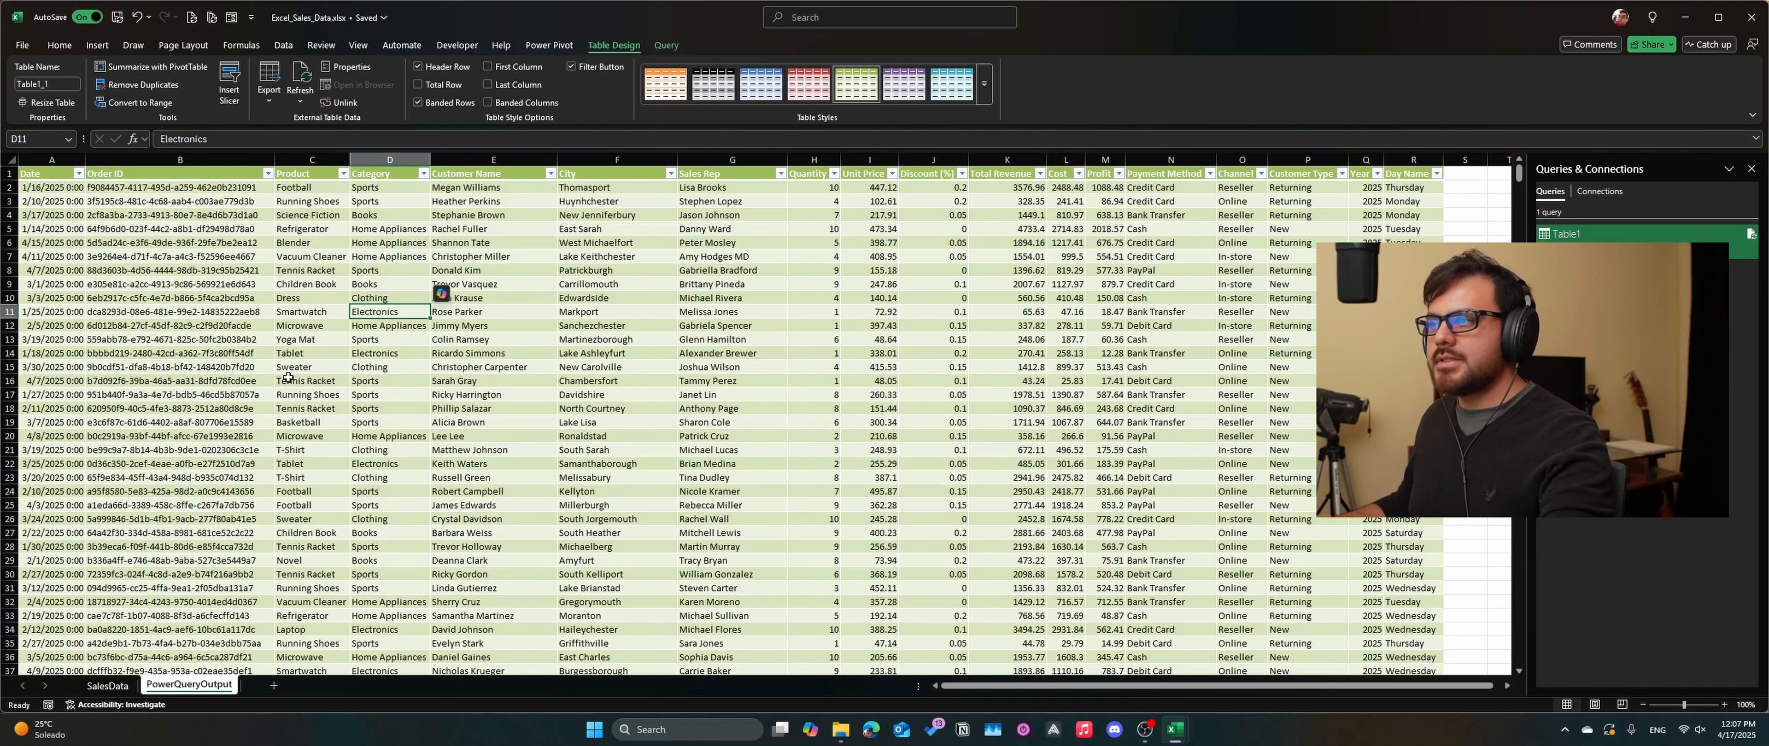
click(252, 438)
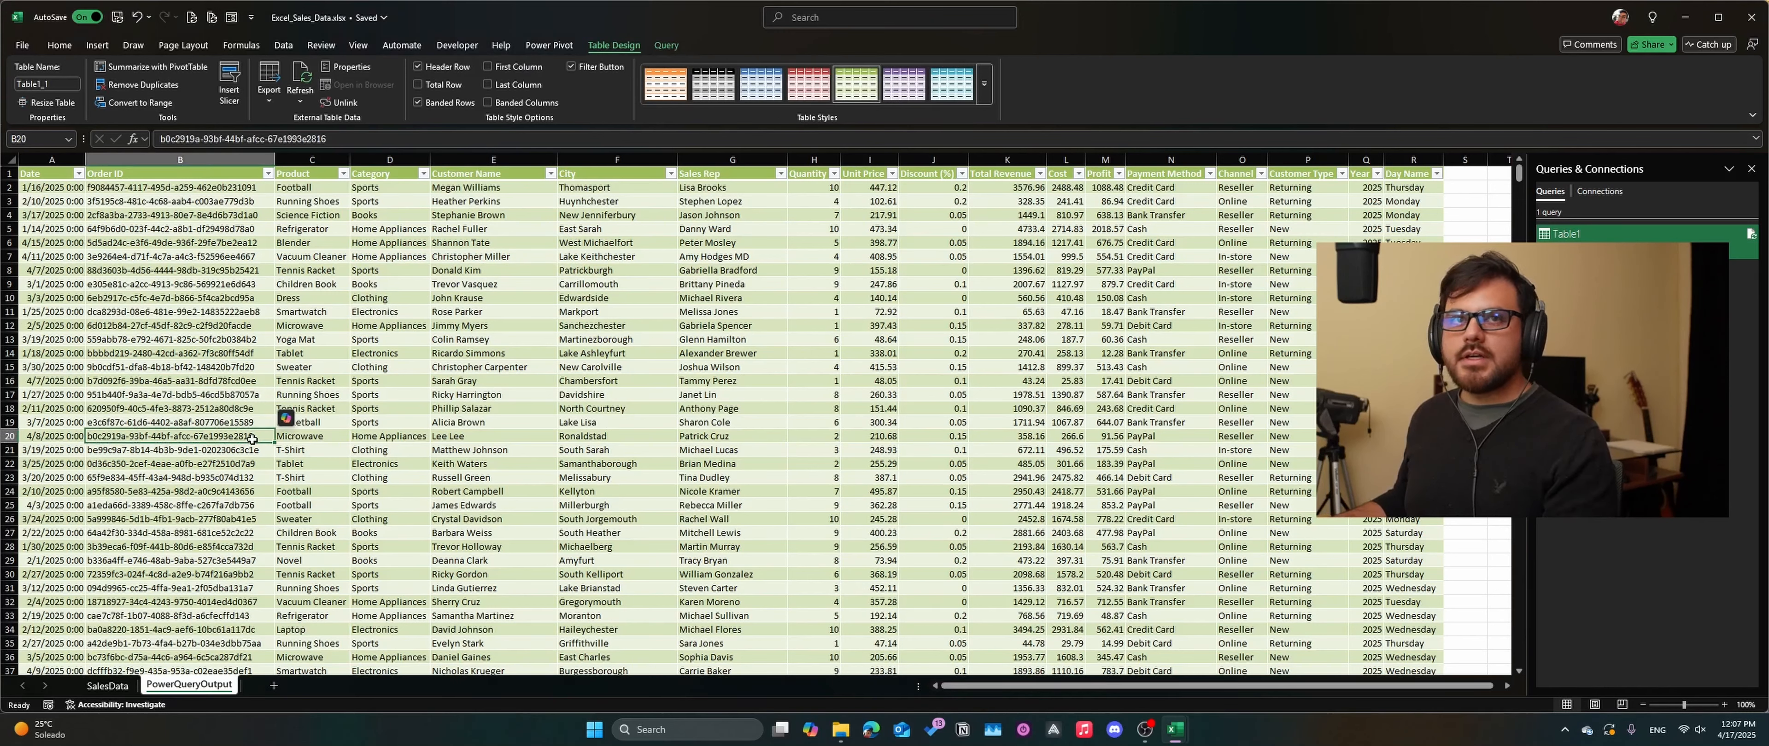
click(193, 341)
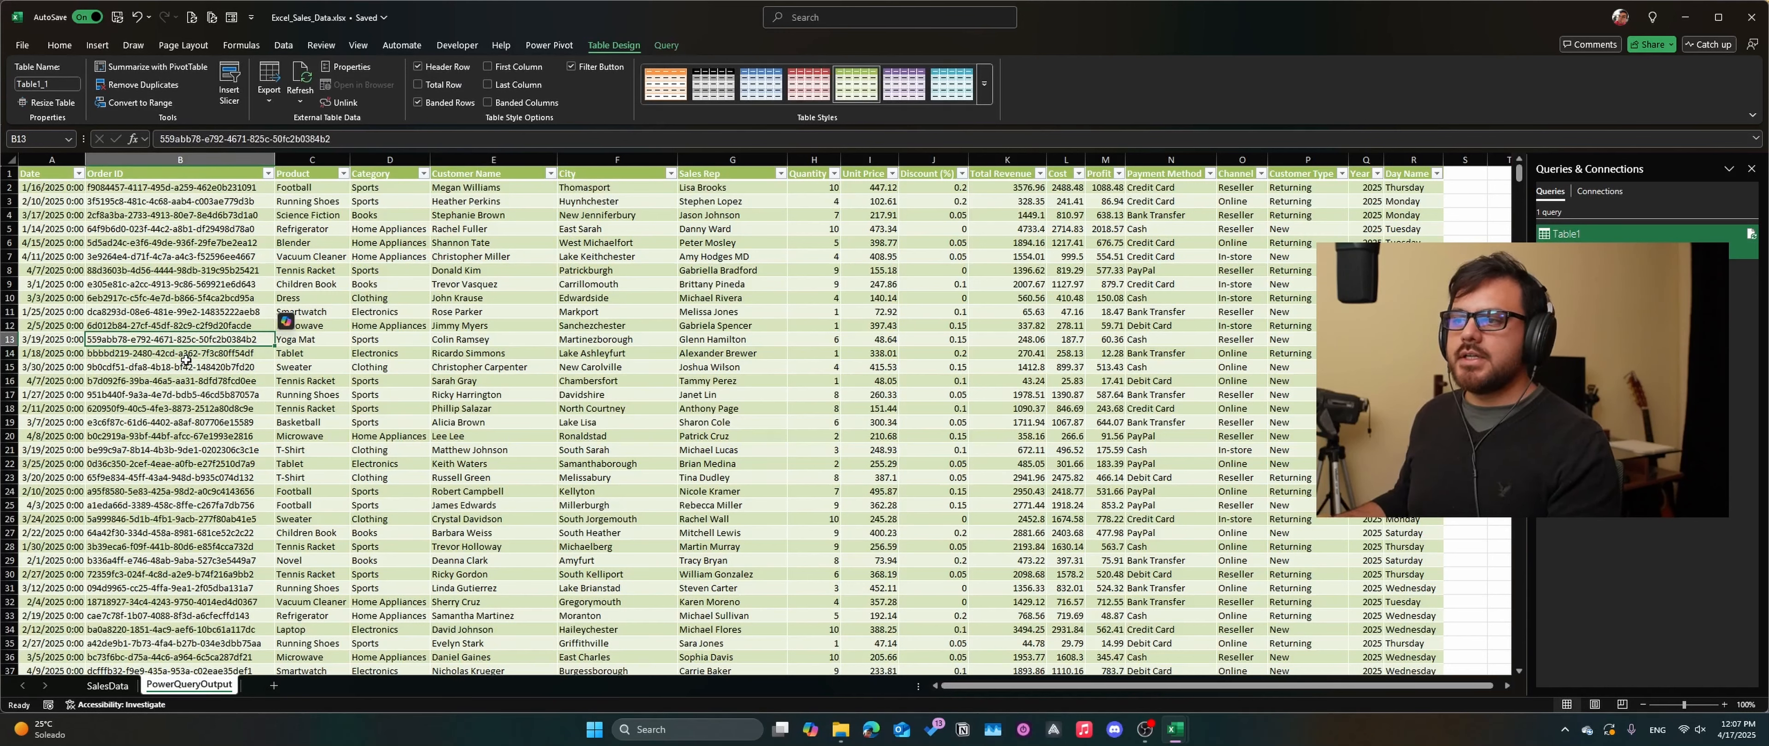
click(206, 240)
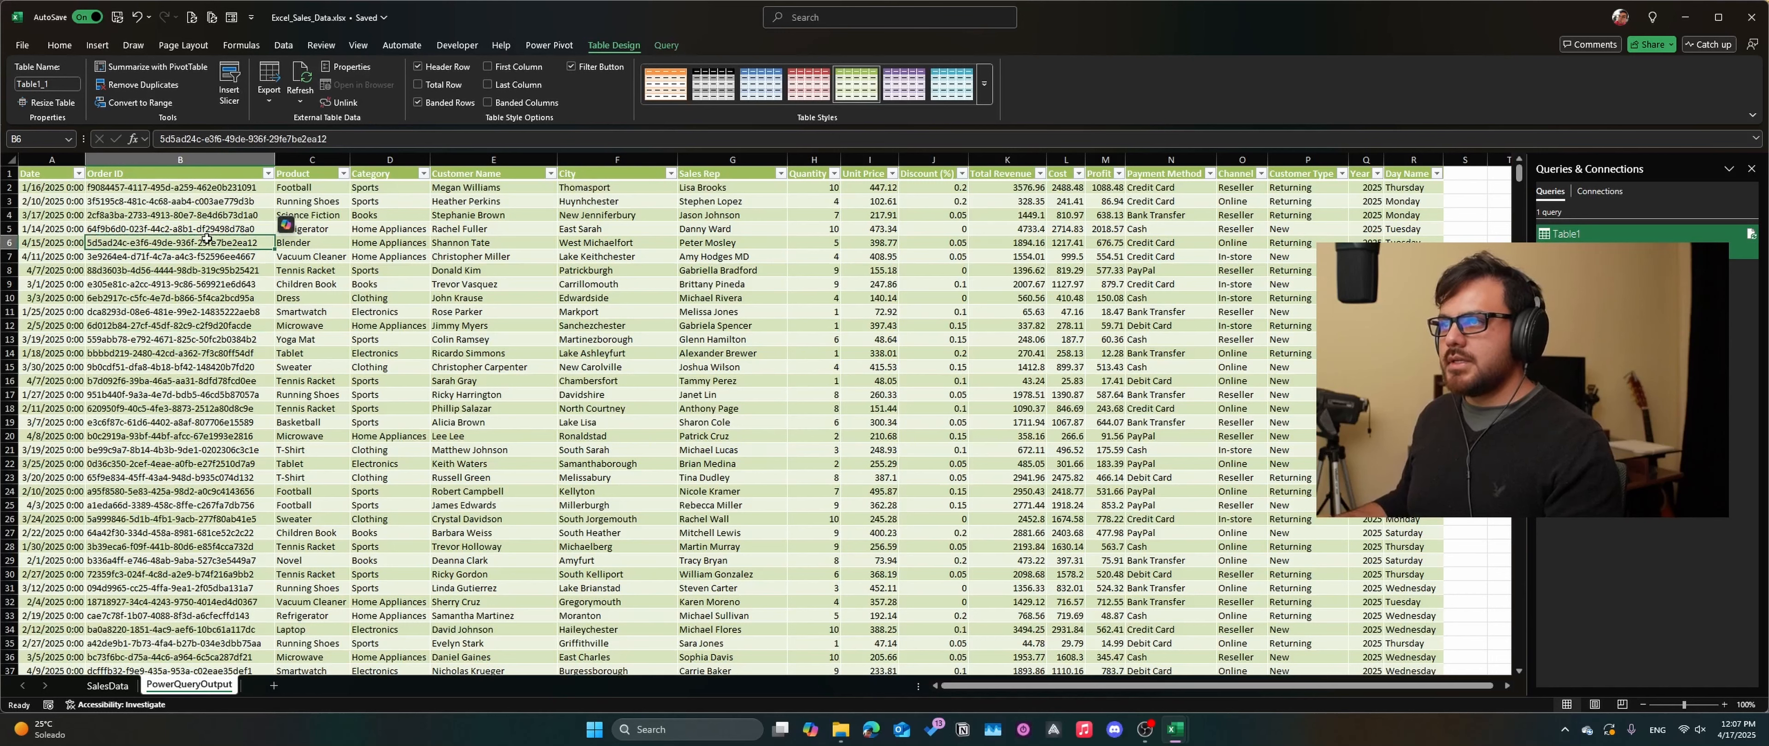
Step: Insert a PivotTable on a new worksheet using the PowerQueryOutput table as its source
click(103, 43)
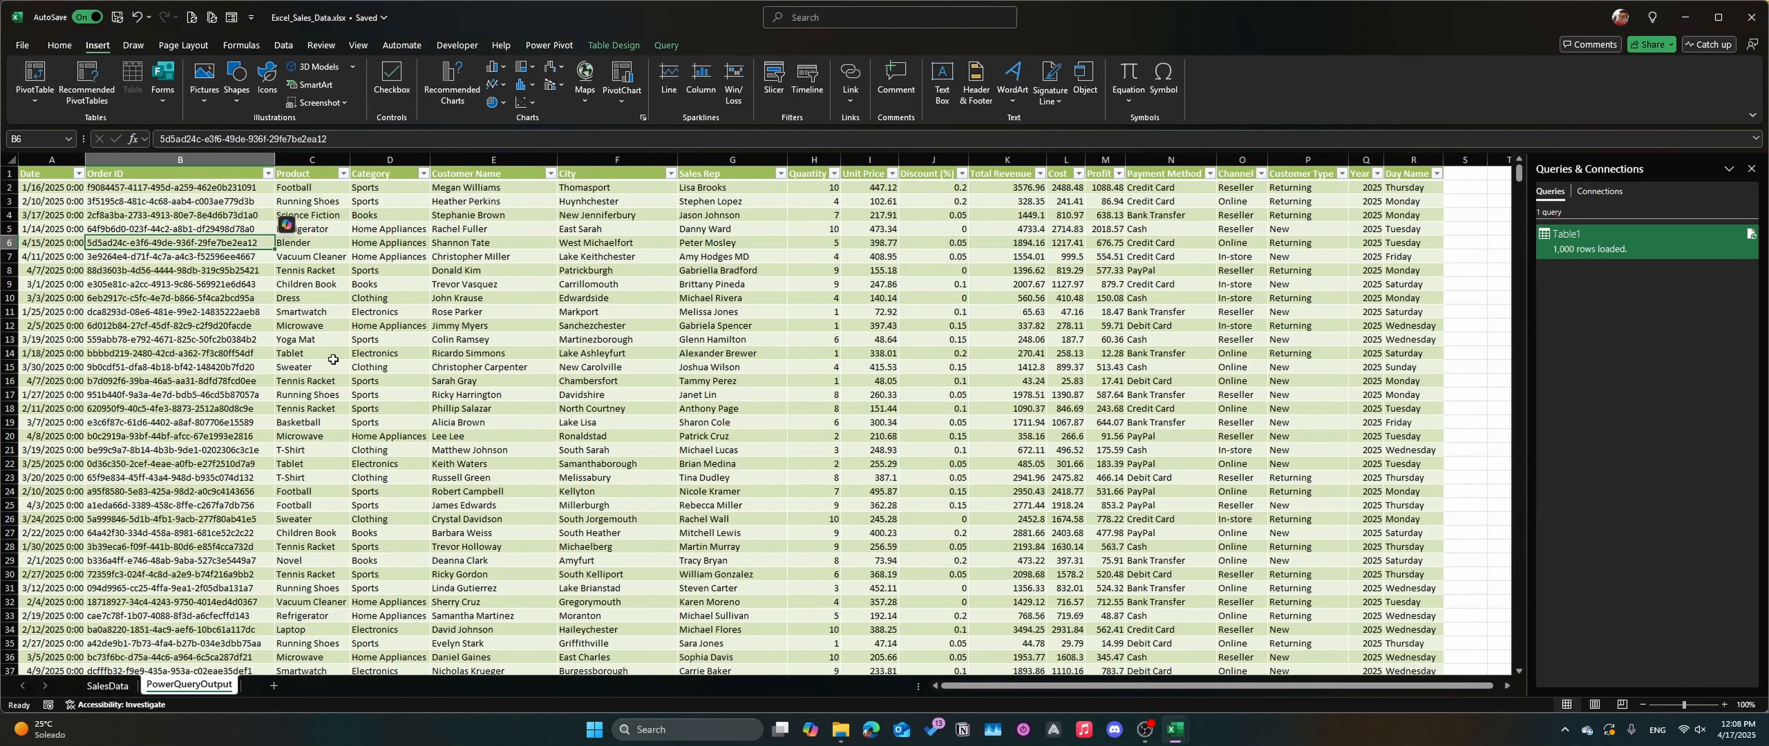
click(180, 271)
click(34, 74)
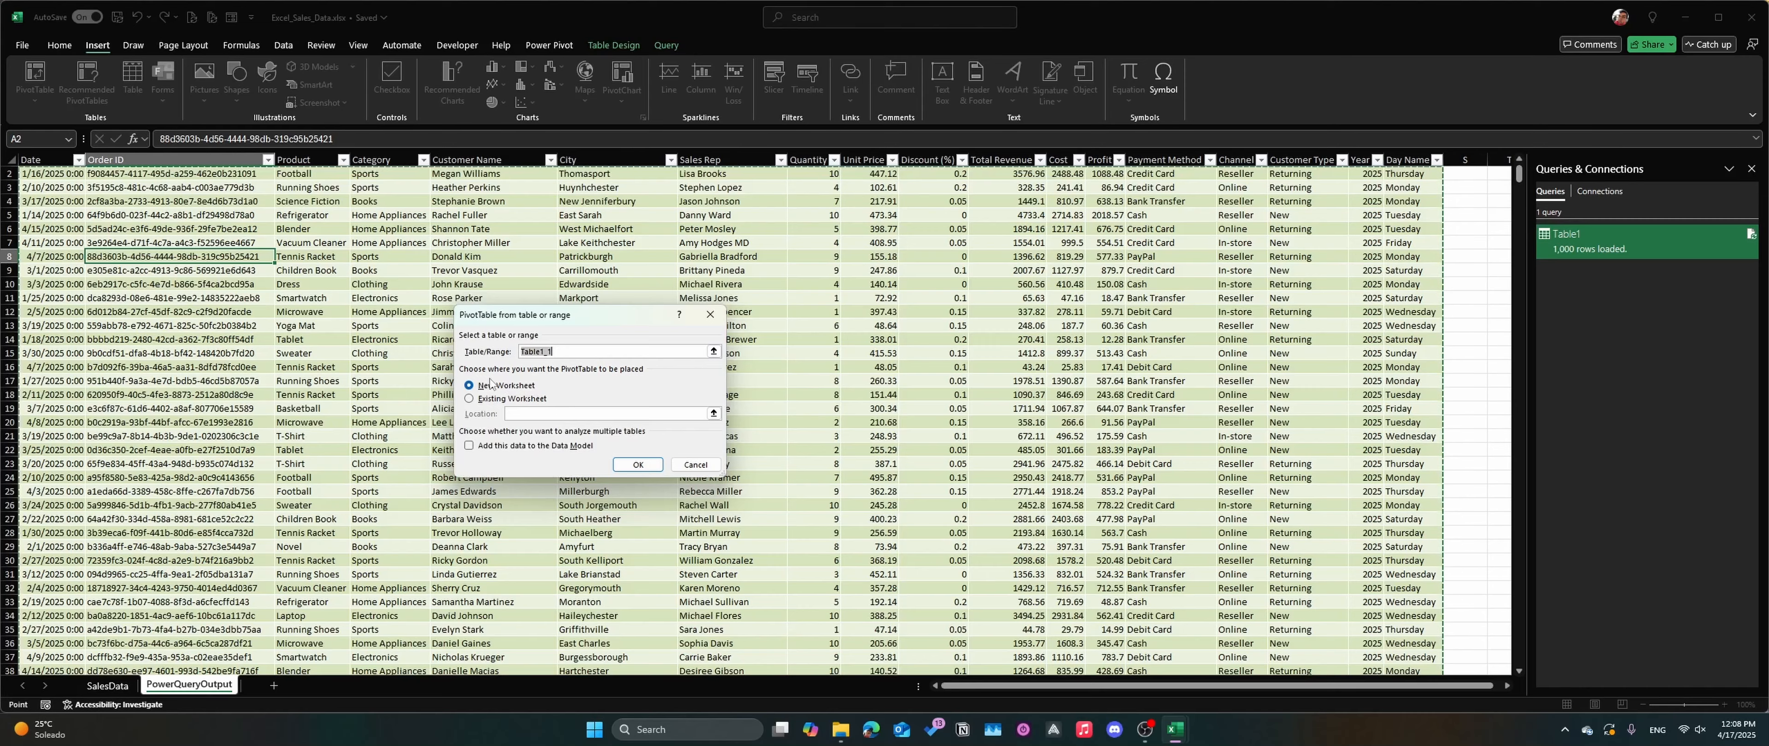
click(187, 352)
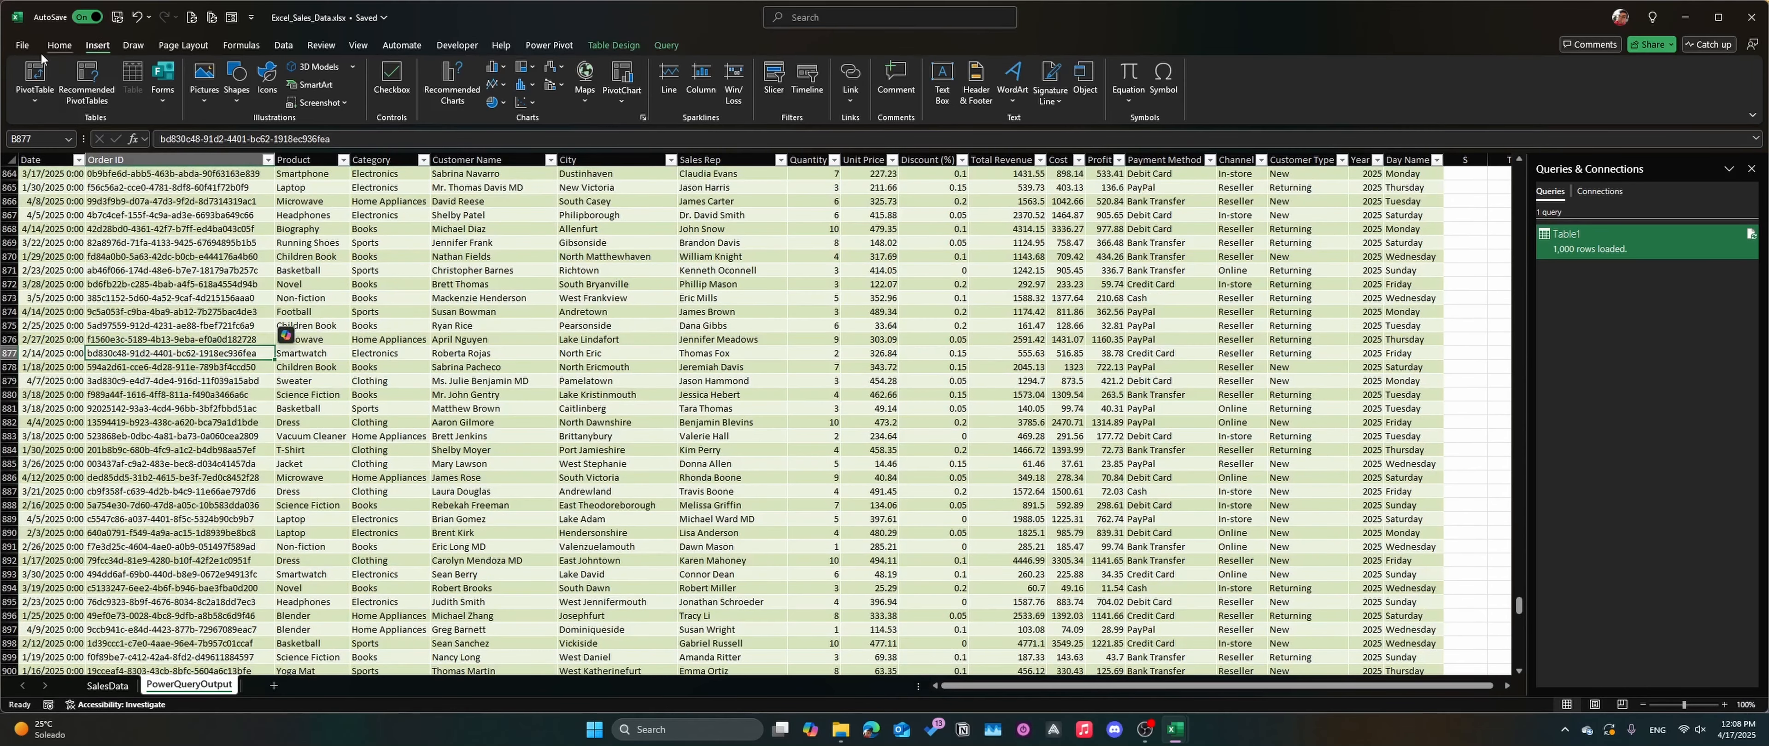
click(31, 77)
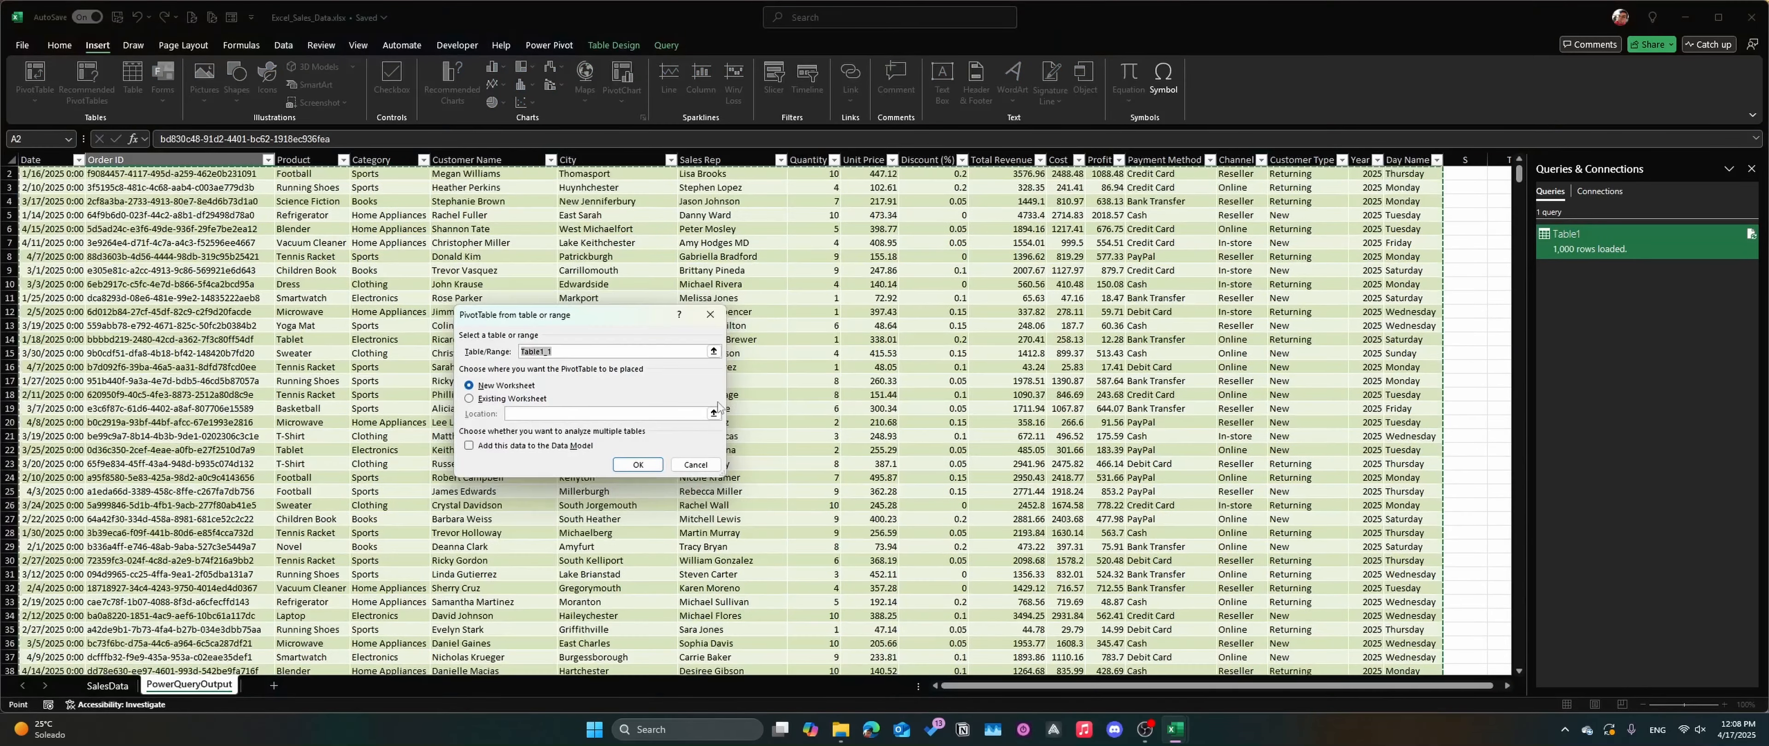
click(637, 465)
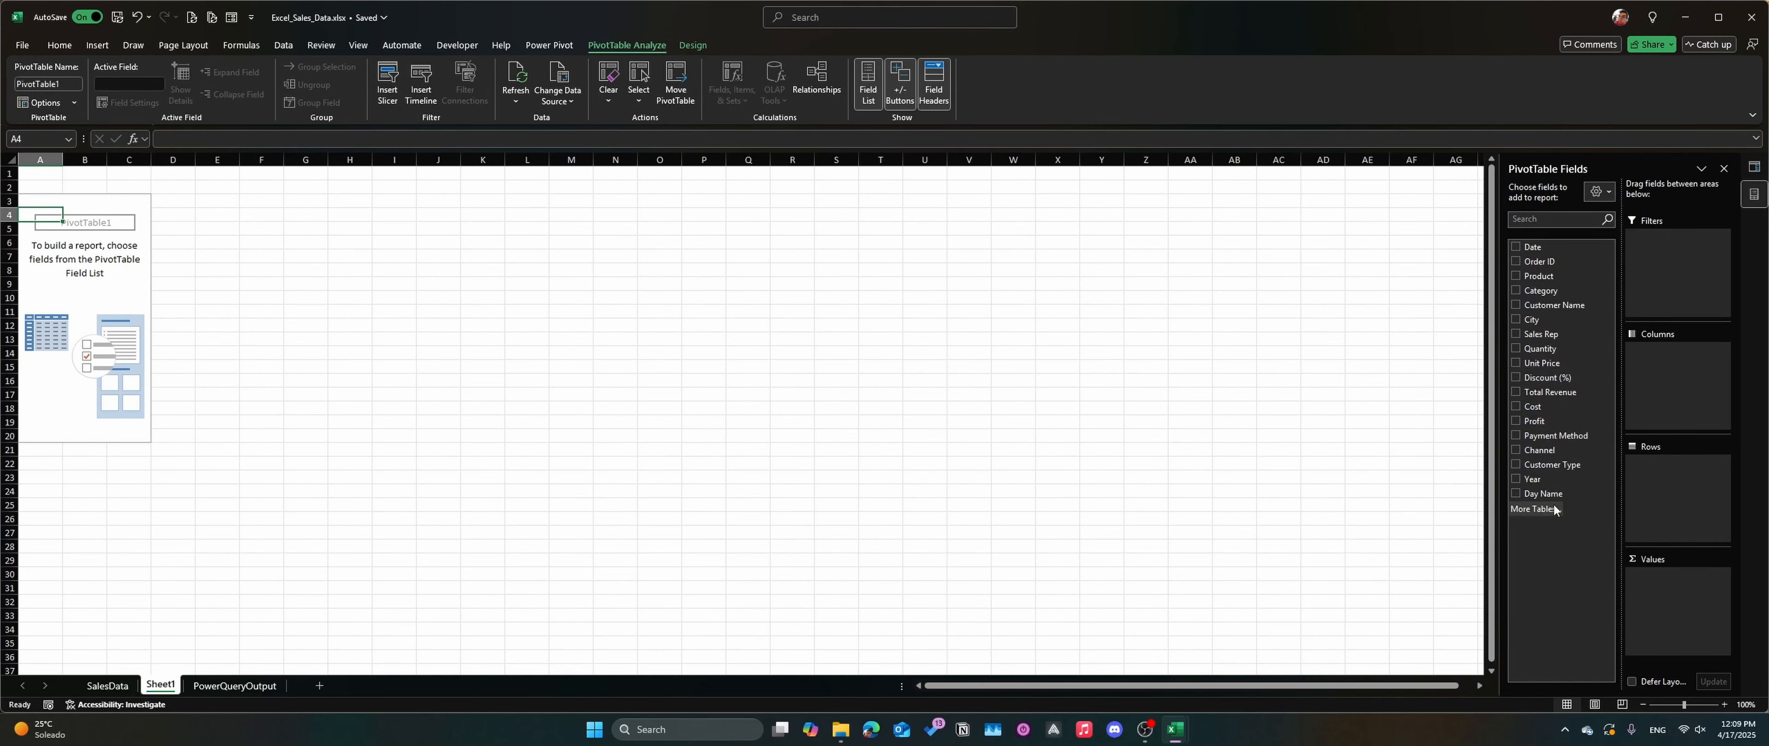
Step: Add Day Name to the PivotTable's rows and Total Revenue to its values, and inspect the unformatted revenue figures
drag(1558, 498, 1686, 484)
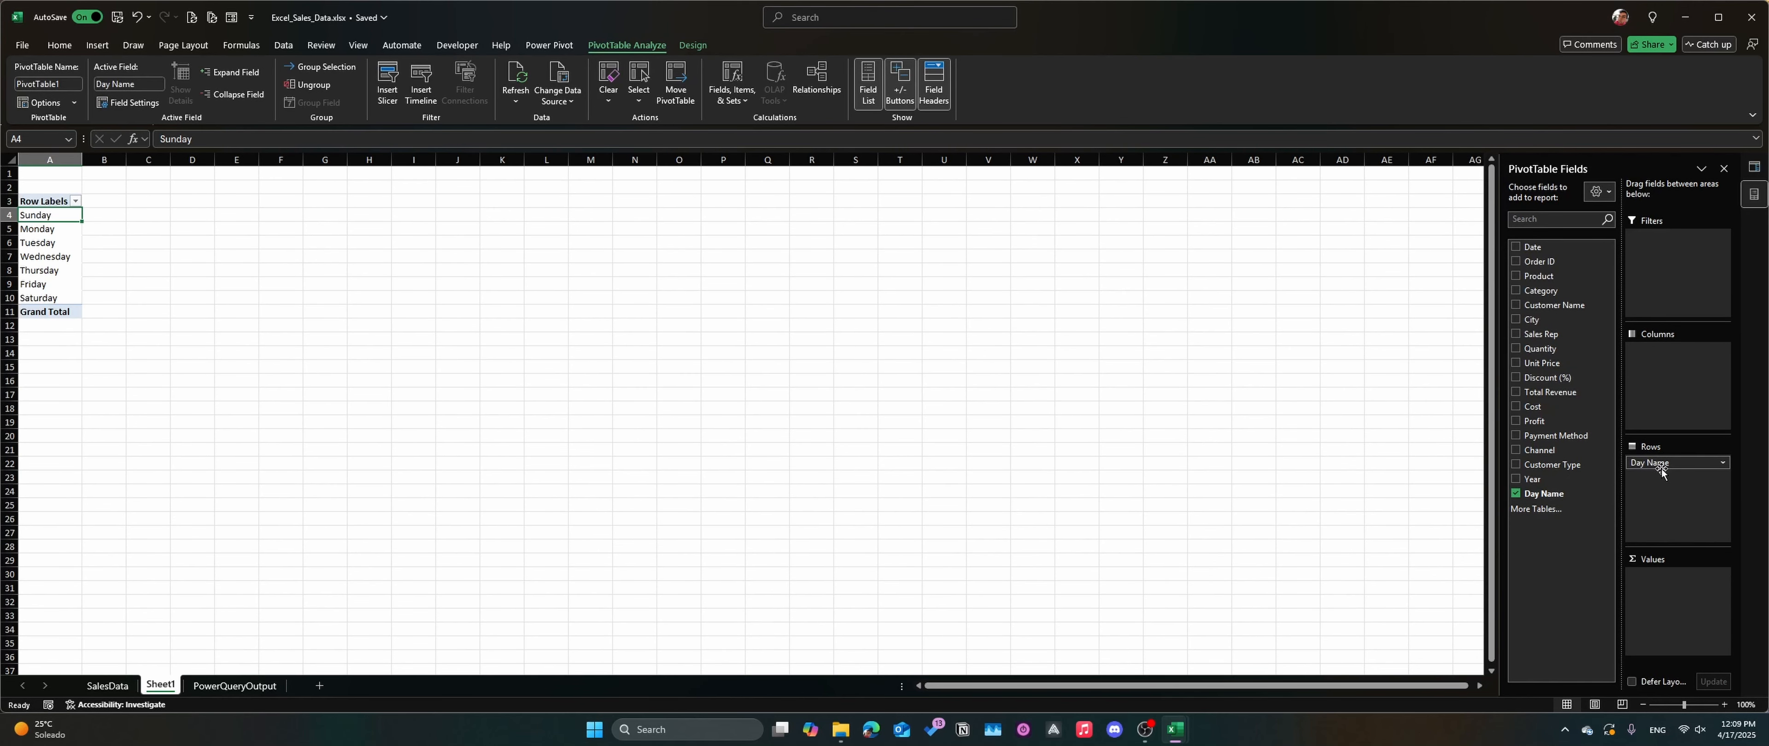
click(1556, 393)
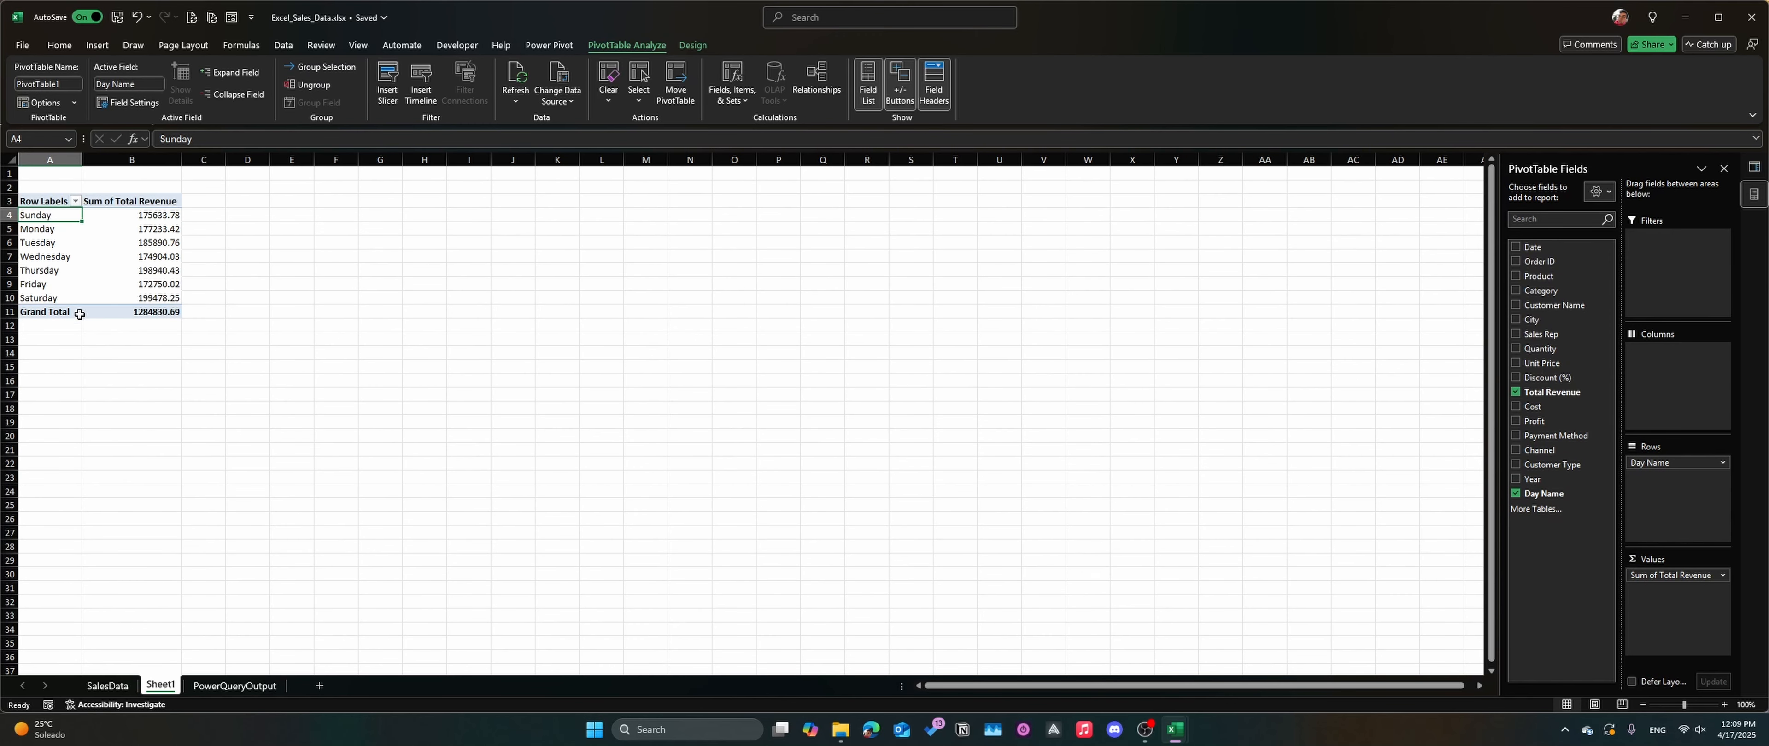
click(43, 229)
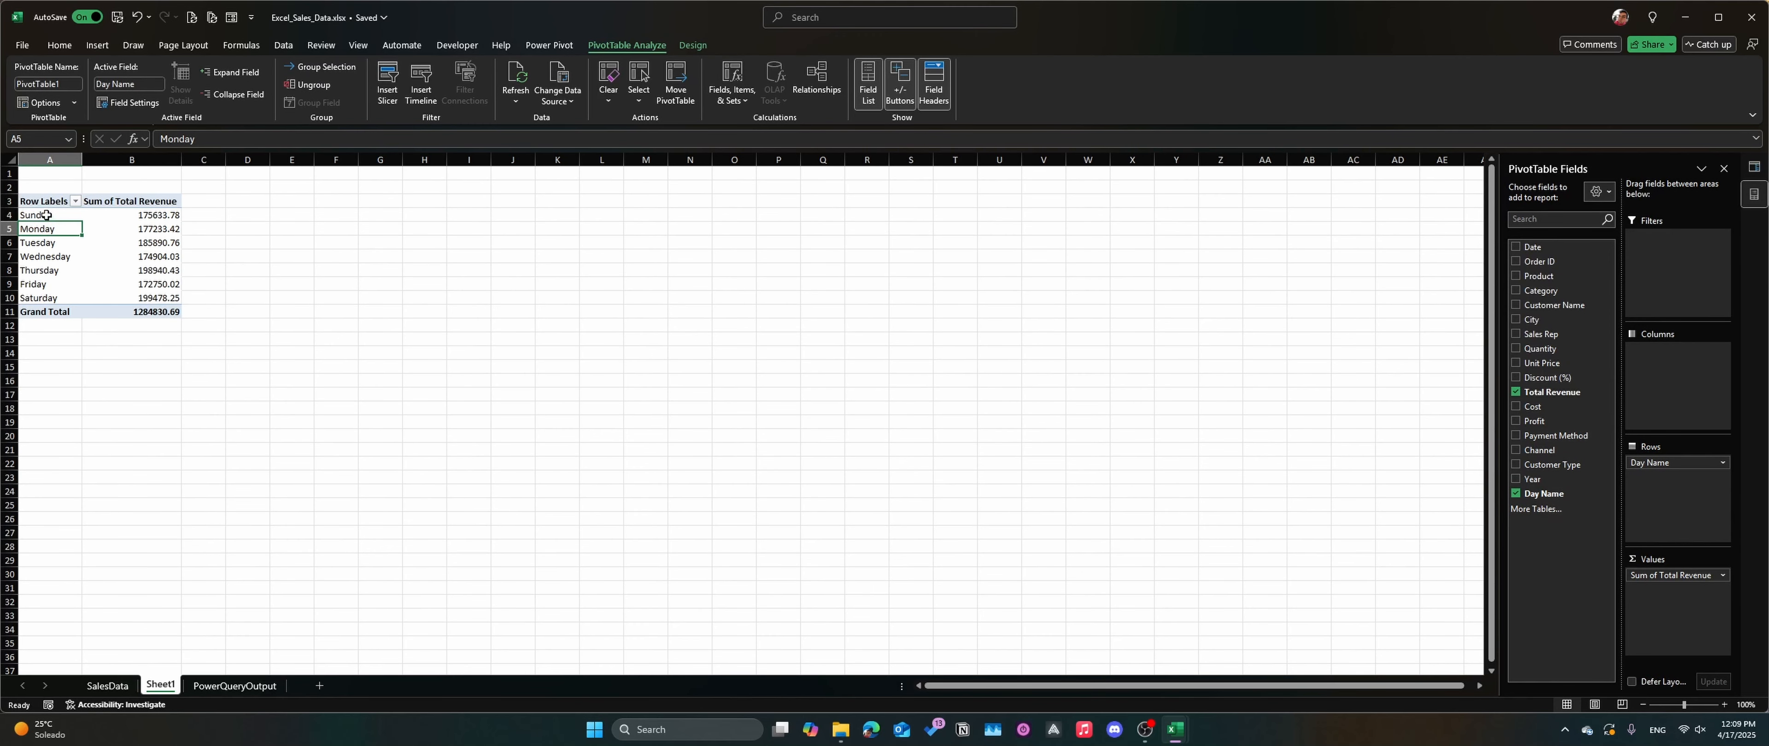
key(Right)
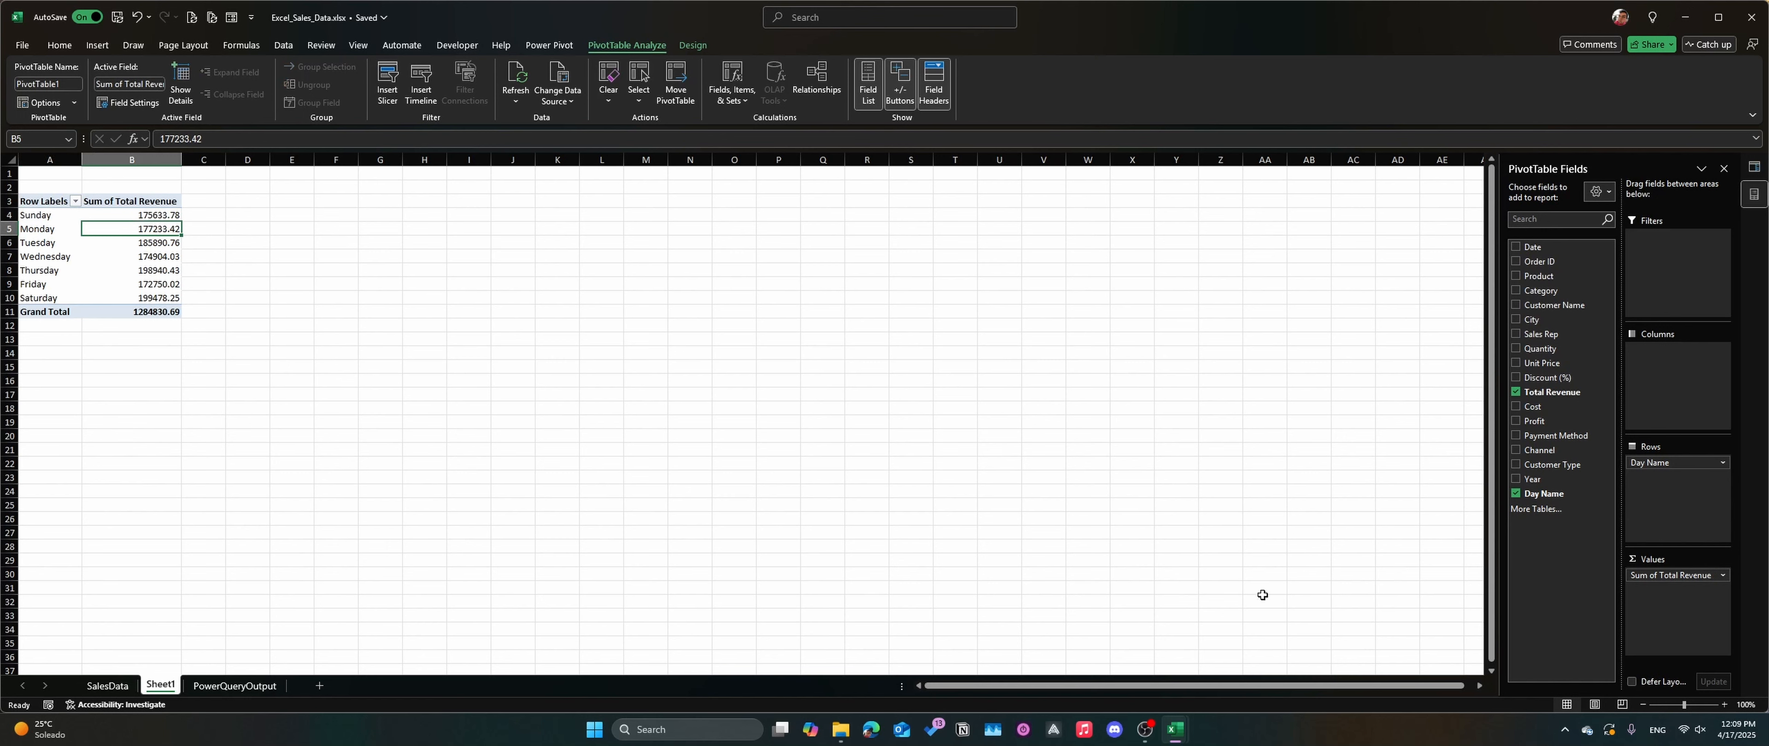
click(1721, 577)
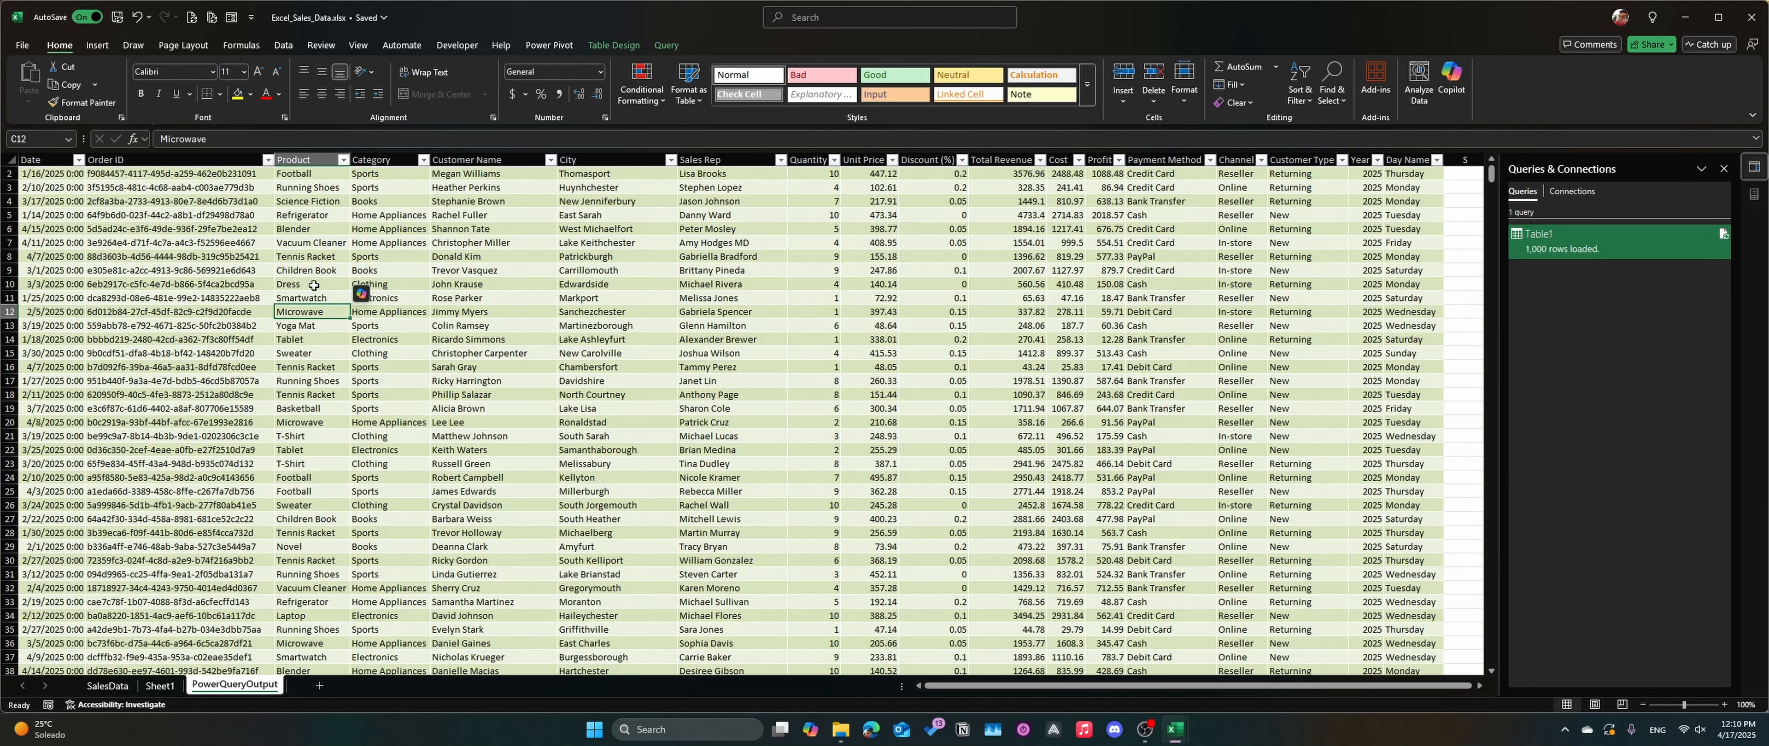
Step: In the PowerQueryOutput table, format Unit Price as Accounting and Discount (%) as a percentage
scroll(412, 282, right, 3)
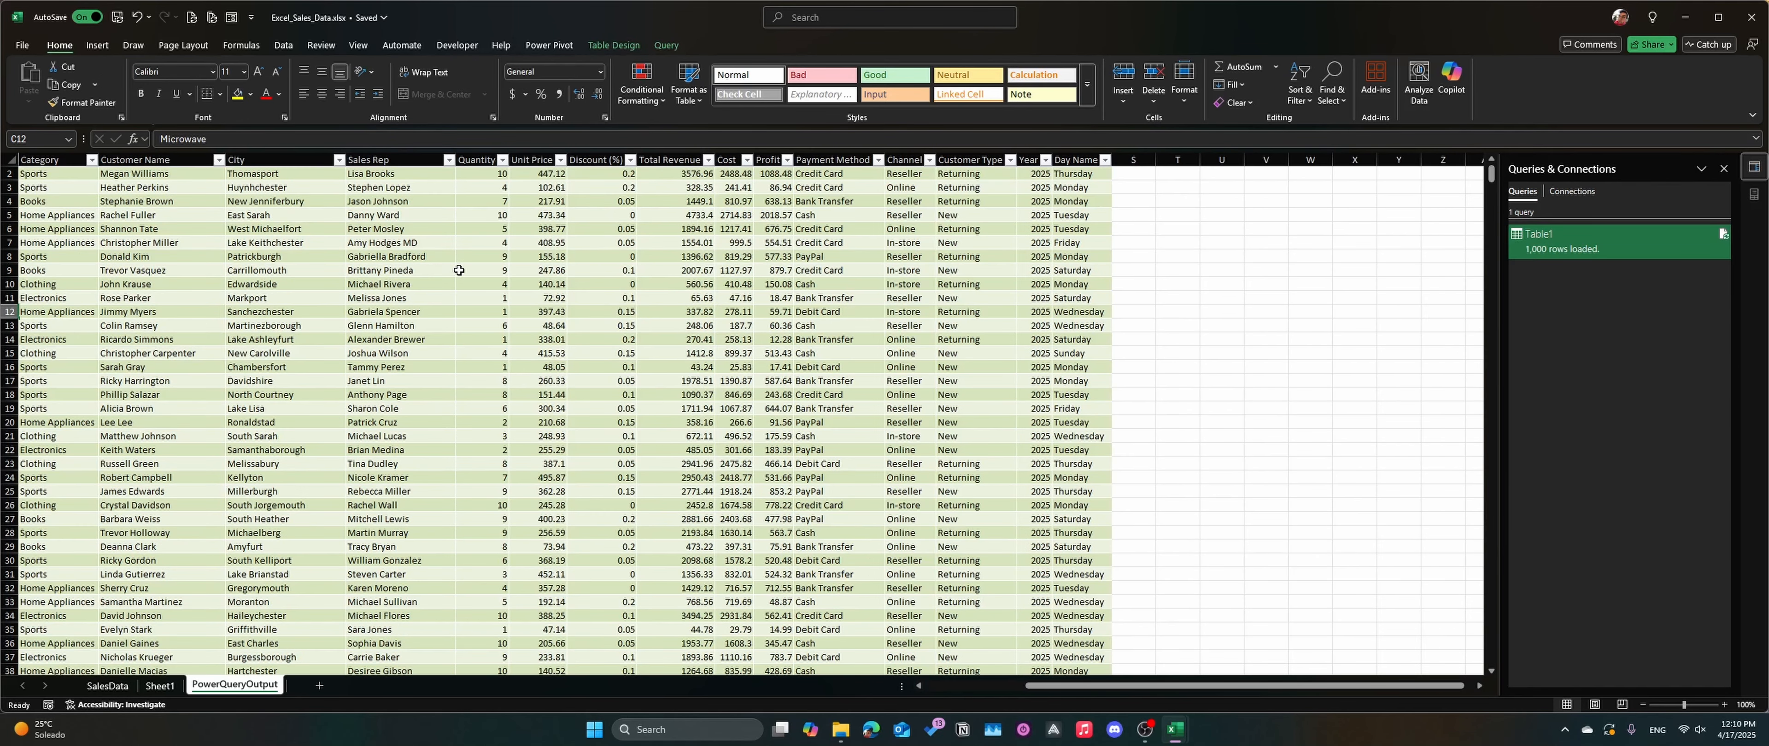
click(685, 189)
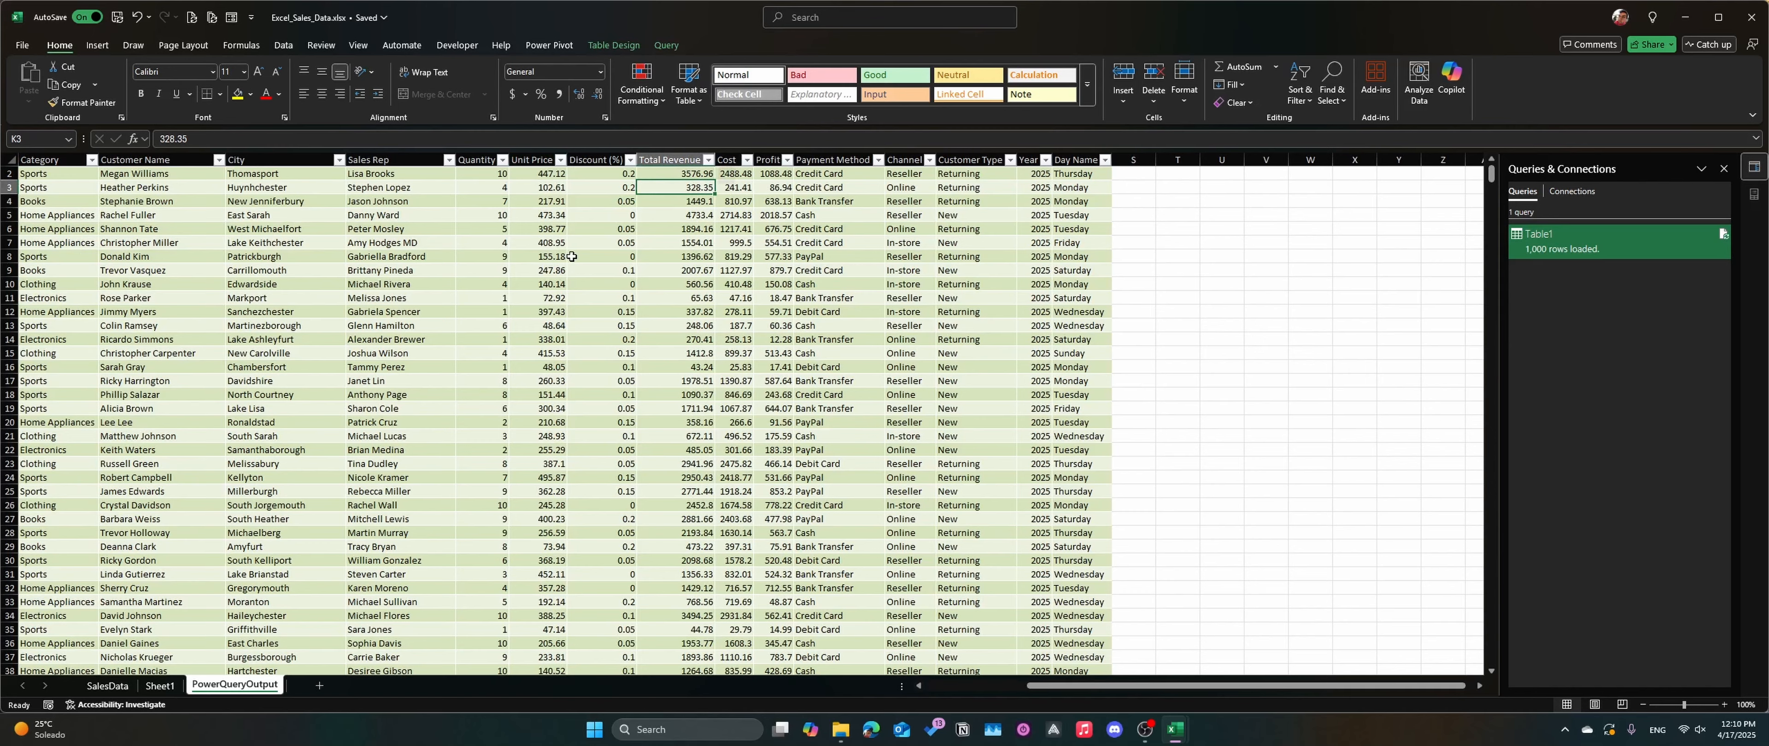
scroll(530, 159, up, 1)
click(532, 165)
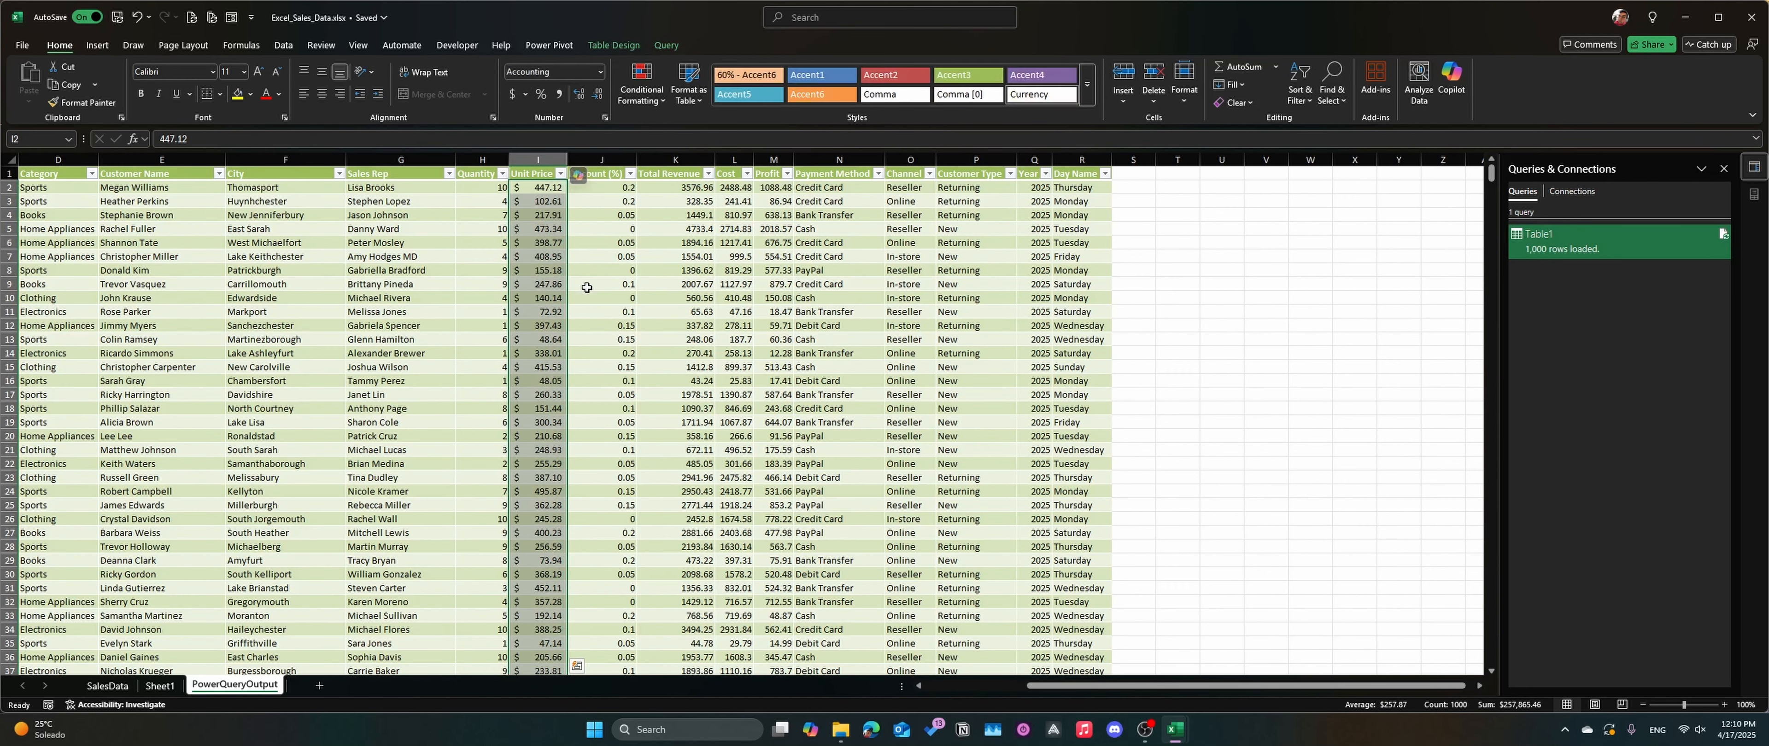
click(508, 94)
click(596, 168)
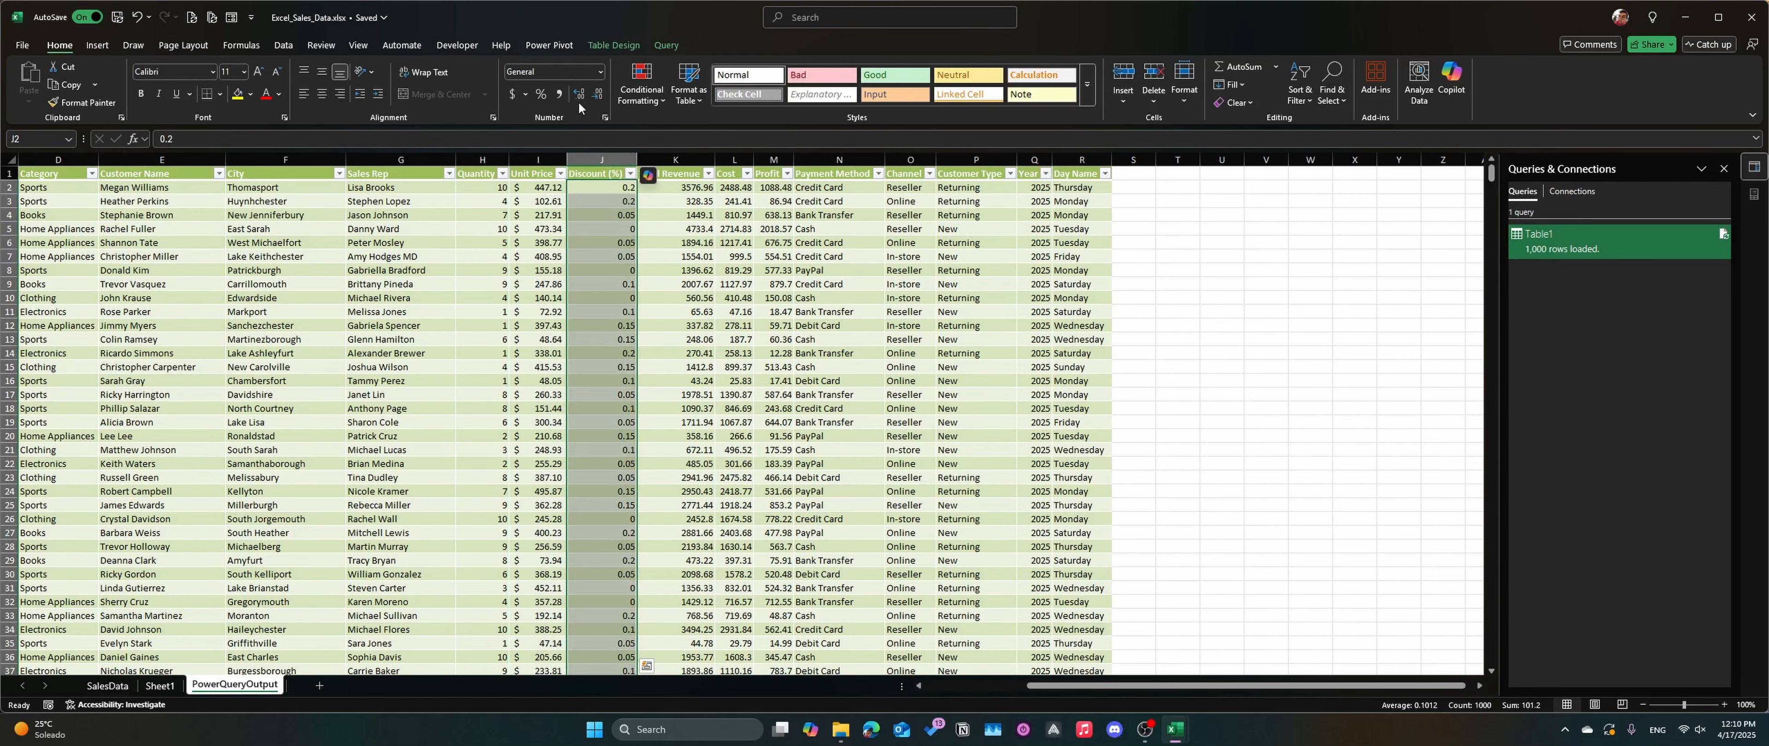
click(540, 94)
Step: Format the Total Revenue, Cost and Profit columns of the query output table as Accounting
click(676, 311)
drag(683, 165, 774, 166)
click(512, 94)
Step: Apply the Short Date format to the Date column of the query output table
scroll(412, 275, left, 3)
click(52, 167)
click(594, 72)
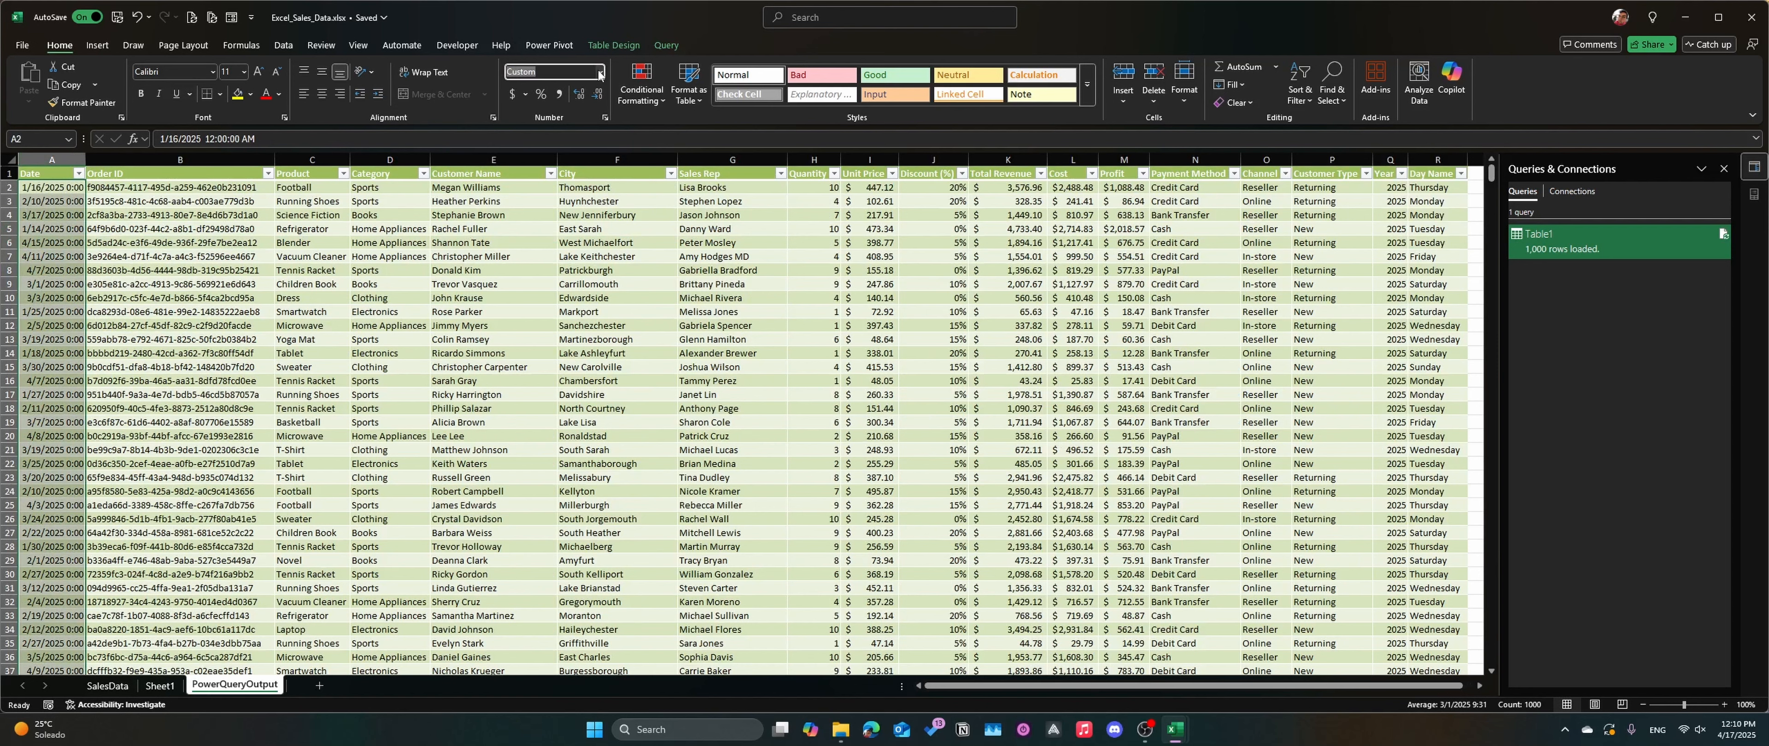
click(599, 72)
click(563, 231)
click(48, 353)
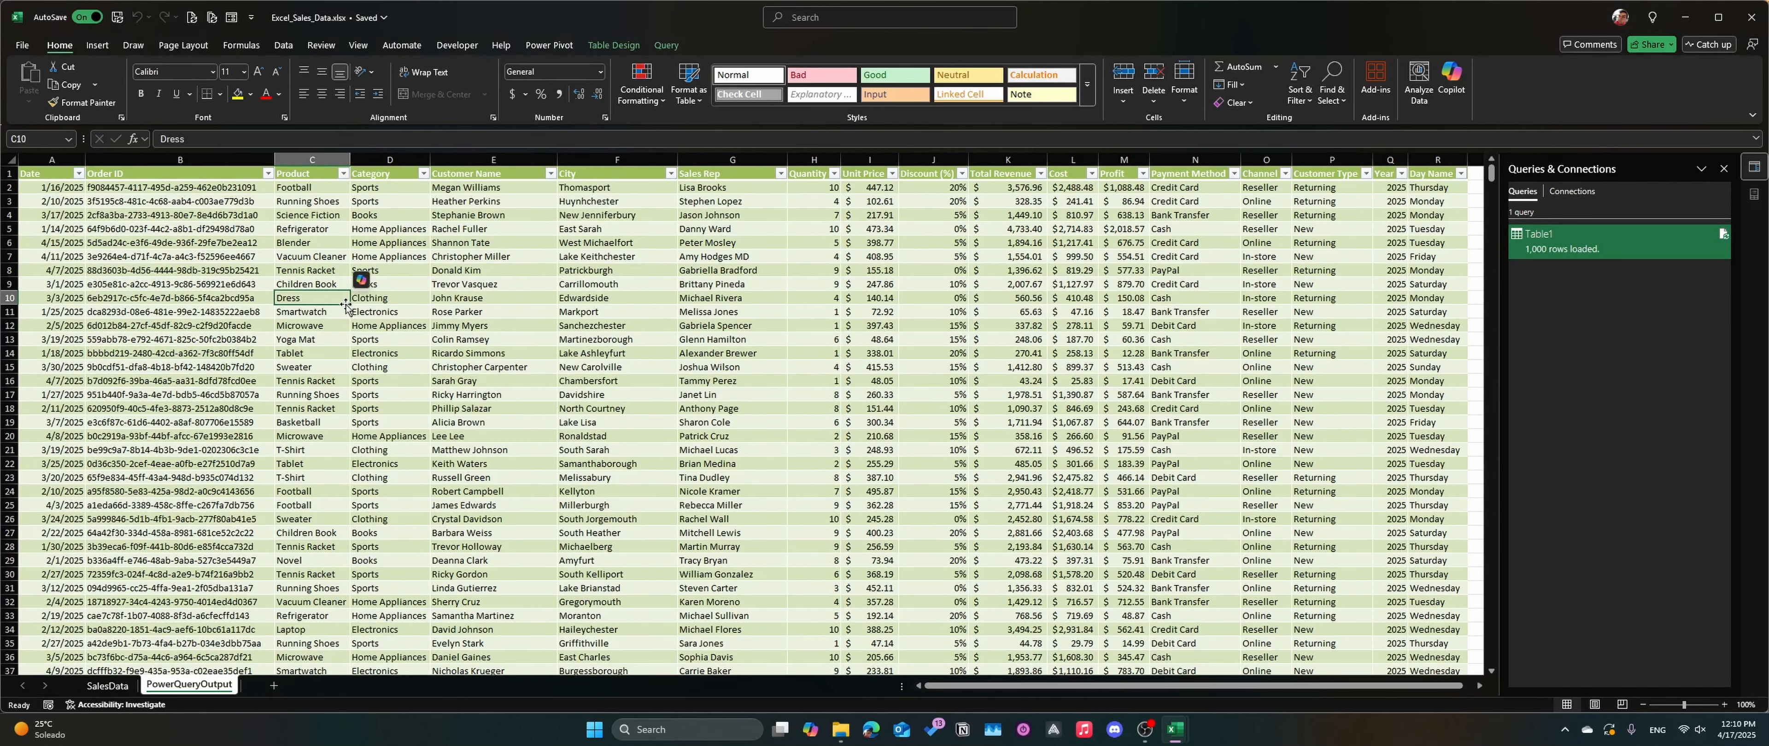
Step: Insert a PivotTable from the query output table on a new worksheet, with Day Name as rows and summed Total Revenue as values
click(97, 45)
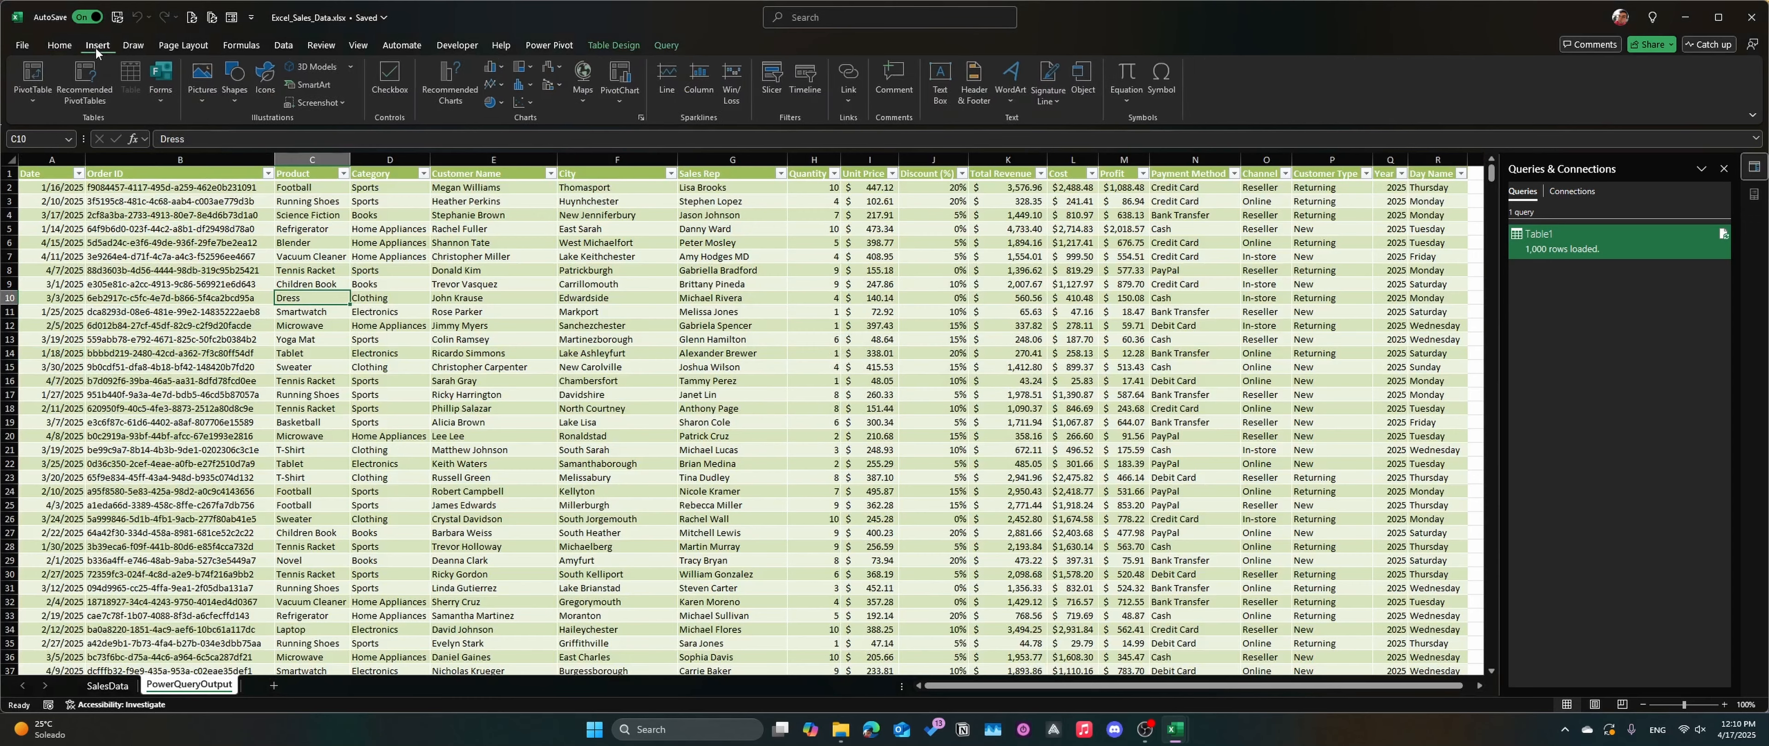
click(35, 72)
click(637, 464)
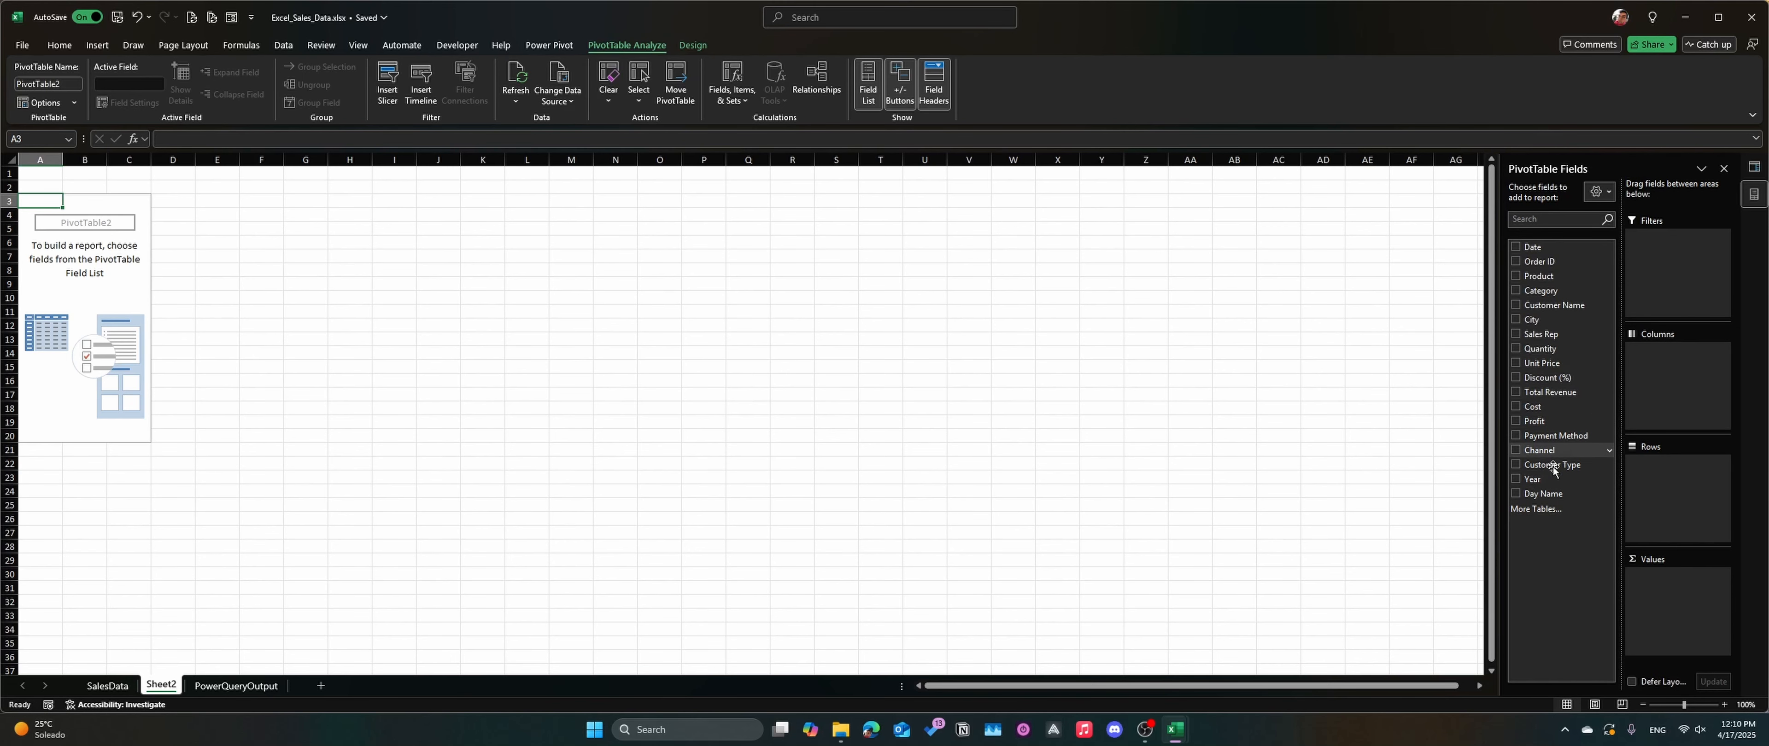
drag(1551, 493, 1692, 507)
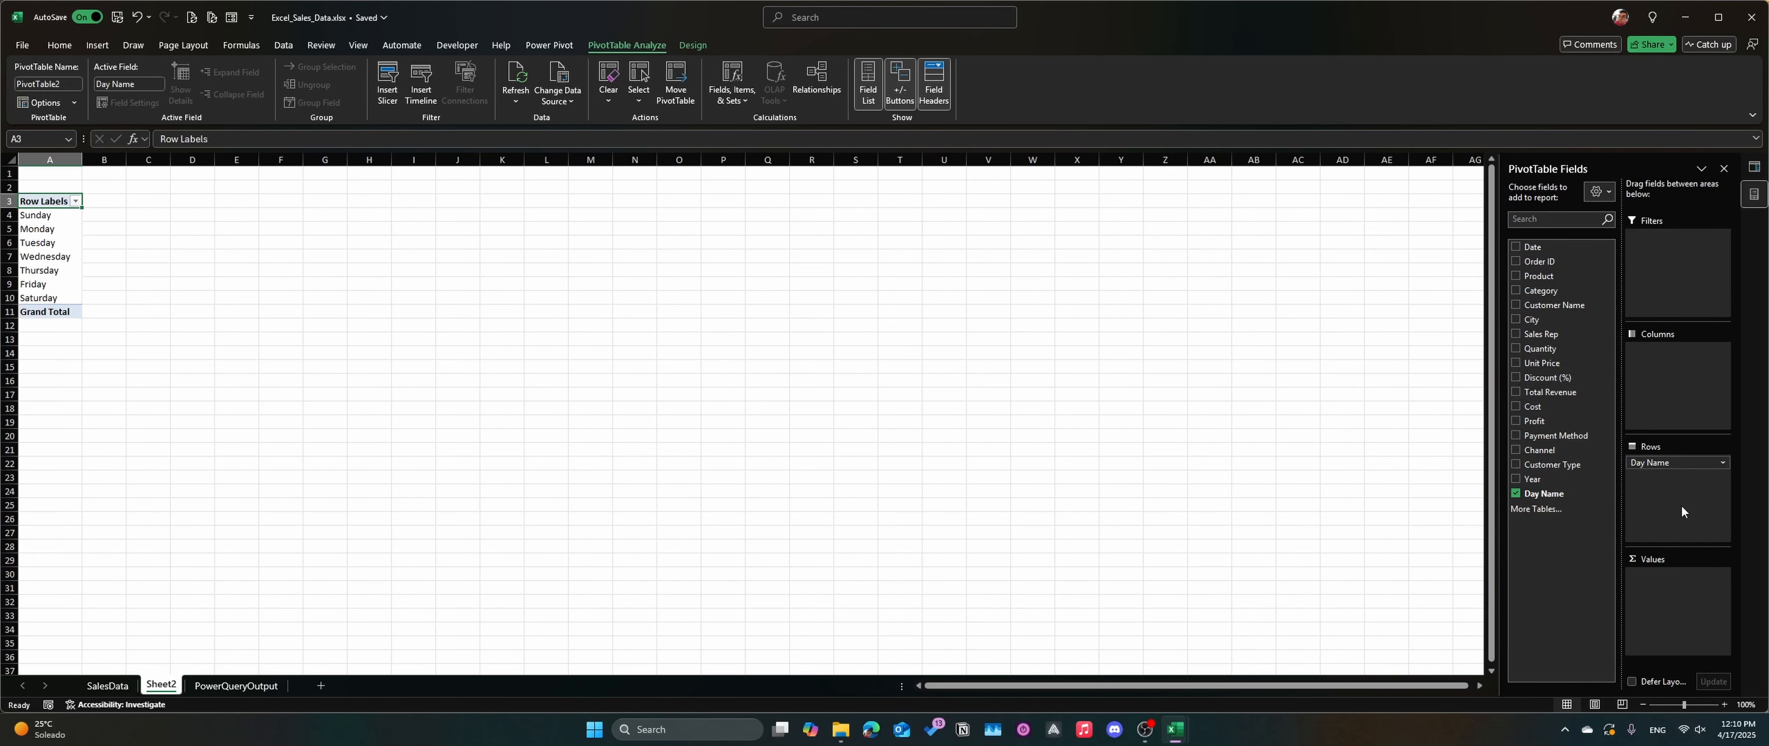
drag(1565, 393, 1663, 598)
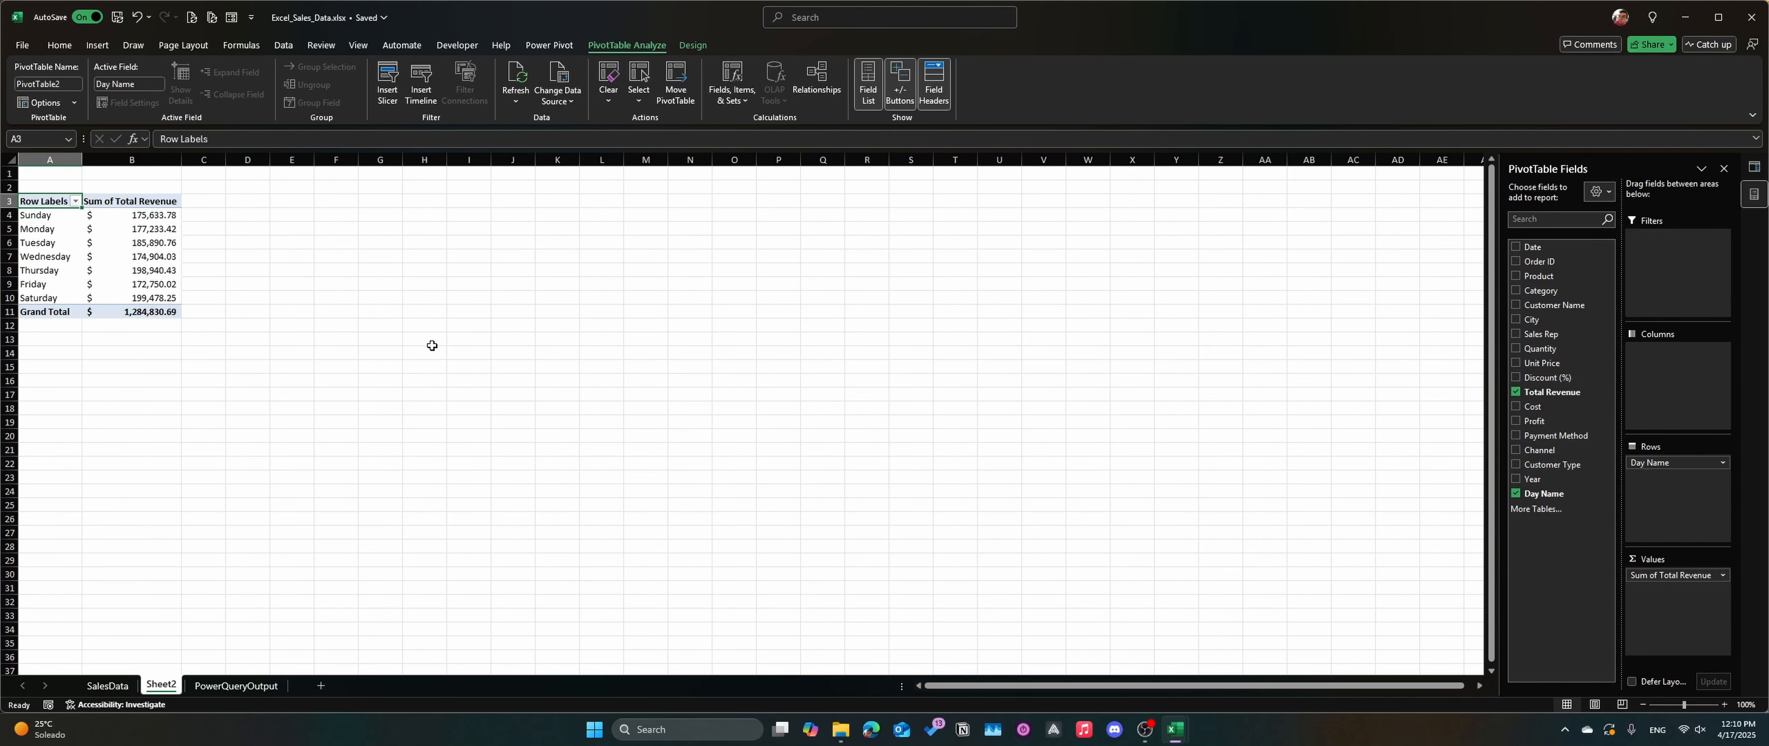
Step: Examine the currency-formatted Total Revenue for the individual weekdays in the PivotTable
click(130, 272)
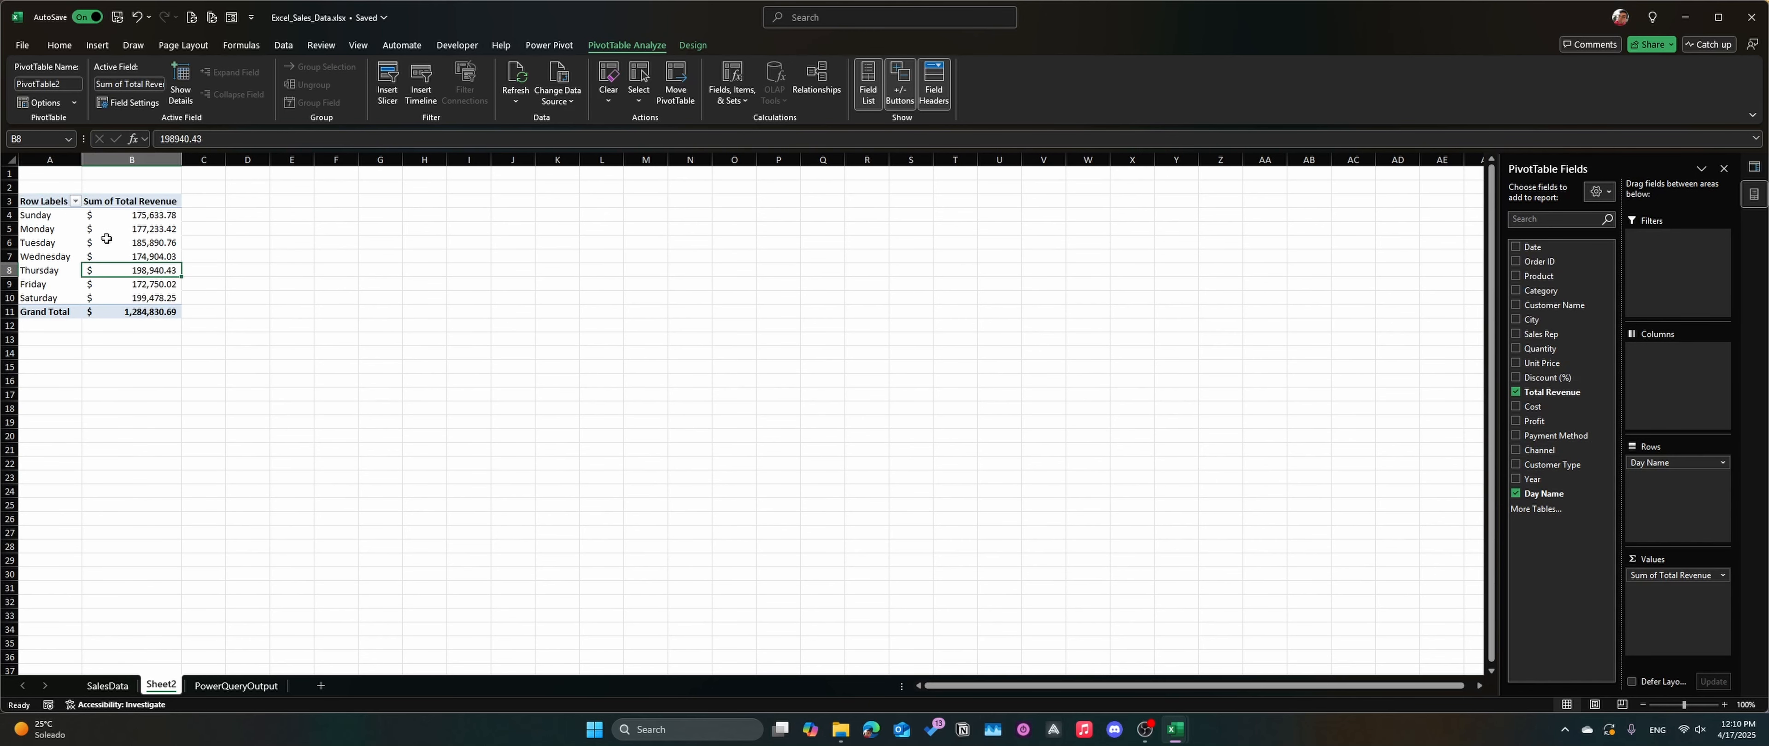
click(105, 252)
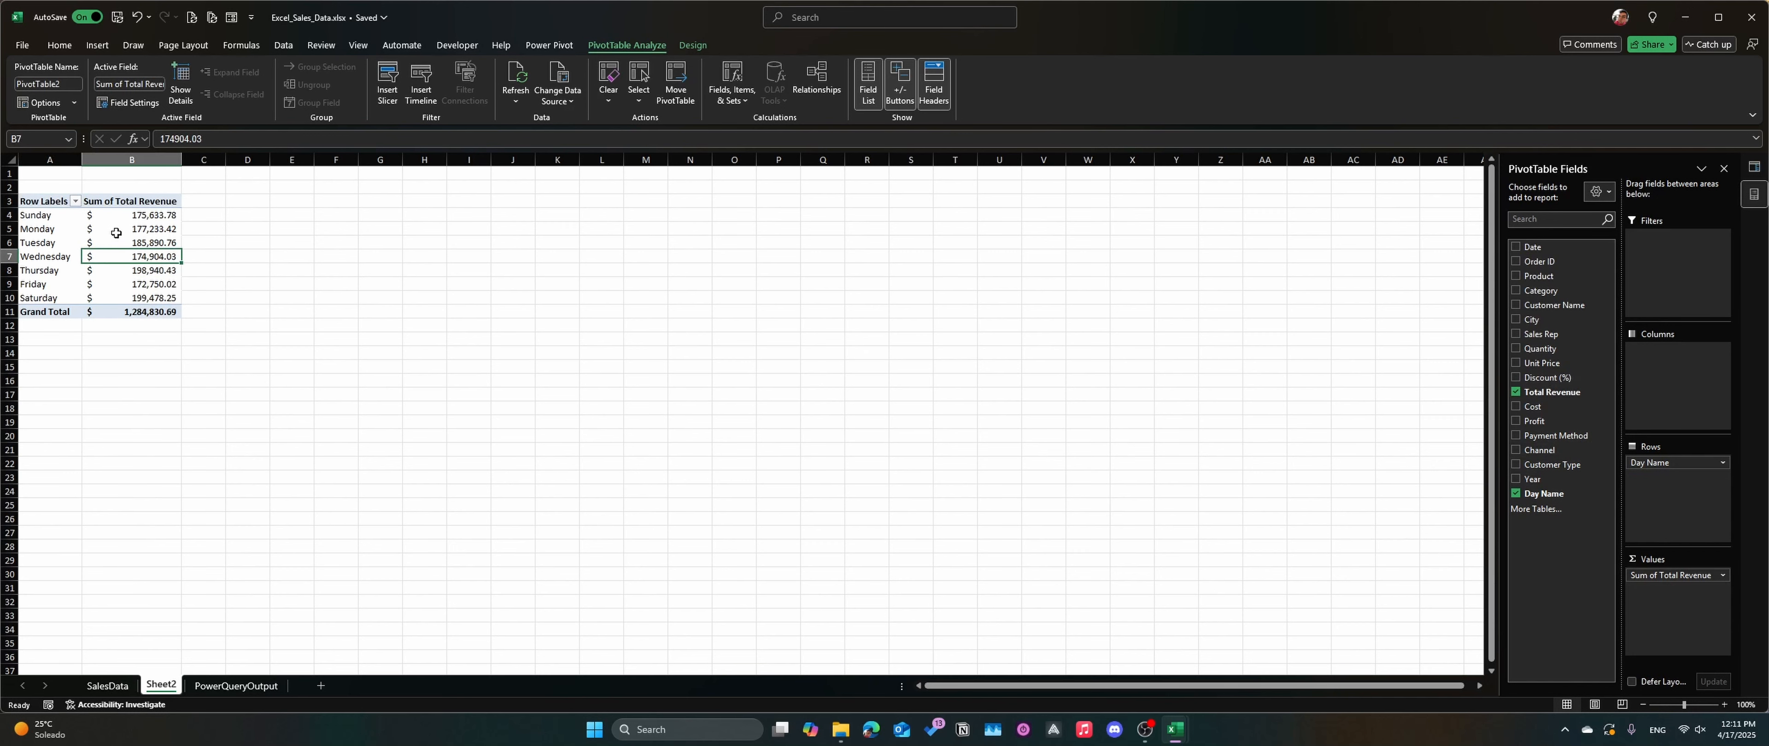
click(118, 231)
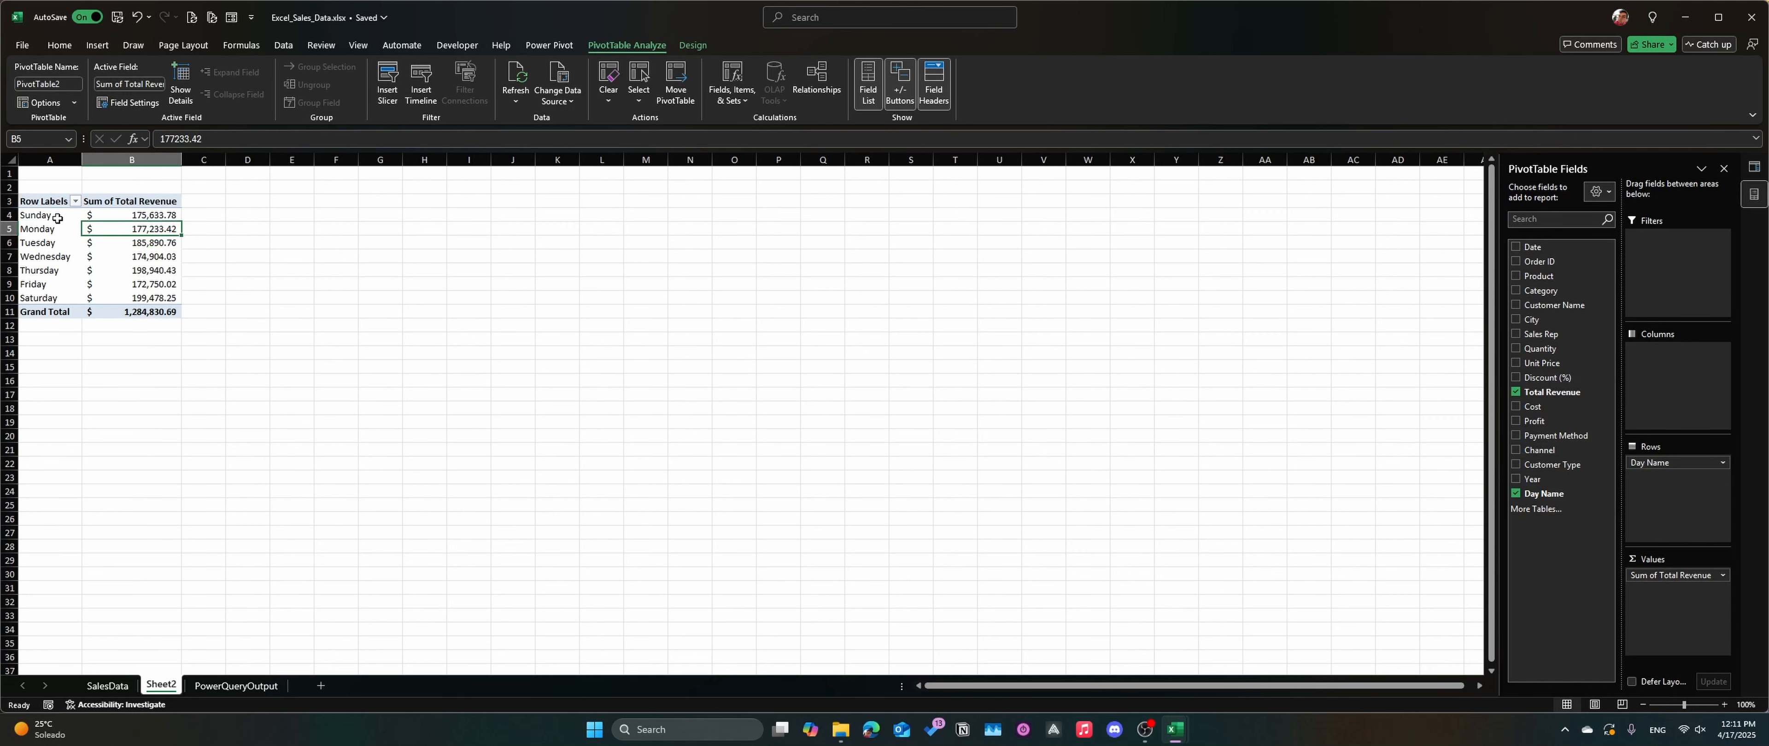
mouse_move(152, 217)
mouse_down()
mouse_move(154, 302)
mouse_move(154, 218)
mouse_up()
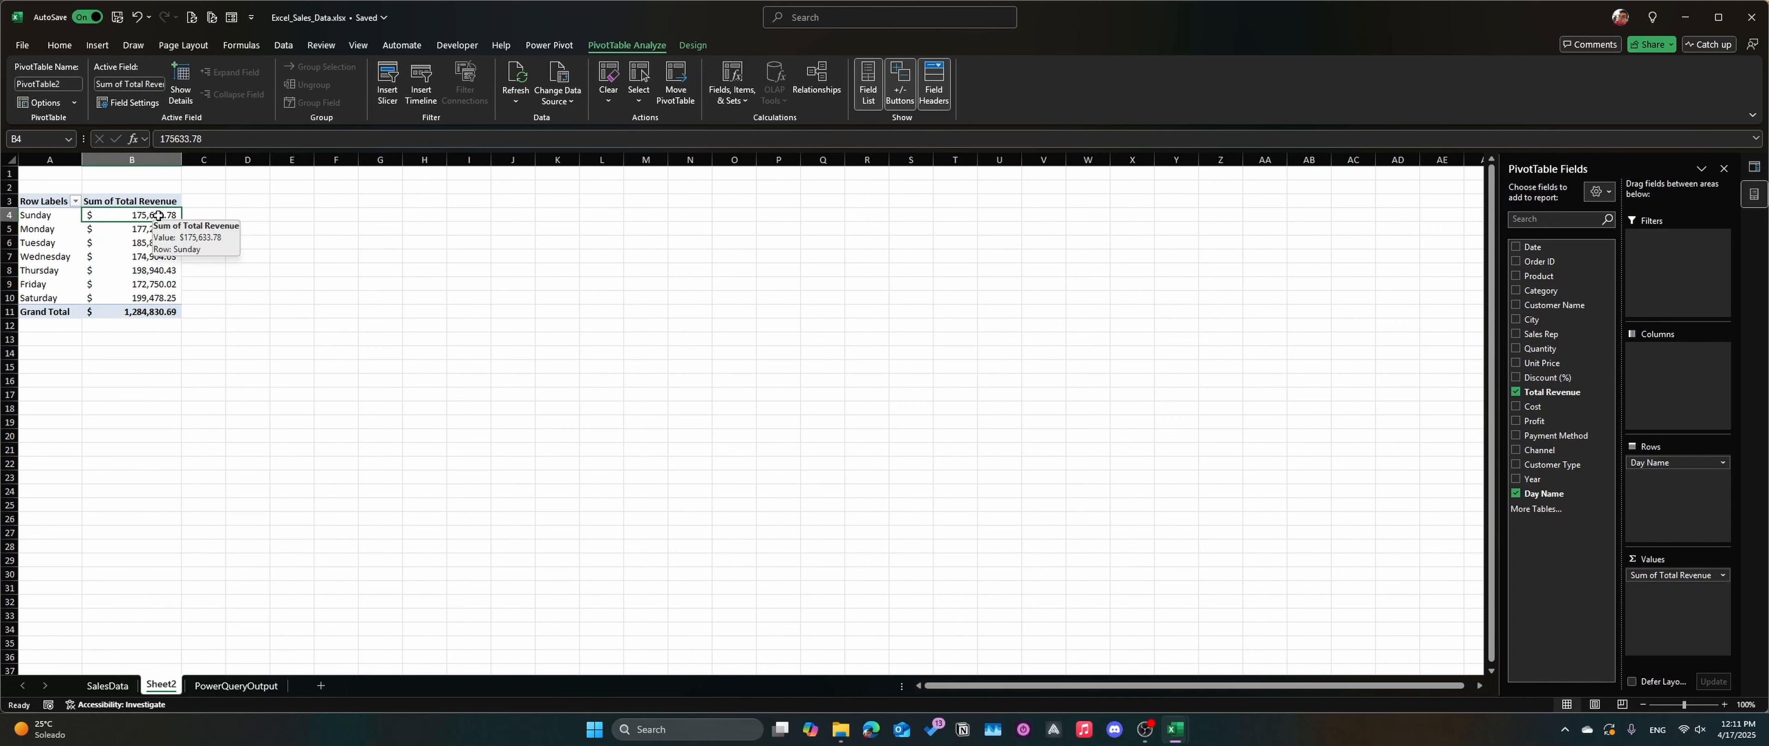
click(116, 246)
click(85, 230)
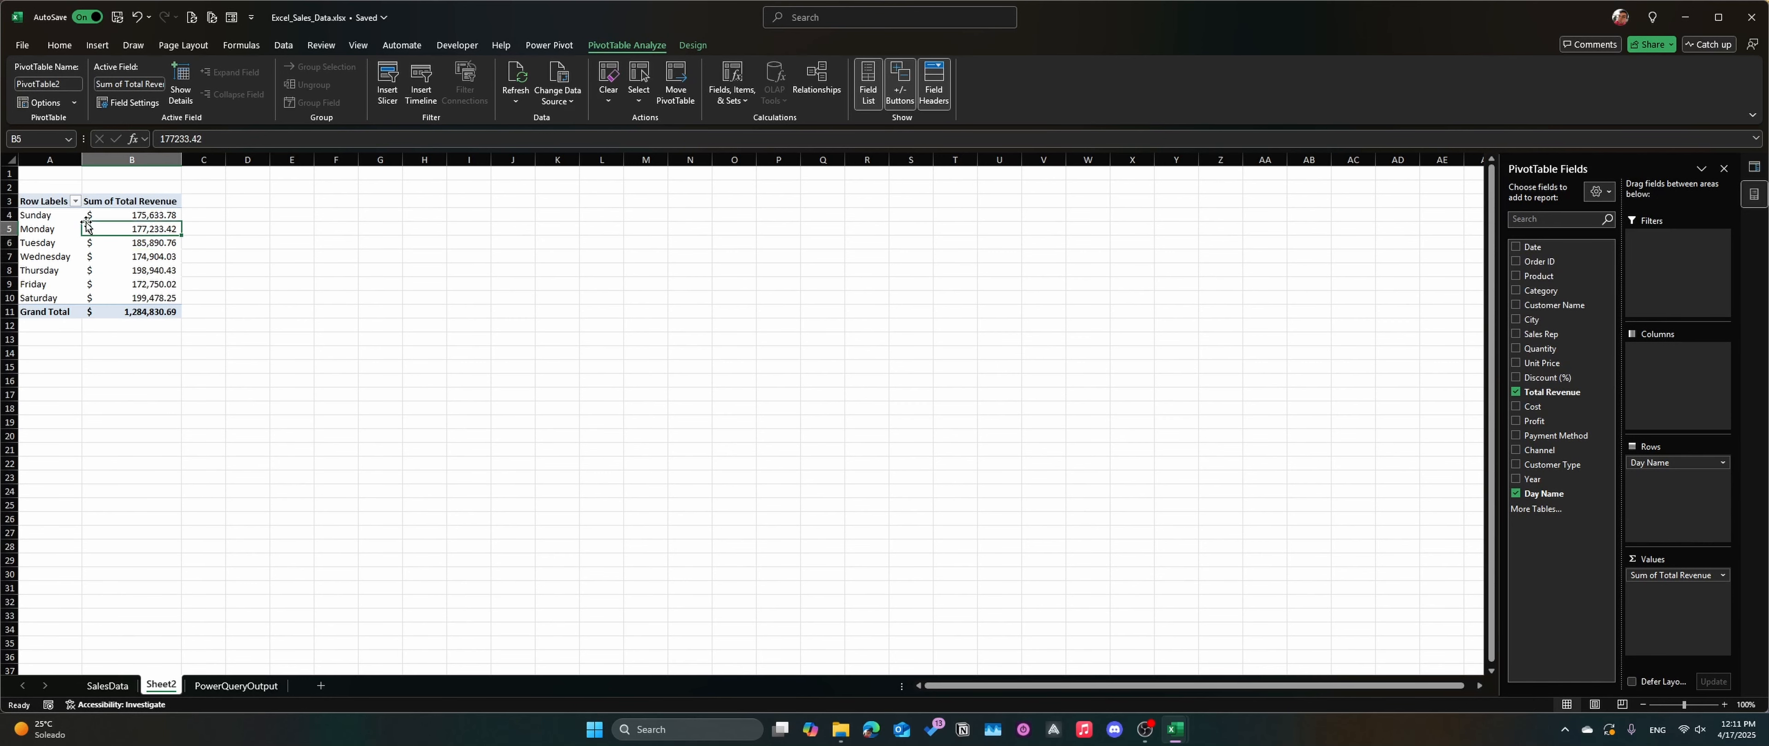
click(132, 216)
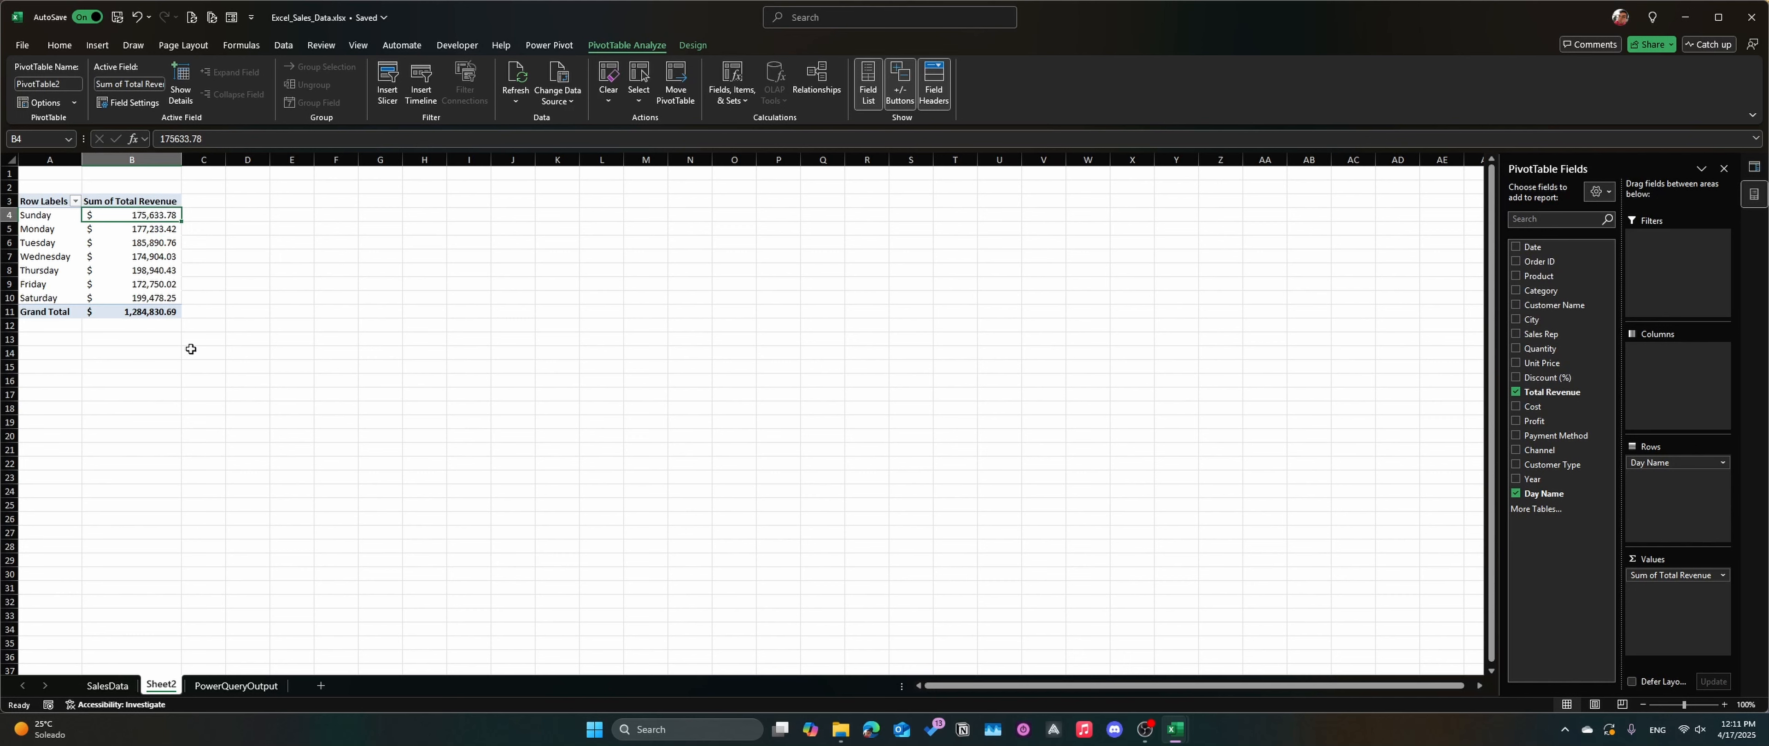
Step: Move the weekday revenue PivotTable sheet after PowerQueryOutput and rename it RevenueDayName
drag(161, 685, 245, 687)
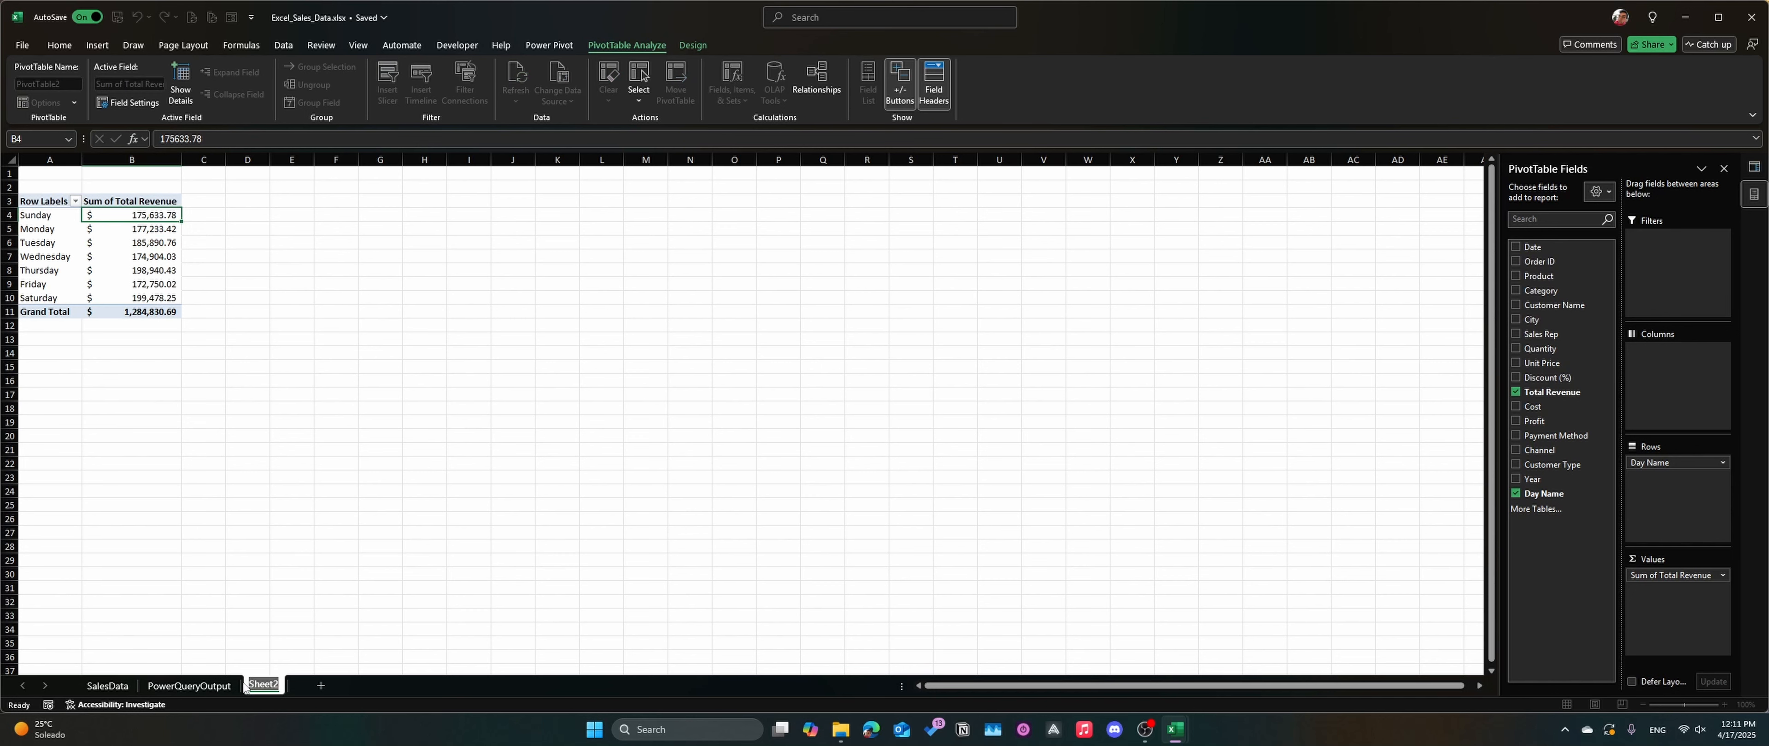
text(RevenuebyDay)
key(Return)
key(BackSpace)
key(BackSpace)
key(BackSpace)
key(BackSpace)
key(BackSpace)
text(DayName)
key(Return)
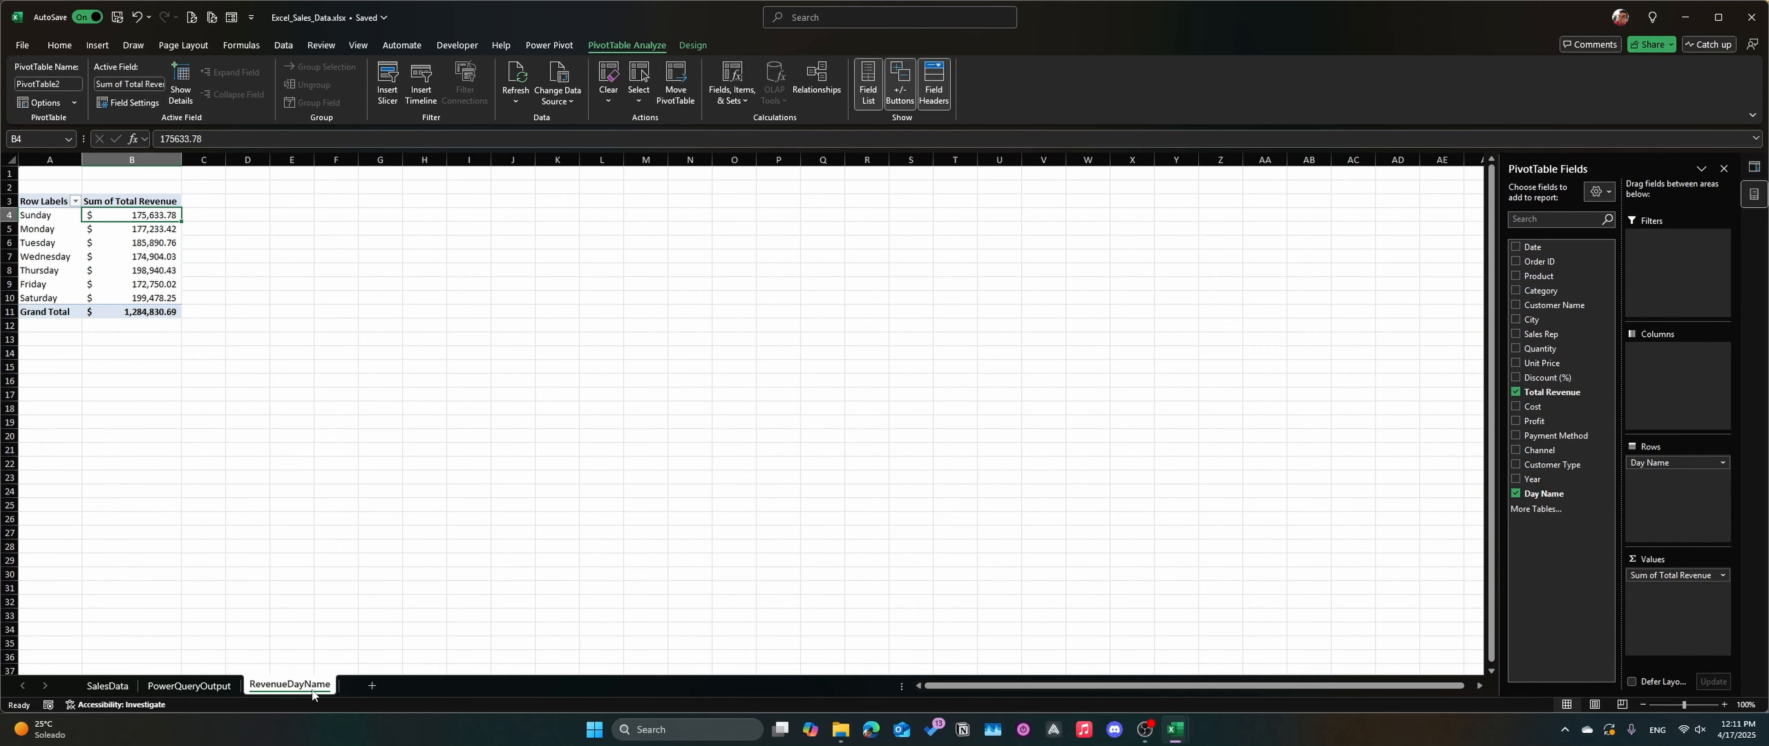
Step: Insert another PivotTable from the PowerQueryOutput table on a new worksheet and move that sheet after RevenueDayName
click(188, 684)
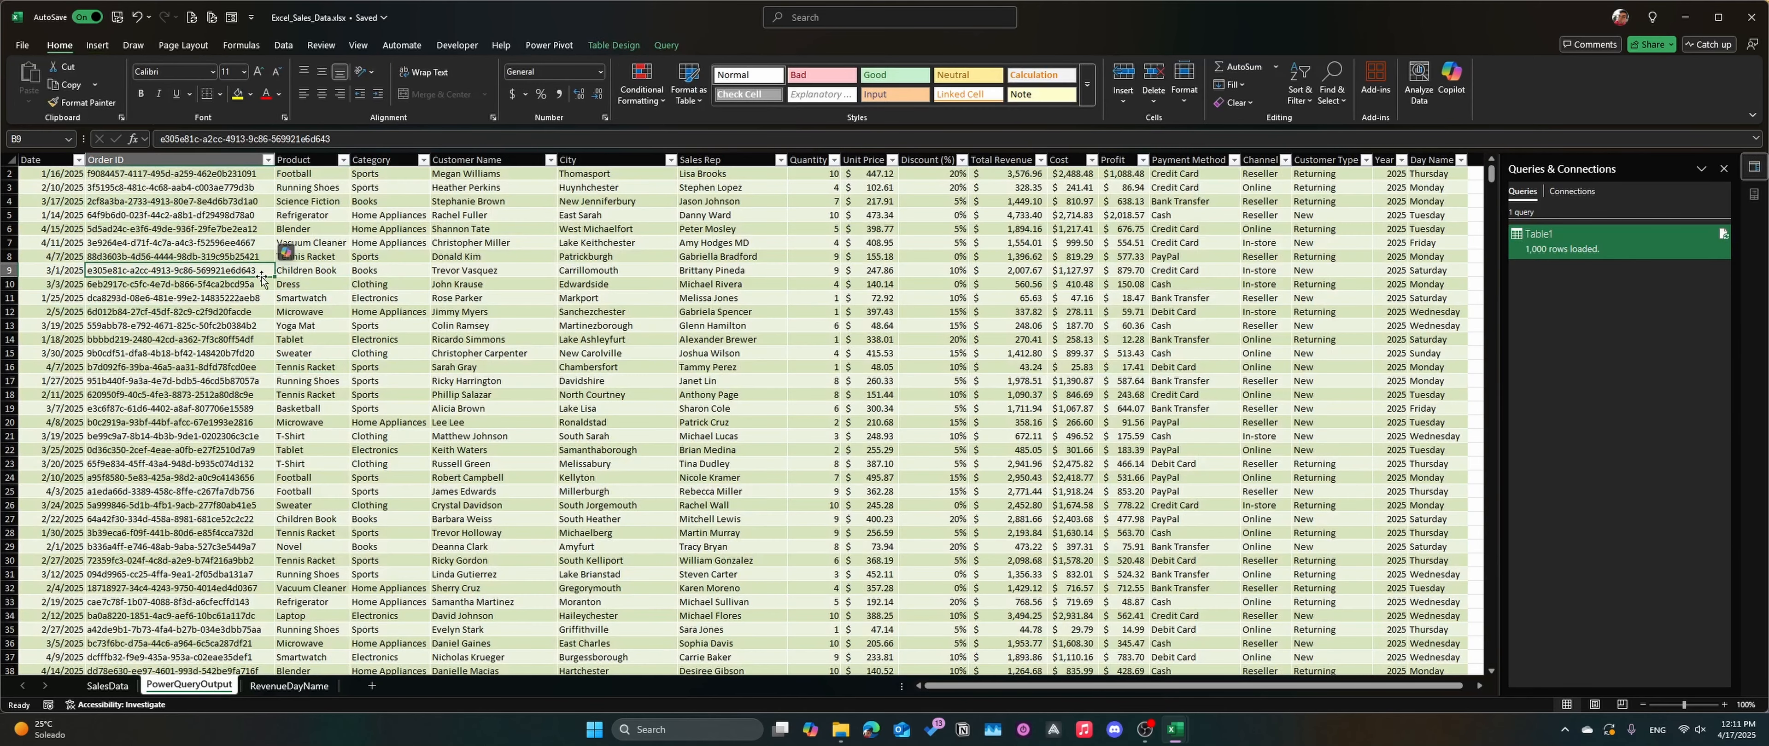
click(97, 45)
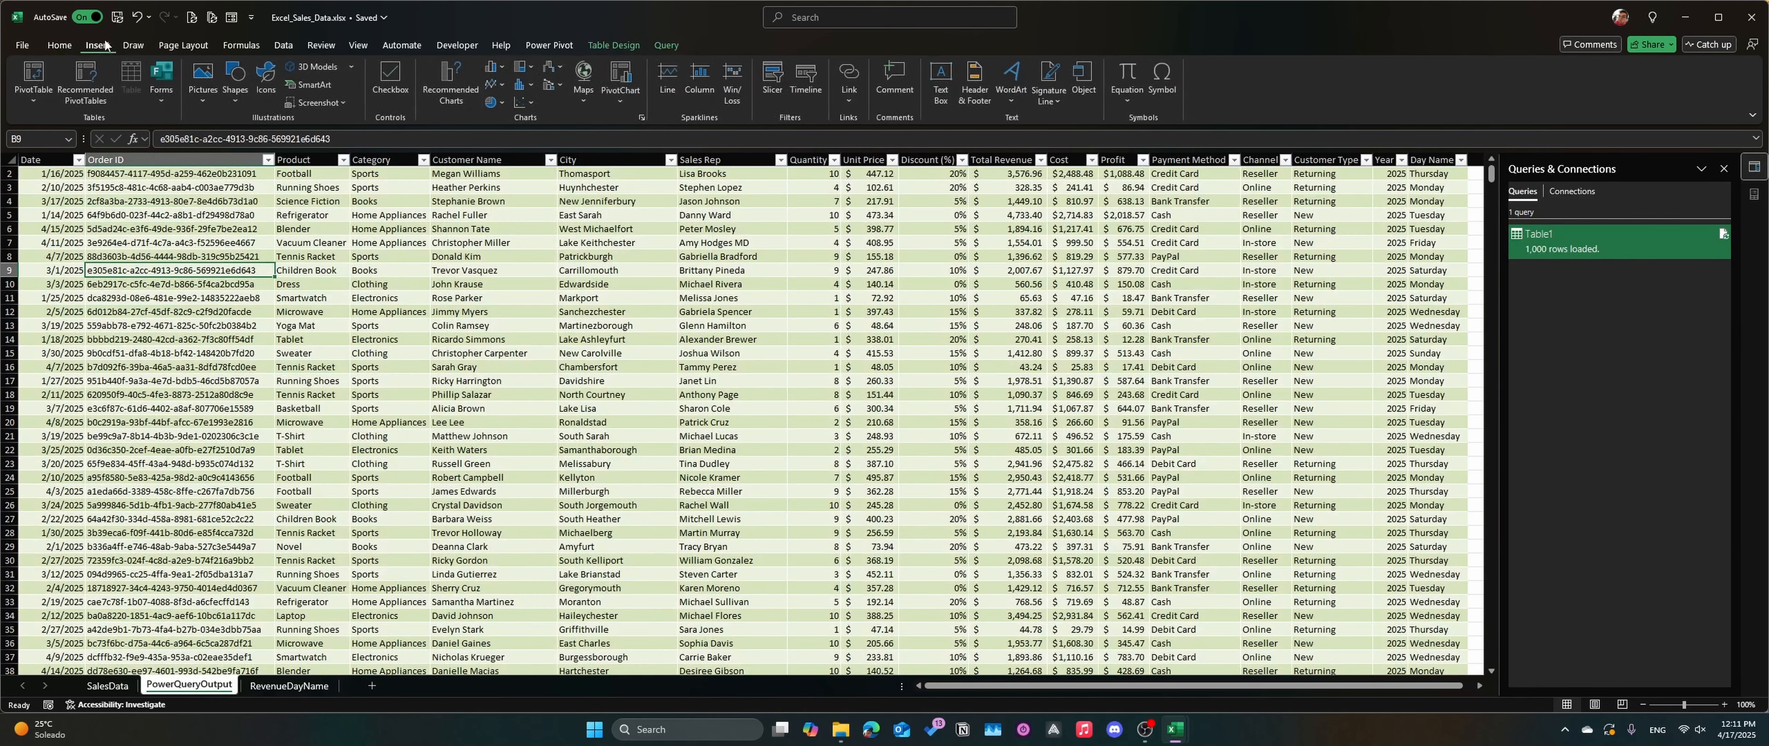
click(31, 75)
click(637, 465)
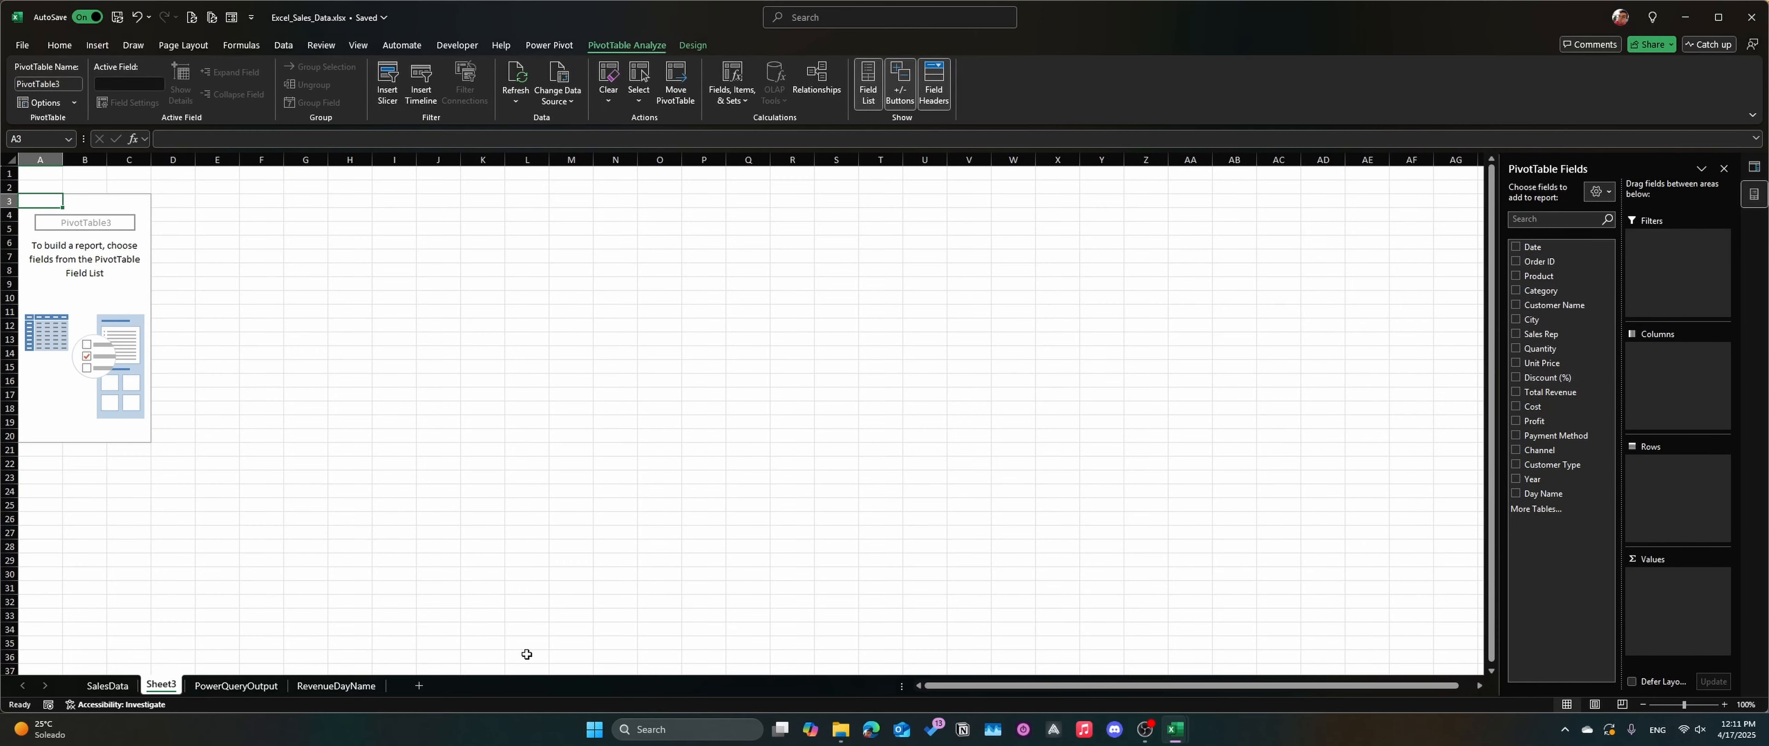
click(69, 224)
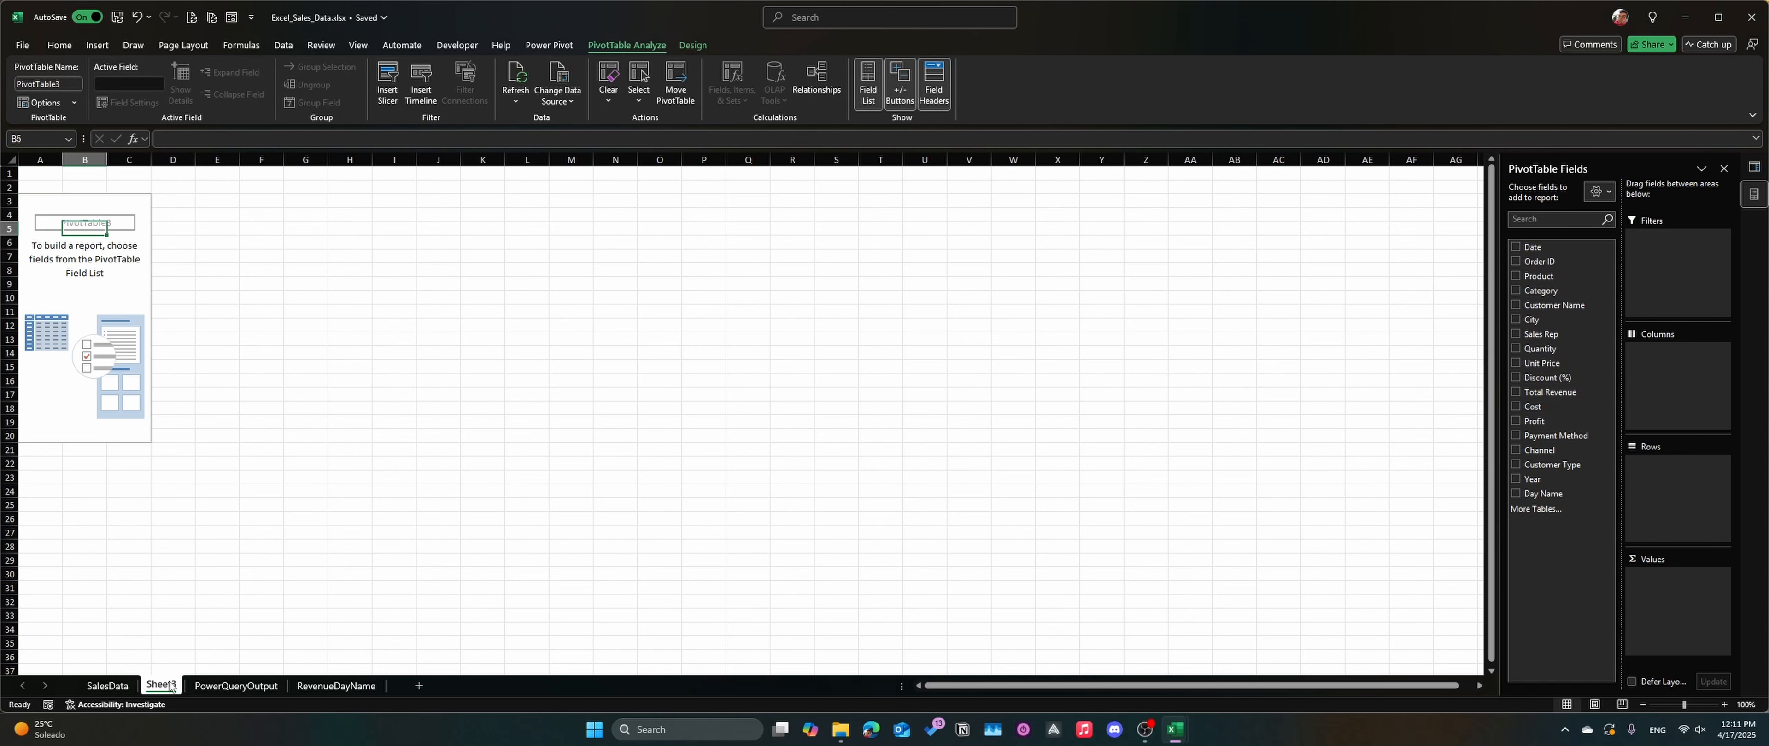
drag(175, 684, 386, 693)
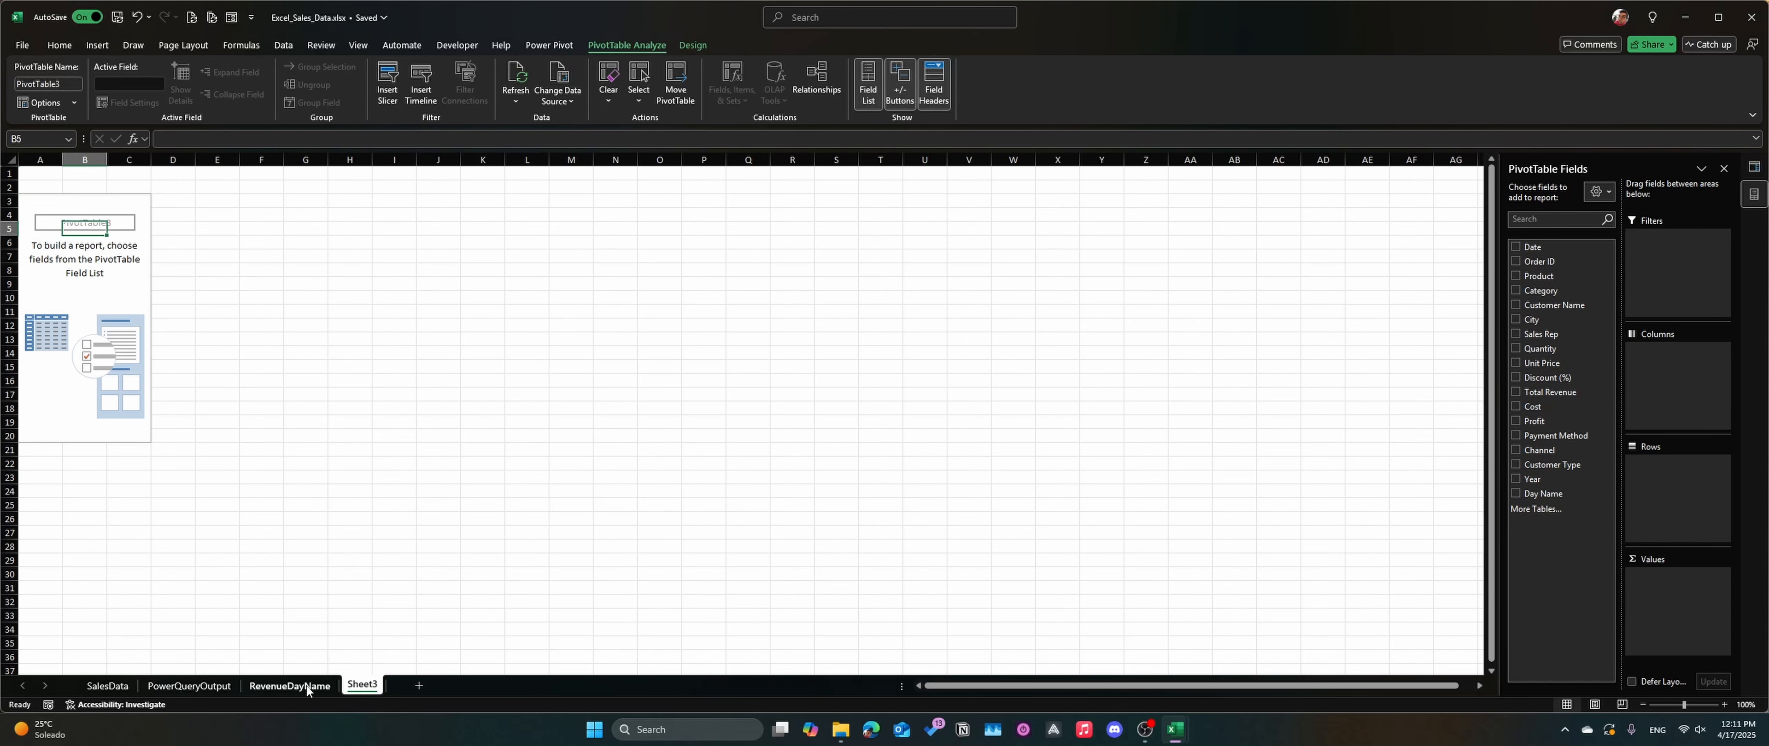
Step: Return to the RevenueDayName sheet and look at the weekday revenue PivotTable again
click(289, 686)
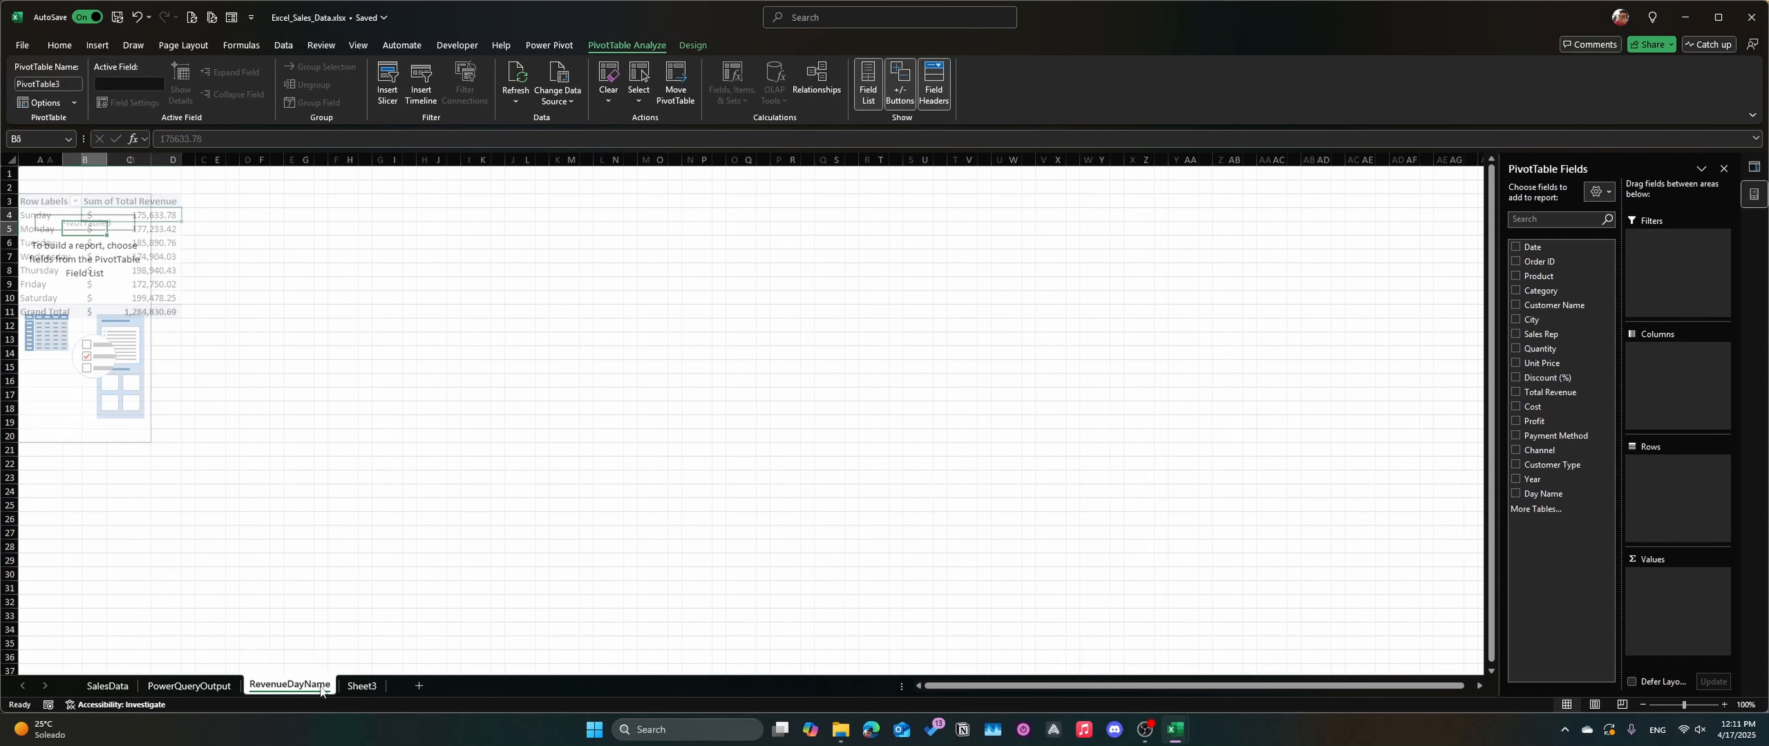
click(147, 251)
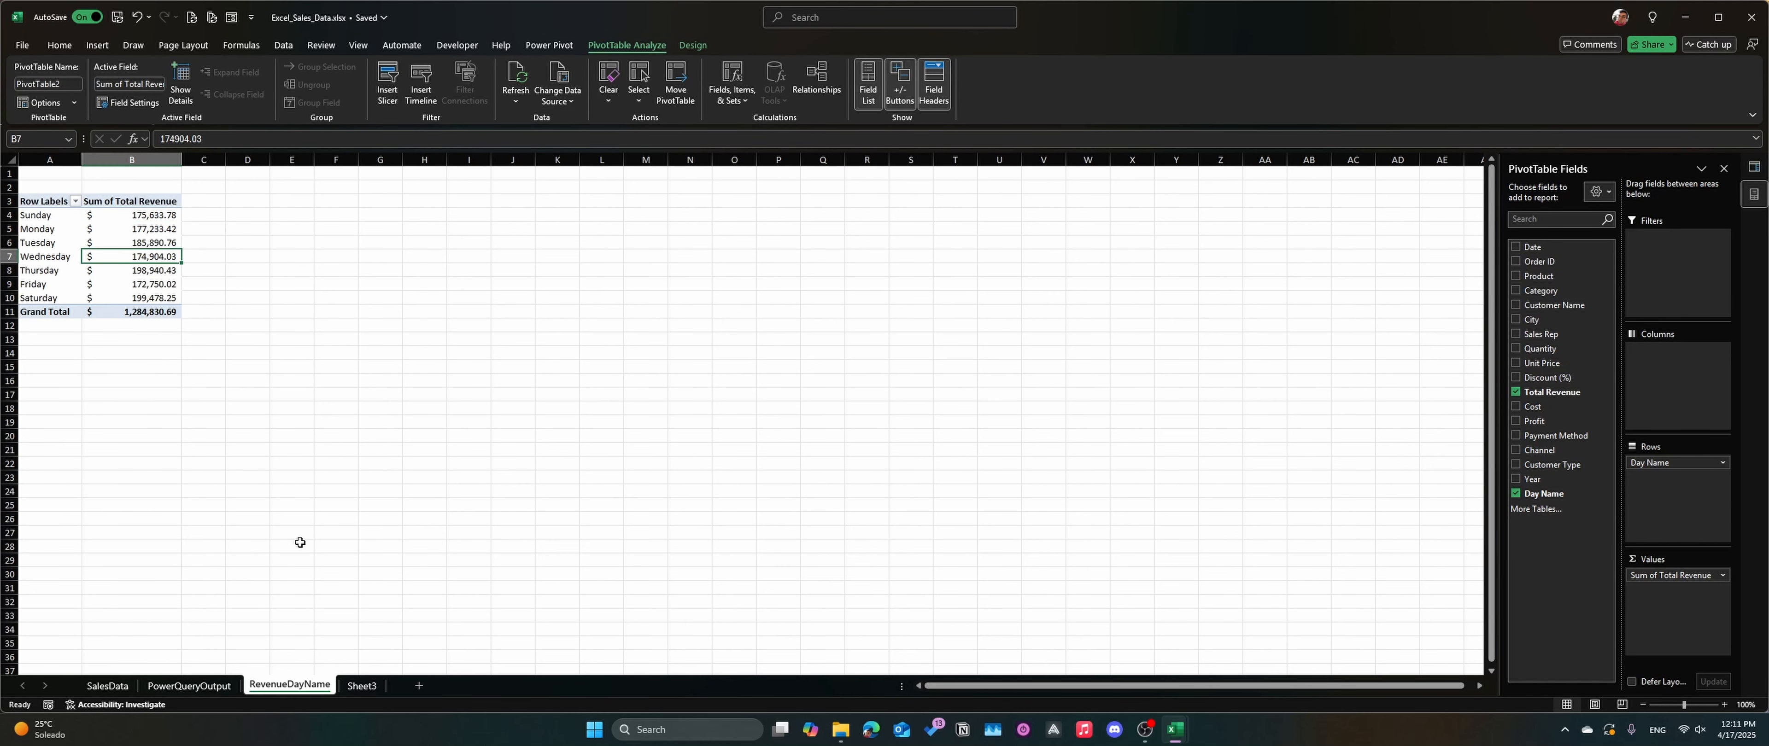
Step: Go to the empty PivotTable on Sheet3 and add the Date field to its rows
click(345, 688)
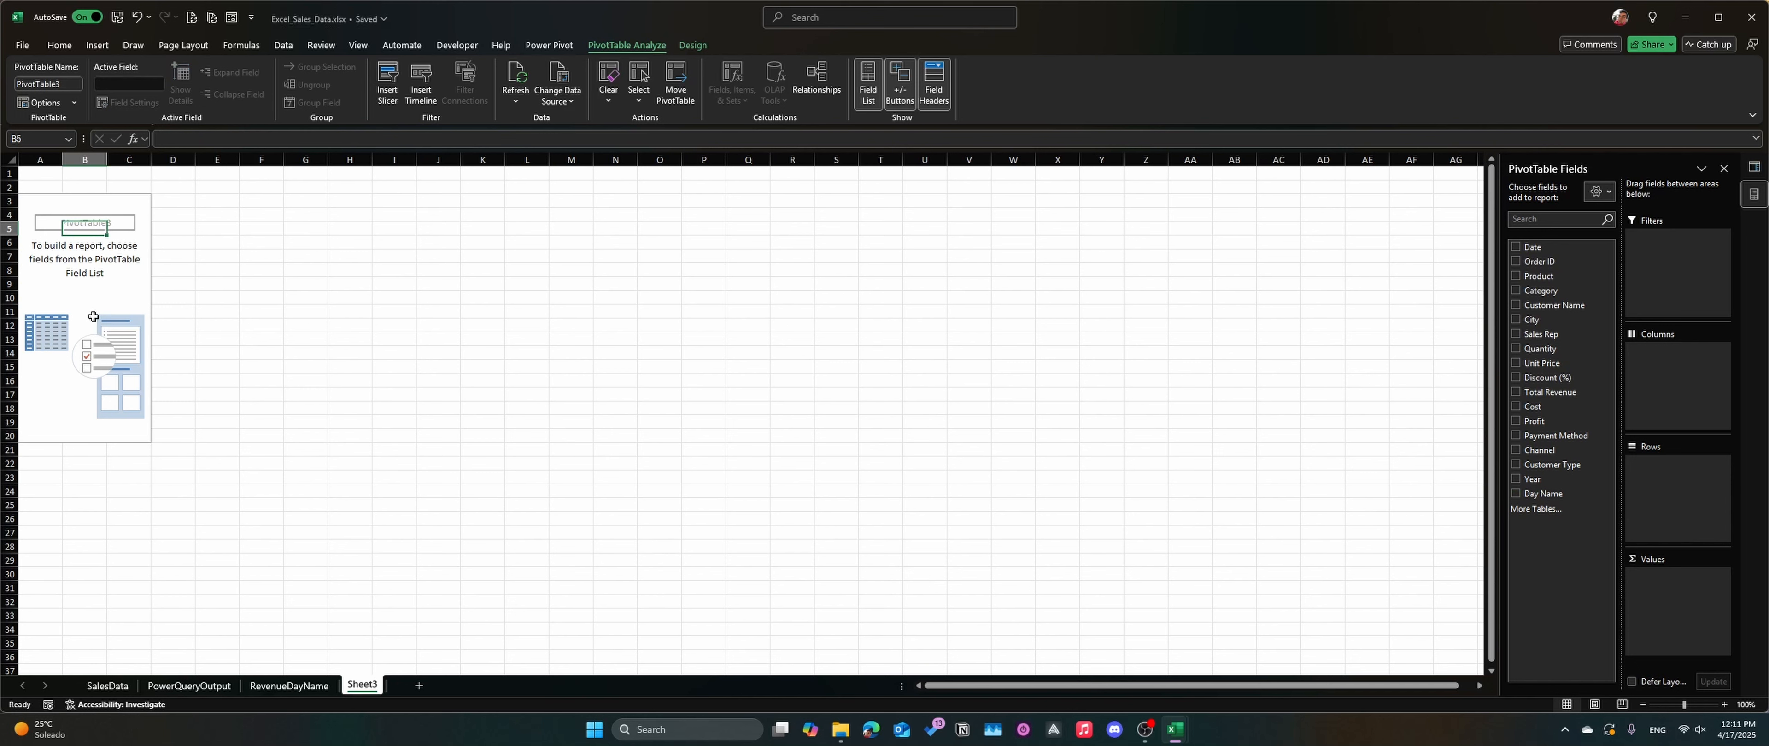
click(62, 259)
click(47, 233)
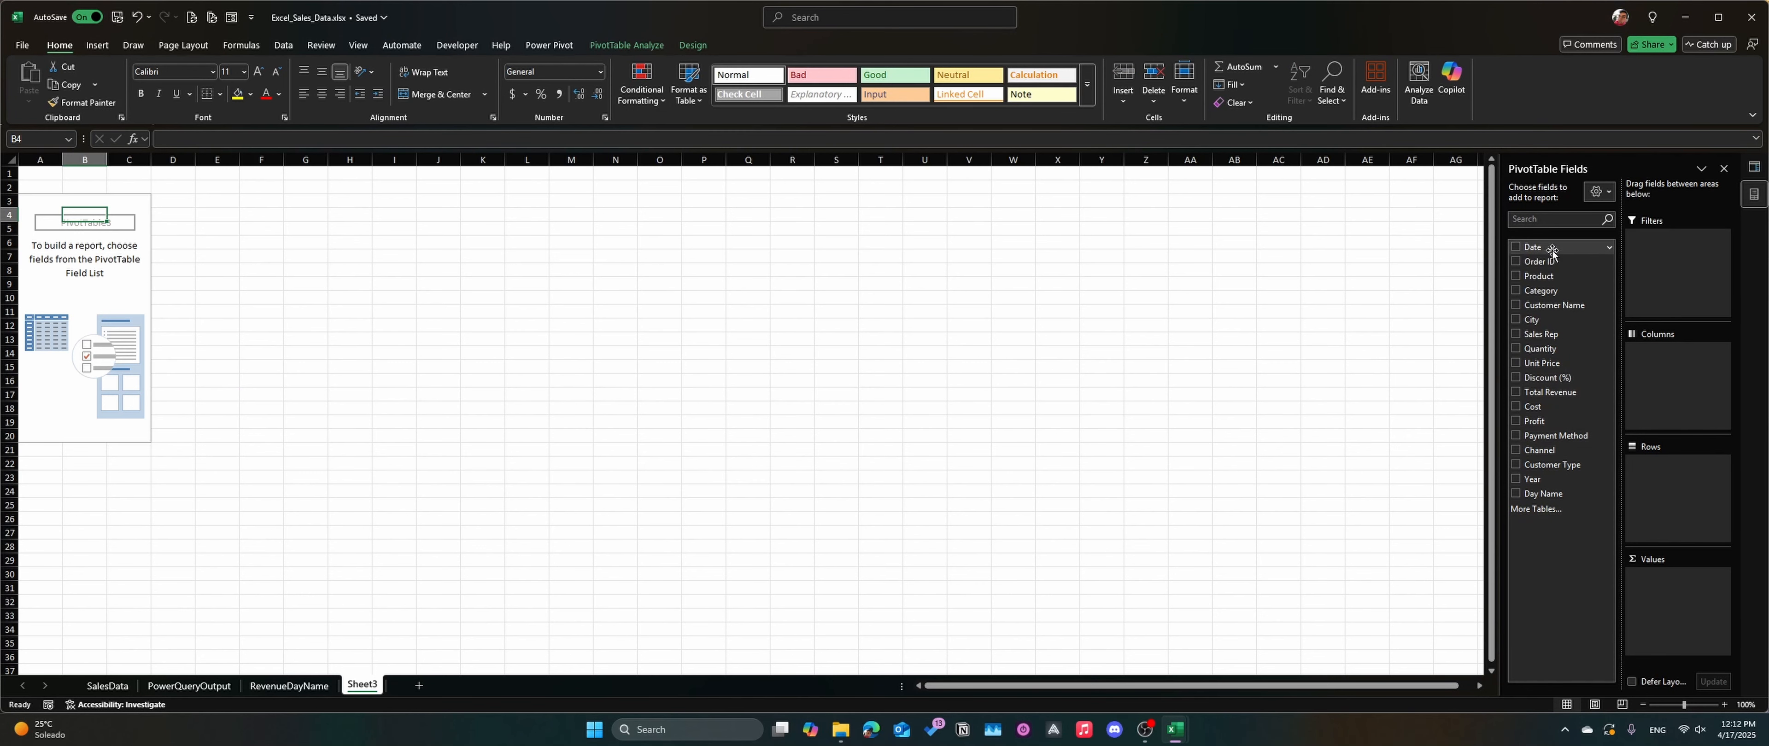
drag(1552, 252, 1678, 505)
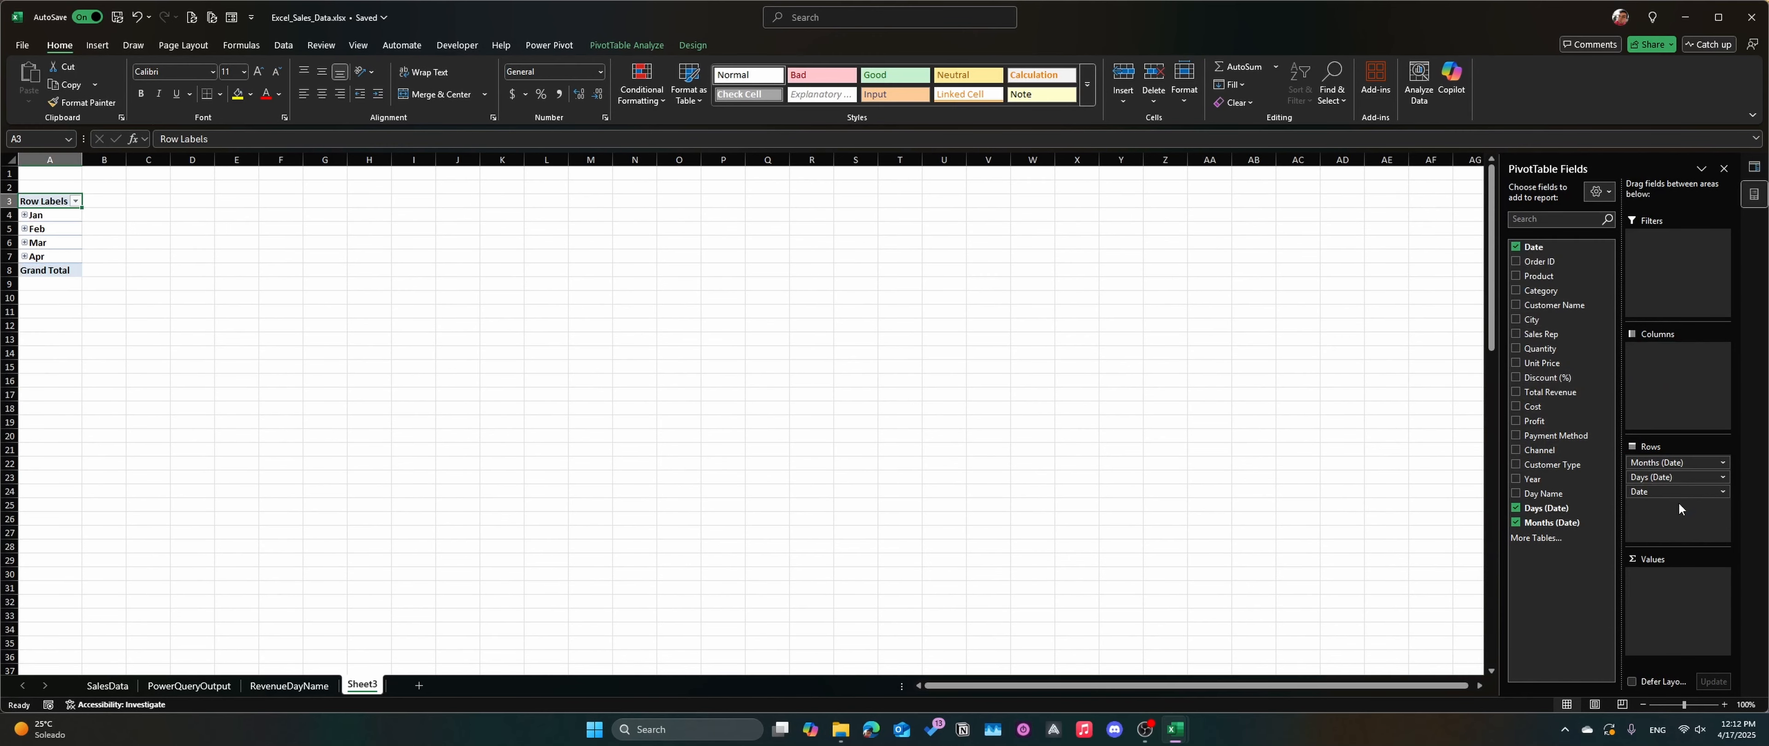
Step: Expand Jan in the PivotTable and open 14-Jan through 17-Jan down to their individual dates
click(24, 215)
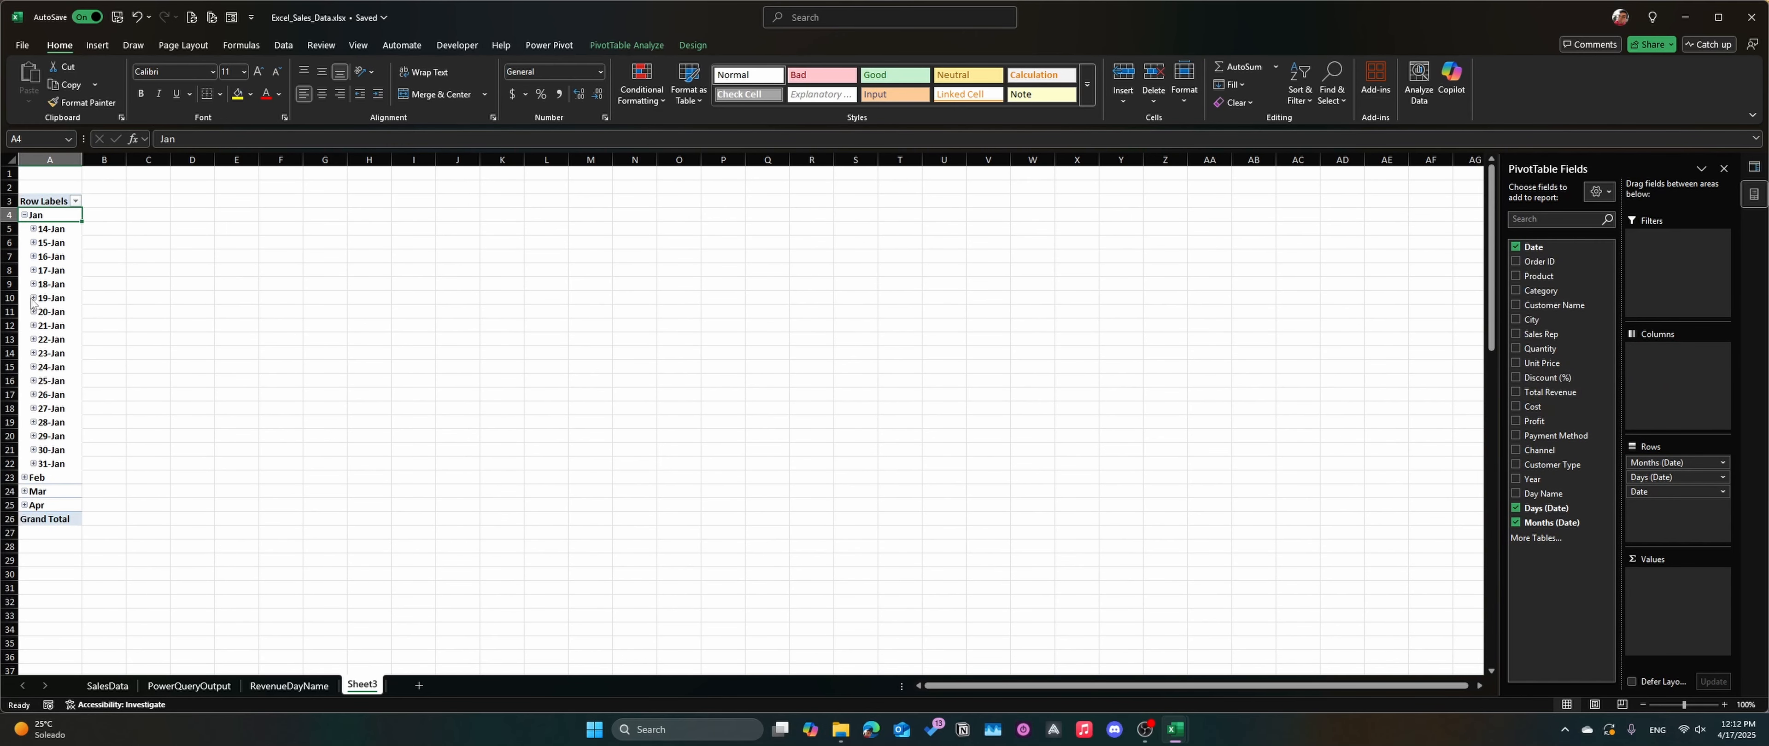
click(33, 229)
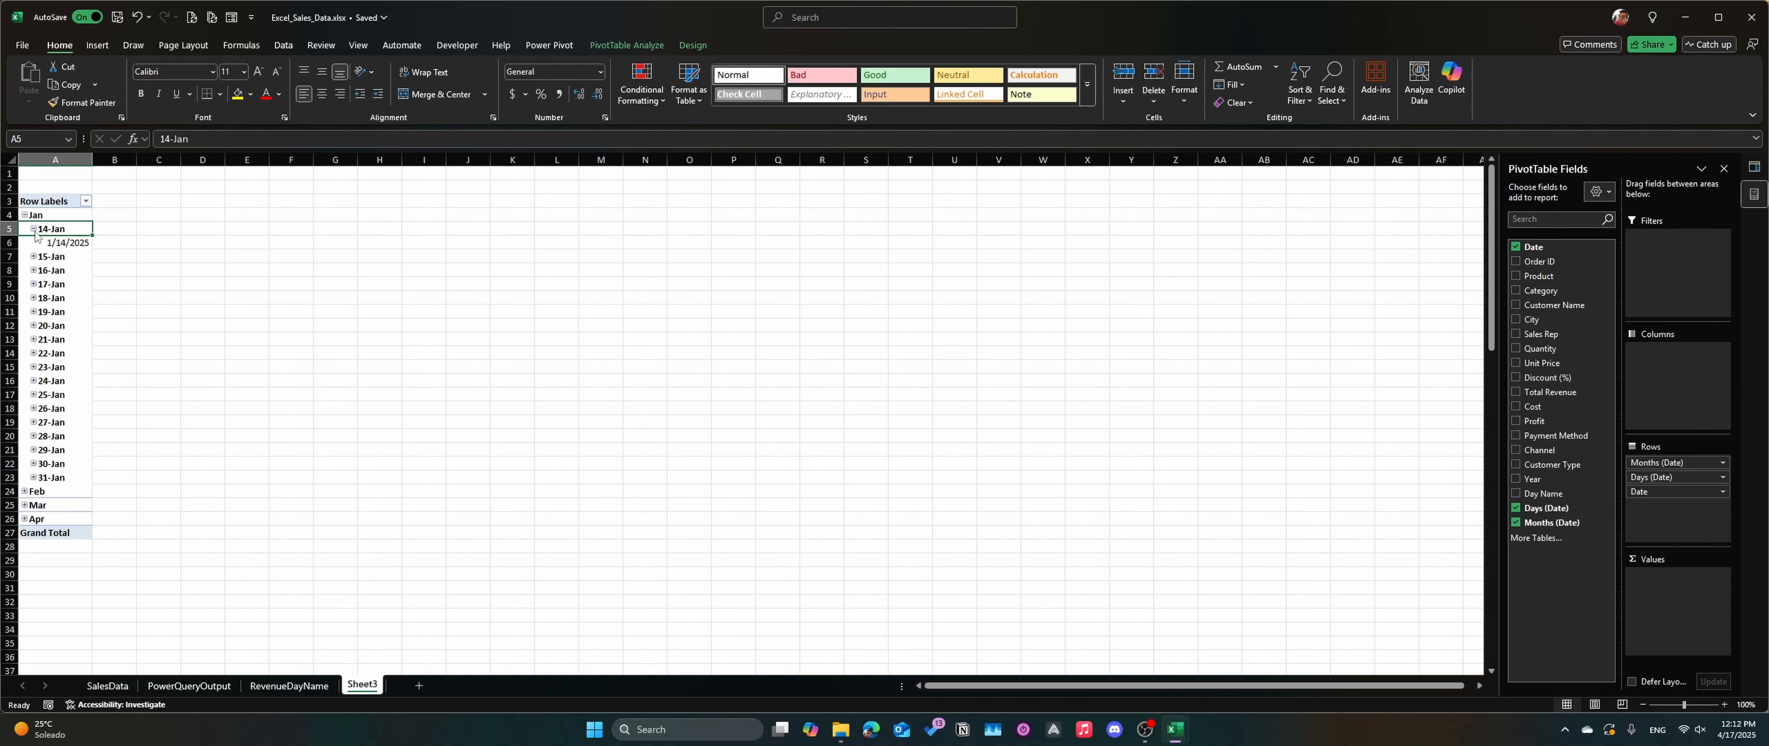
click(33, 257)
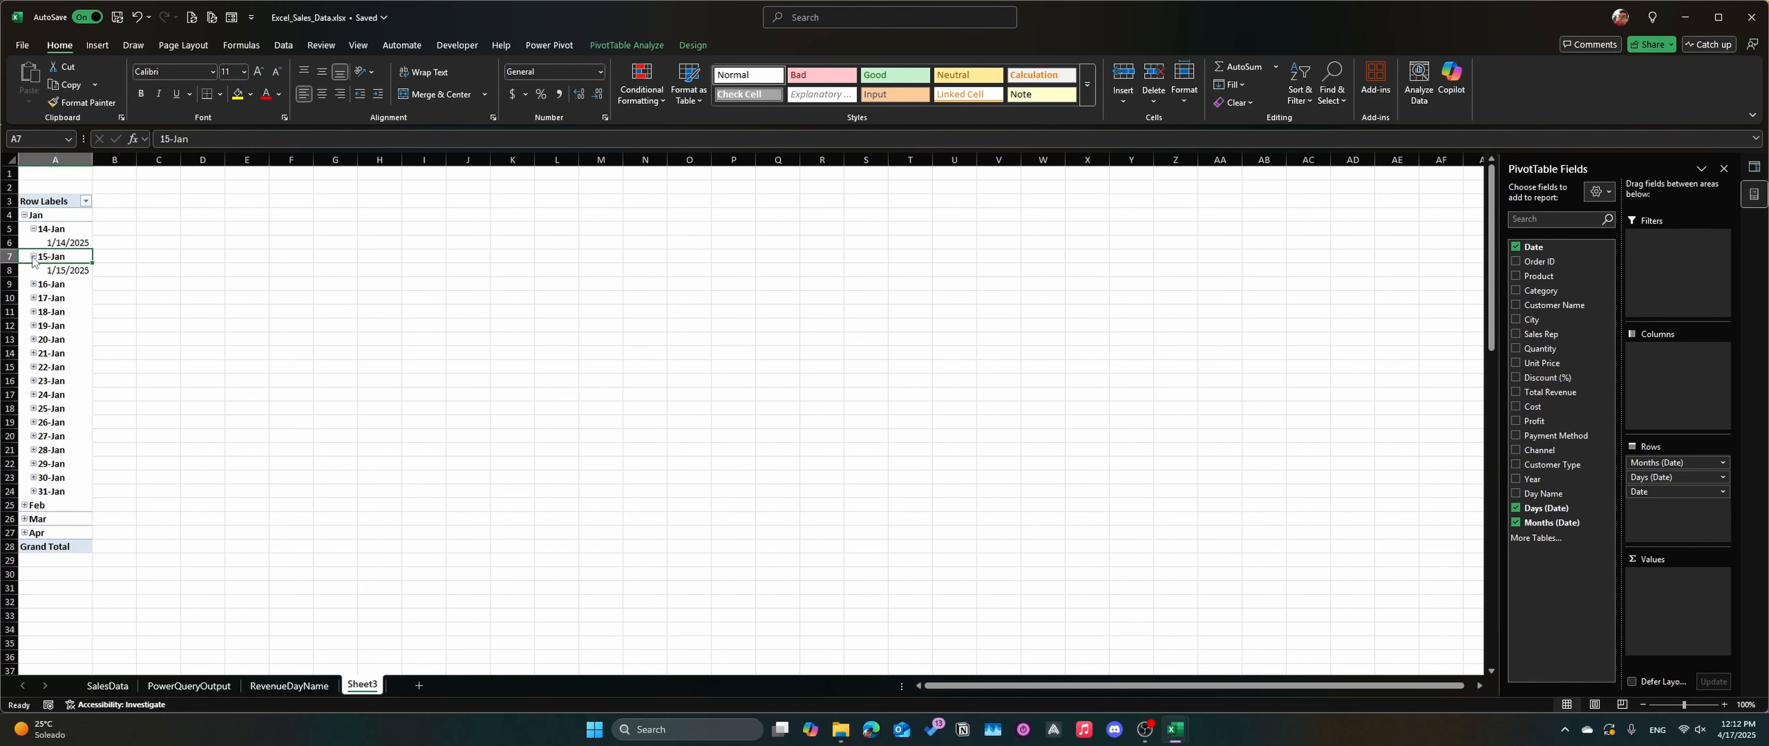
click(33, 285)
click(33, 312)
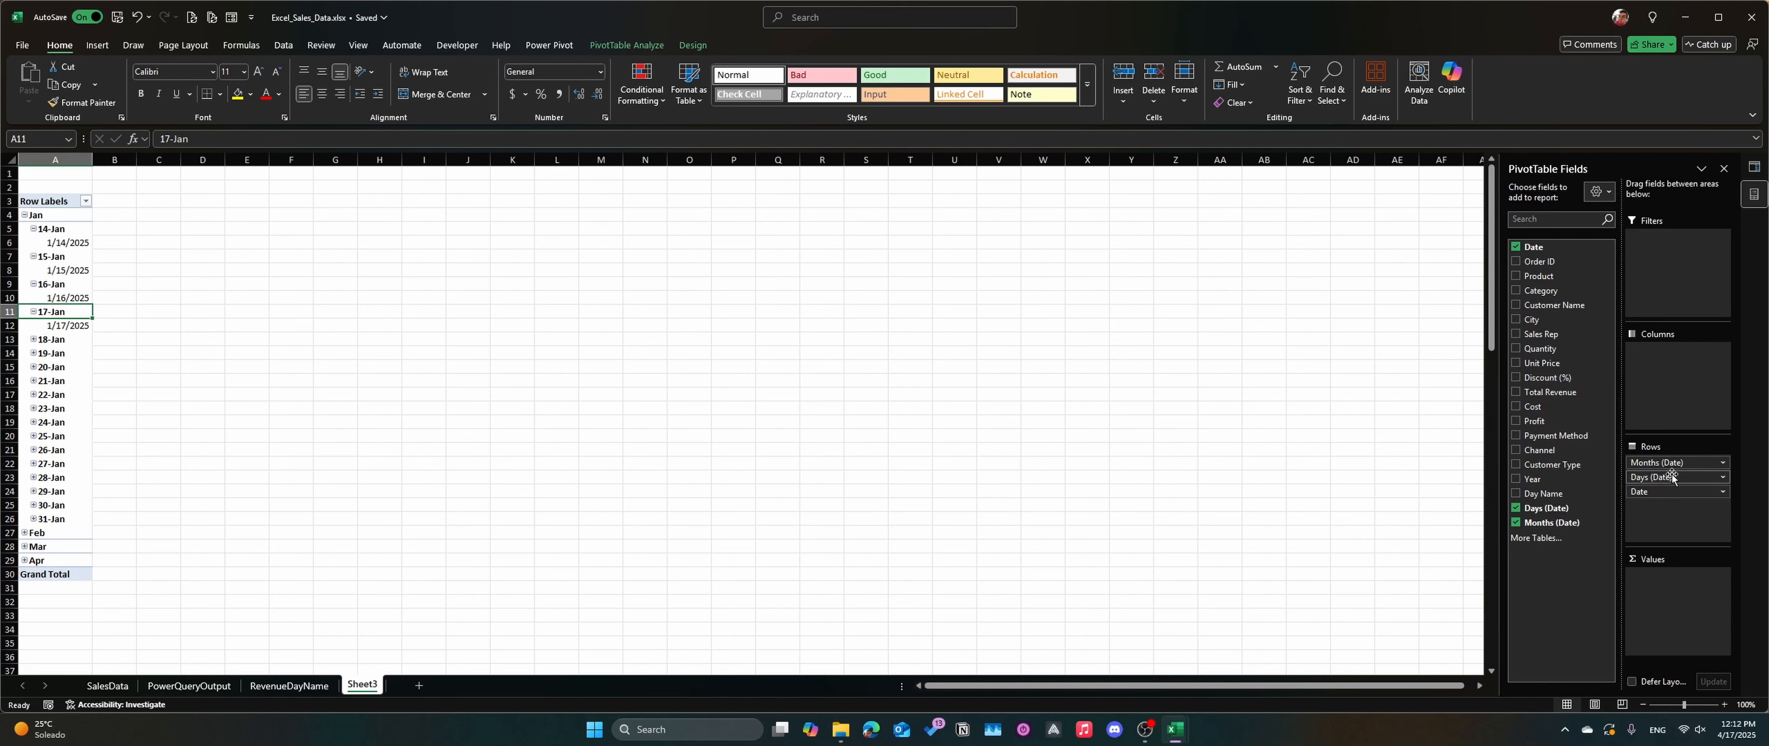
Step: Try removing the Days (Date) field from the PivotTable rows, and undo the removal
click(1720, 479)
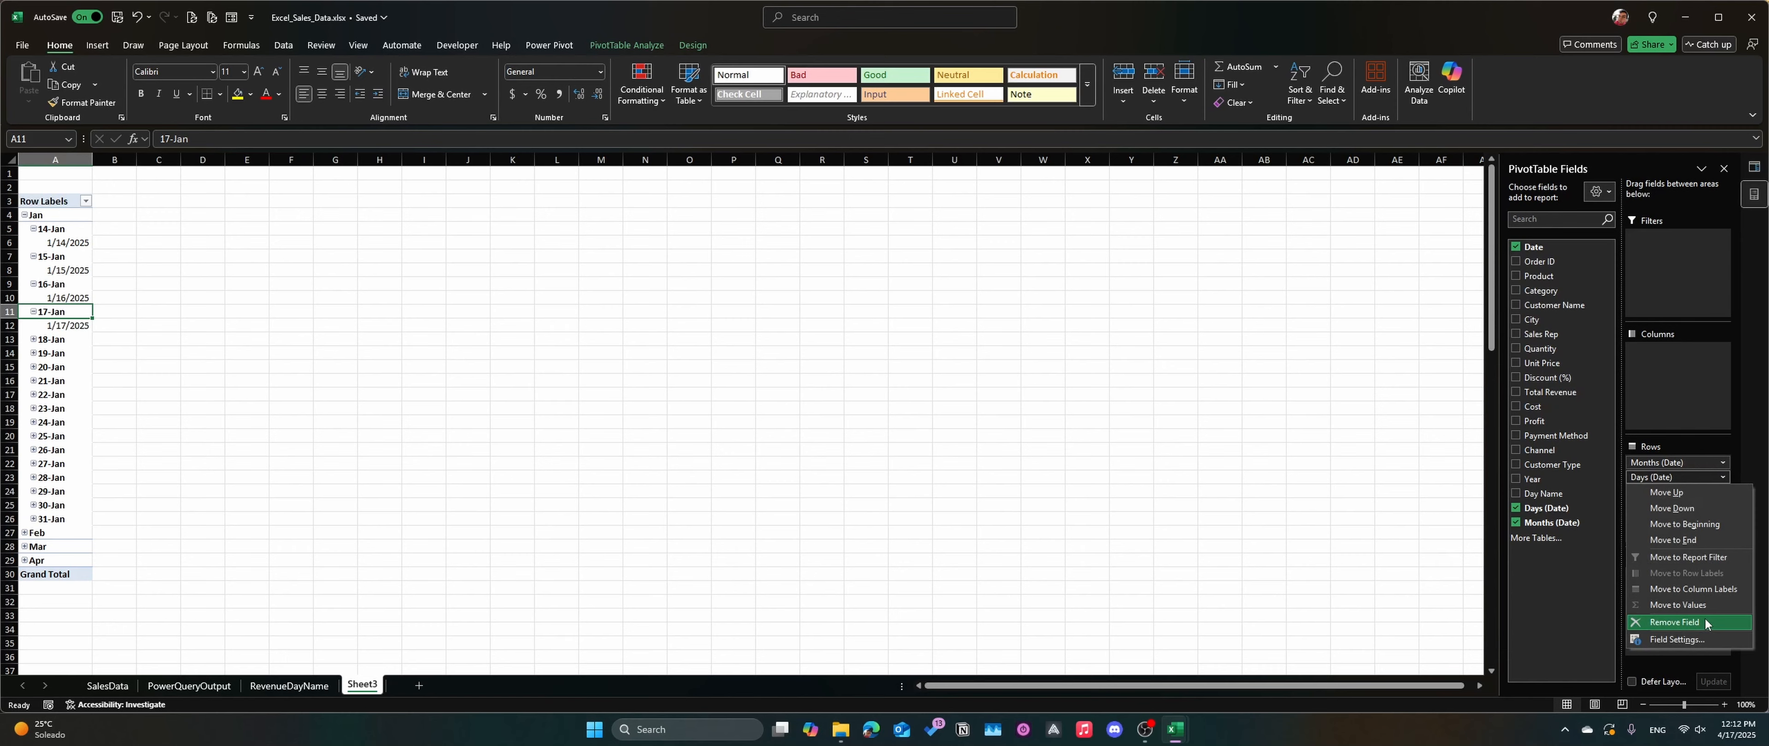
click(1641, 623)
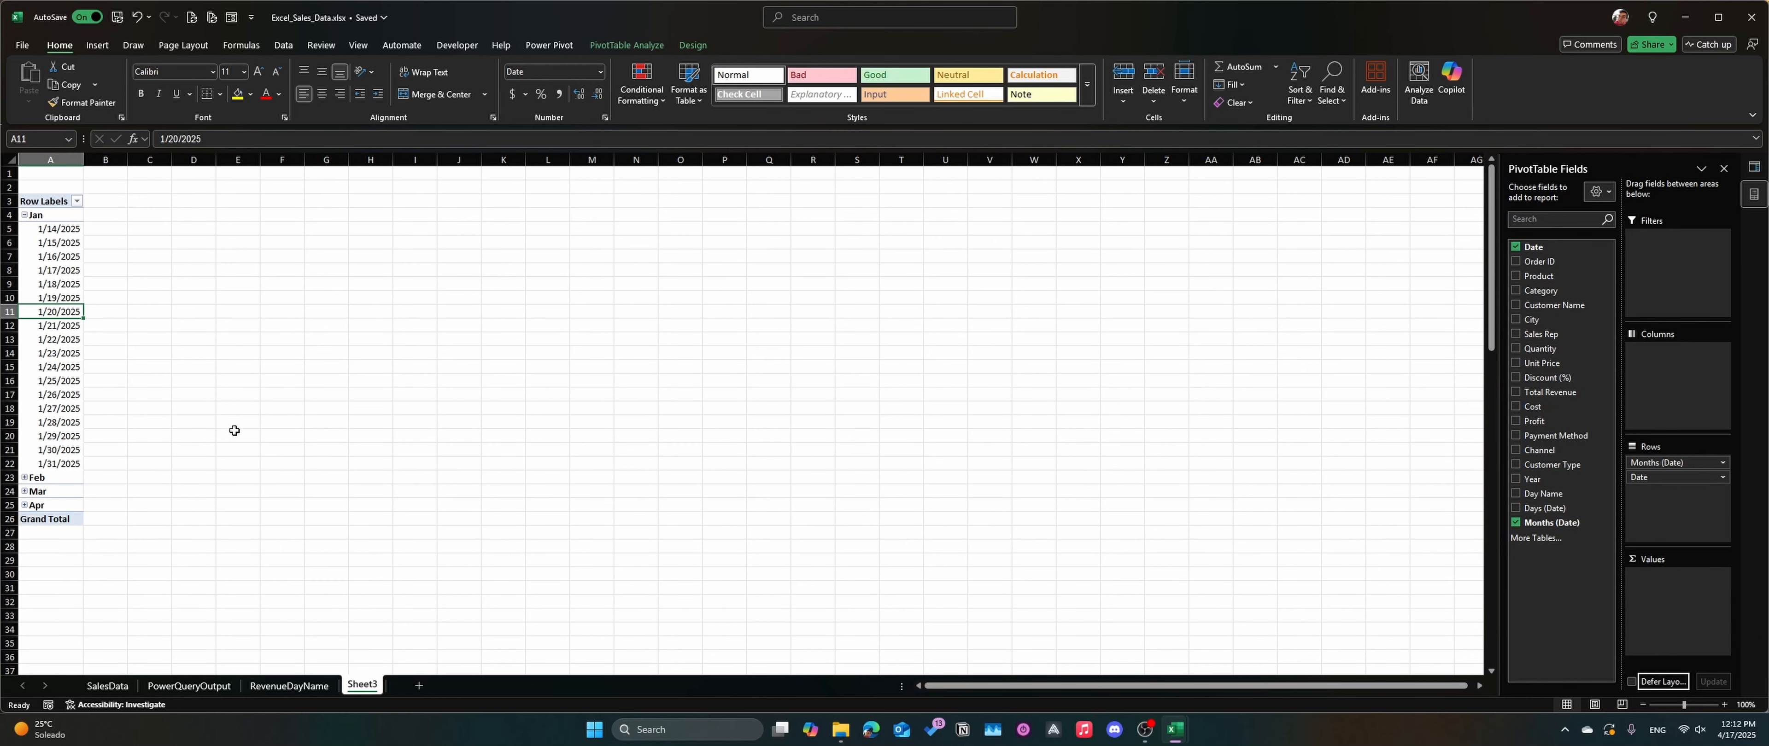
click(41, 231)
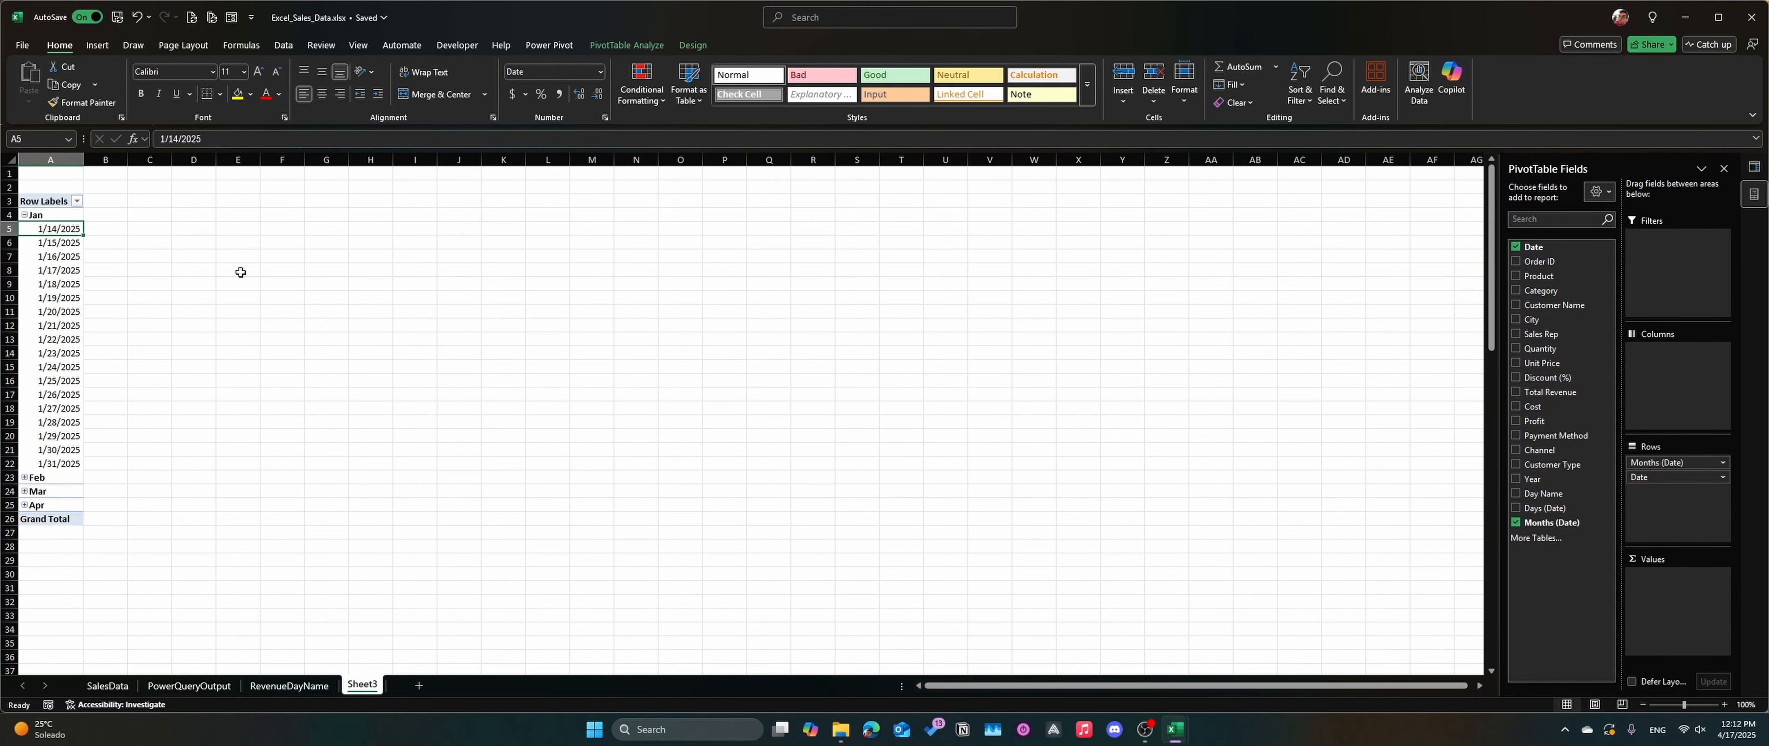
key(ctrl+z)
Step: Remove the Date field from the PivotTable rows, keeping Months (Date) and Days (Date)
click(1686, 492)
click(1694, 637)
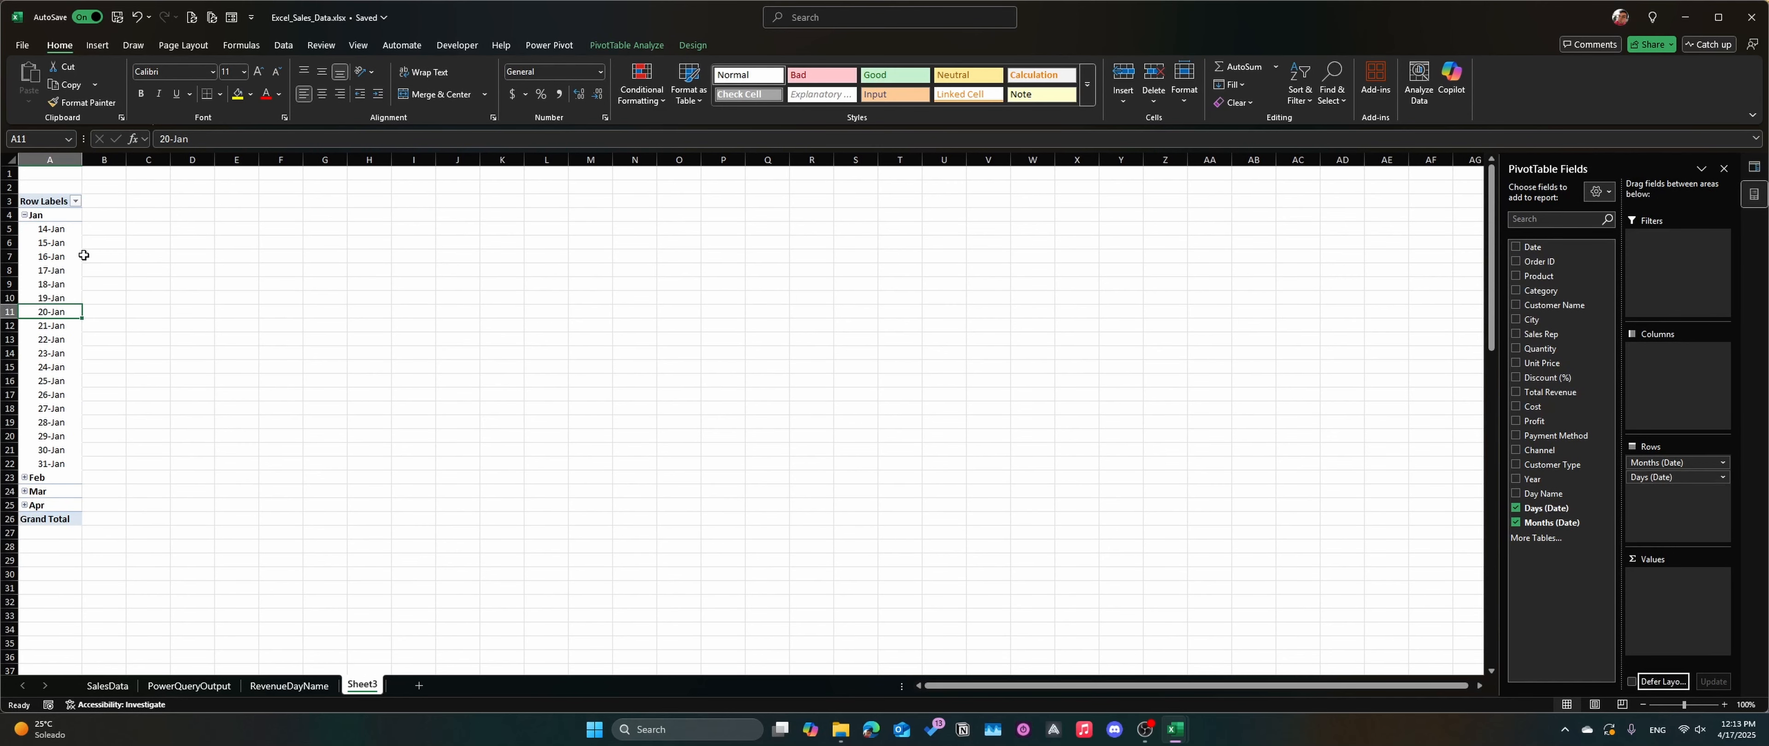
click(69, 256)
Step: Expand the Feb, Mar and Apr groups in the PivotTable to their individual days
click(24, 477)
scroll(23, 487, down, 6)
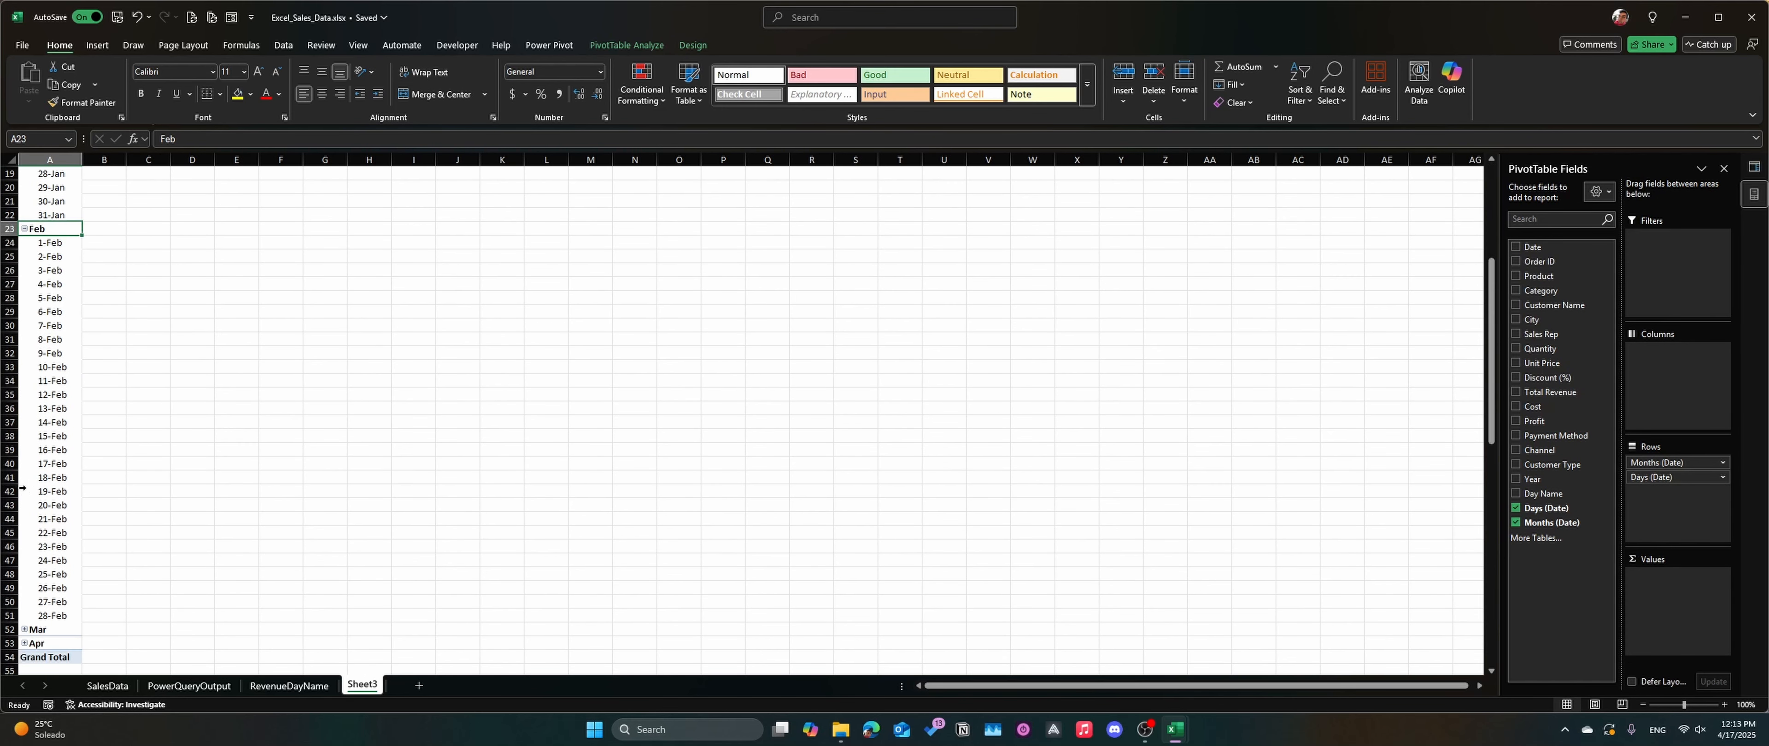
scroll(22, 488, down, 3)
click(24, 515)
click(24, 506)
scroll(24, 506, down, 5)
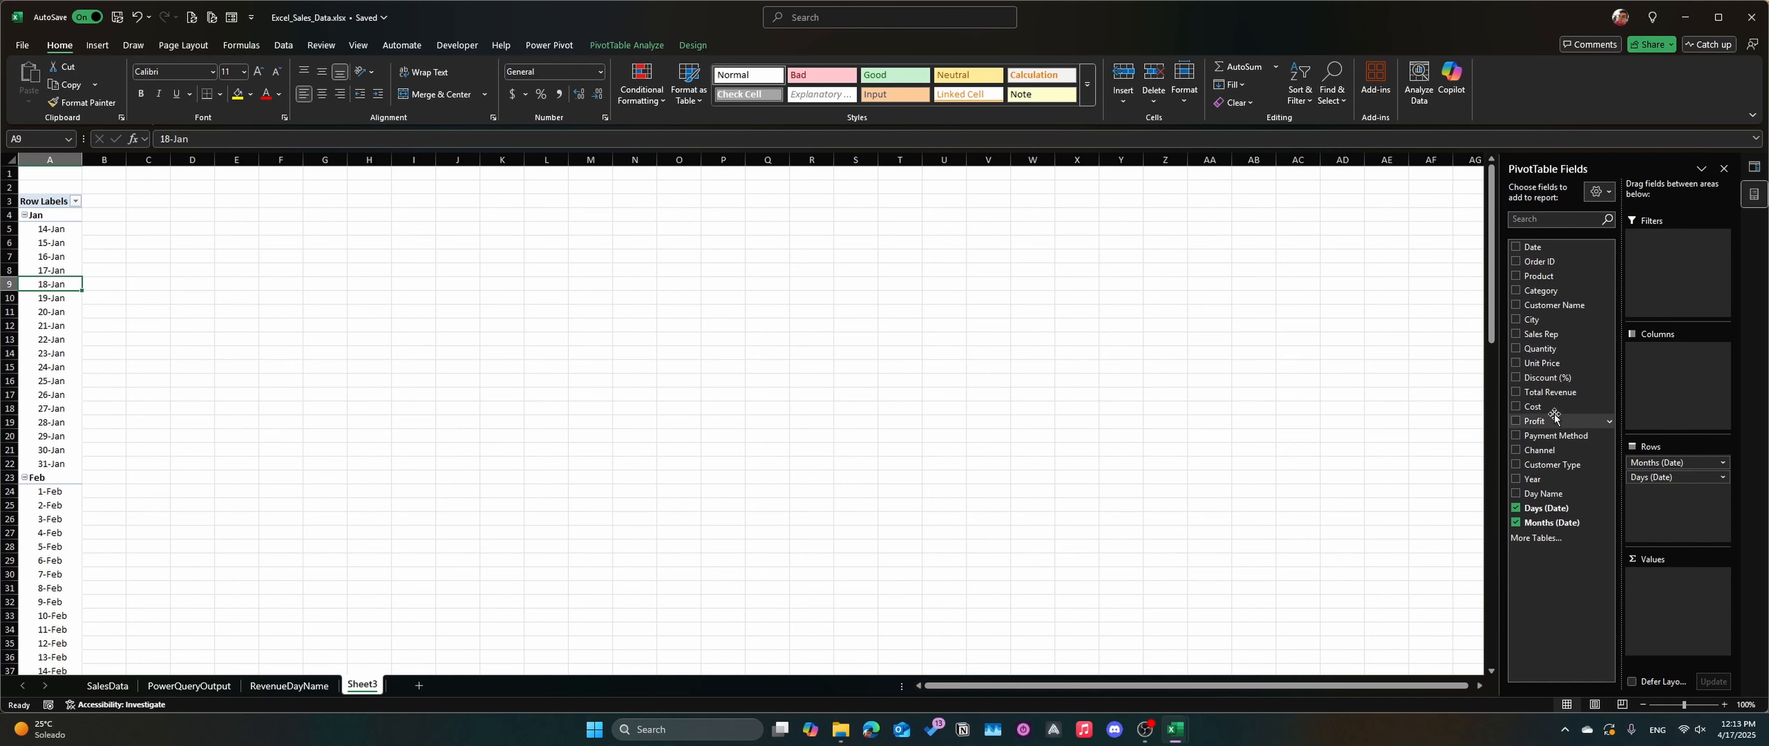
Step: Add Profit to the values of the date PivotTable and rename its sheet ProfitbyDate
drag(1554, 423, 1680, 599)
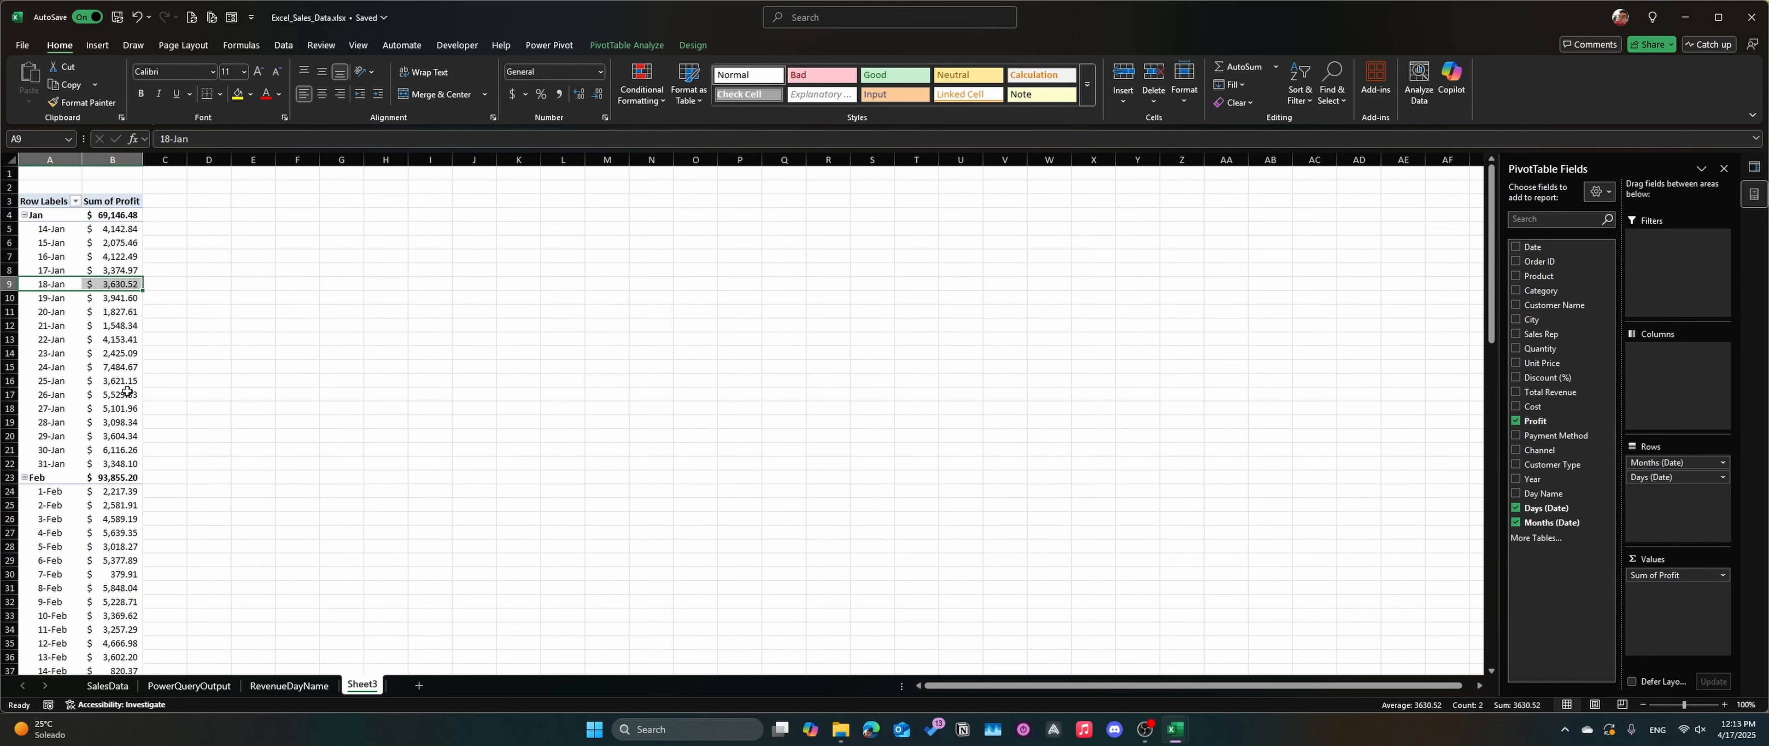
scroll(127, 391, down, 10)
scroll(127, 391, up, 10)
double_click(353, 690)
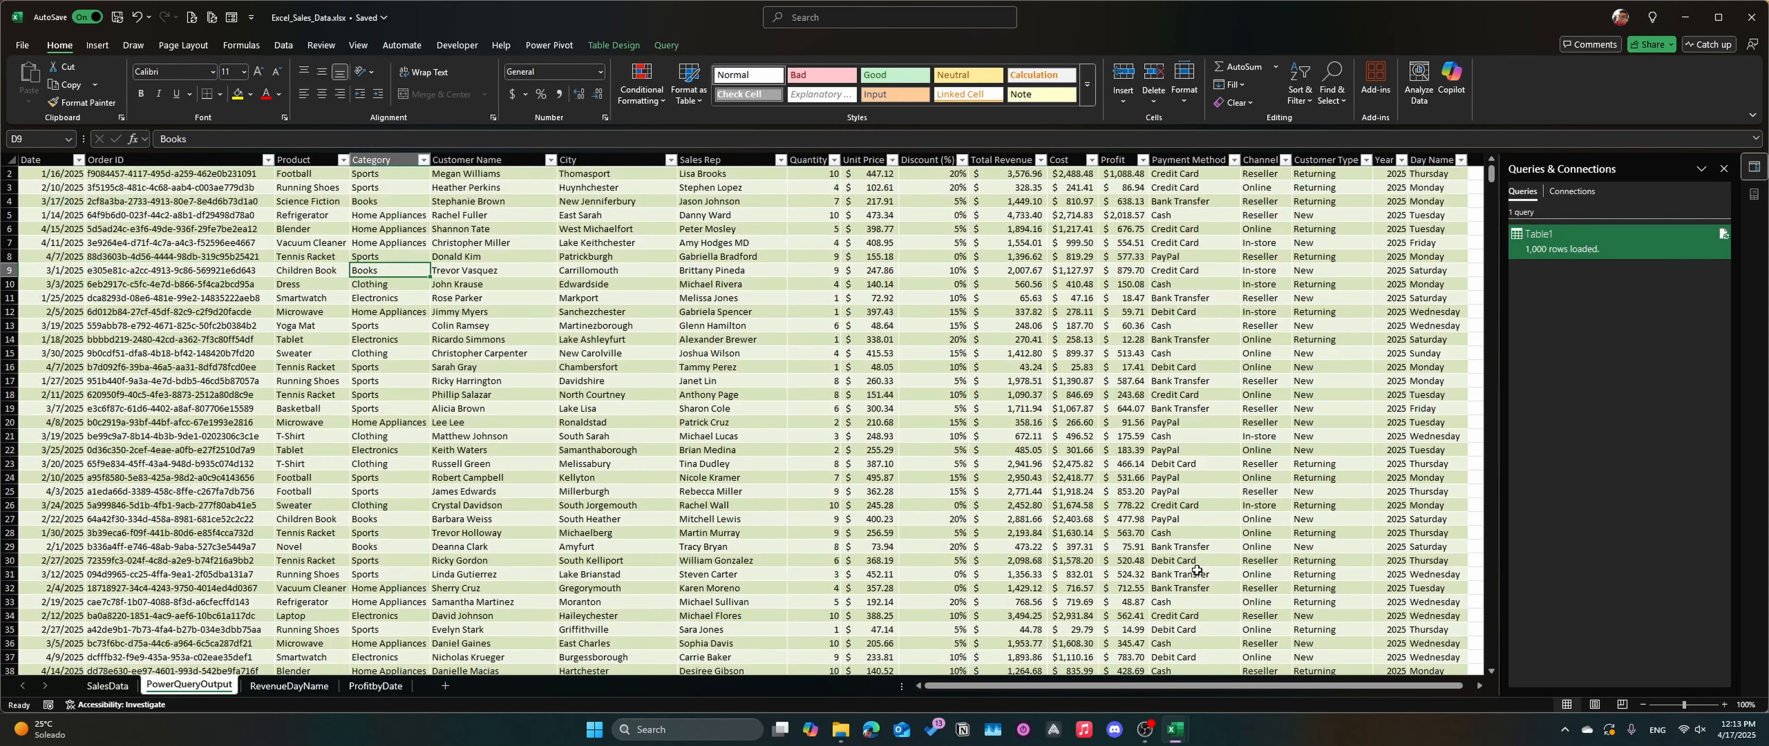
Step: Insert a PivotTable from the PowerQueryOutput table on a new worksheet and move that sheet after ProfitbyDate
click(97, 44)
click(34, 77)
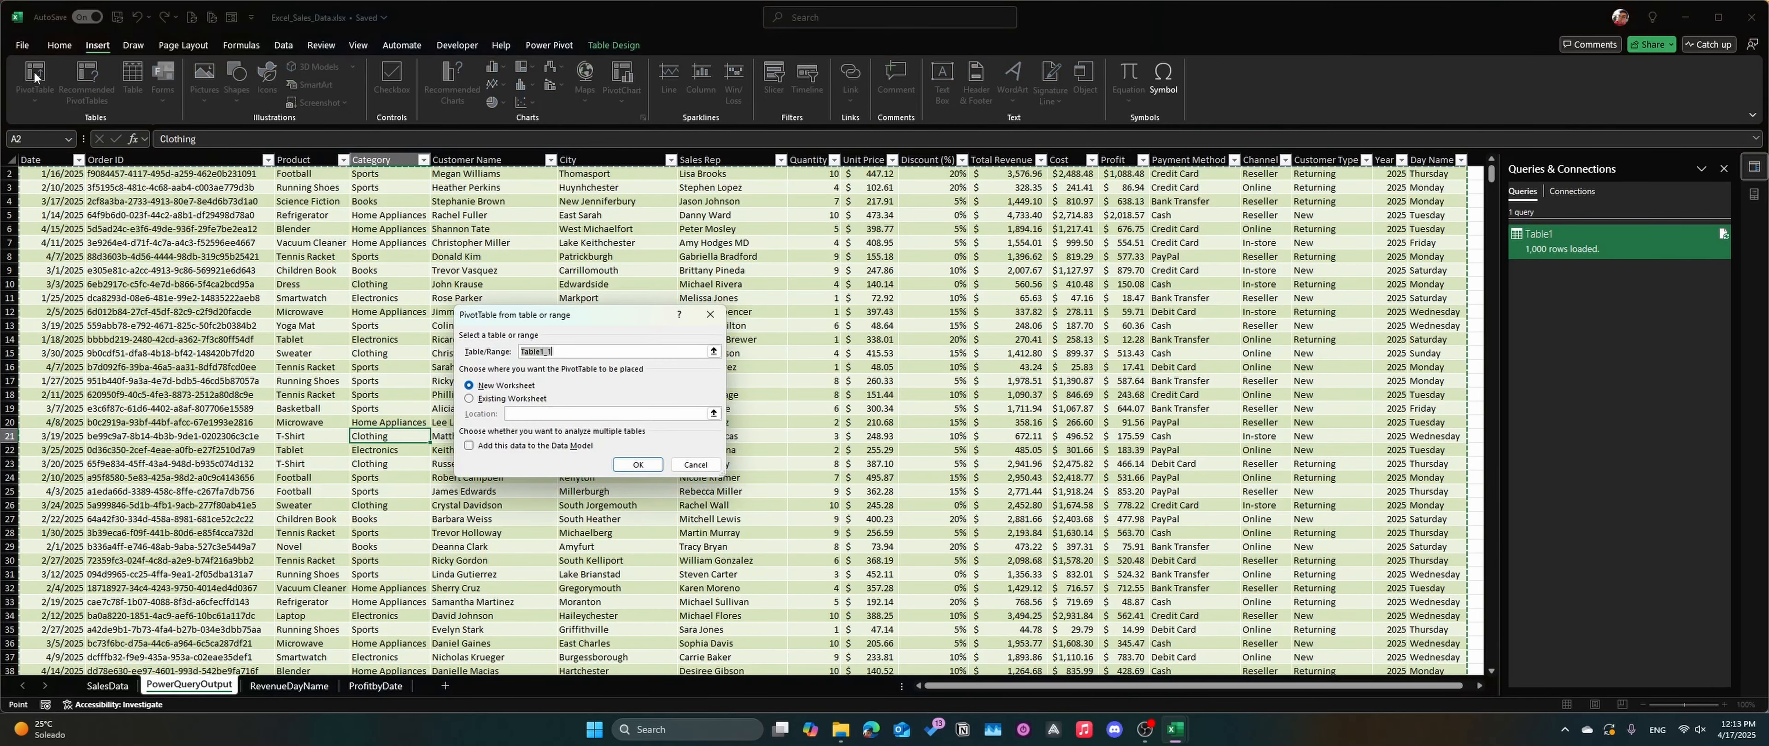
click(637, 464)
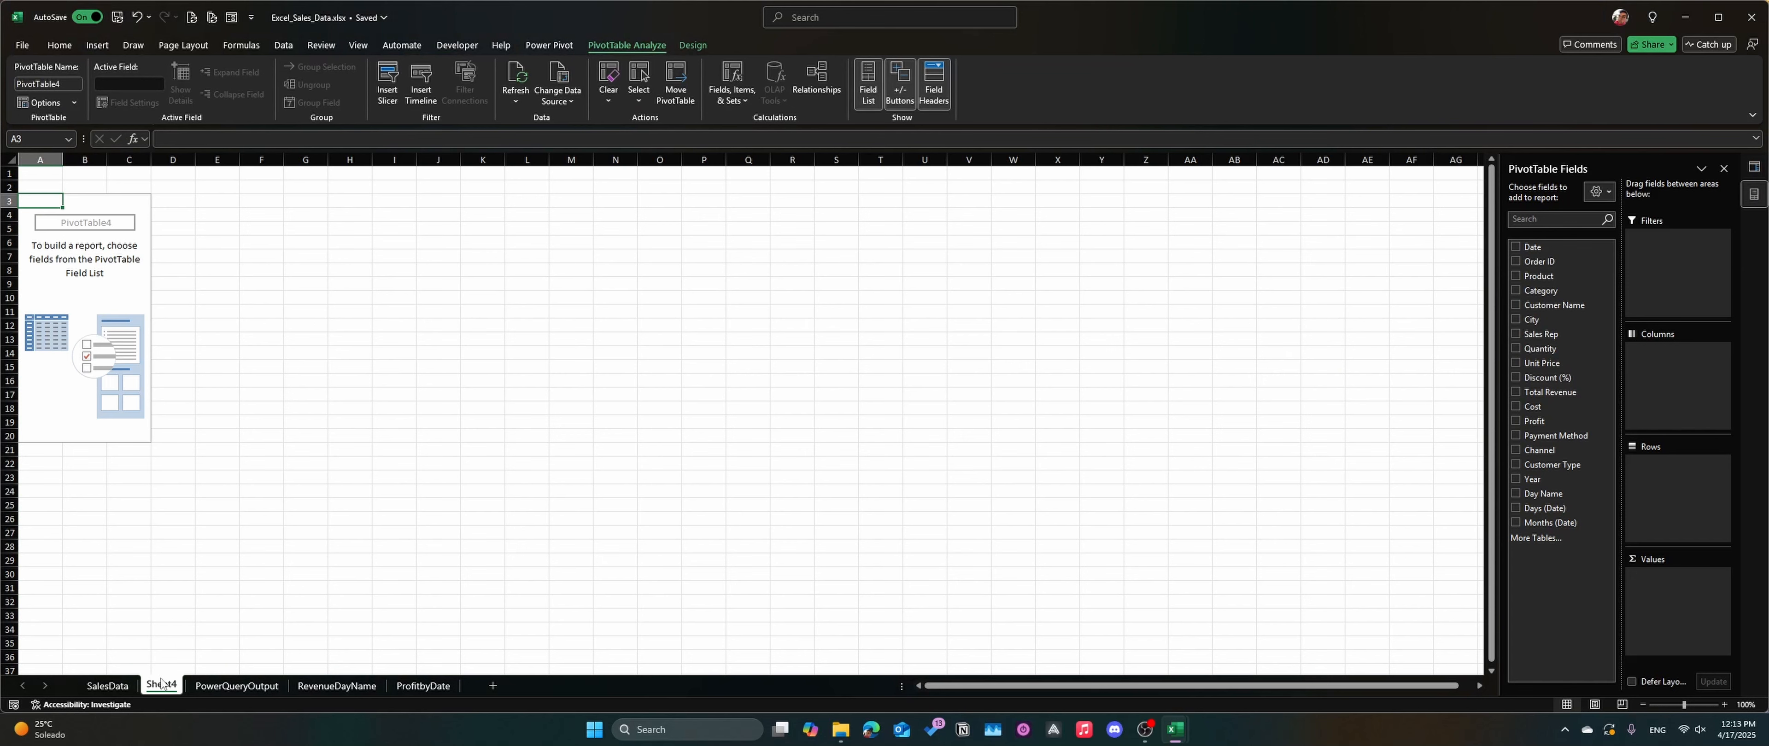
drag(480, 695, 468, 696)
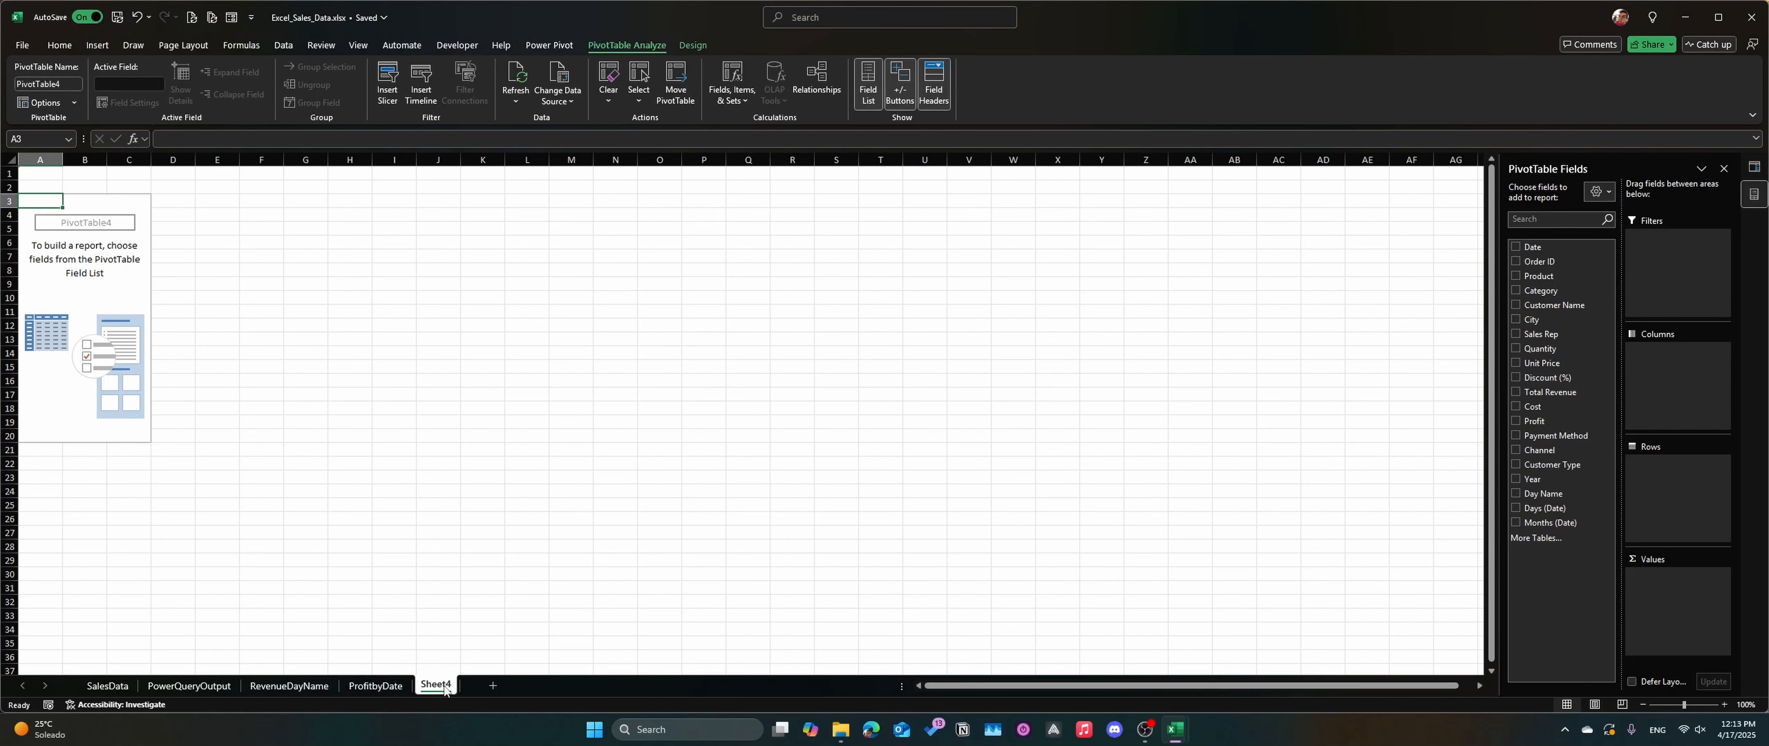
Step: Build the new PivotTable with Category in the rows and the sum of Quantity in the values
drag(1539, 290, 1654, 481)
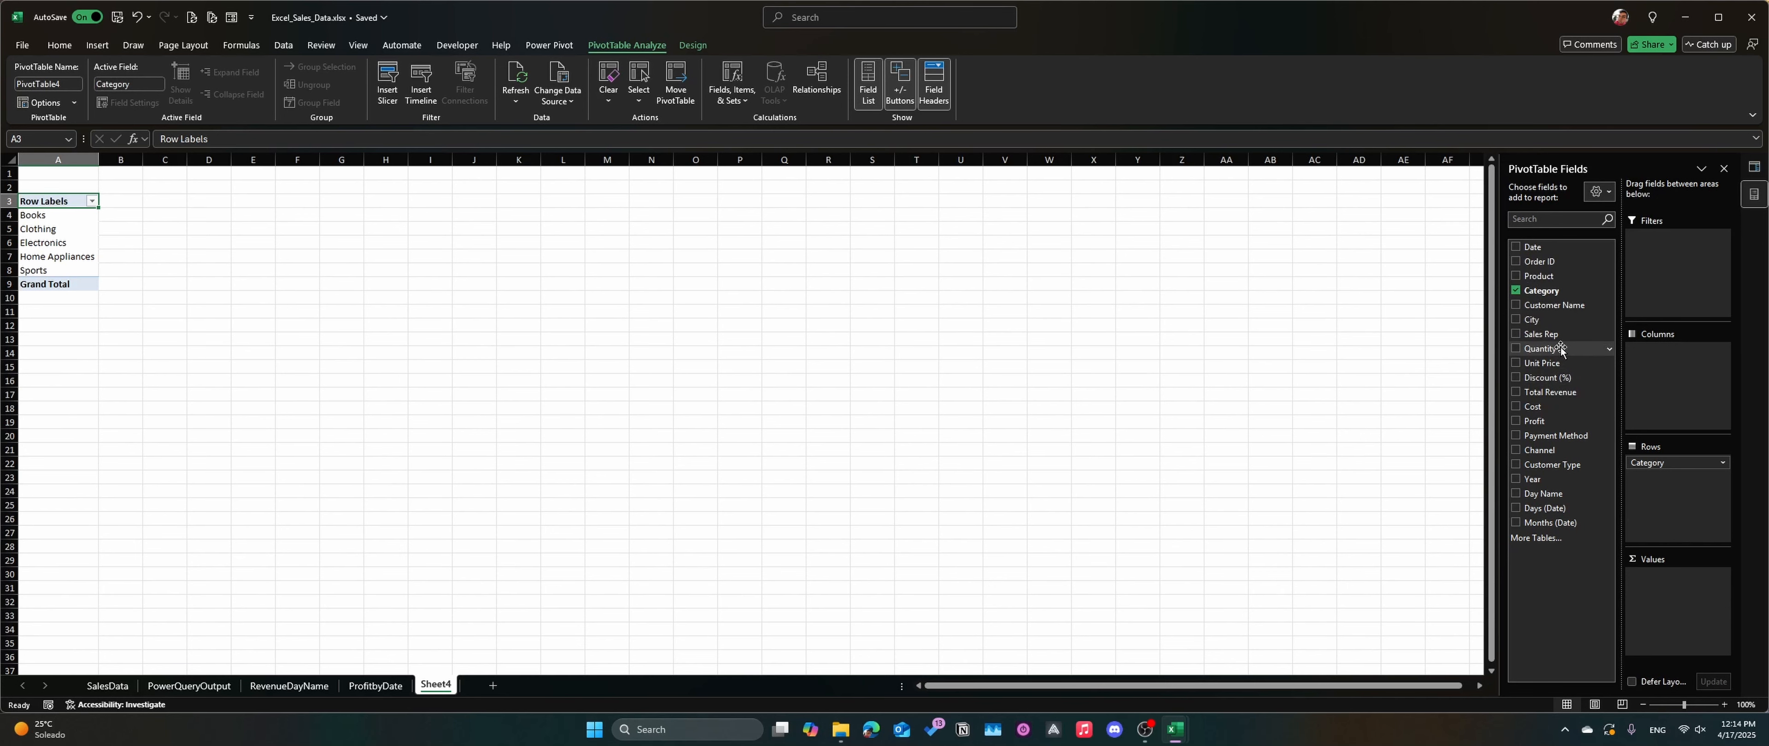
drag(1560, 349, 1653, 613)
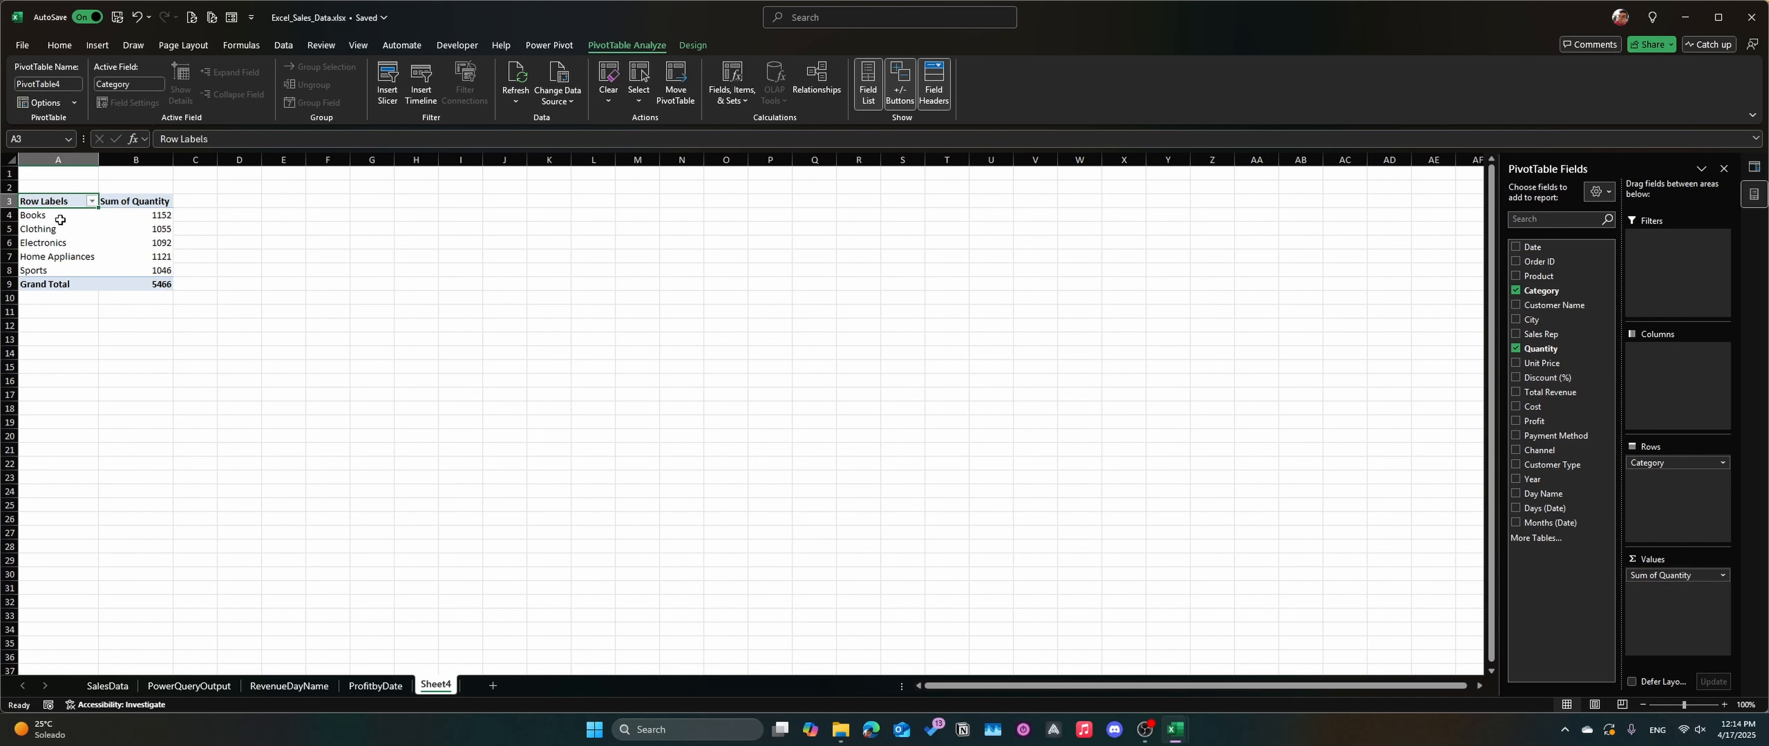
Step: Examine the product categories and their summed quantities in the PivotTable
drag(60, 220, 54, 270)
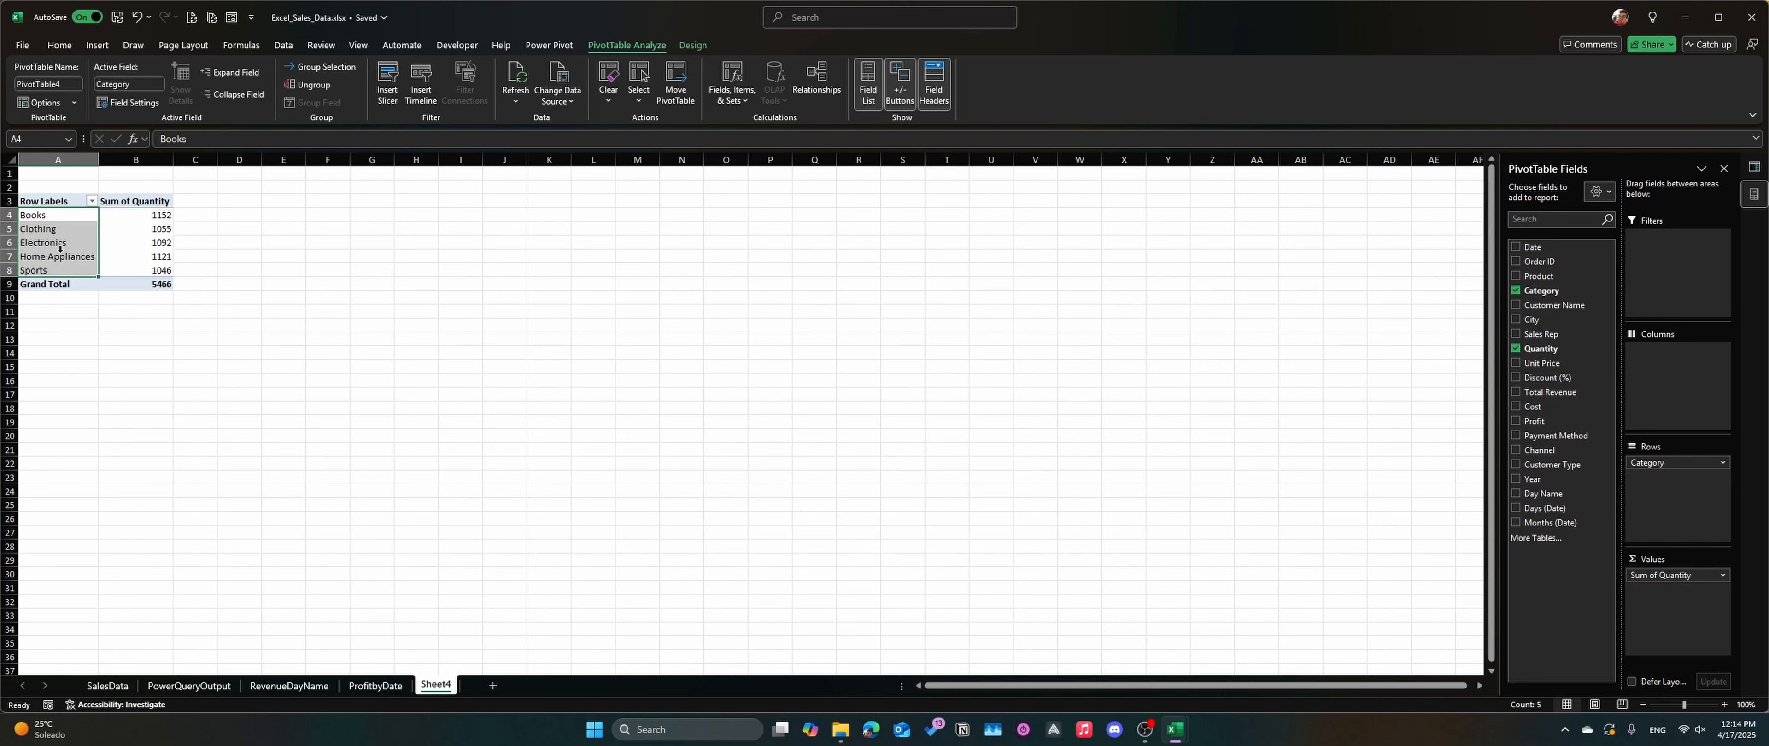
click(149, 211)
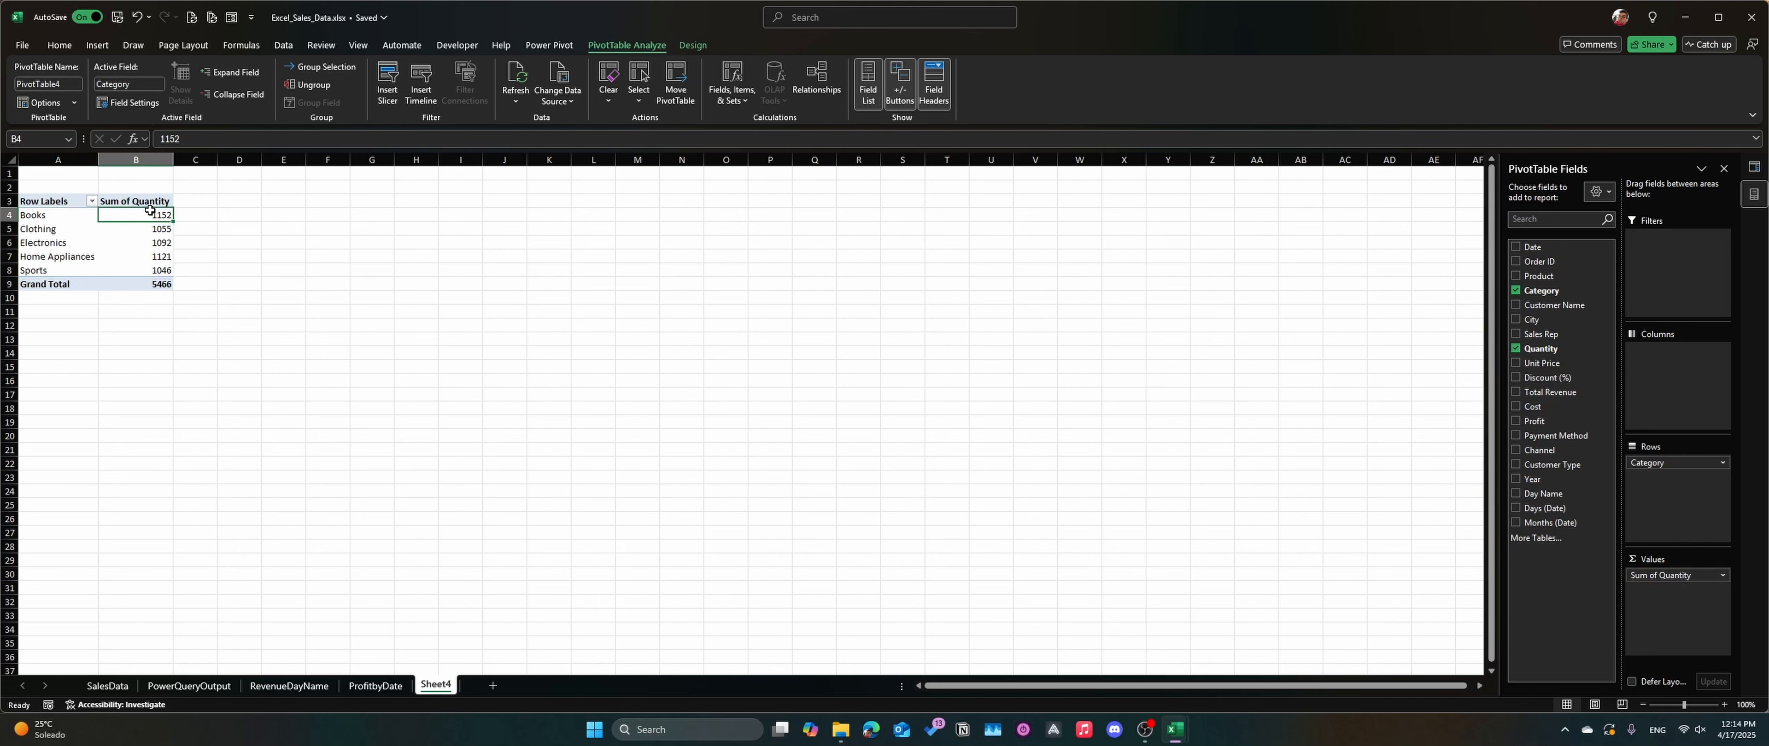
drag(149, 211, 149, 272)
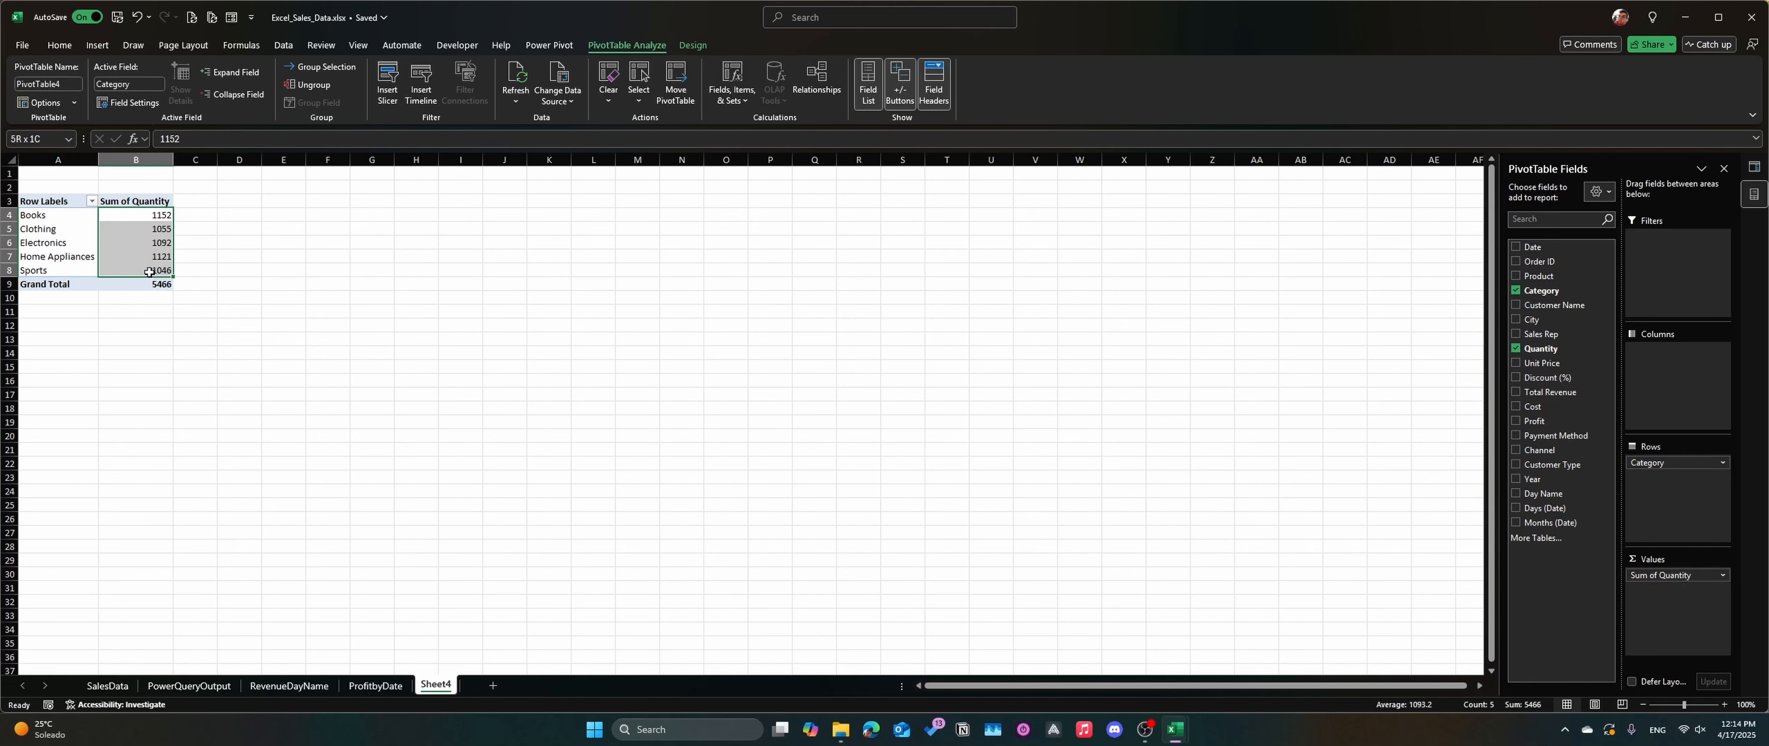
click(145, 241)
click(72, 222)
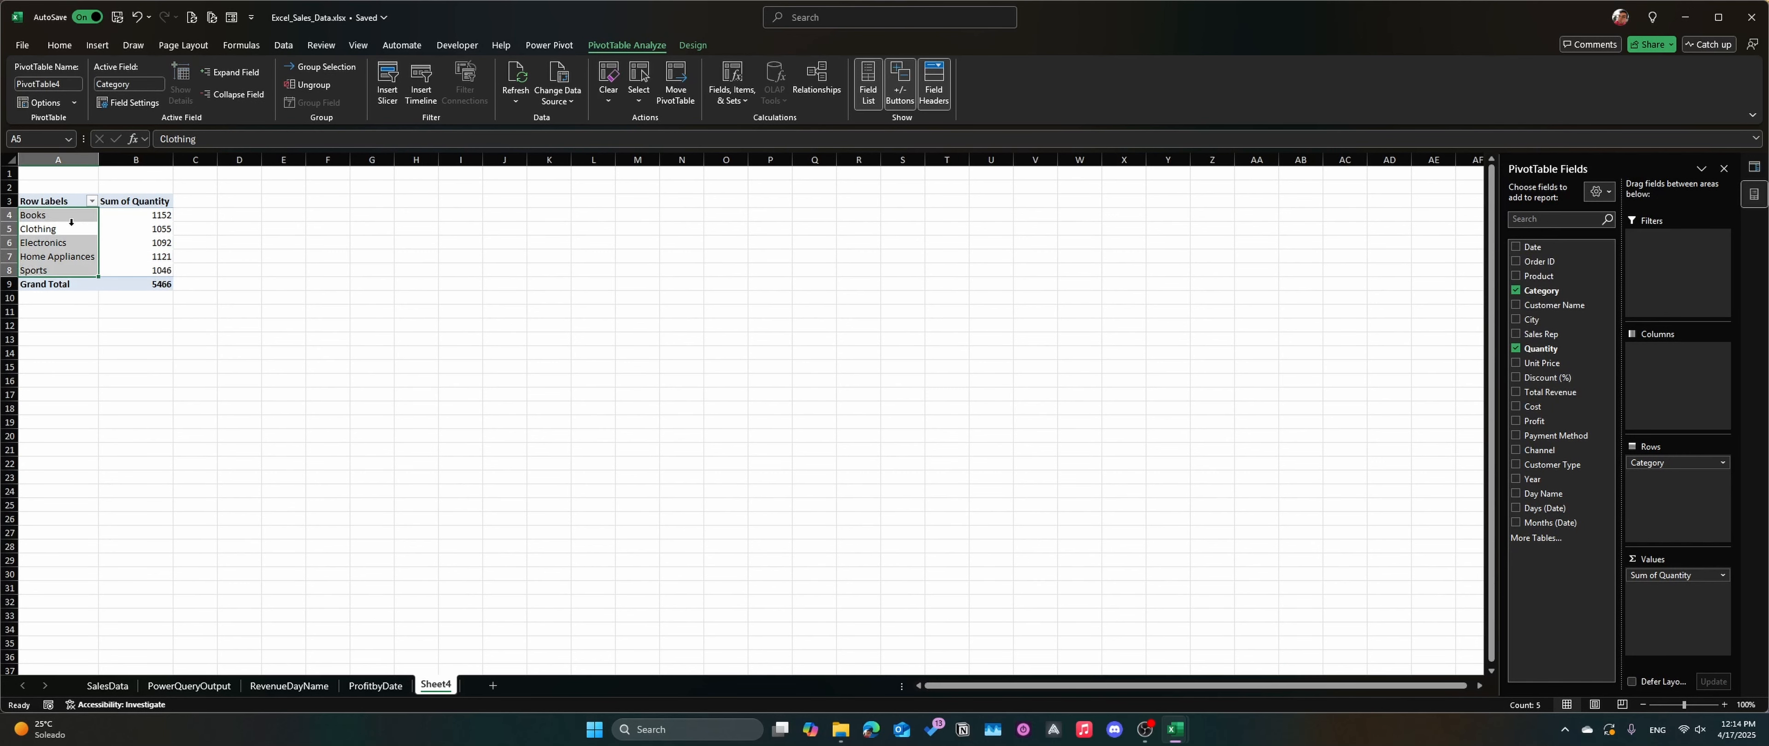
click(83, 250)
click(116, 248)
click(76, 242)
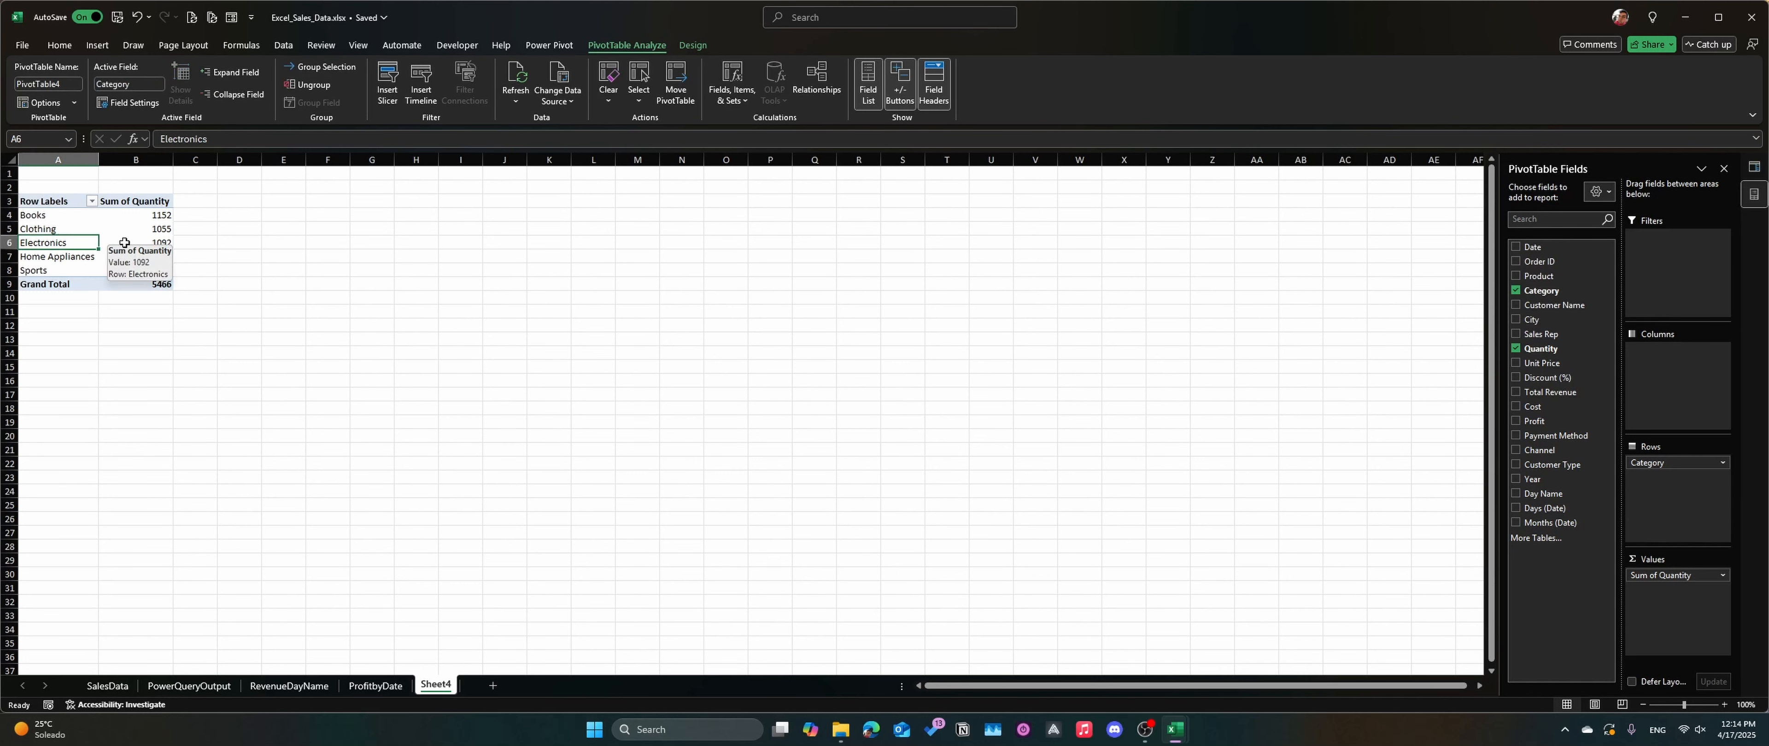
click(138, 229)
Step: Rename the category quantity PivotTable sheet as QuantitybyProduct
double_click(437, 686)
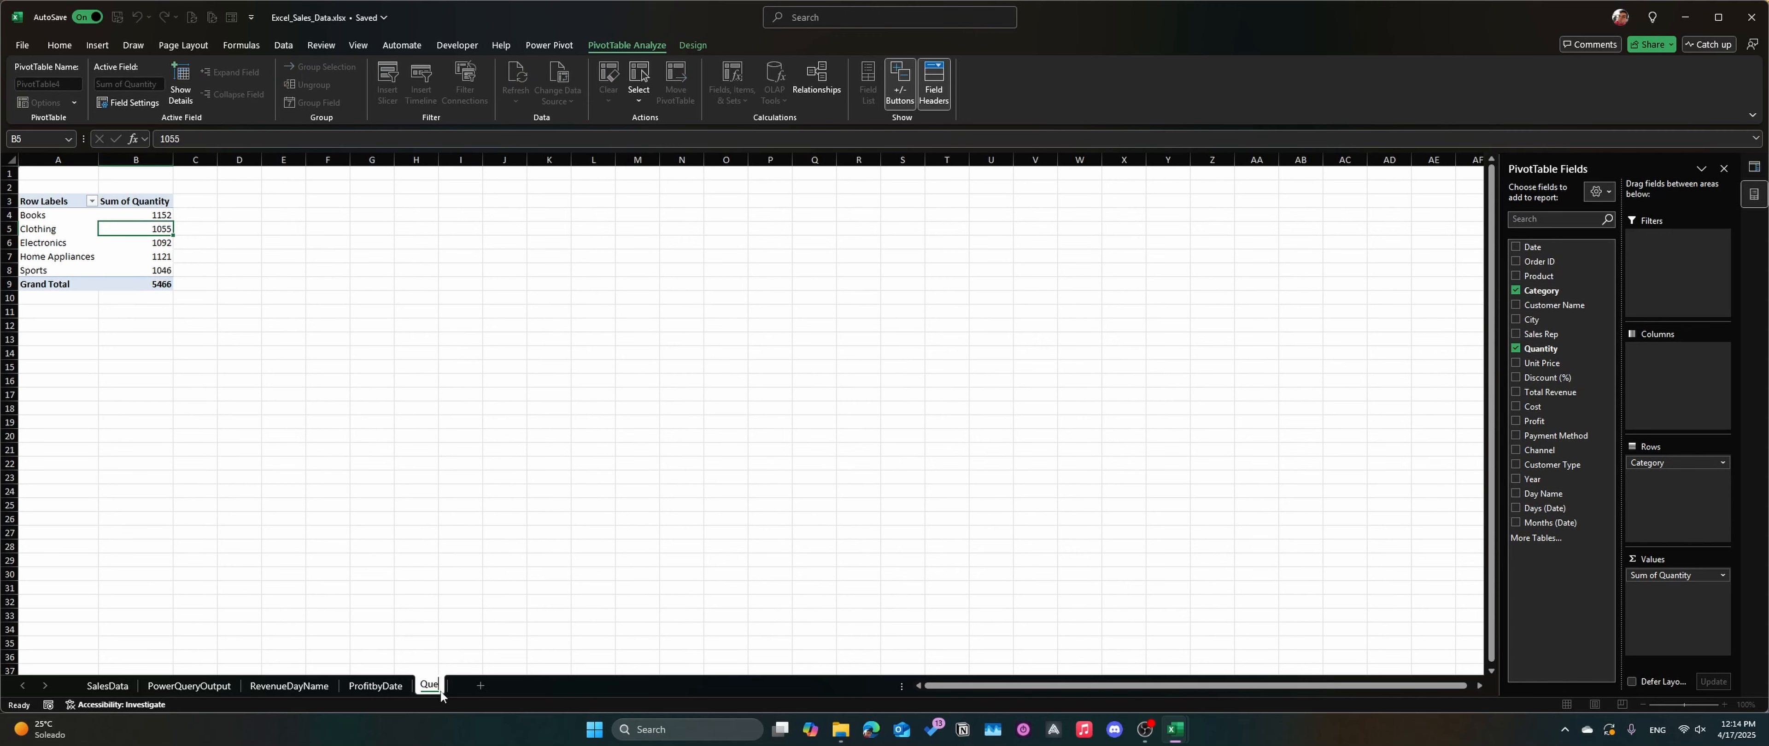
text(QuantitybyProduct)
Step: Insert another PivotTable from the PowerQueryOutput table on a new worksheet
click(189, 686)
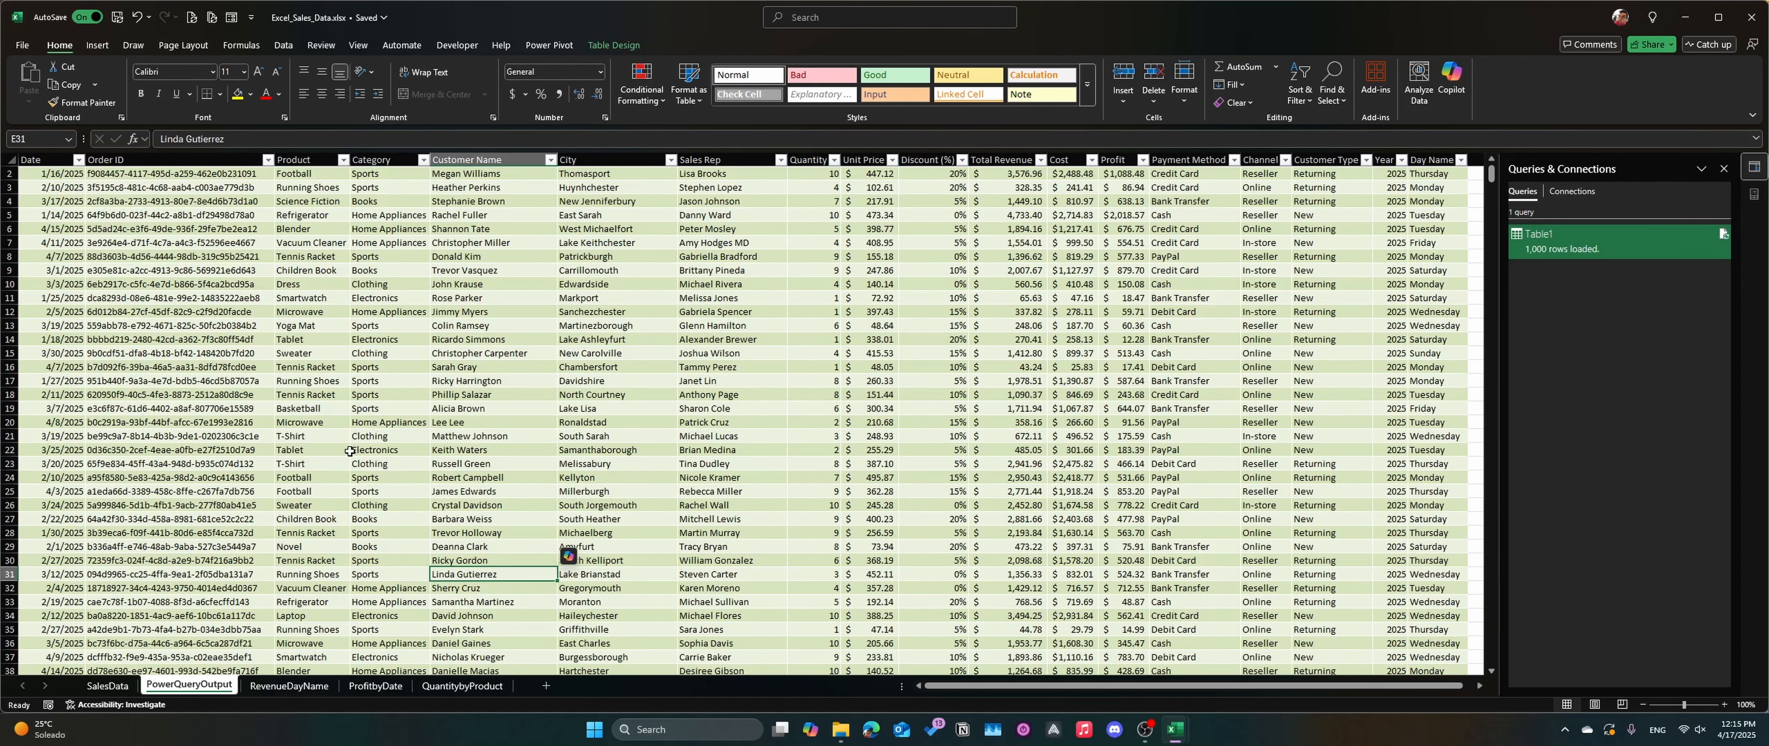
click(292, 286)
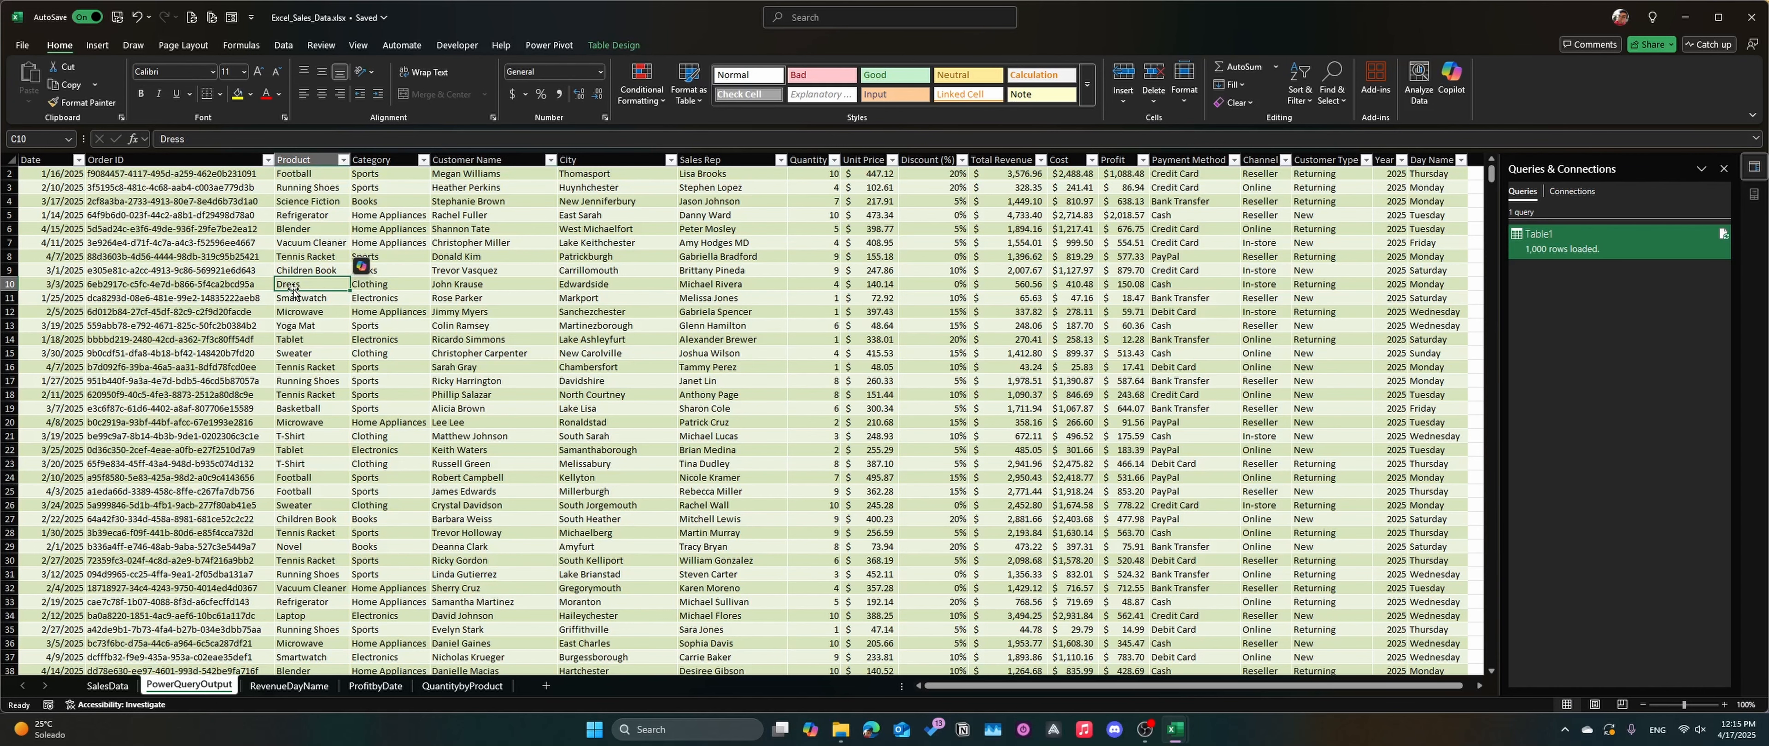
click(95, 46)
click(42, 74)
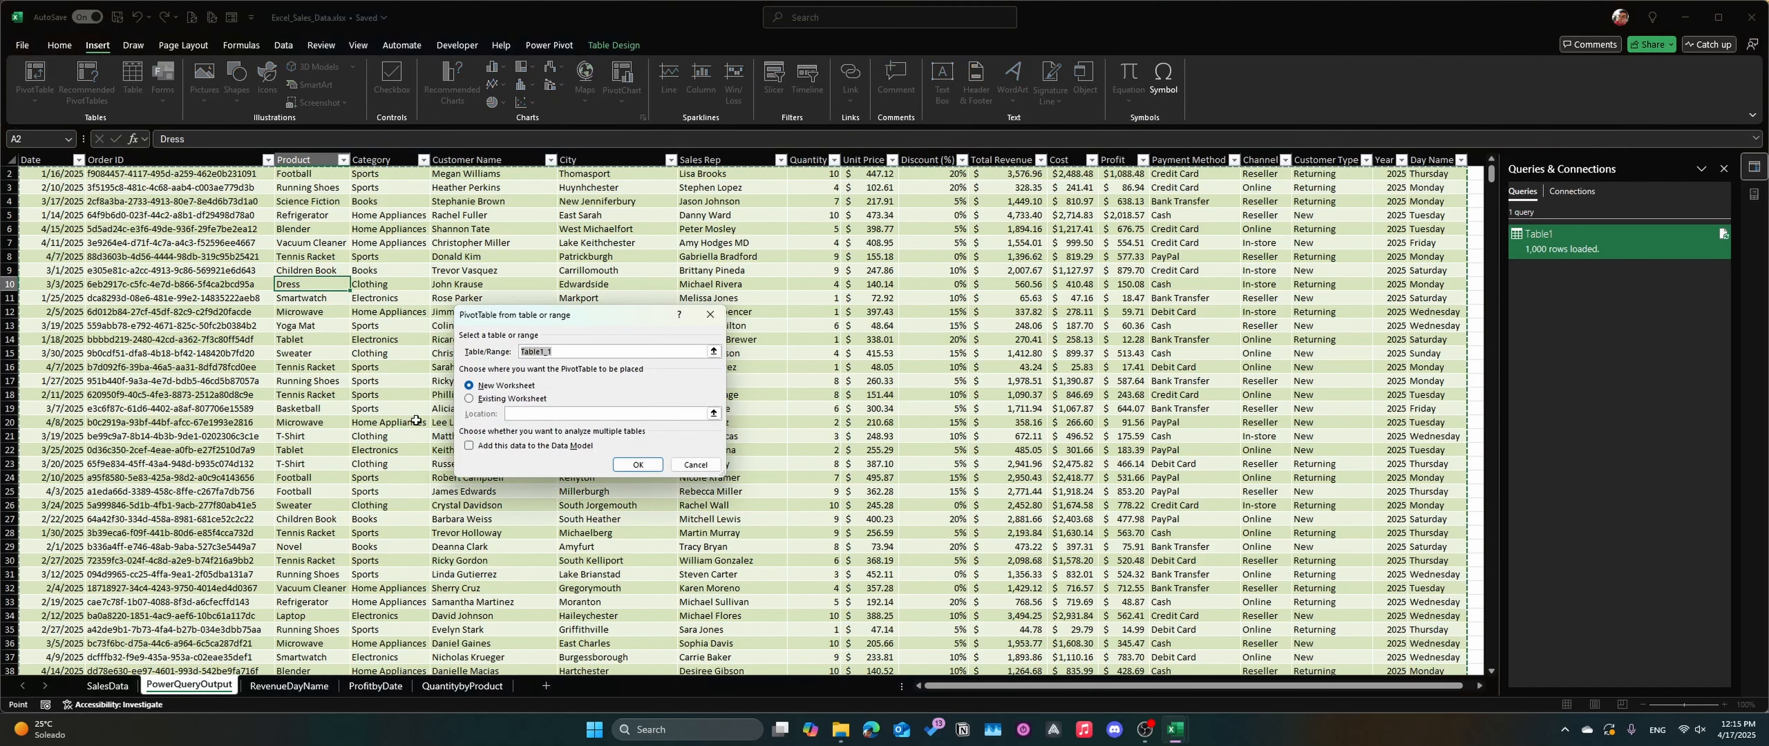
click(638, 465)
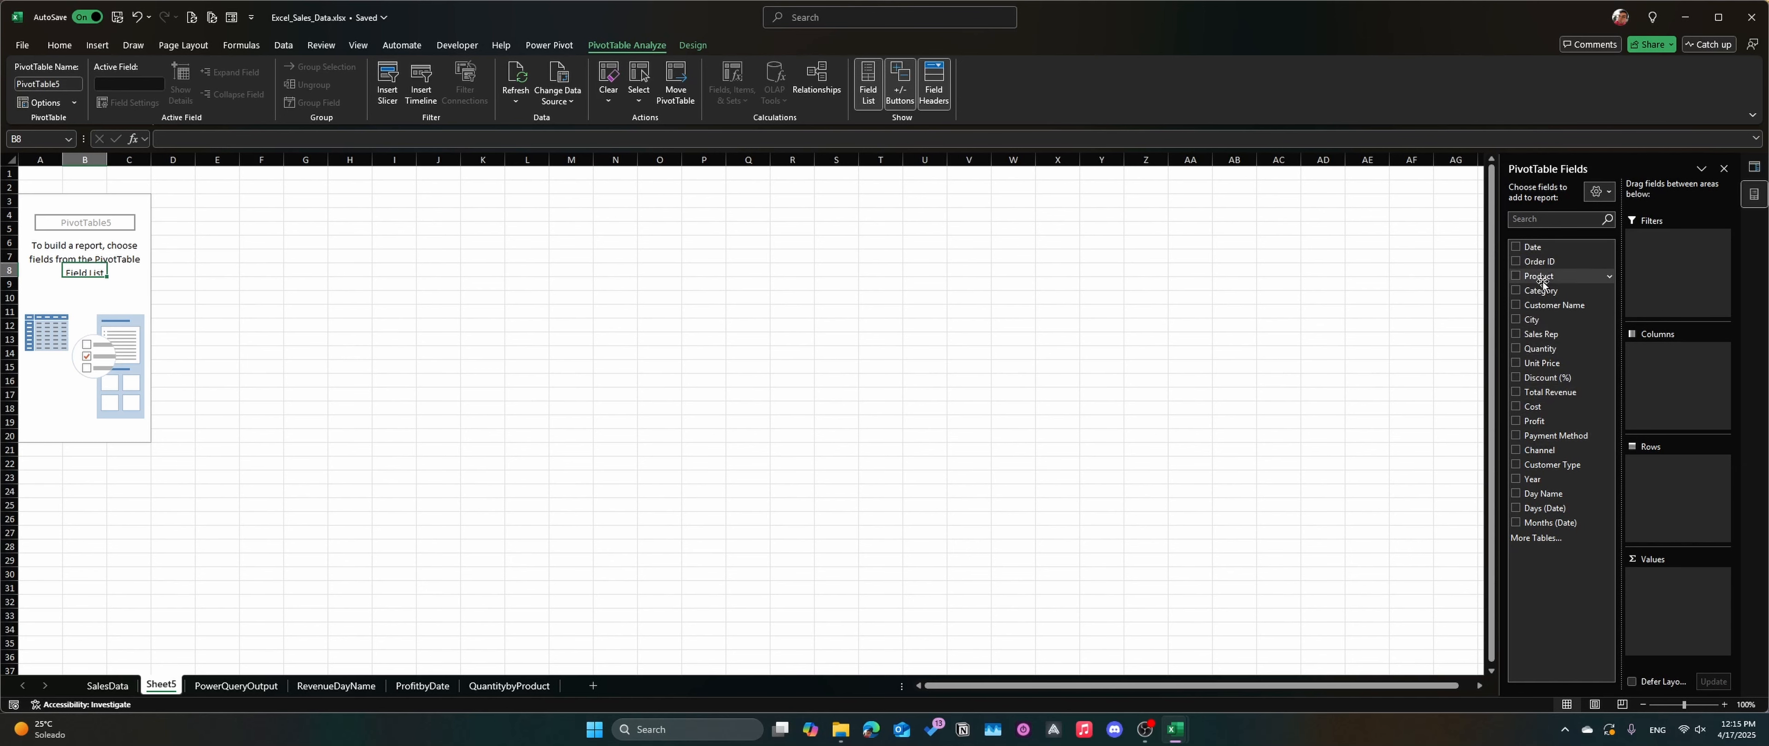
Step: Build the new PivotTable with City in the rows and the sum of Total Revenue in the values
click(1531, 319)
click(134, 408)
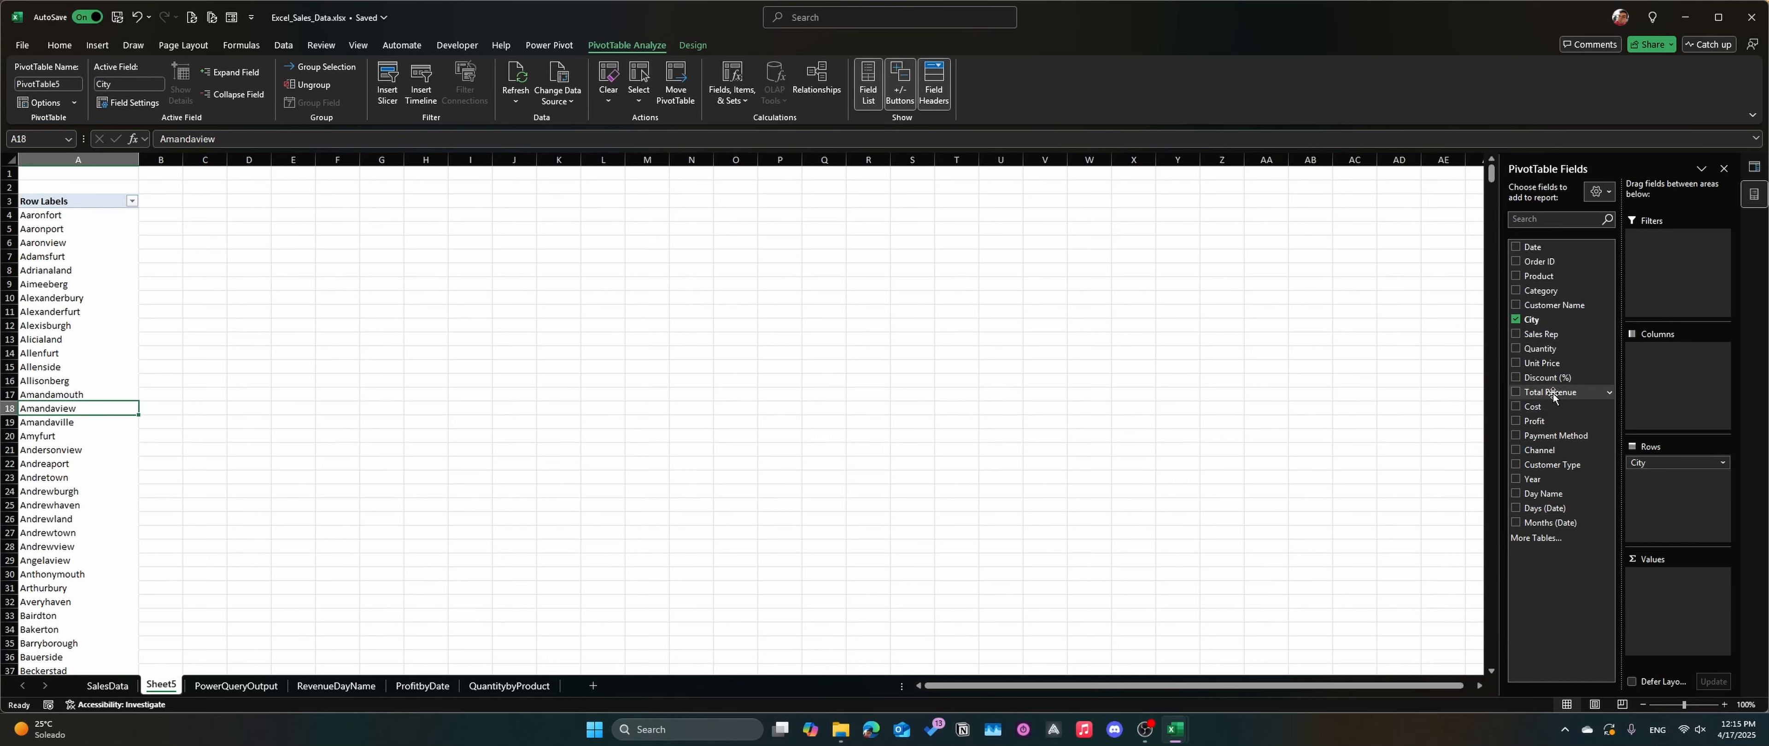
drag(1549, 391, 1675, 592)
Step: Look through the full list of cities and their Total Revenue in the PivotTable
scroll(133, 438, down, 20)
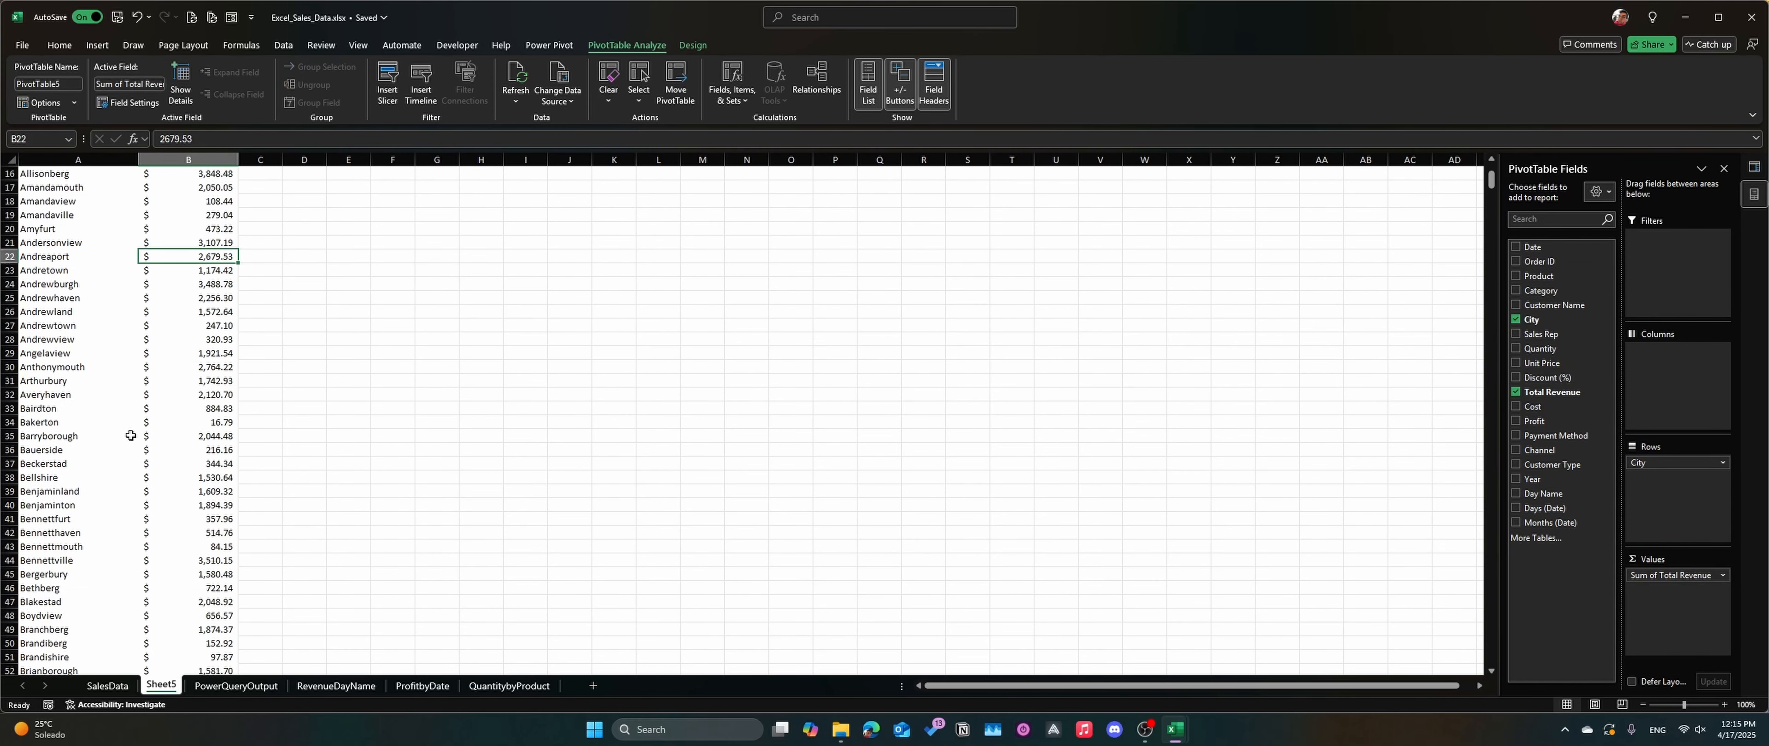
scroll(133, 439, down, 20)
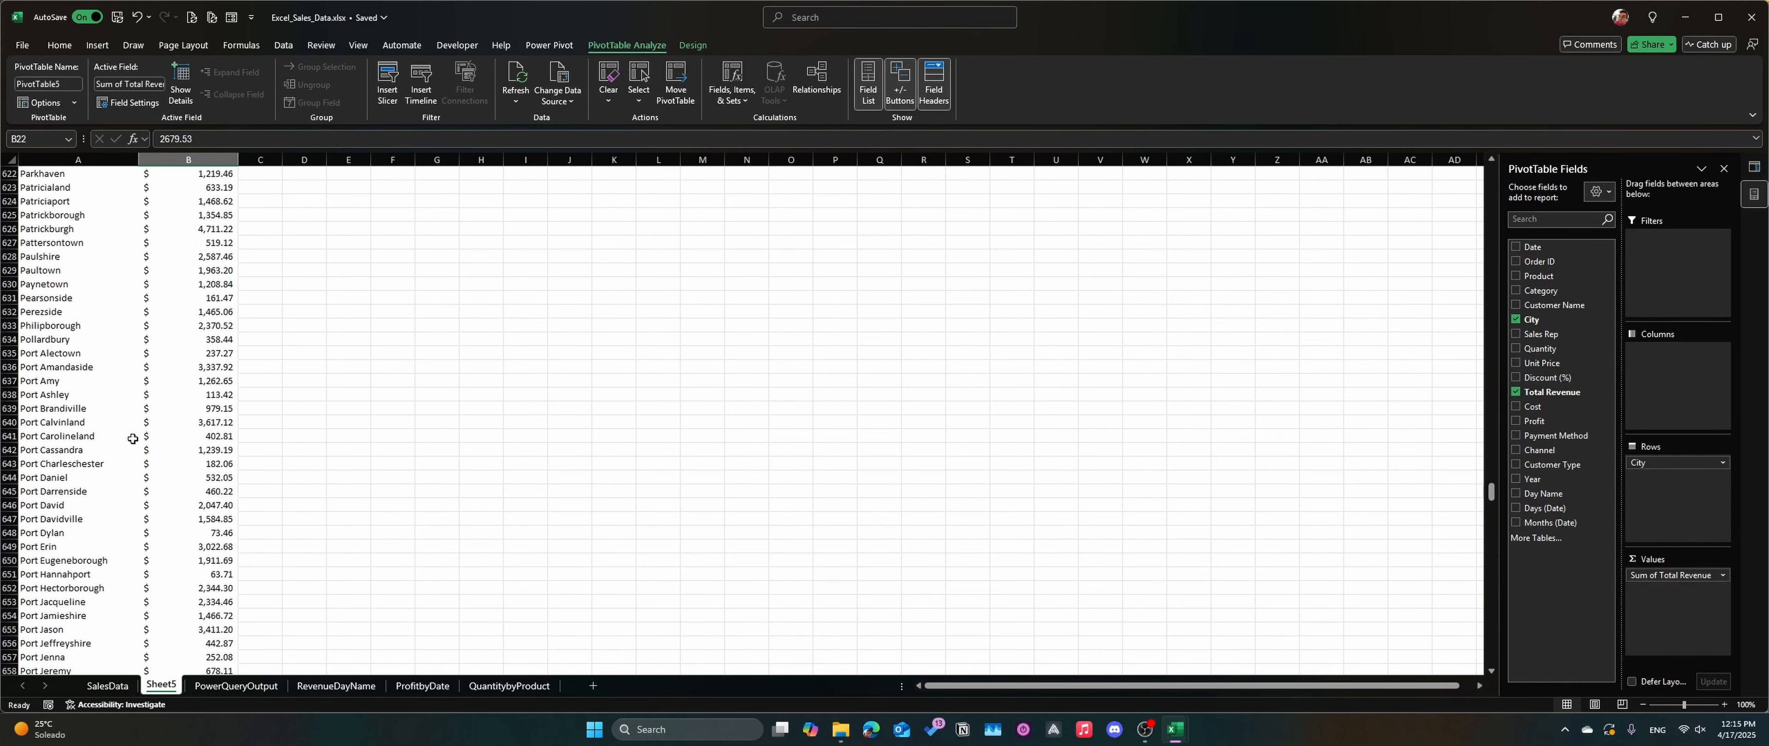
scroll(165, 429, up, 20)
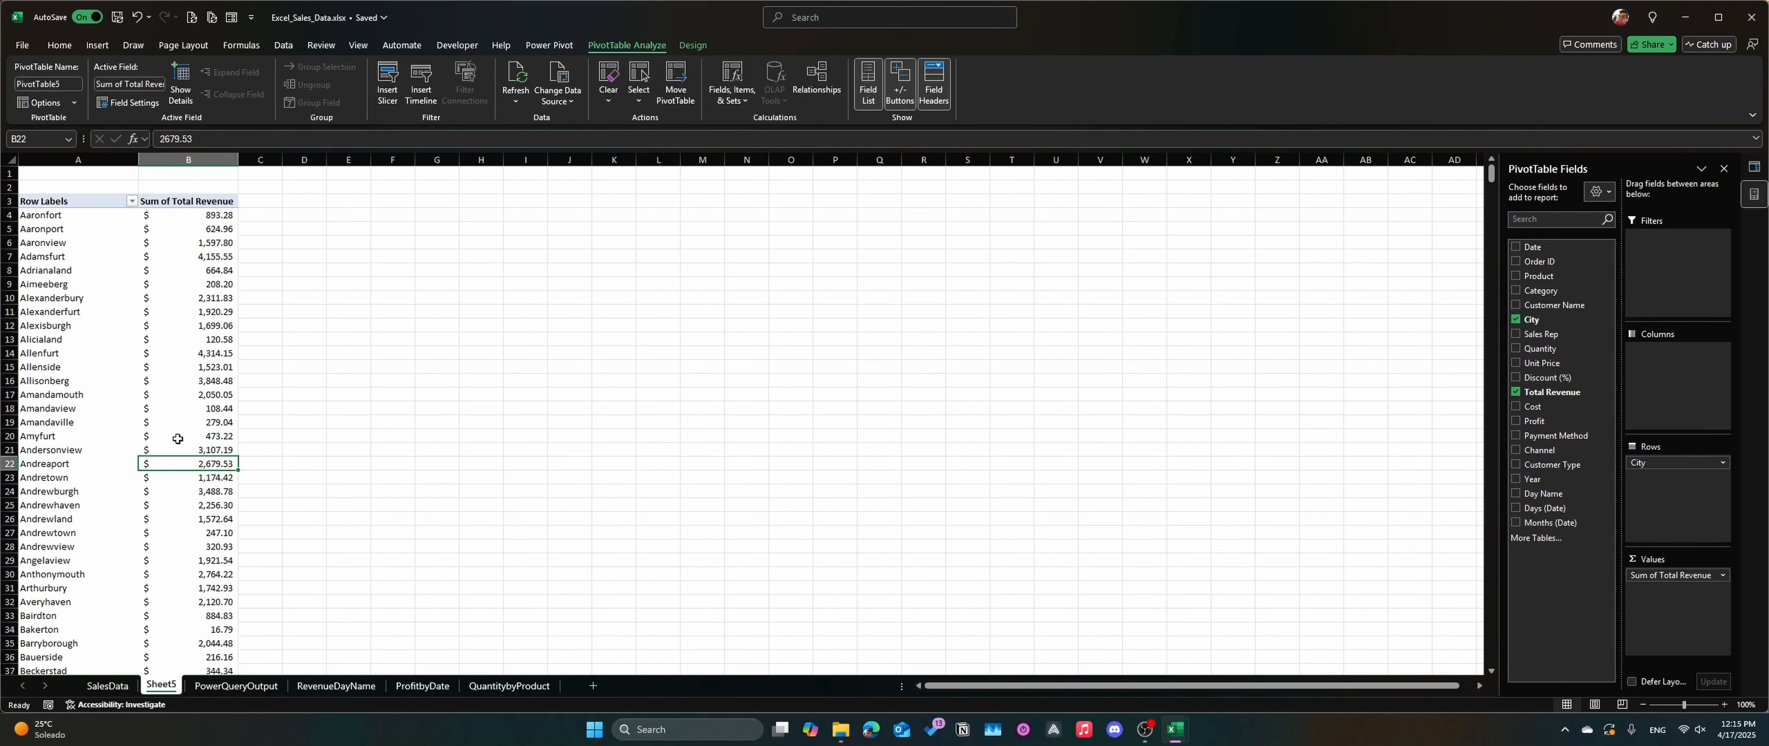
click(143, 298)
click(78, 290)
click(80, 275)
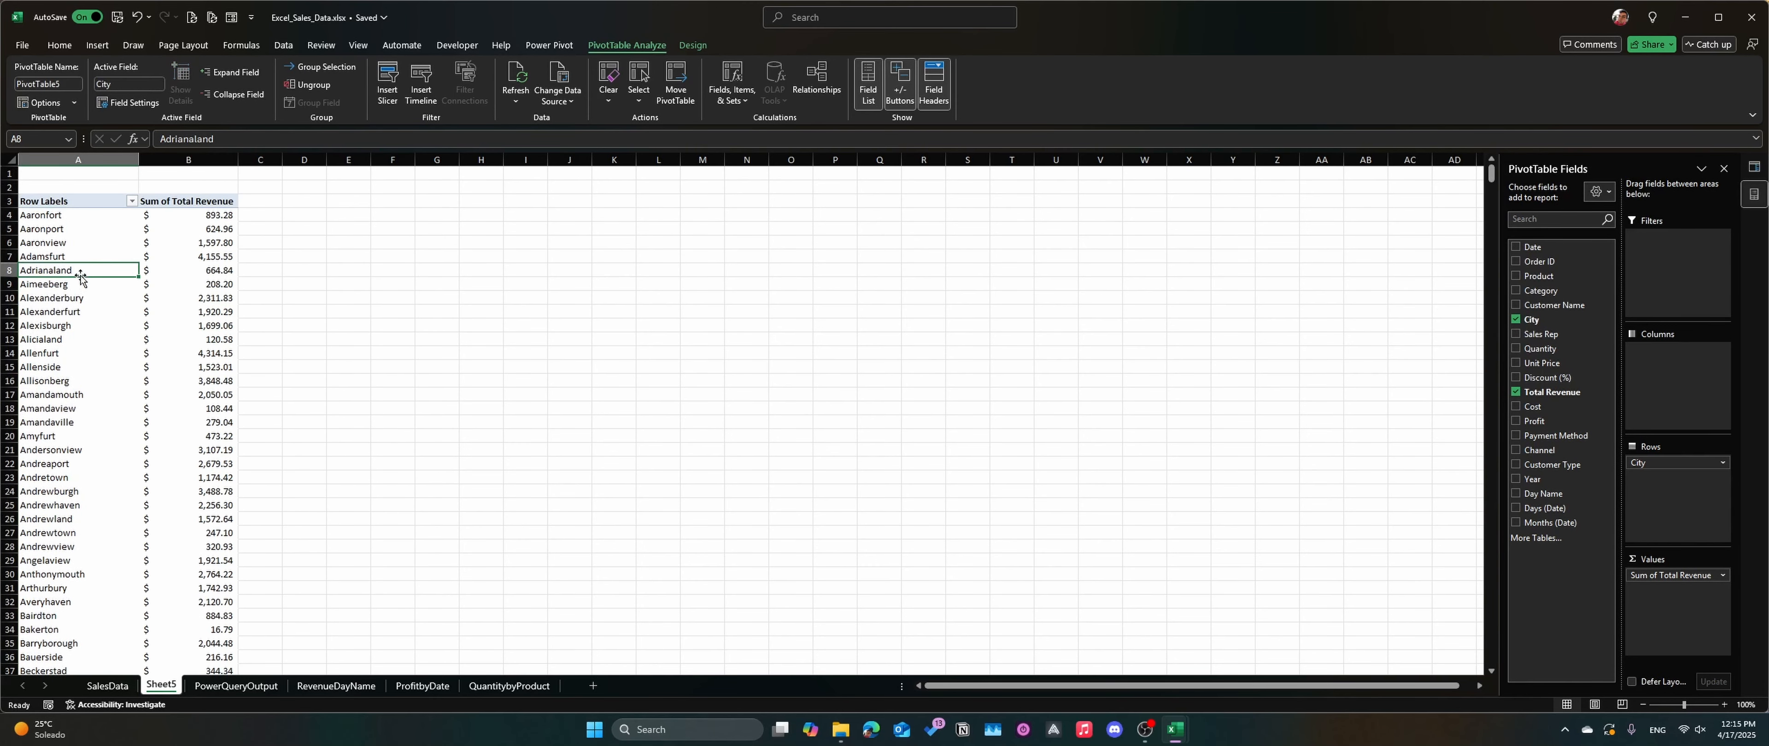
Step: Filter the City rows of the PivotTable to the top 10 items by Sum of Total Revenue
click(185, 252)
click(178, 214)
click(102, 218)
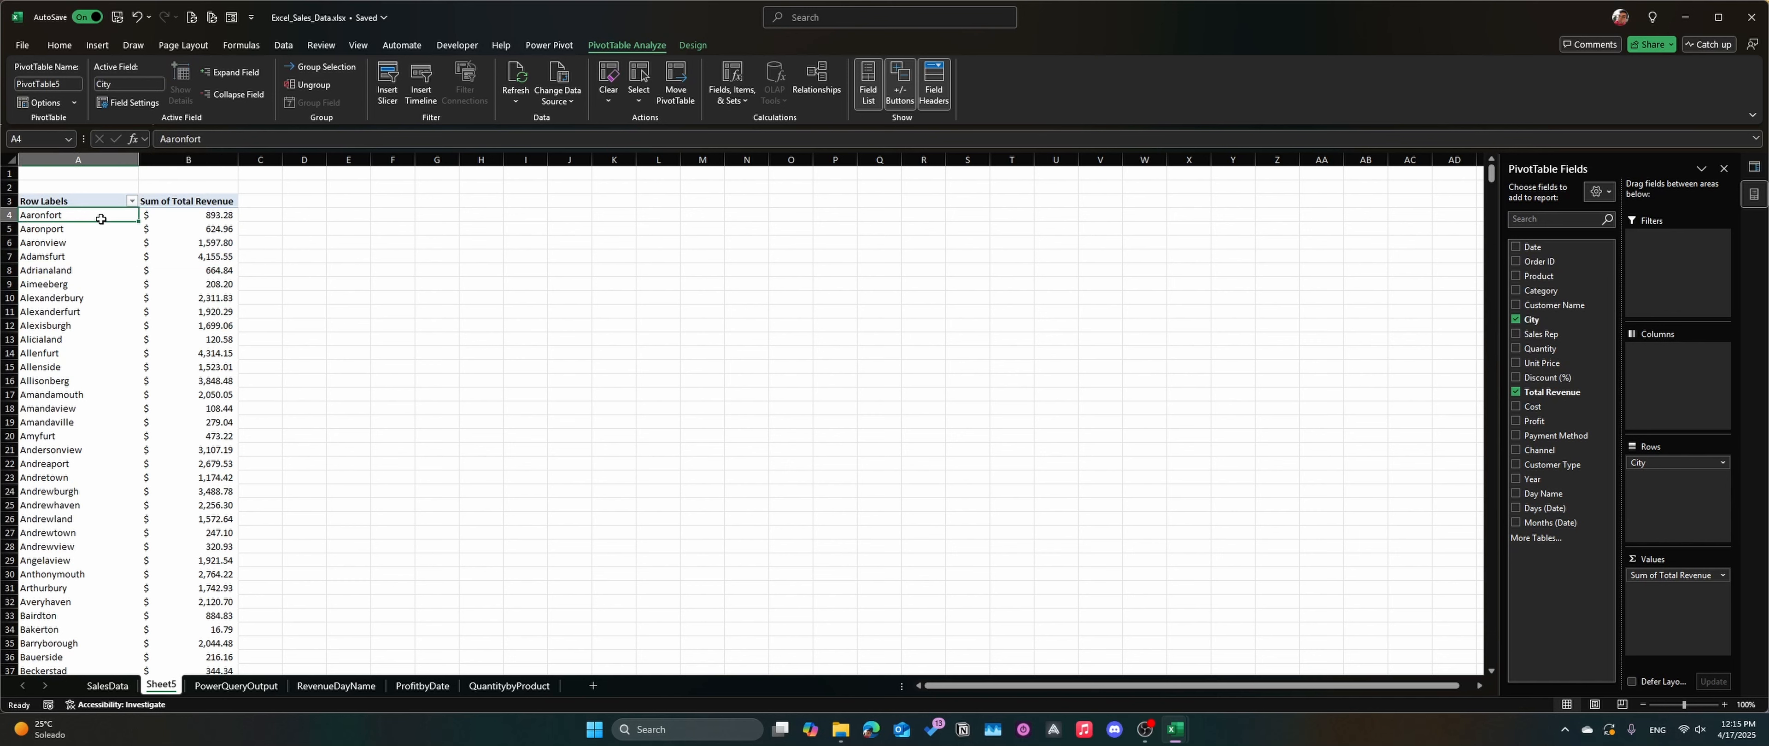
click(184, 231)
mouse_move(185, 216)
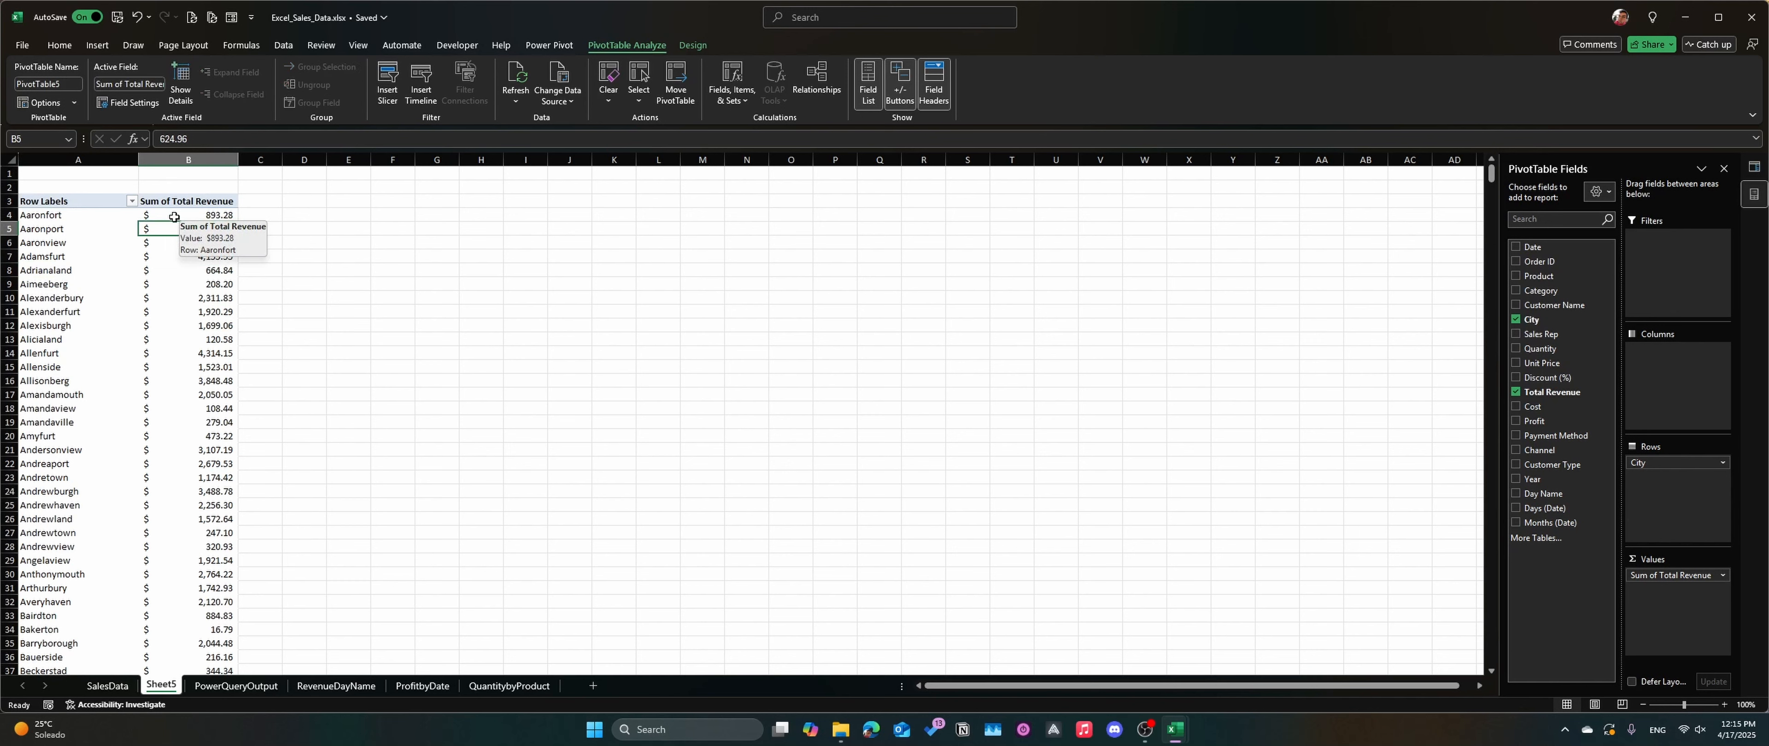
click(131, 201)
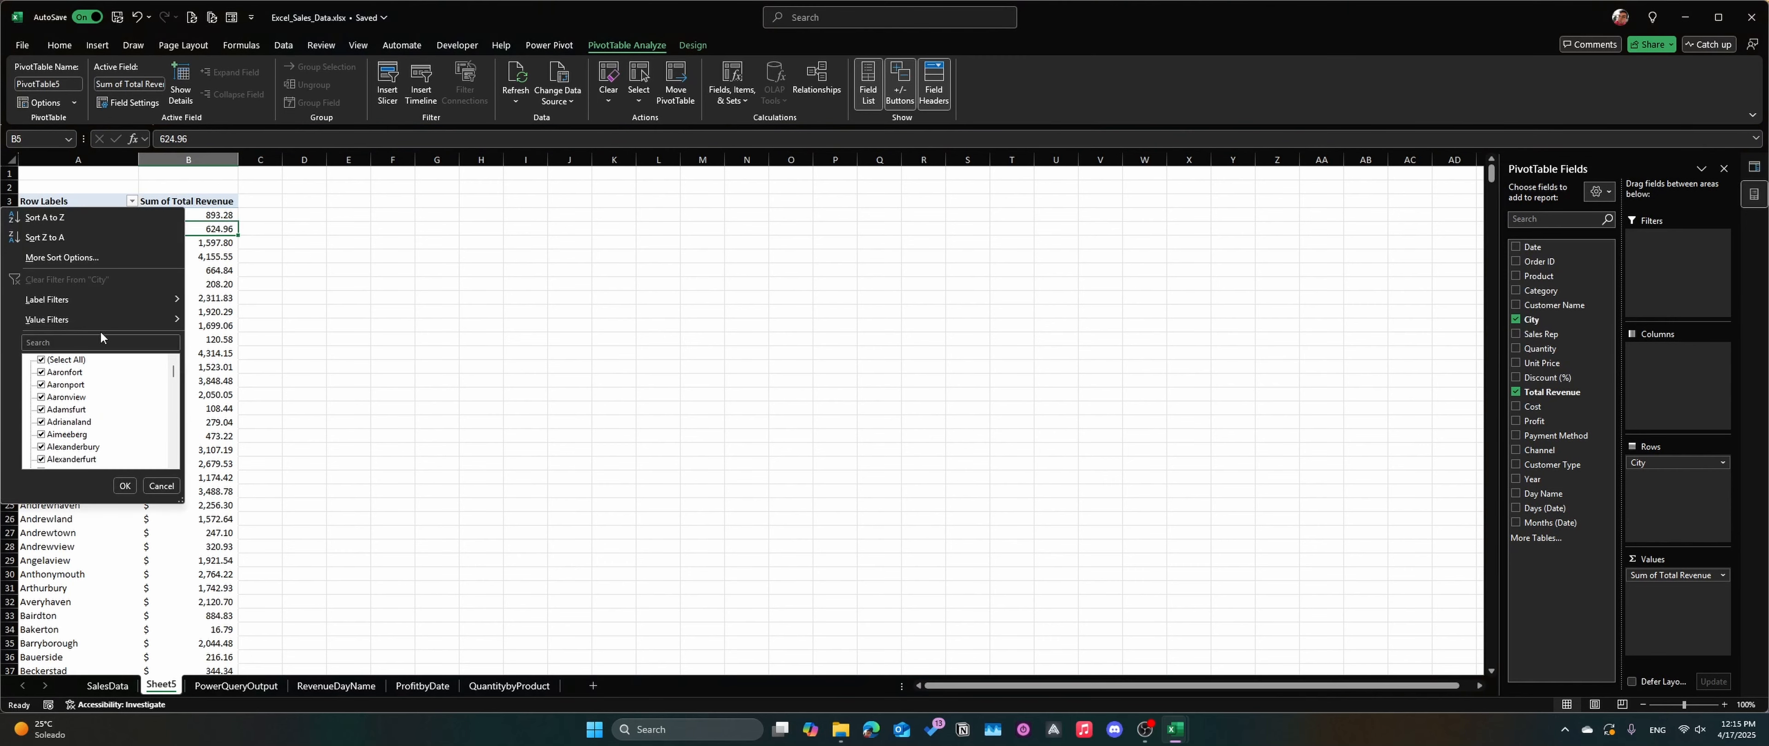
mouse_move(104, 323)
mouse_move(129, 303)
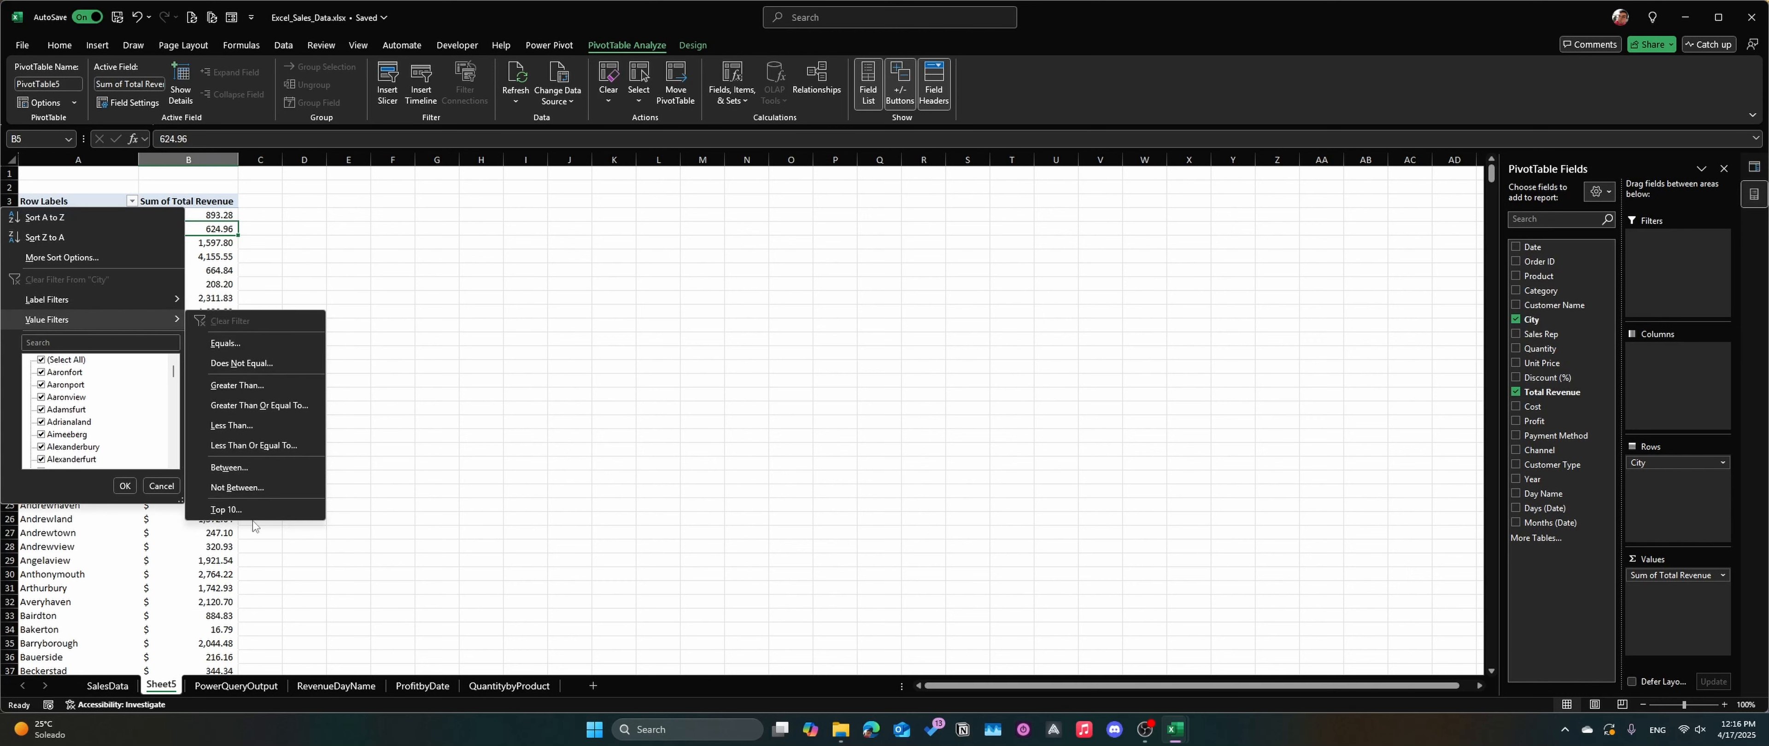
click(227, 509)
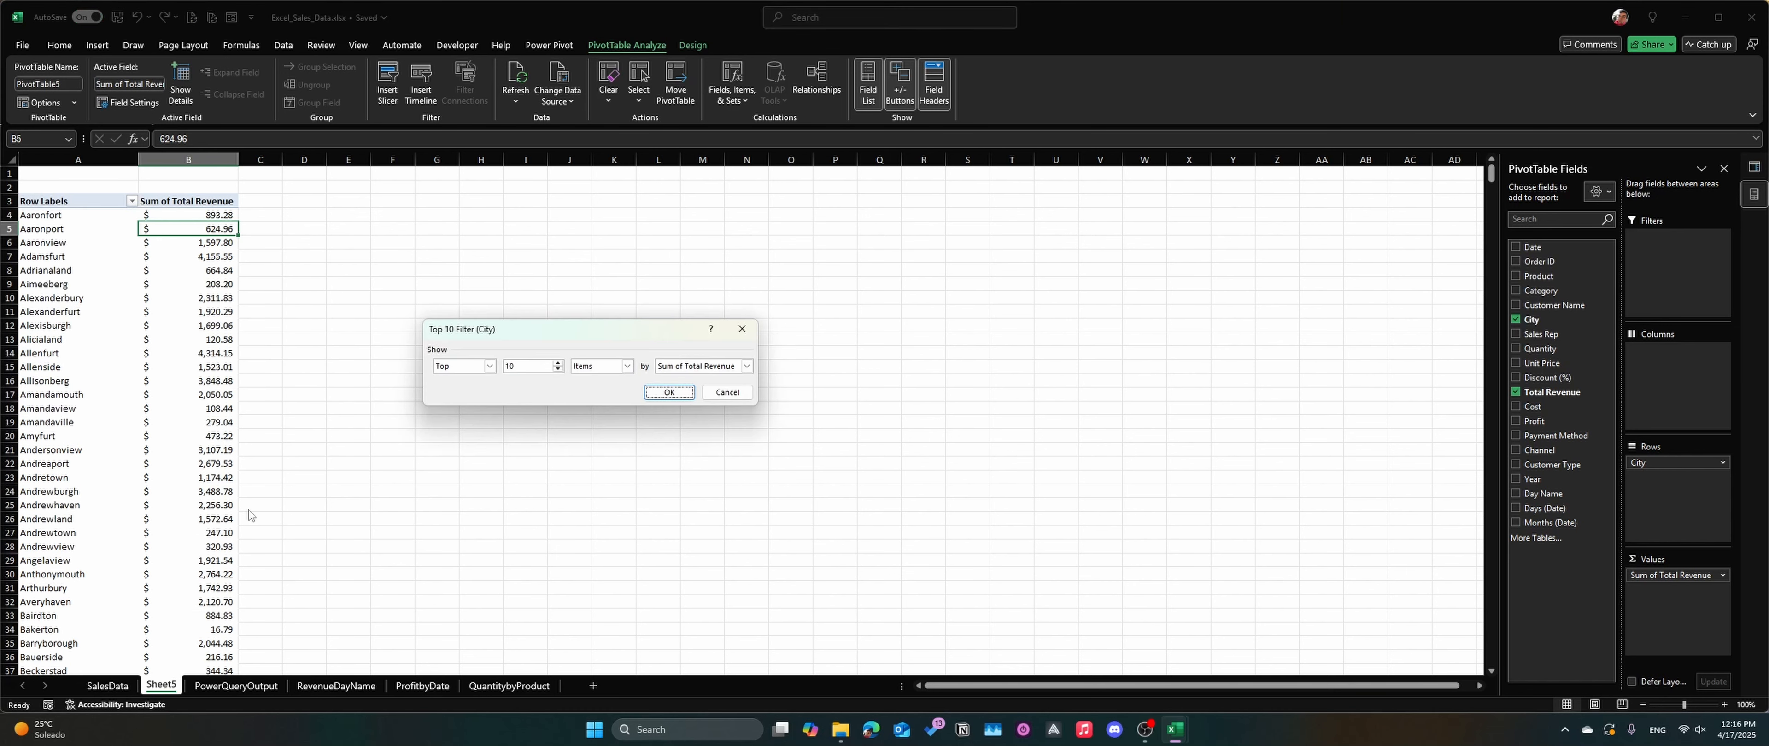
click(654, 391)
click(145, 257)
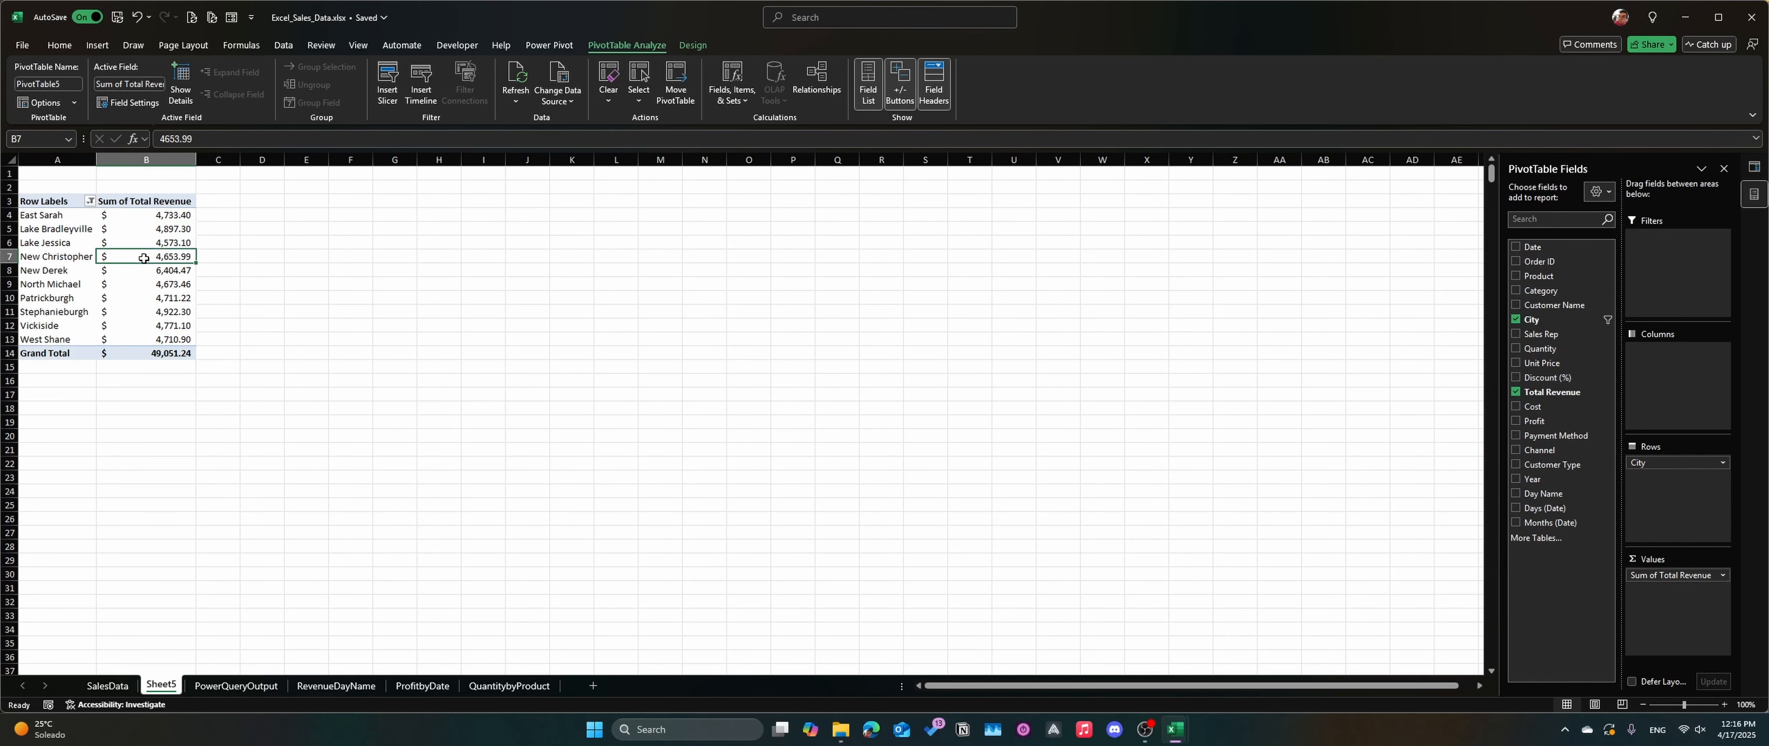
click(134, 231)
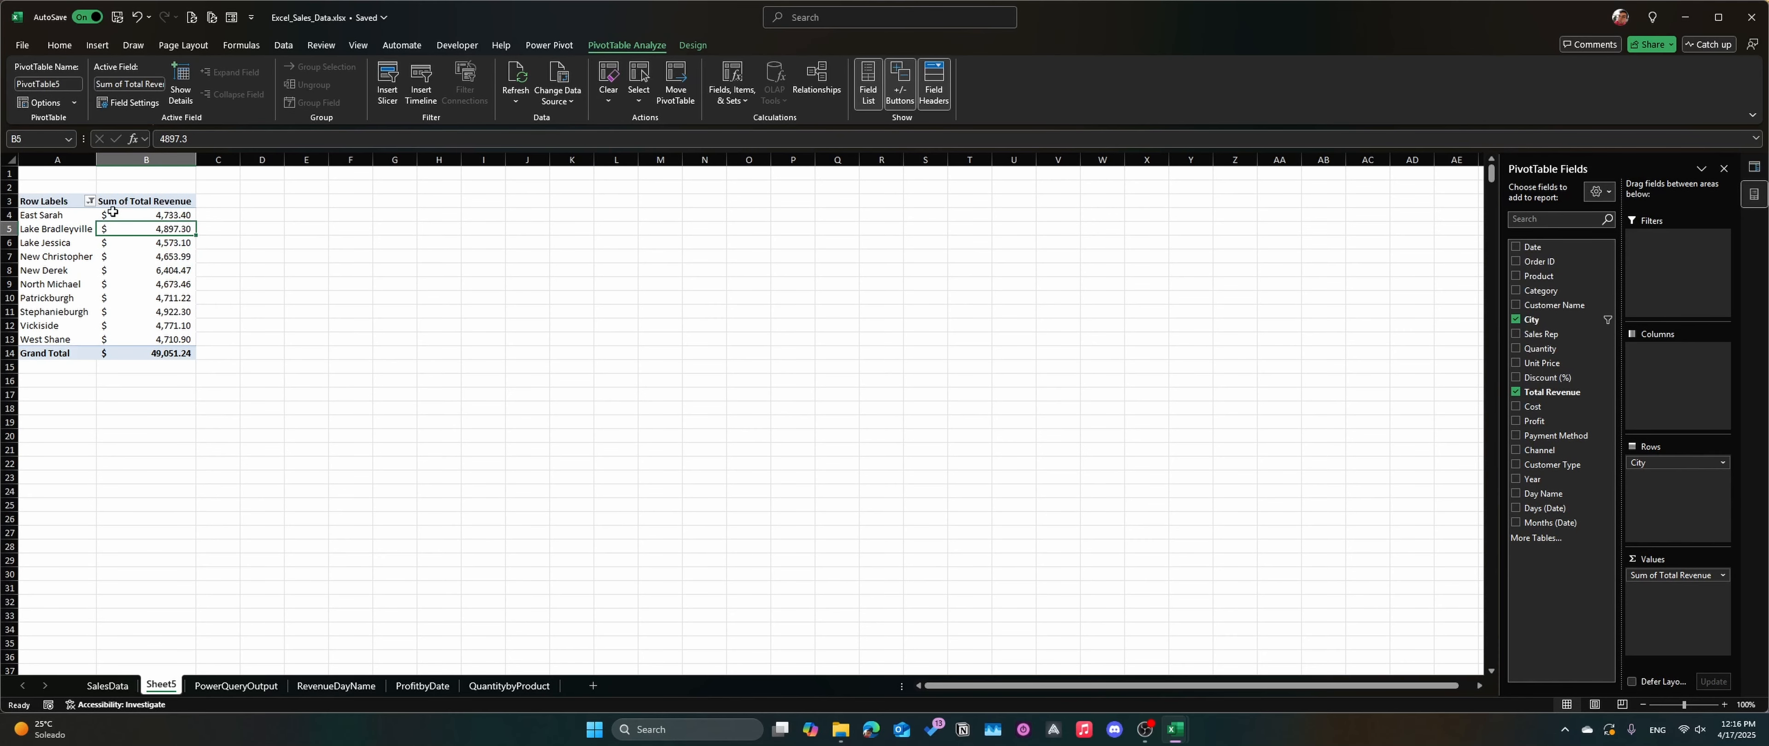
Step: Sort the filtered cities in ascending order by Sum of Total Revenue
click(90, 201)
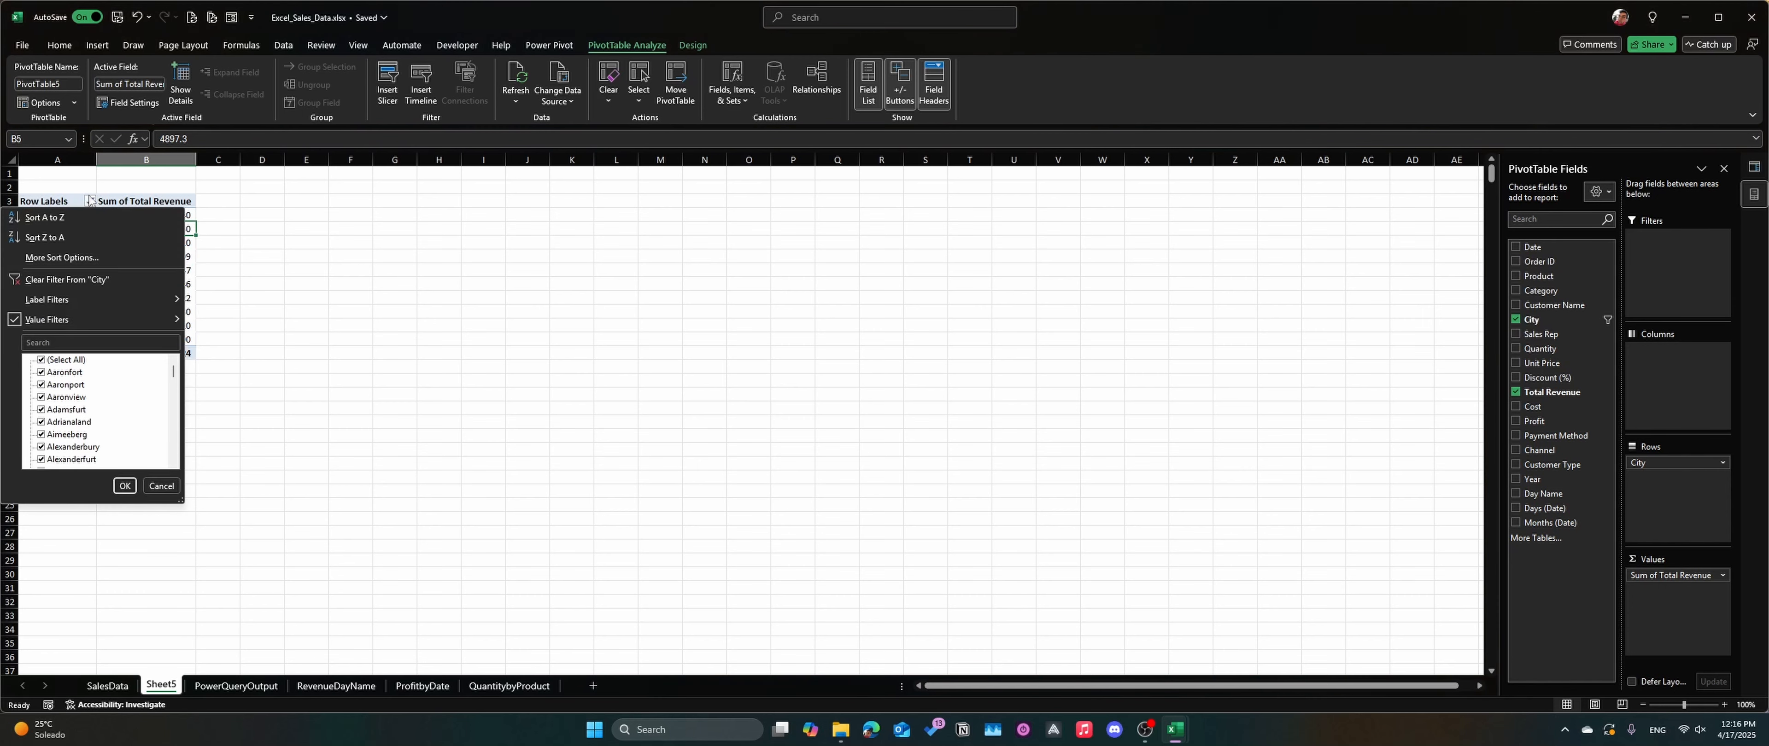
click(68, 258)
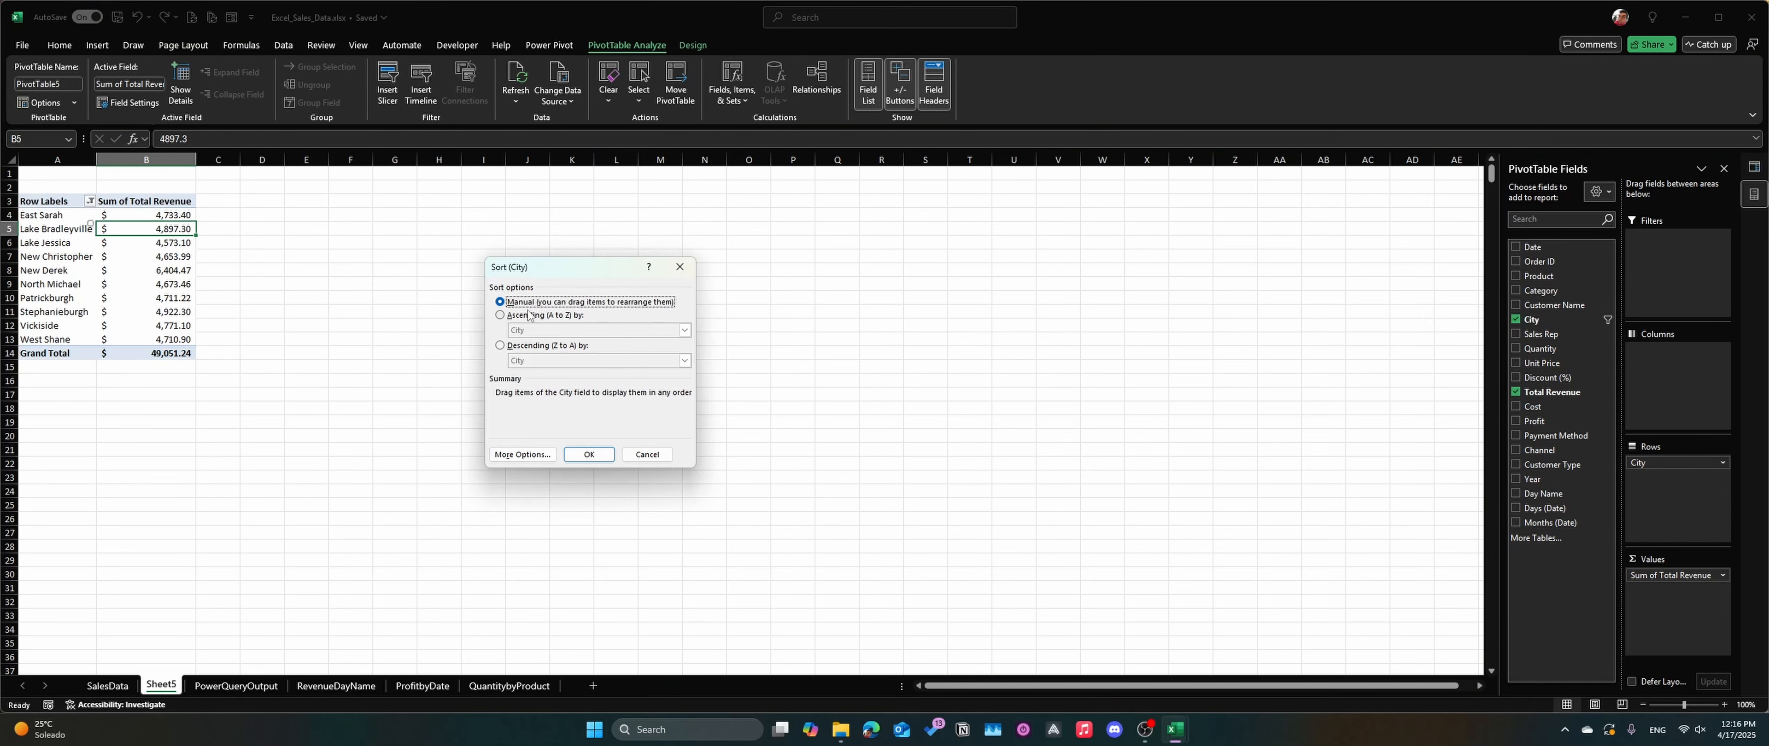
click(523, 316)
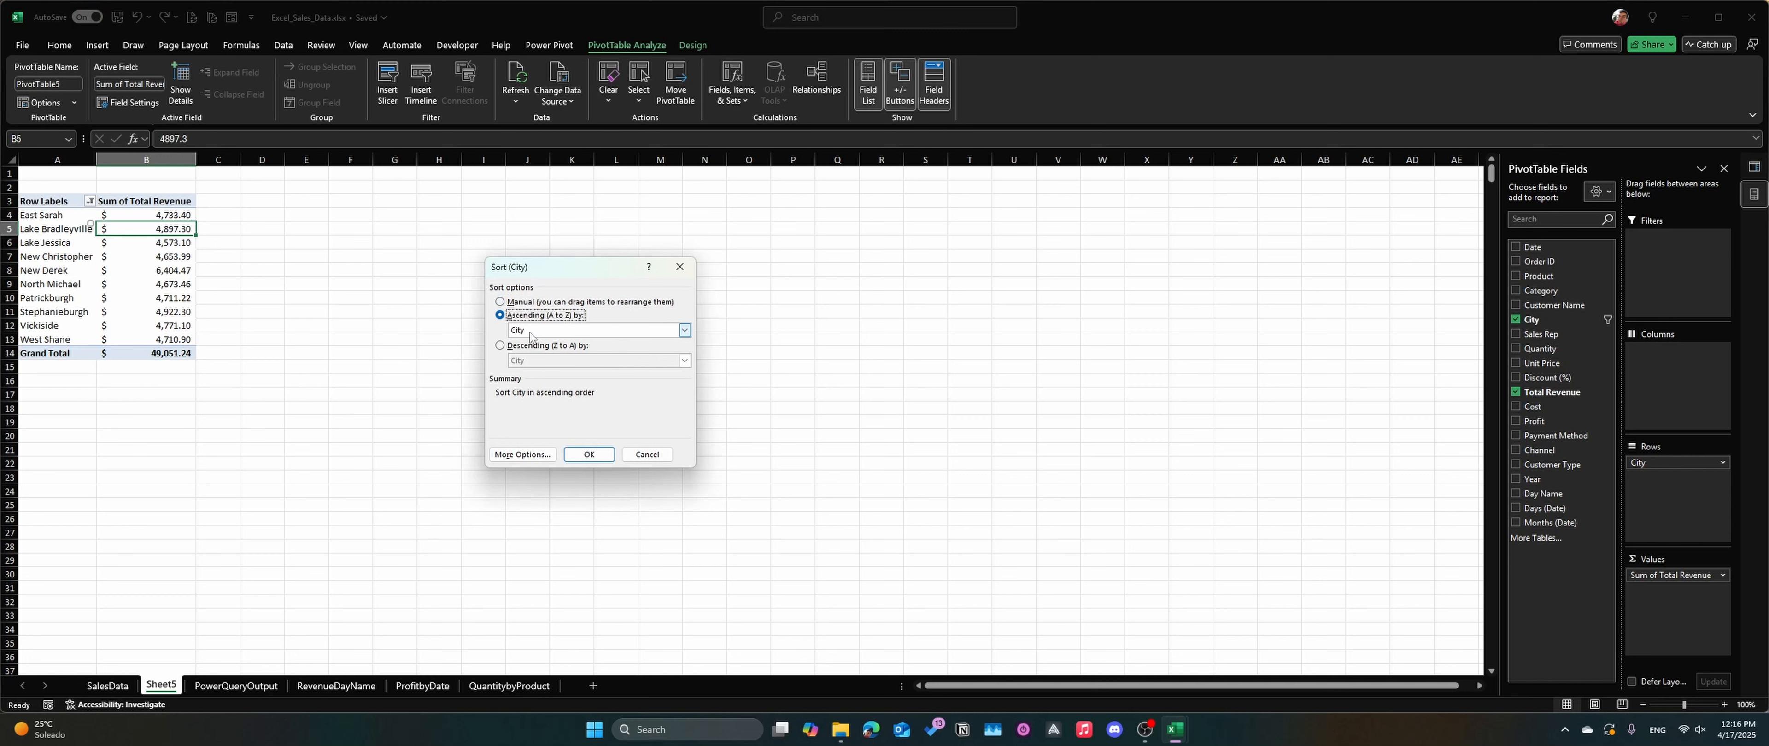
click(568, 331)
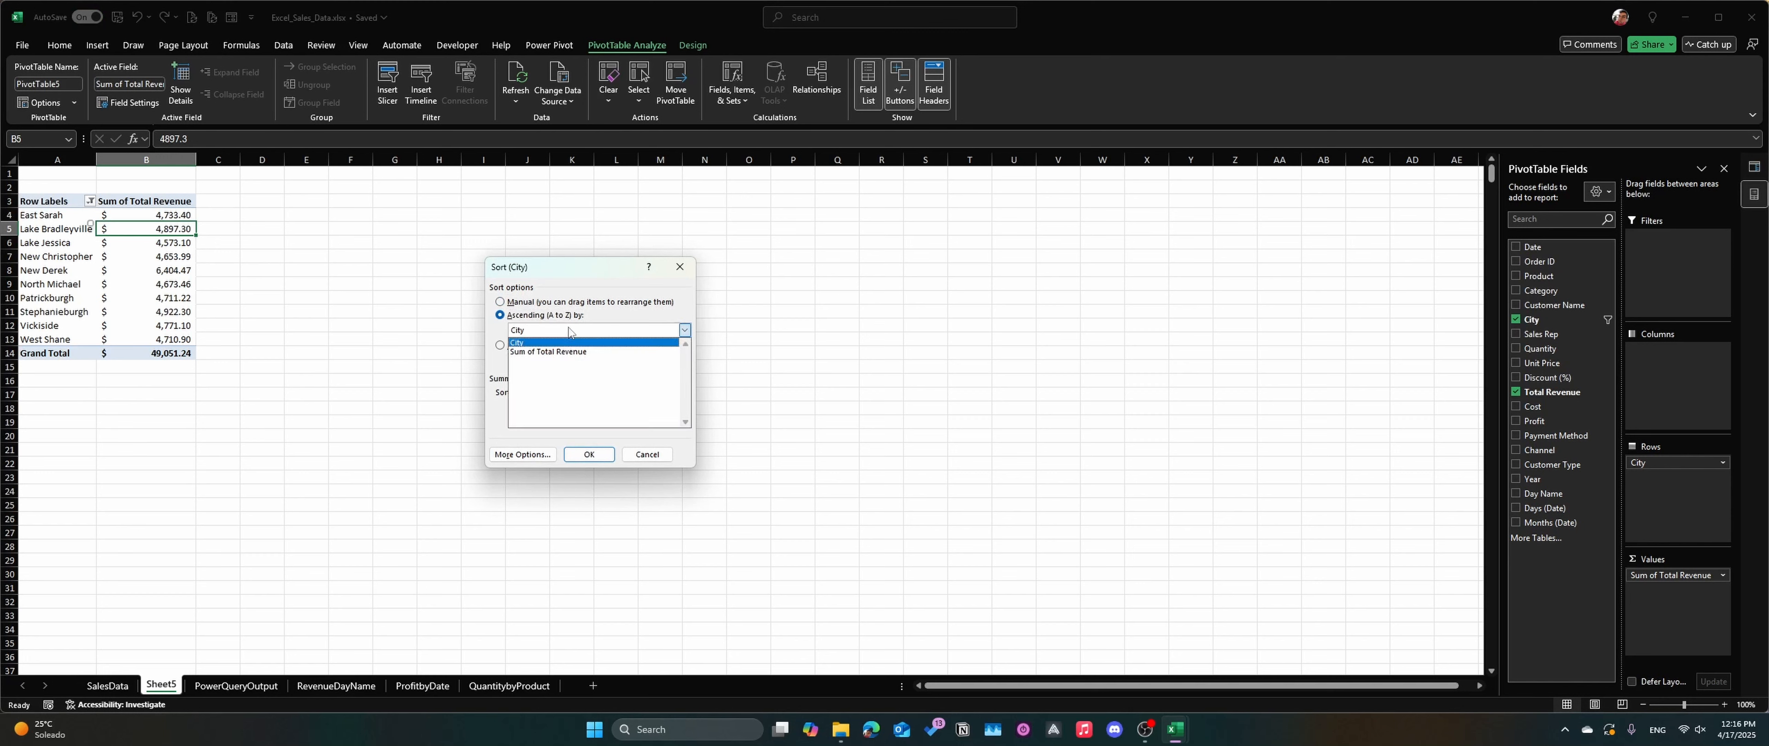
click(588, 352)
click(589, 455)
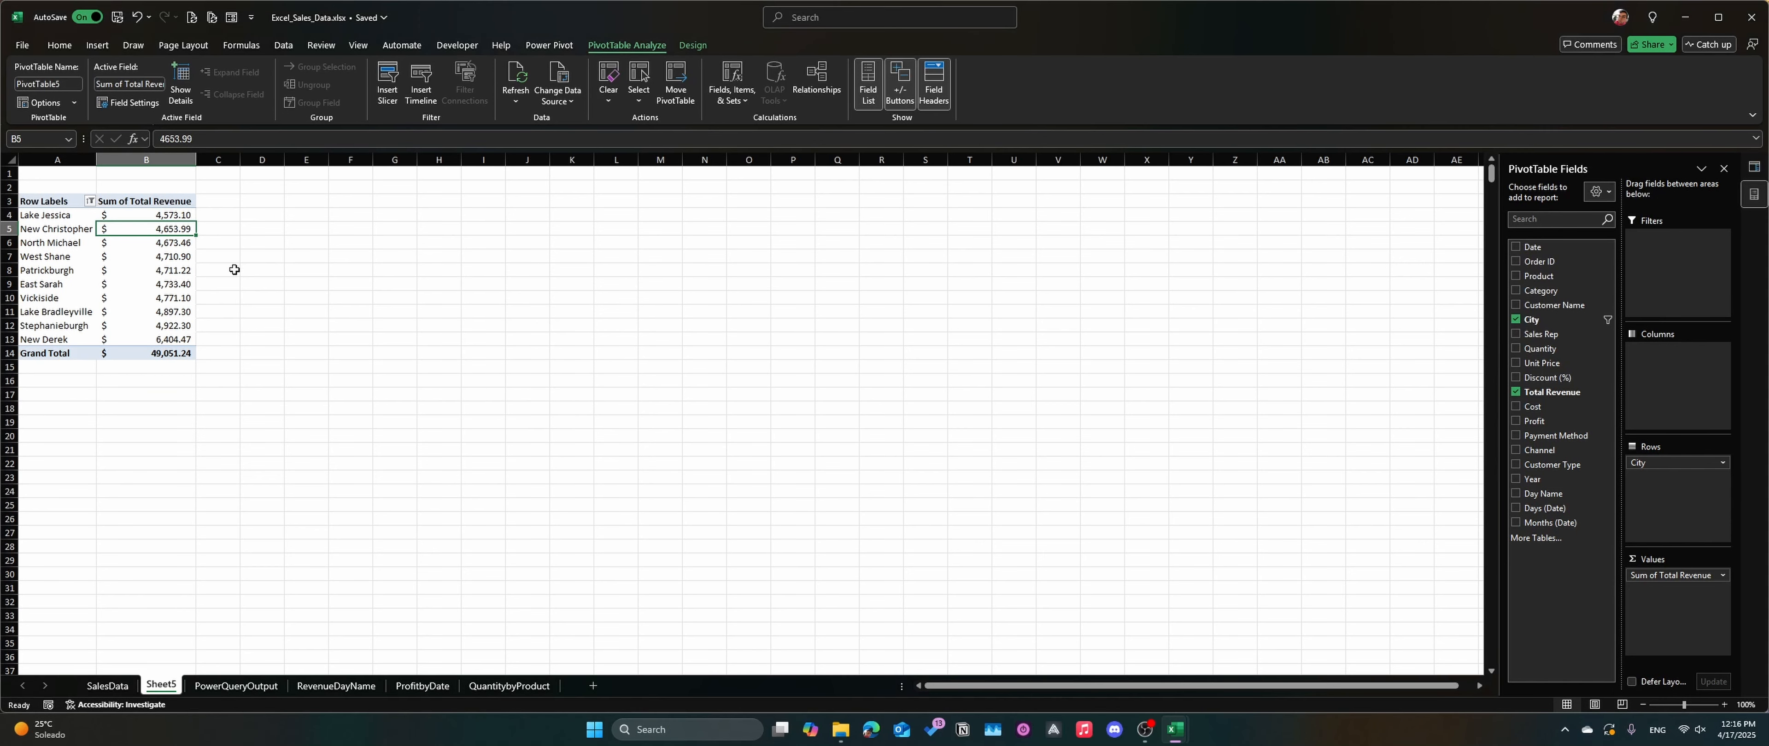
mouse_move(161, 338)
mouse_down()
mouse_move(153, 218)
mouse_move(173, 224)
mouse_move(168, 342)
mouse_up()
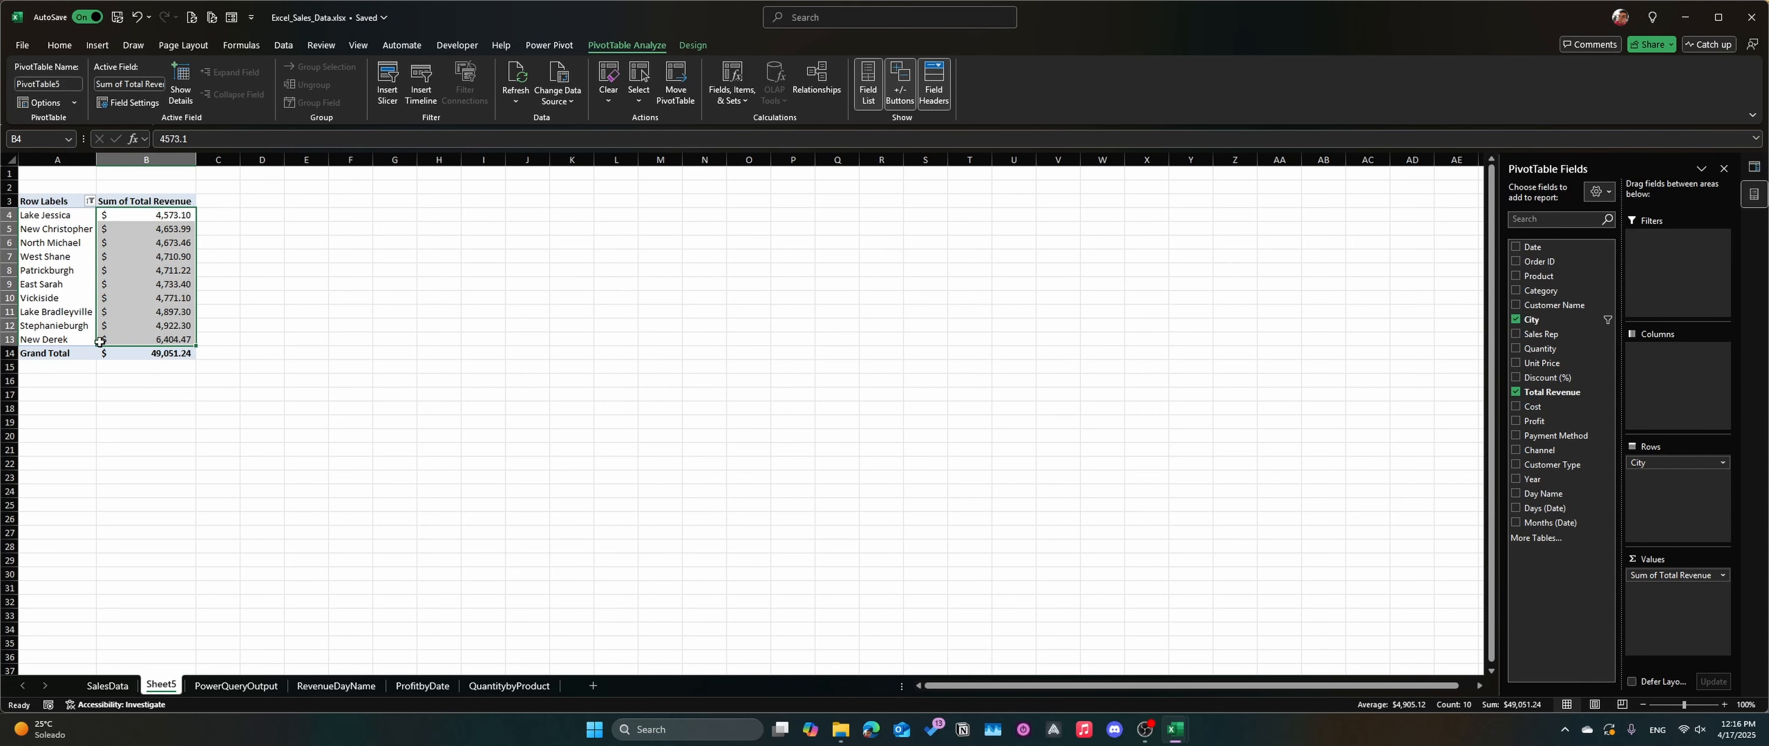
Step: Rename the city PivotTable sheet as RevenuebyCity and place it after the QuantitybyProduct sheet
double_click(160, 685)
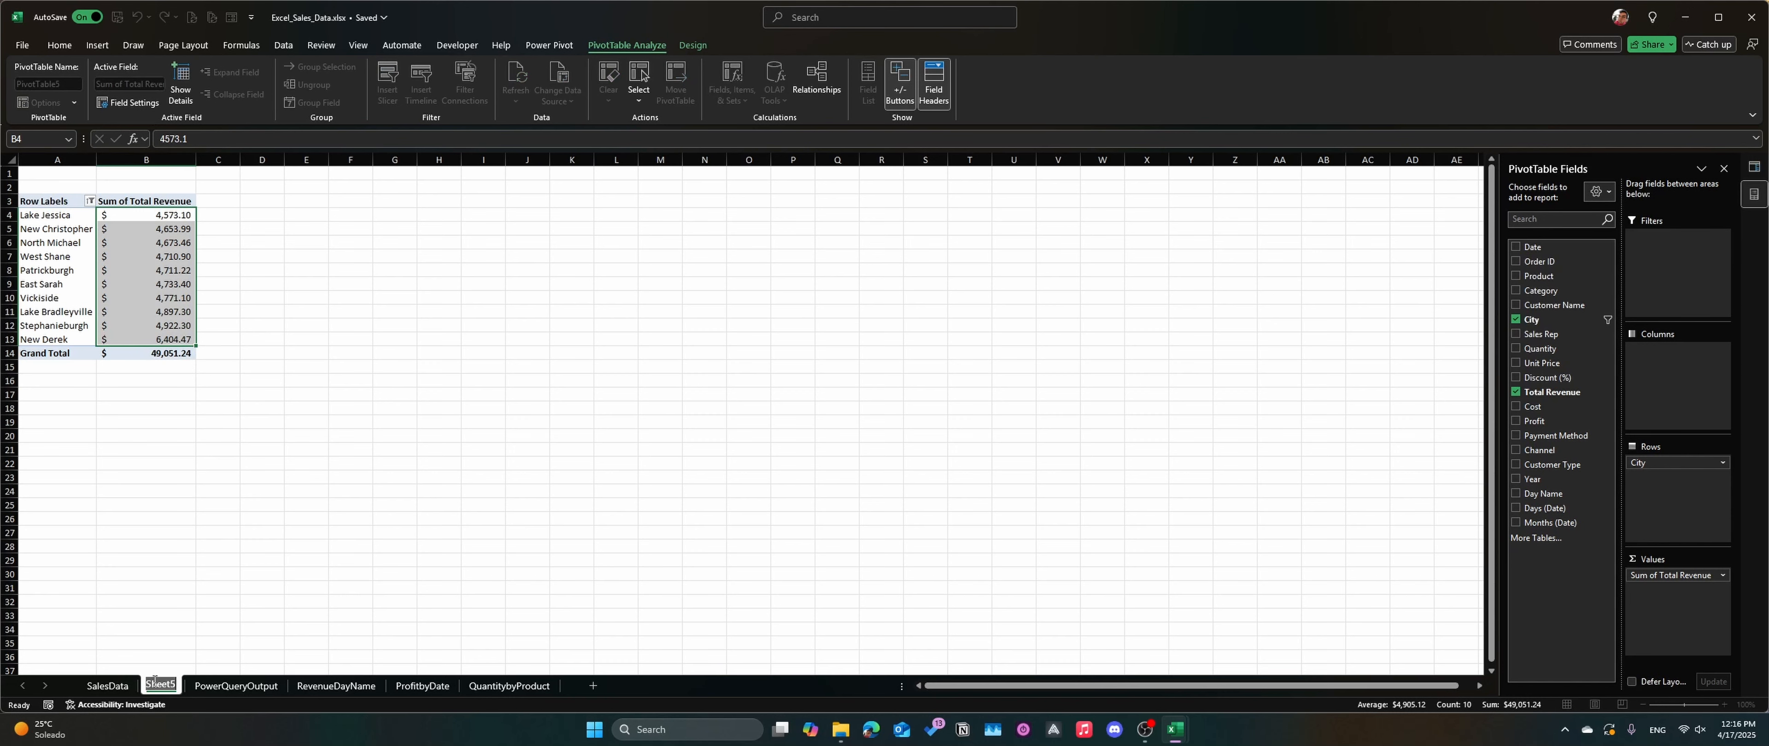
text(Revenueby)
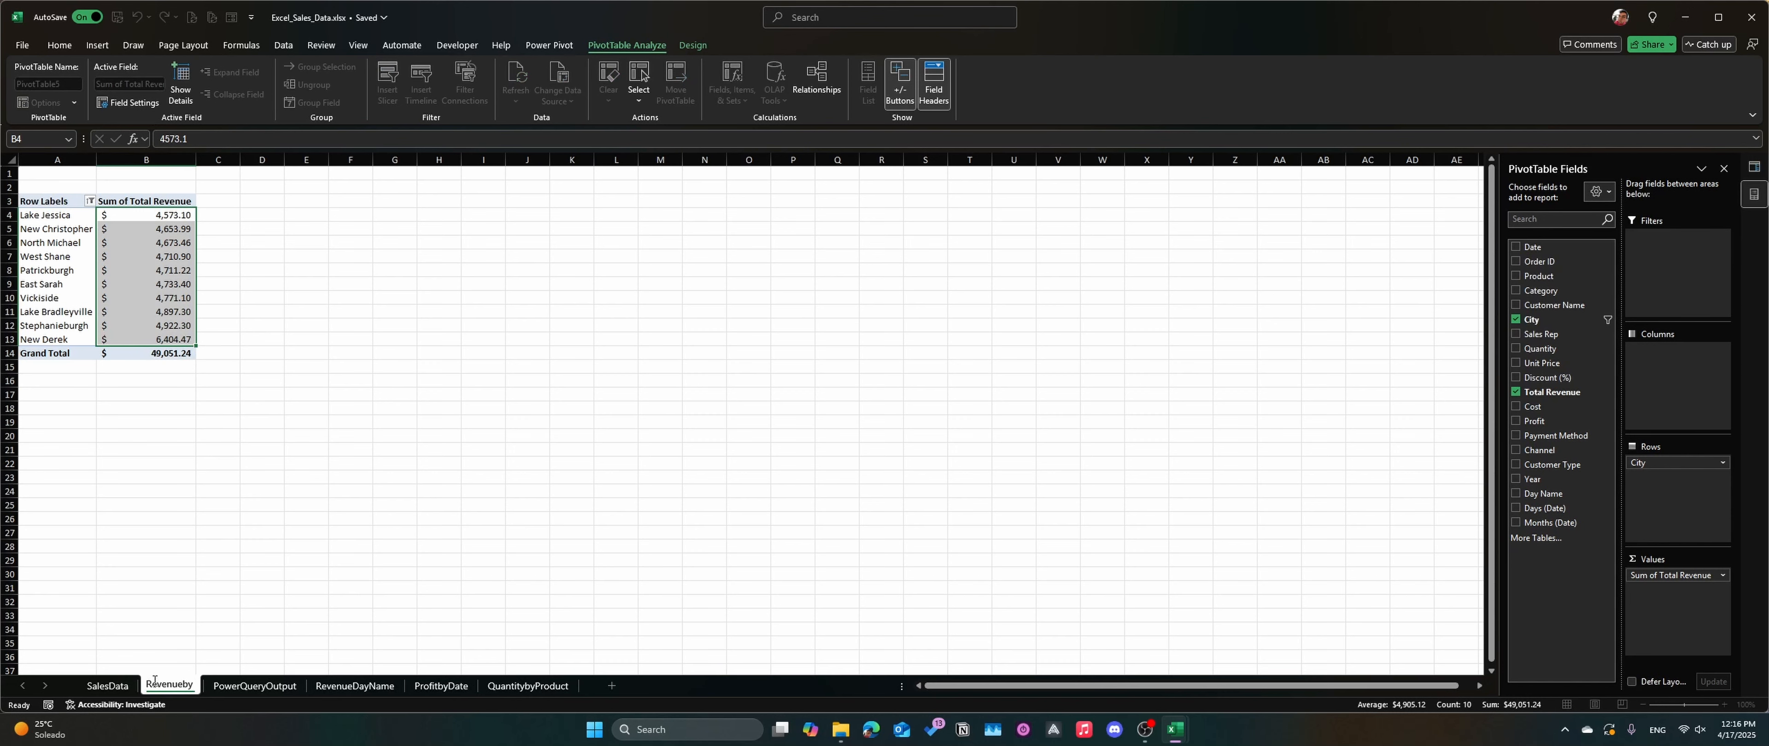
text(City)
key(Return)
Step: Go through the PivotTable sheets and add a new worksheet named Dashboard after RevenuebyCity
click(284, 687)
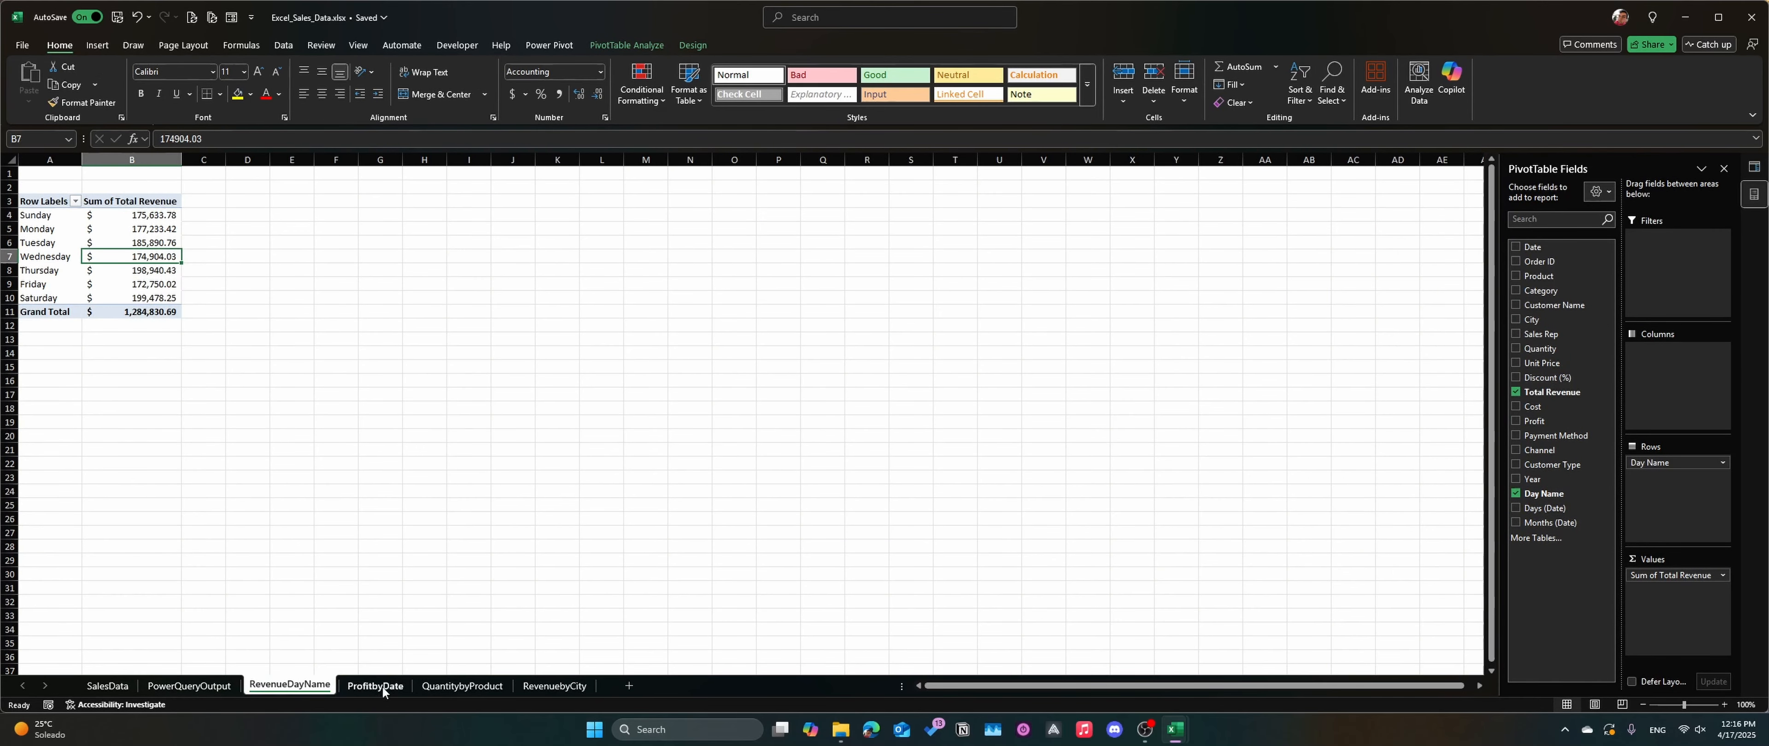
click(374, 685)
click(480, 686)
click(555, 685)
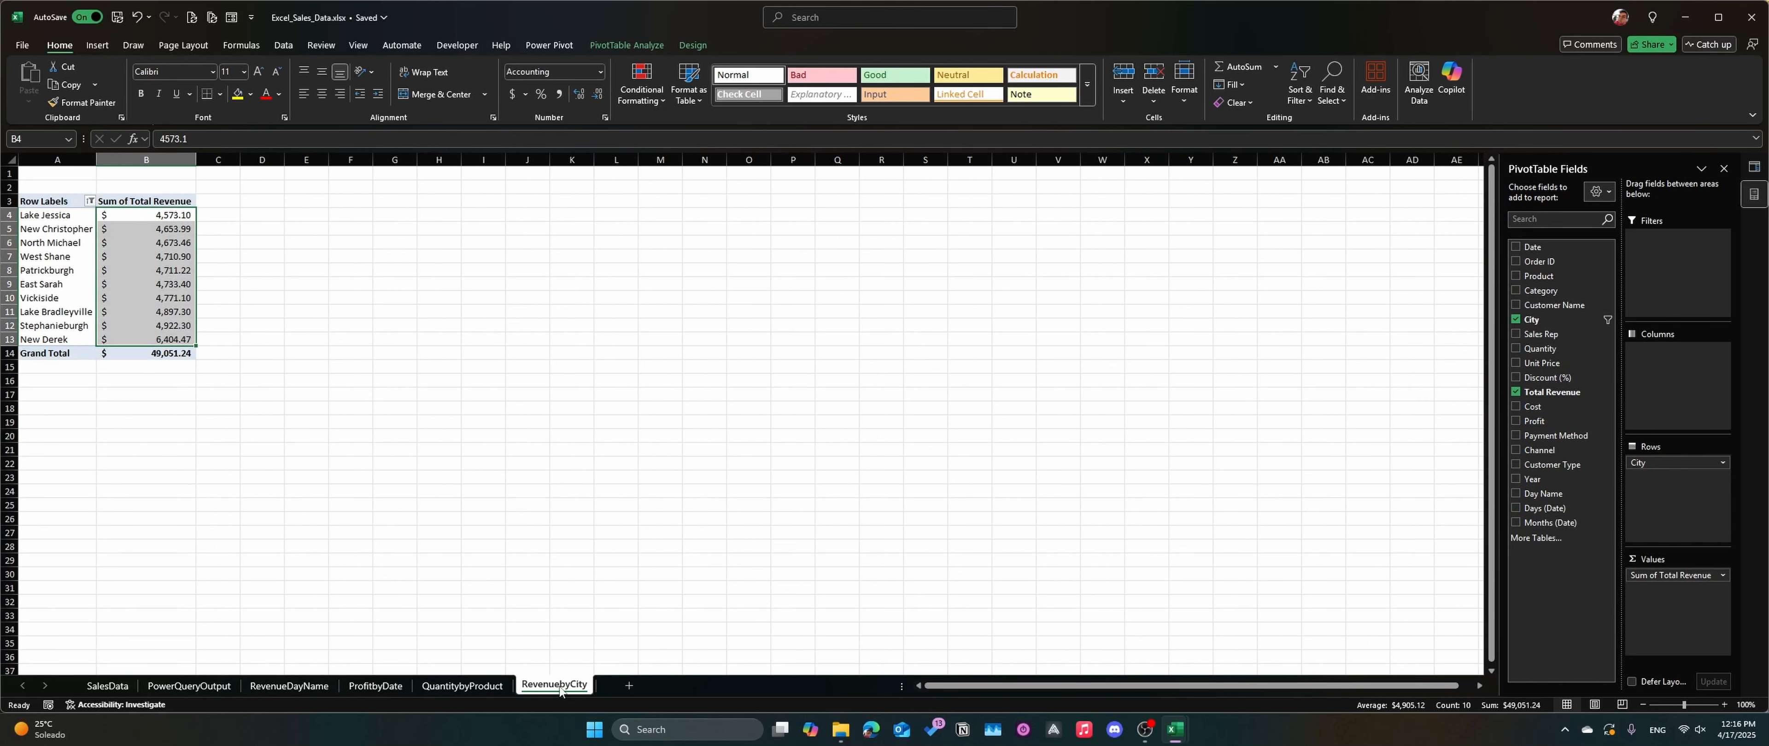
click(627, 684)
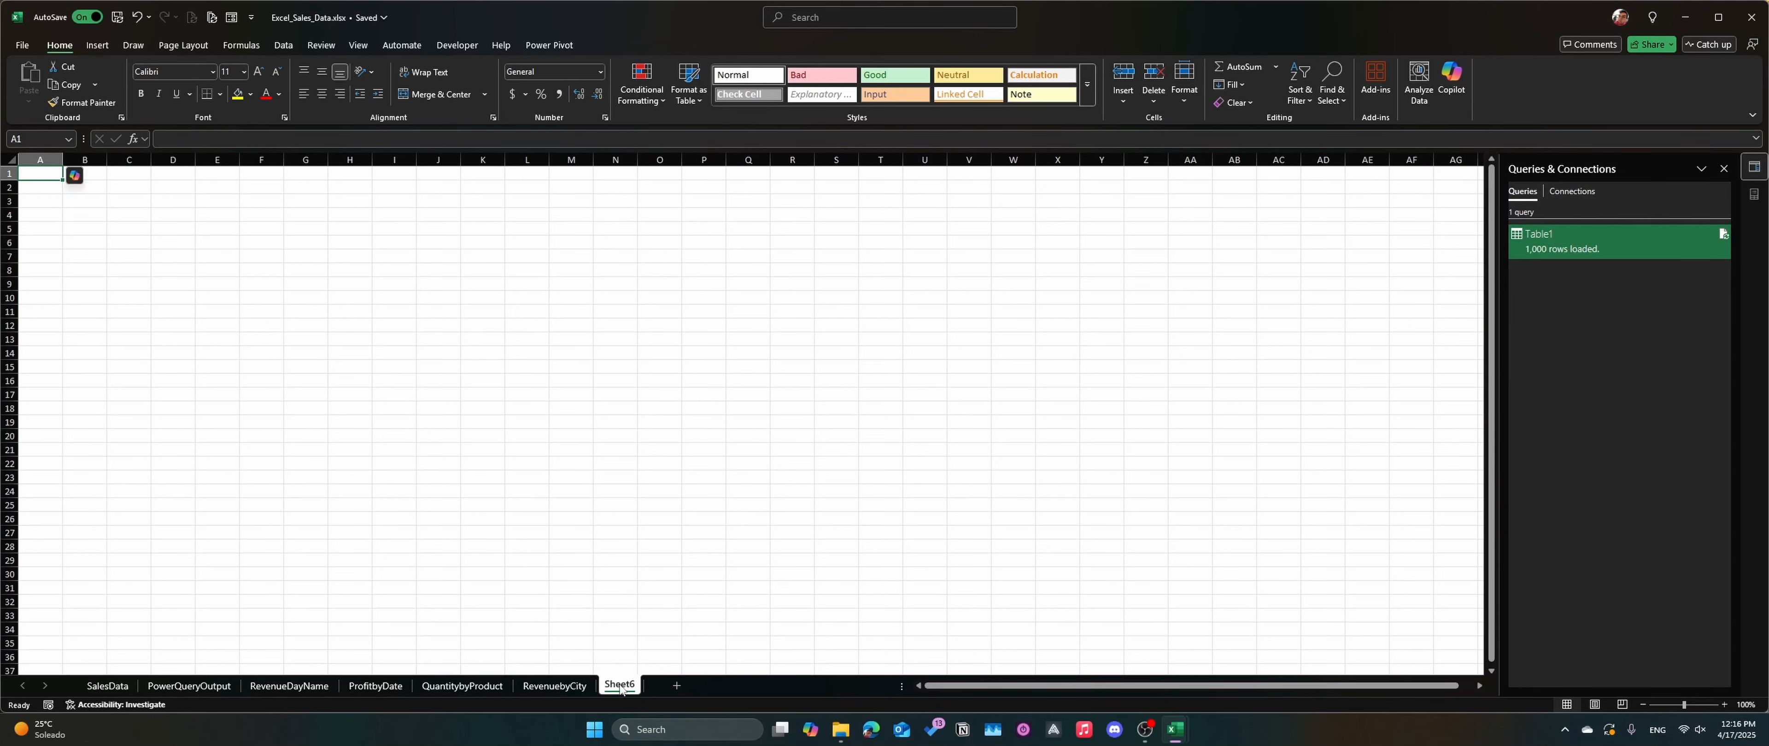
double_click(620, 686)
text(Dashb)
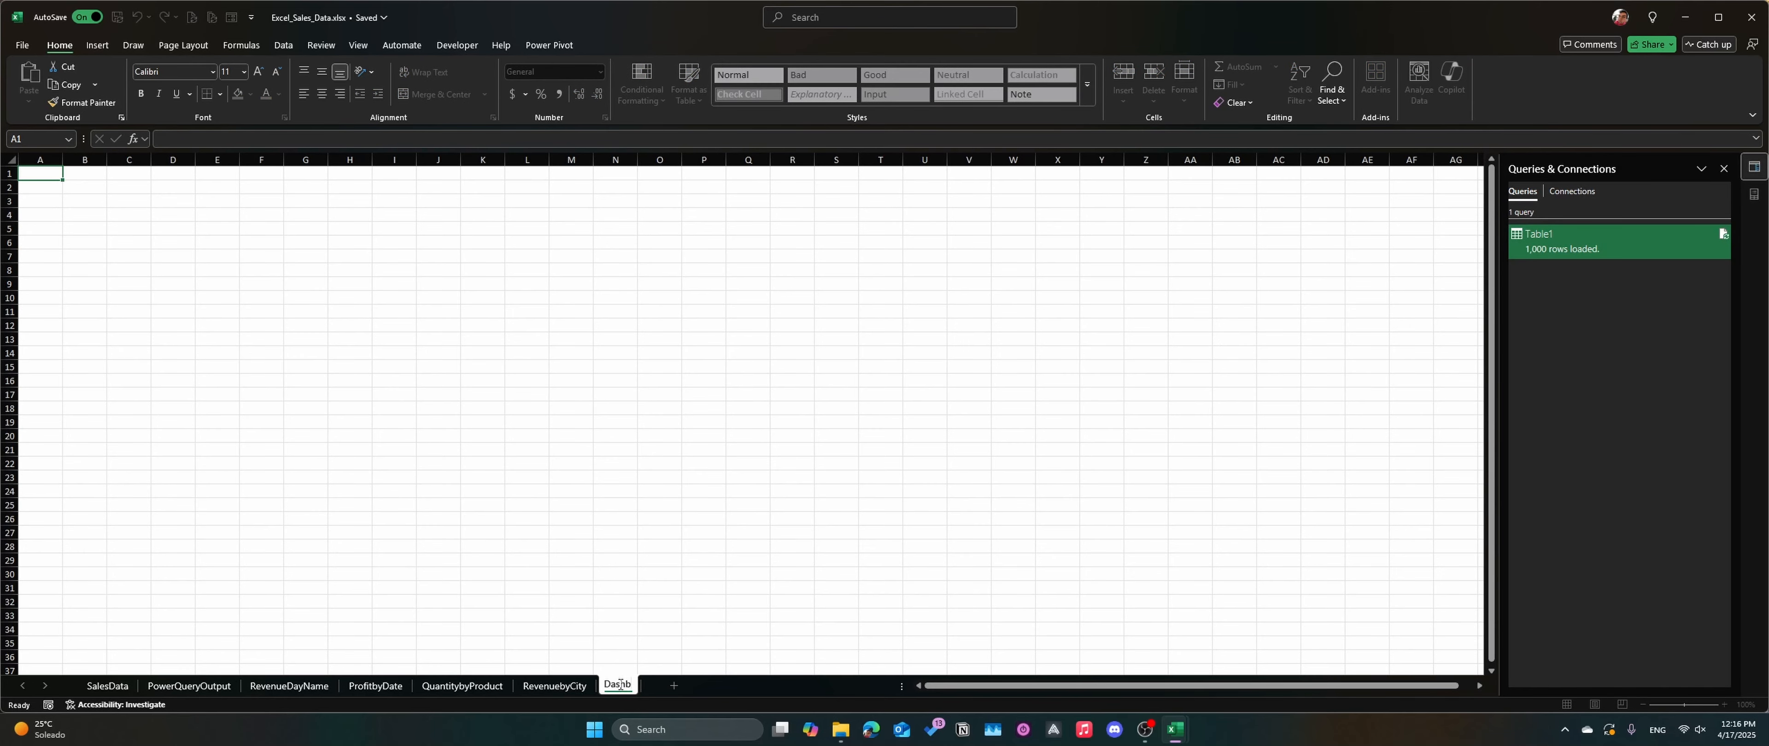
text(oard)
key(Return)
Step: Insert a Clustered Column PivotChart from the PivotTable on the RevenueDayName sheet
click(199, 686)
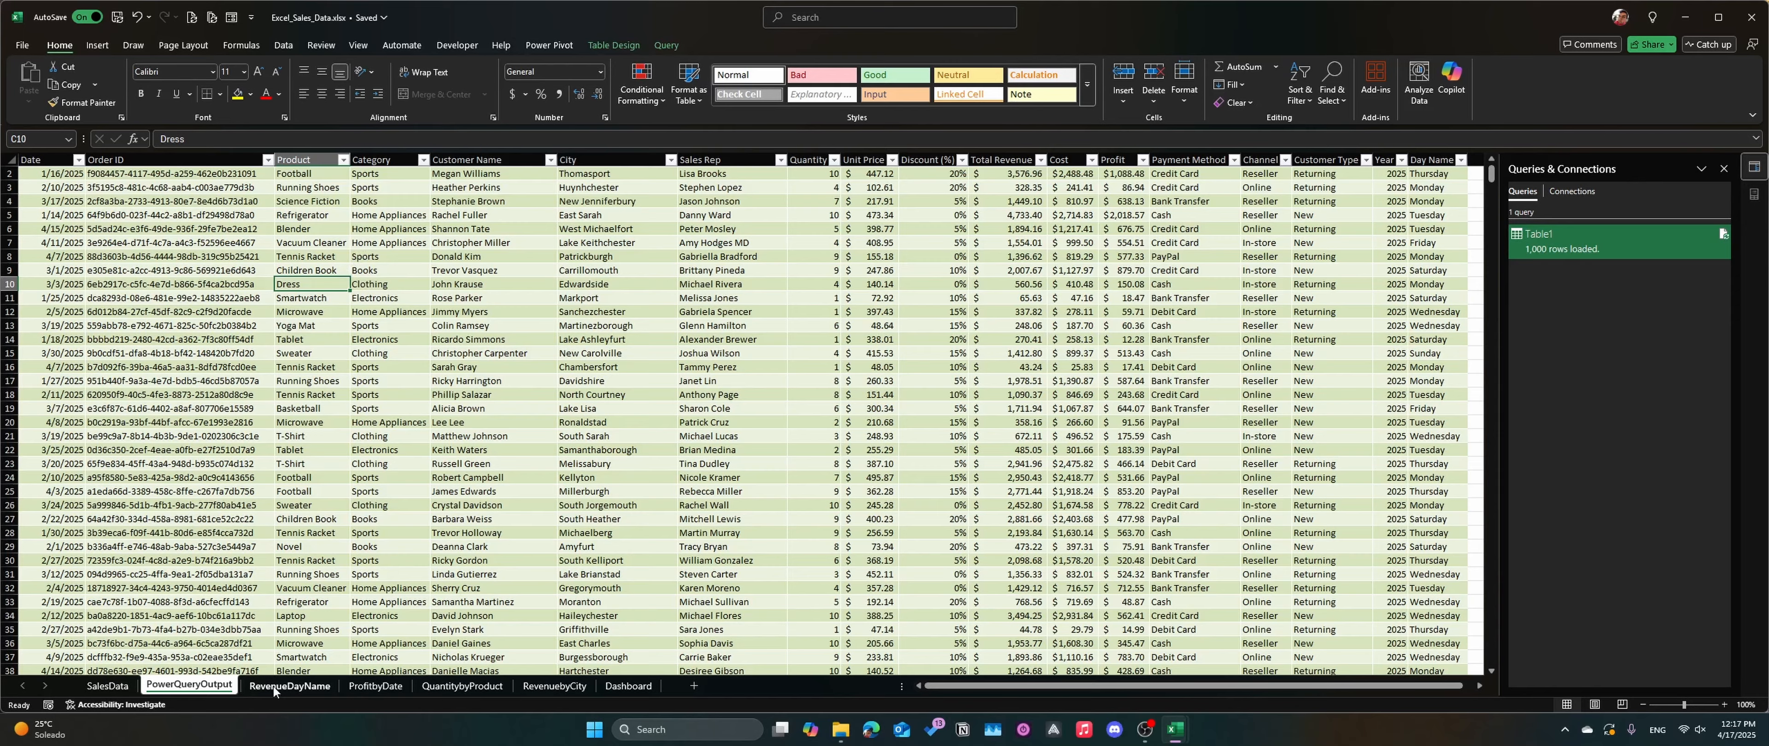
click(274, 686)
click(129, 240)
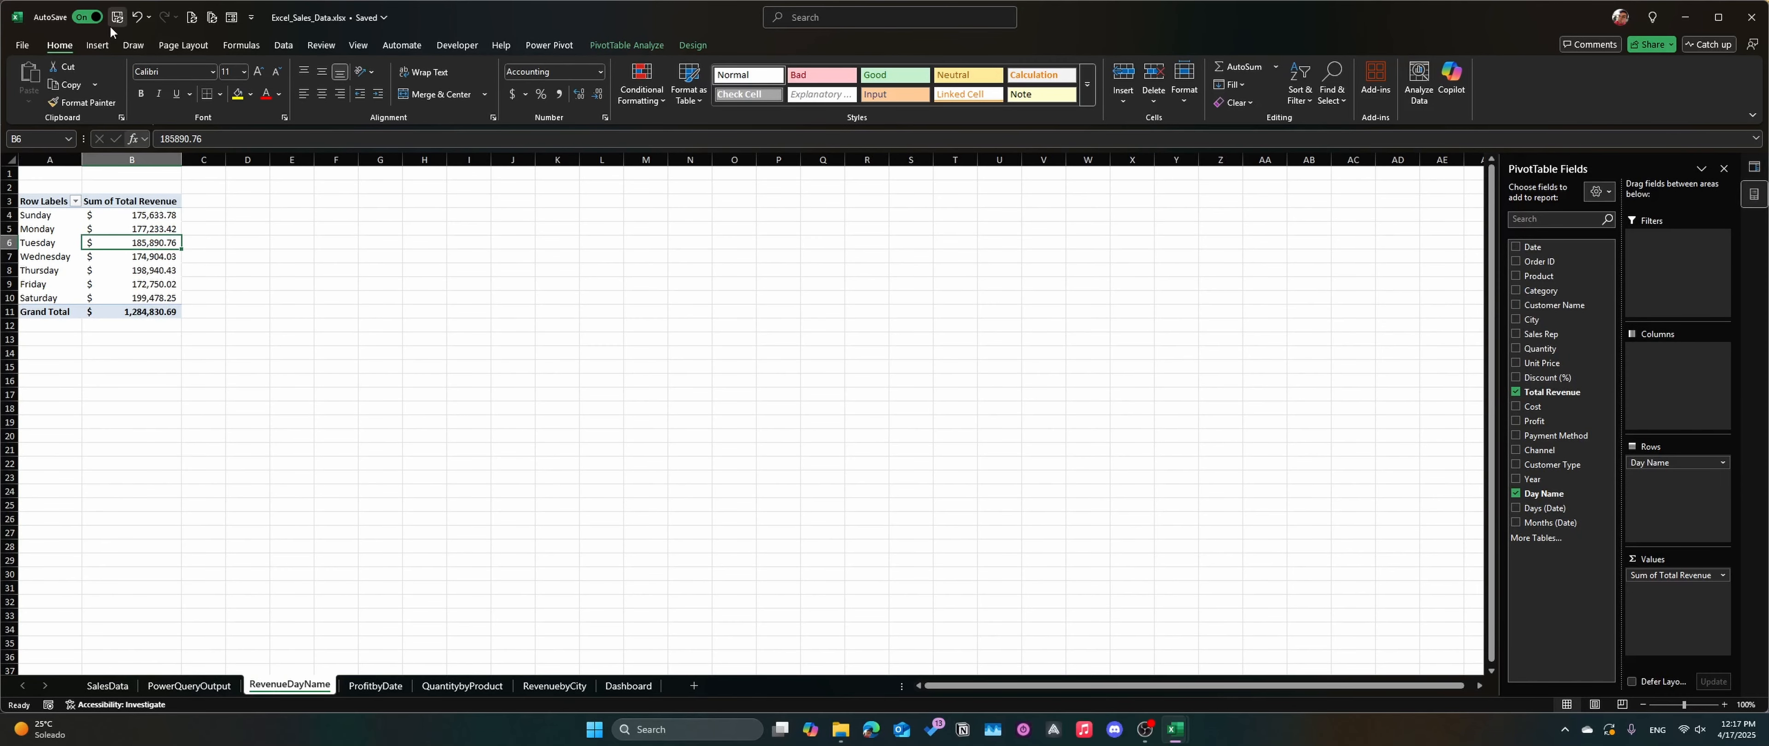
click(101, 47)
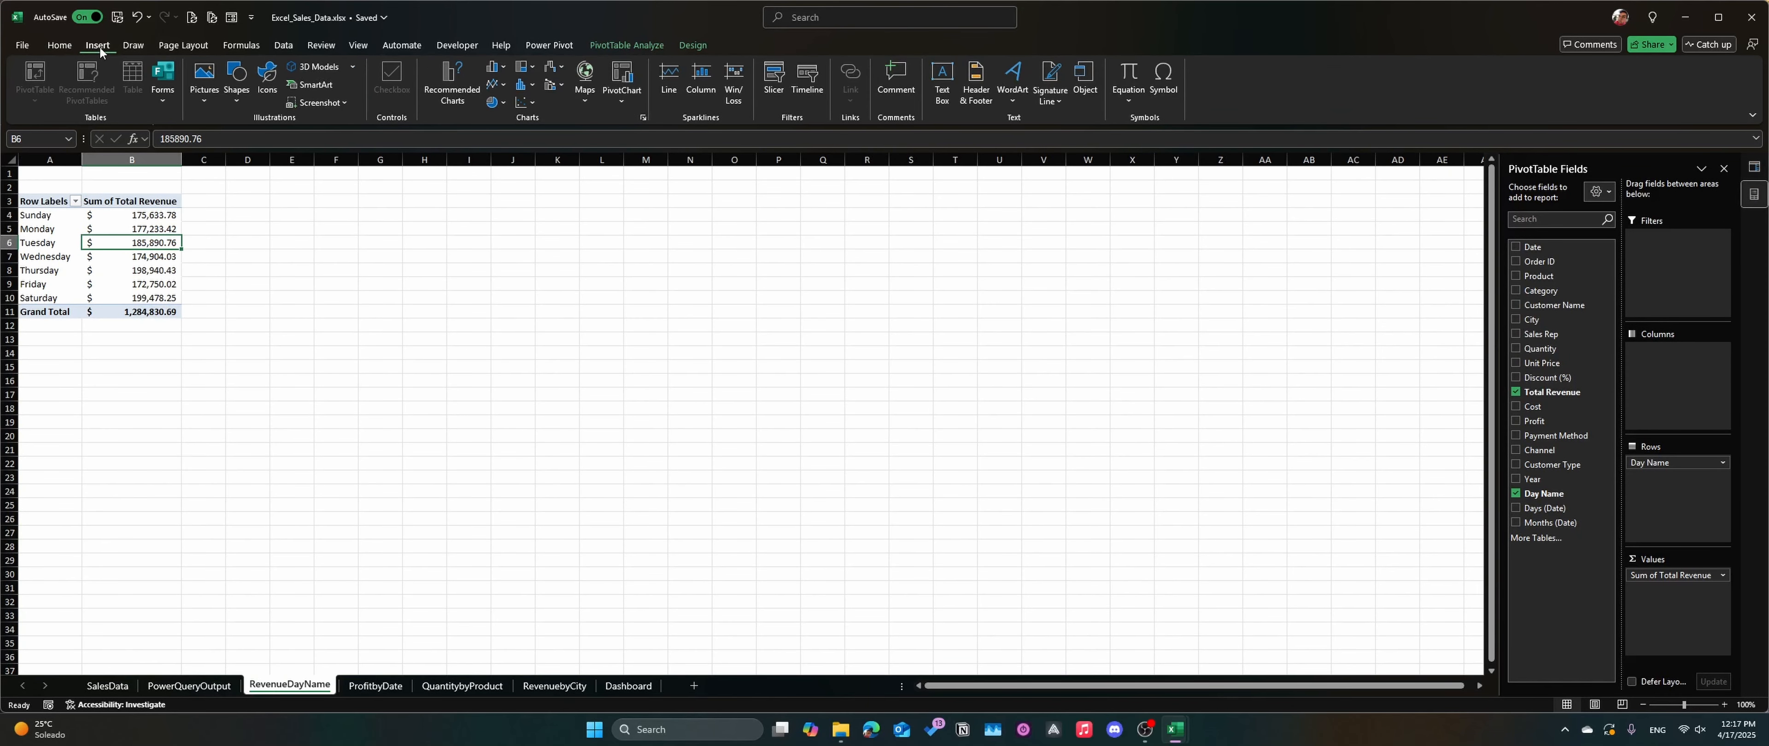
click(450, 101)
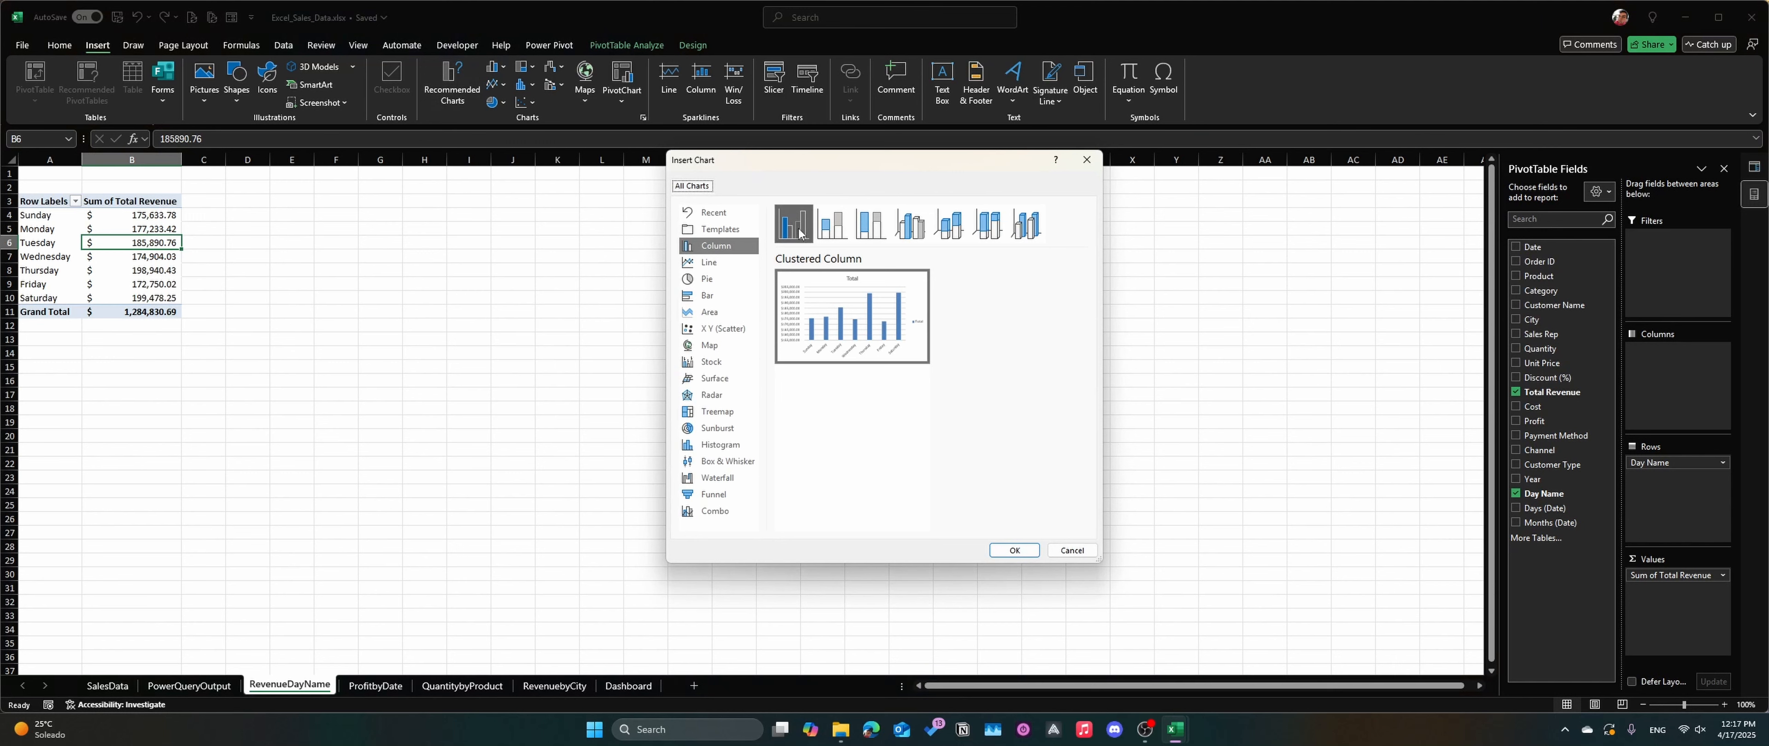
click(718, 247)
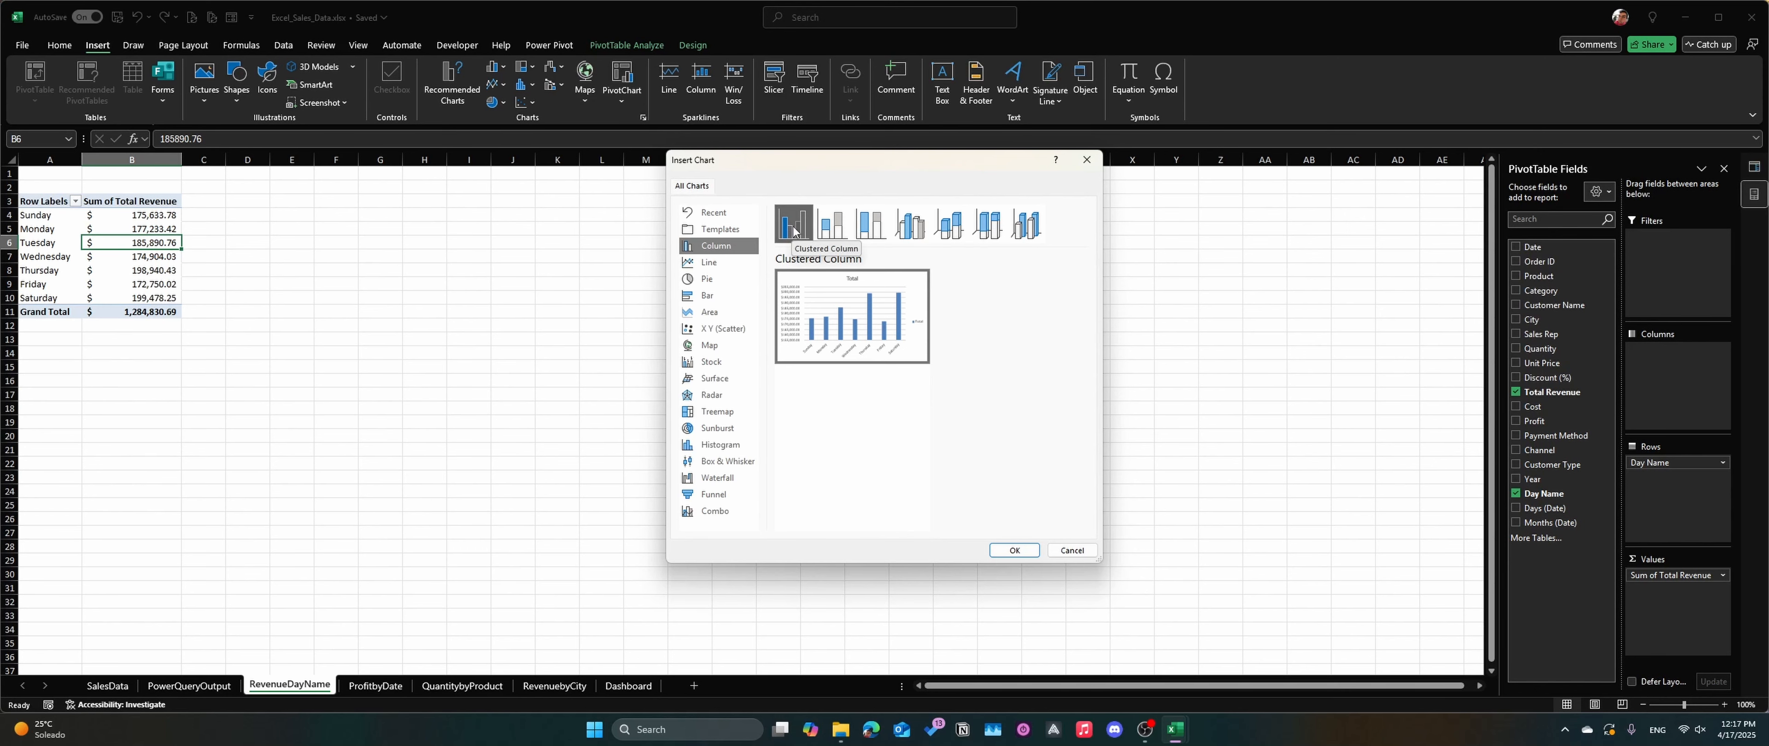
click(1009, 549)
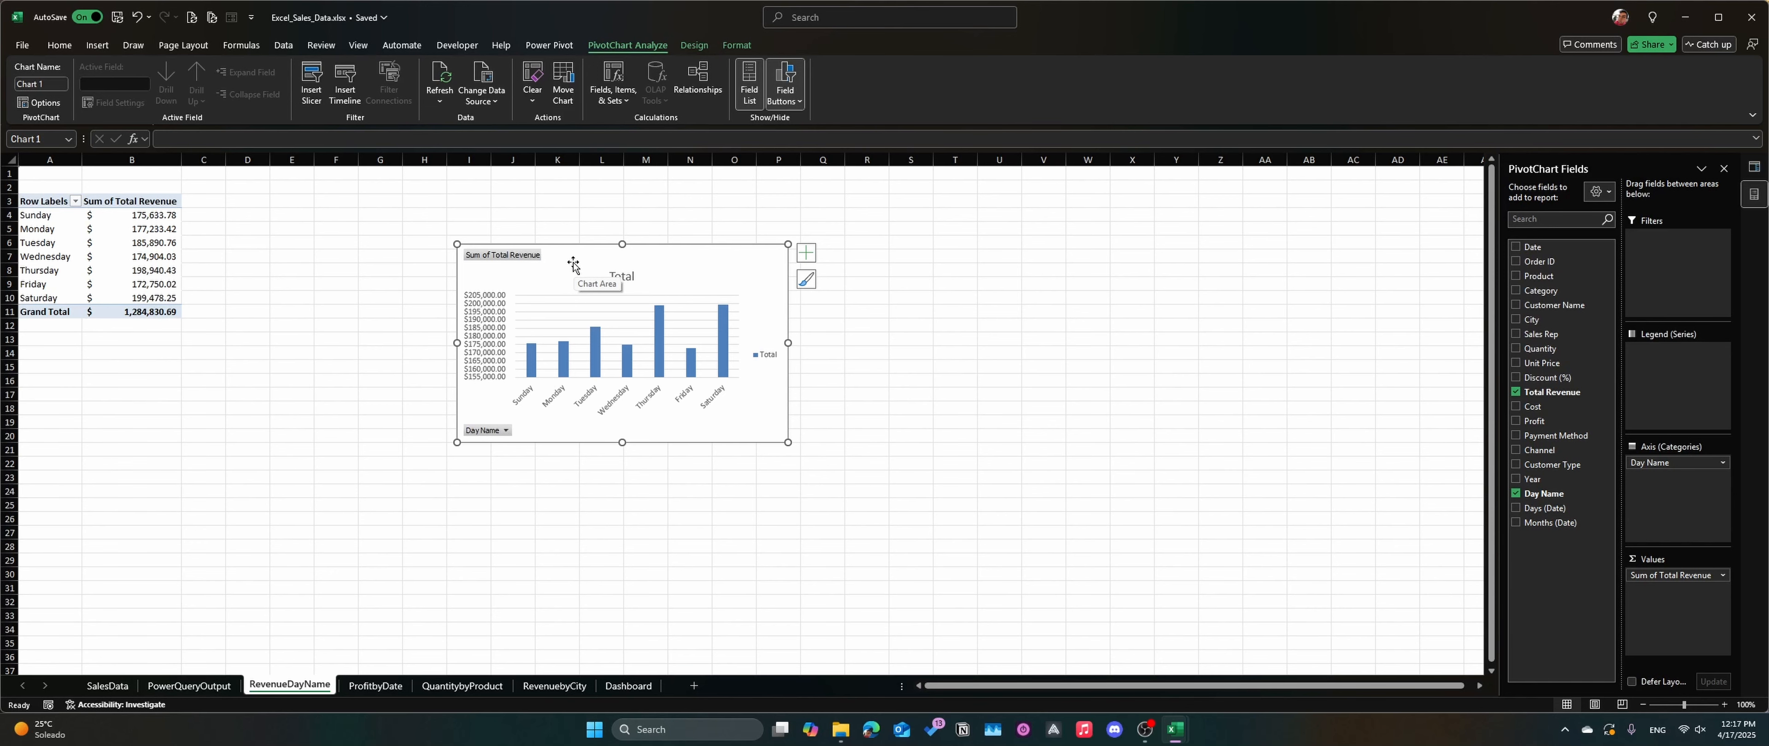
Step: Move the day-name revenue chart from the RevenueDayName sheet to the Dashboard sheet
key(Delete)
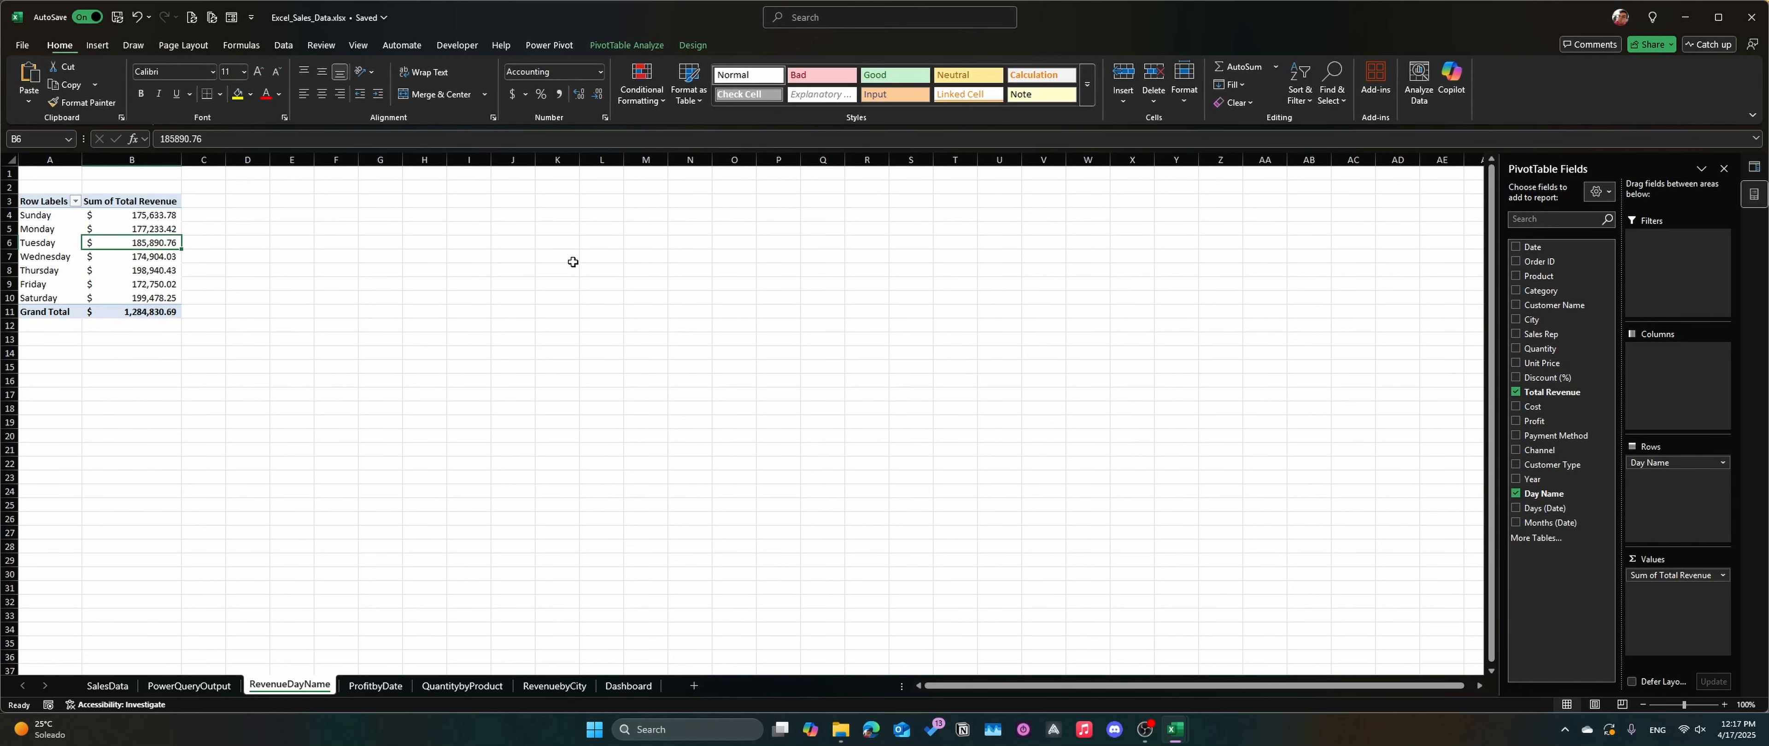
click(630, 686)
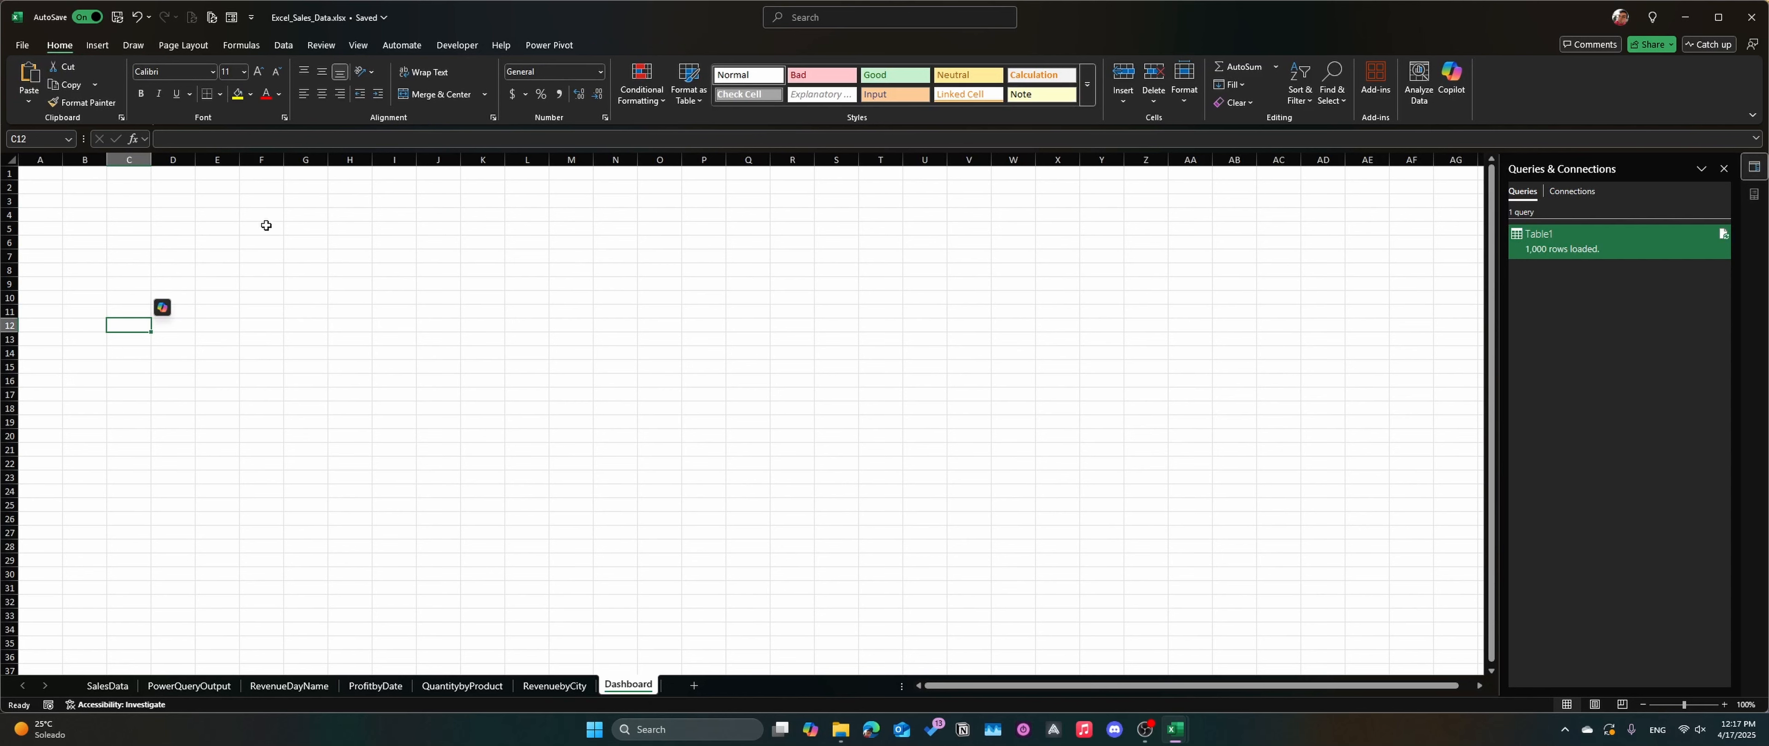
click(314, 218)
key(ctrl+v)
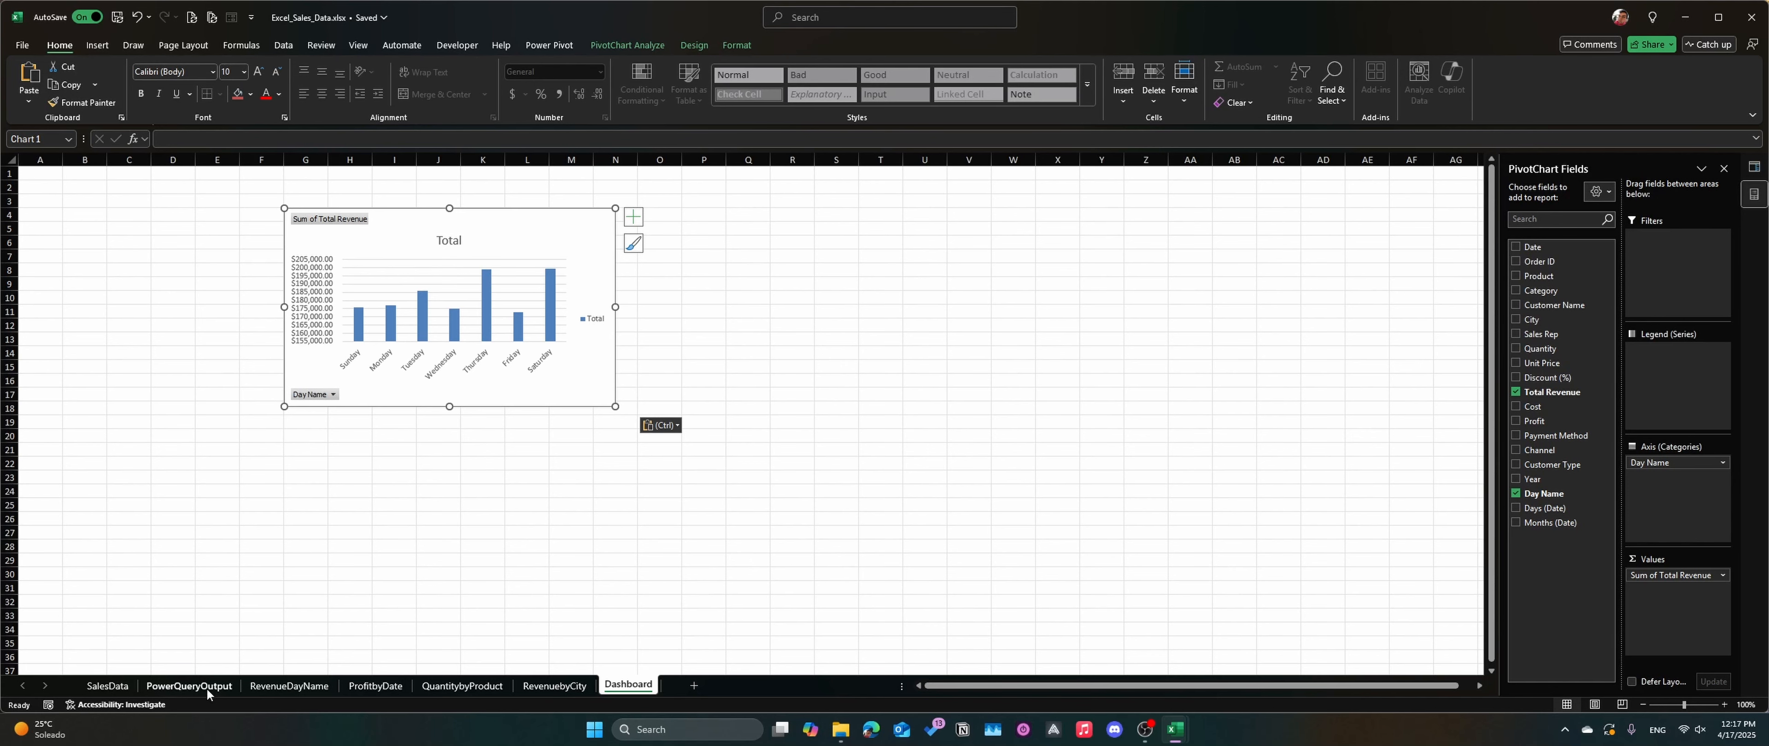
Step: Return from the Dashboard to the ProfitbyDate sheet and select a value cell in its PivotTable
click(281, 686)
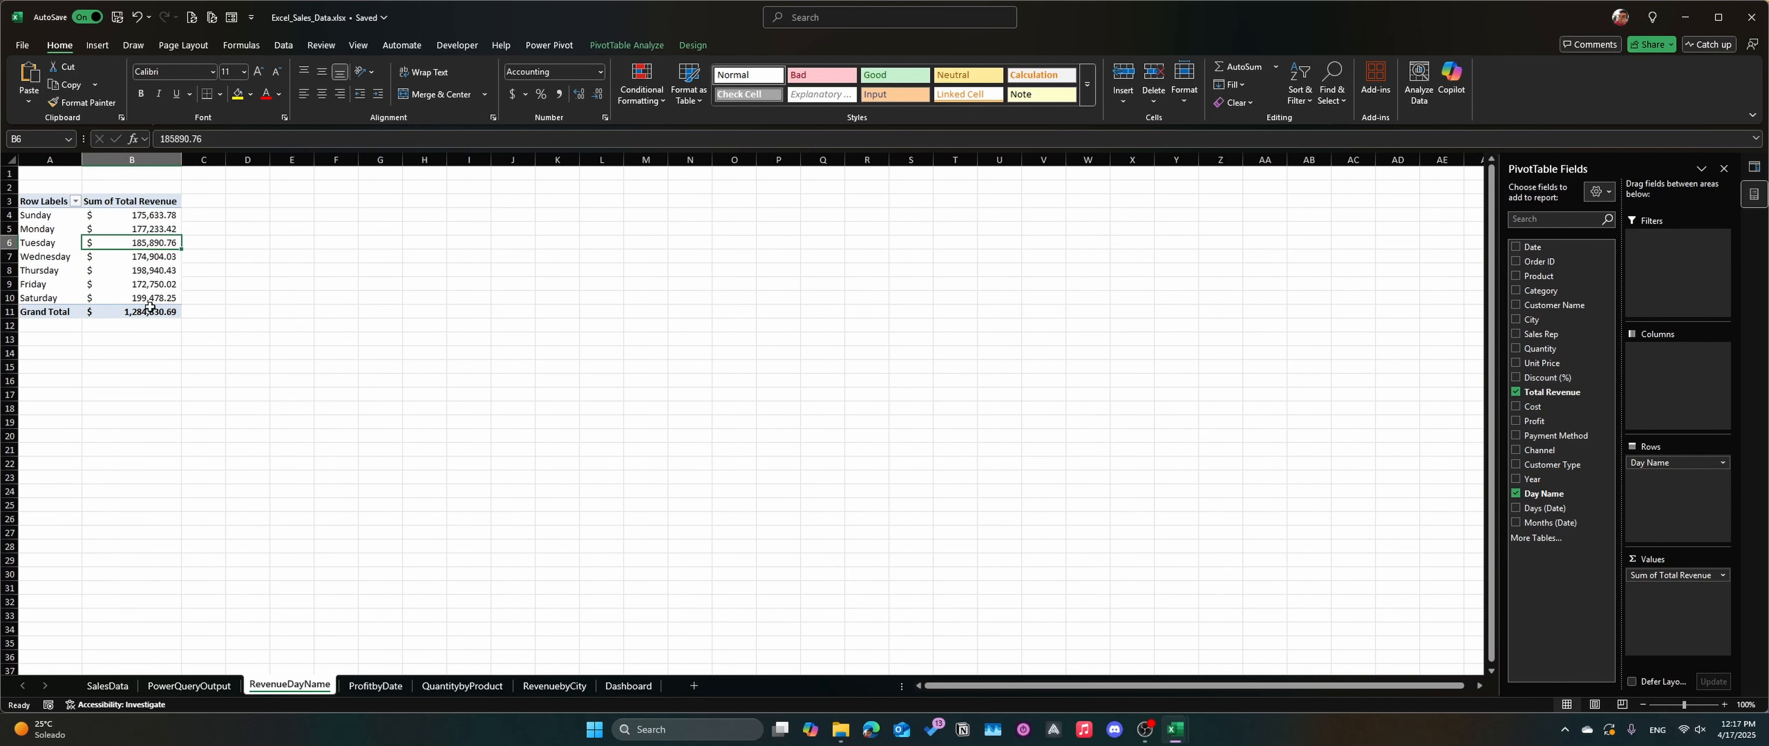
drag(101, 222, 114, 244)
click(118, 254)
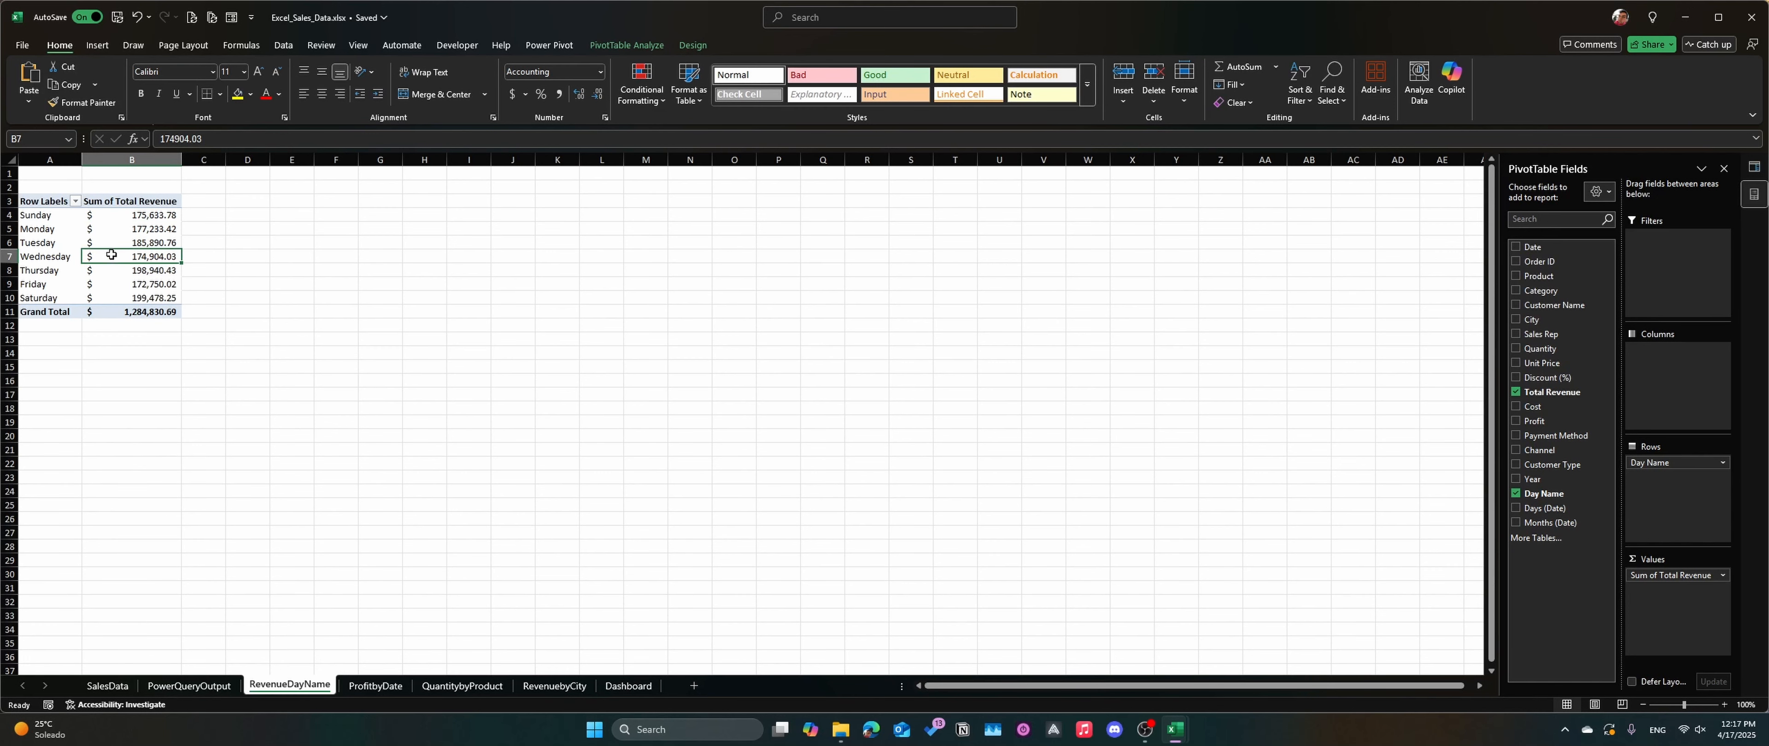
click(117, 242)
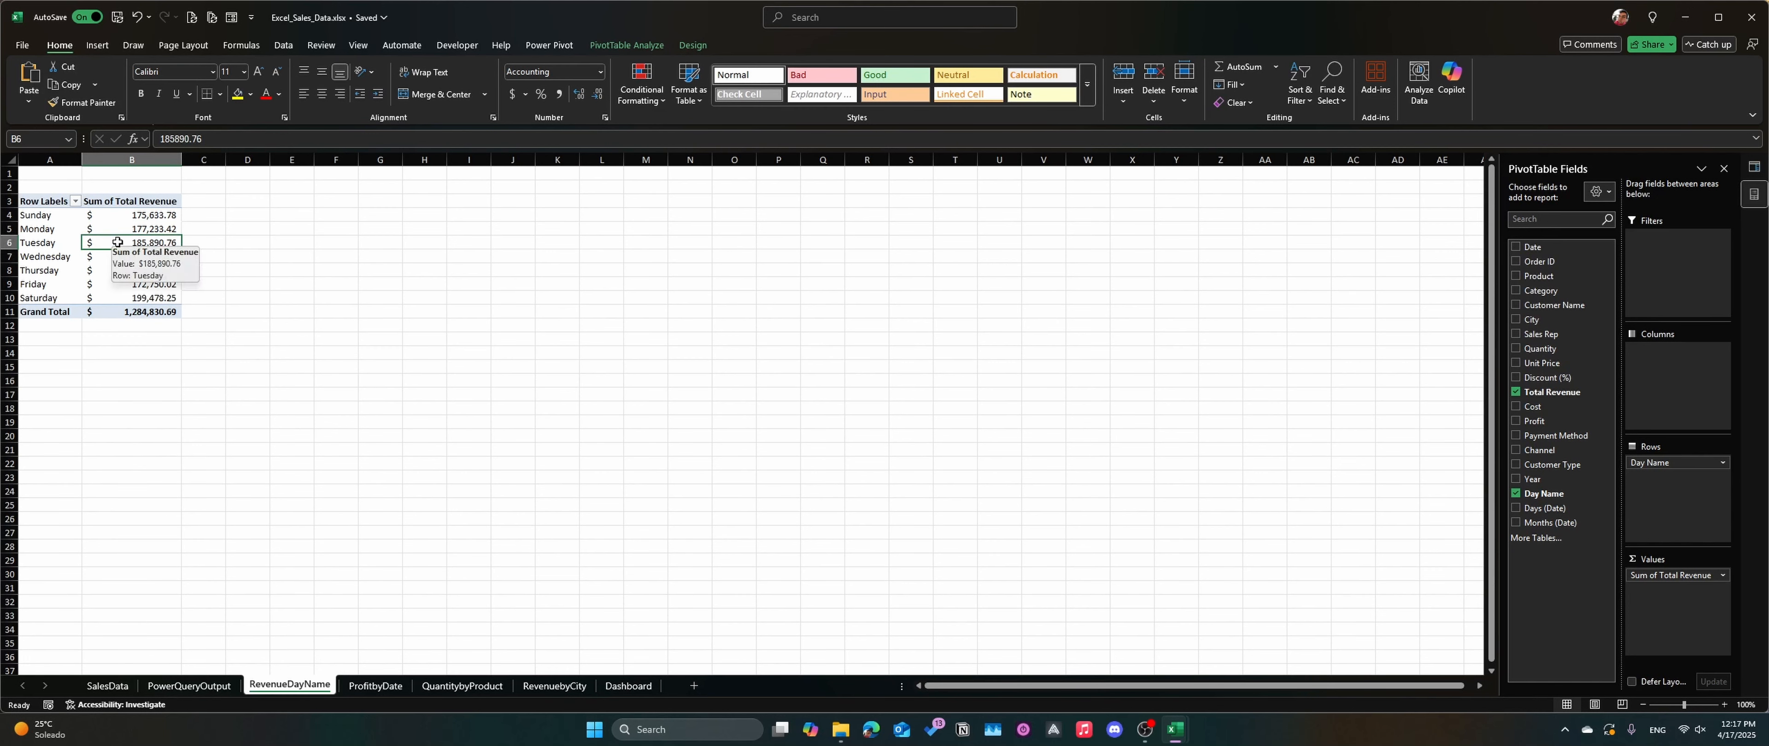
click(382, 684)
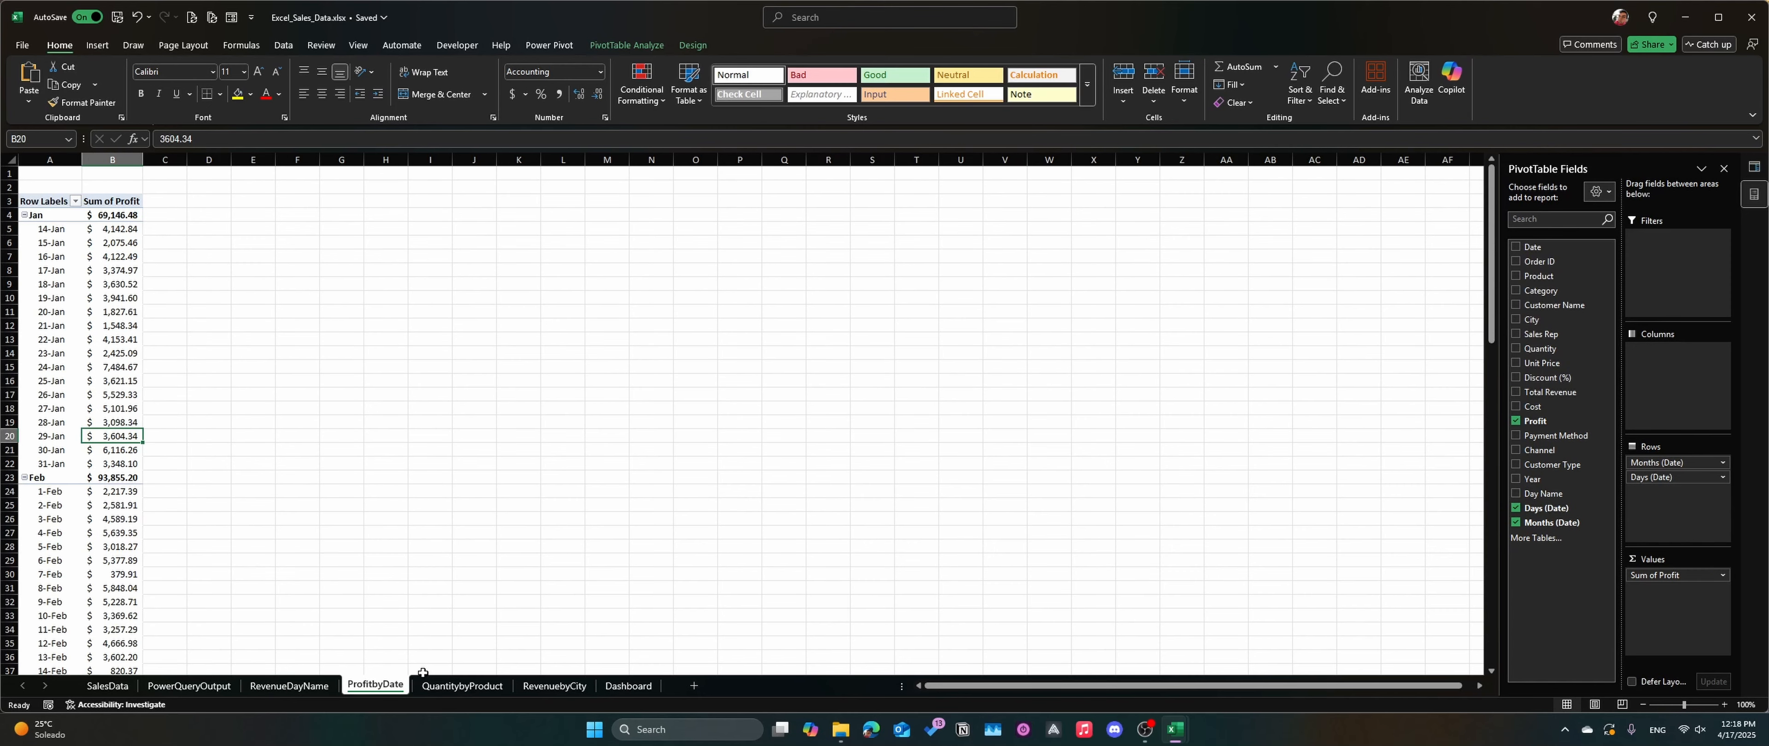
click(93, 354)
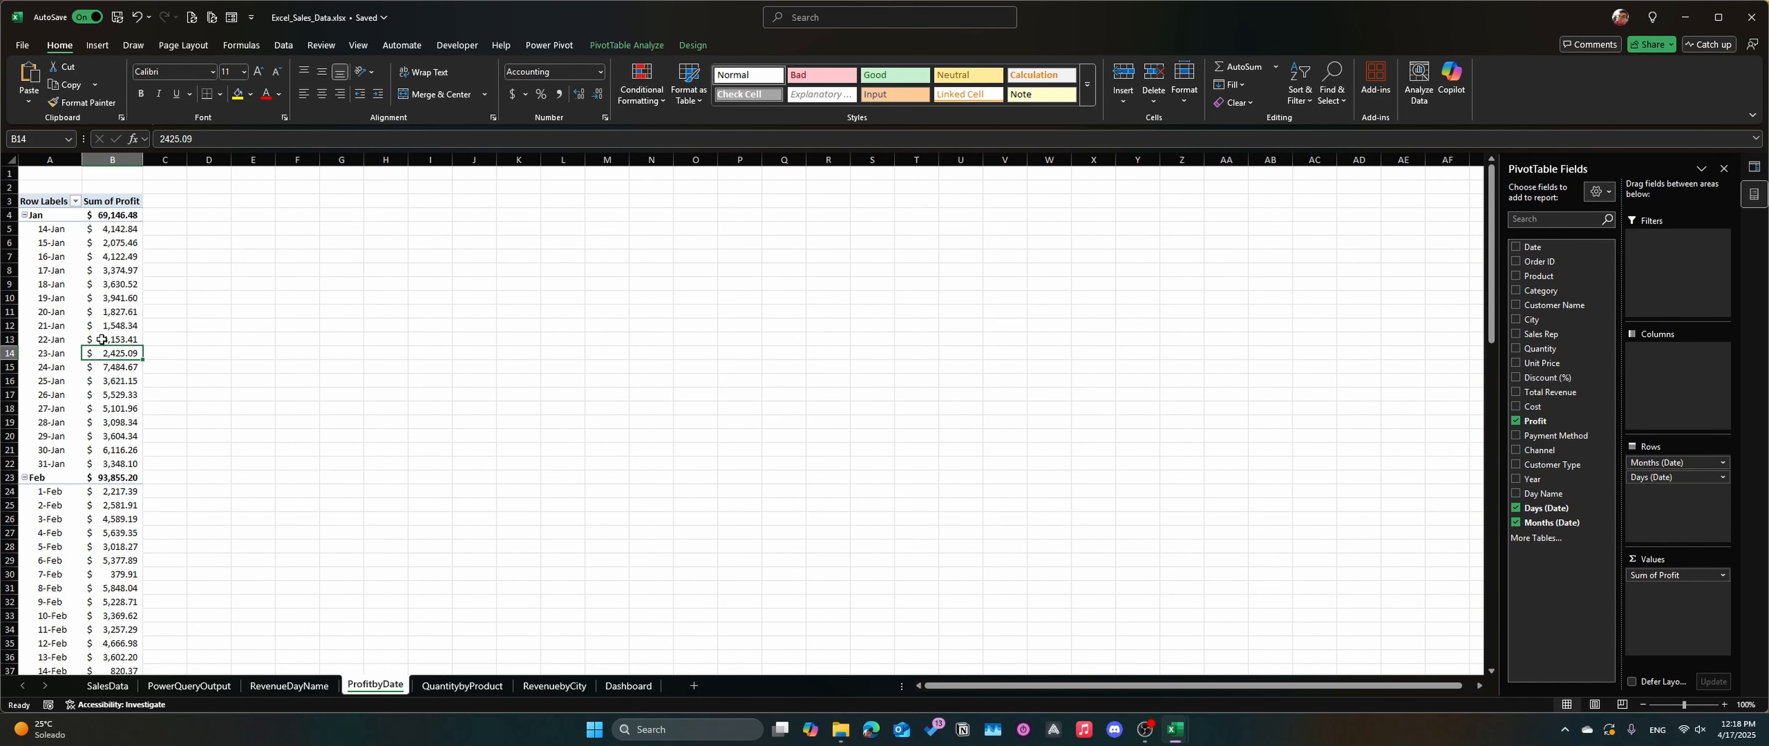